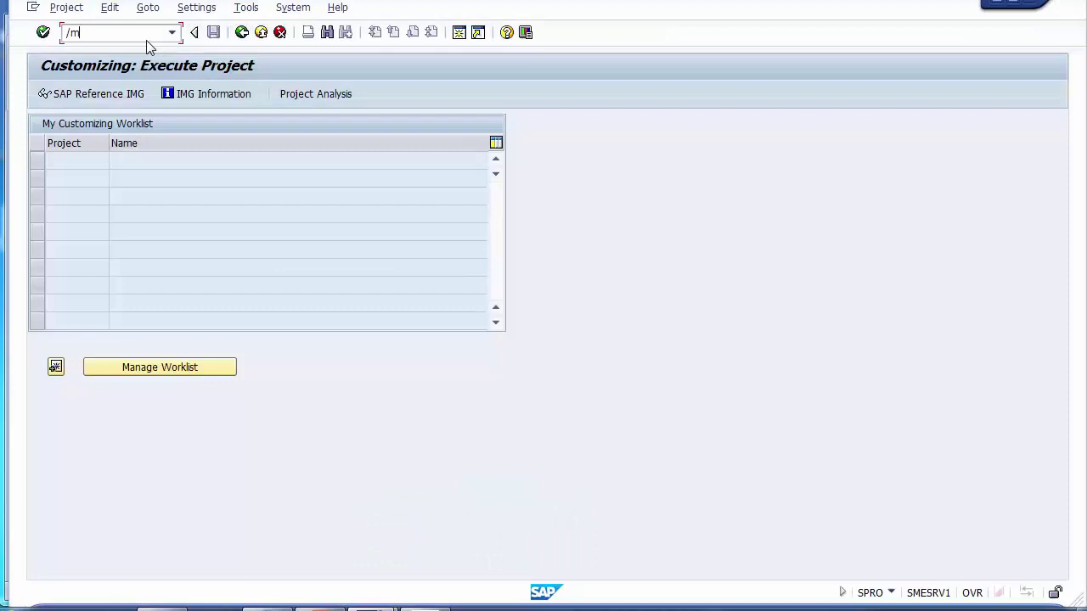
- Start a fresh SPRO transaction with /nspro and display the SAP Reference IMG
{"action": "type", "text": "nspro"}
{"action": "key", "text": "Return"}
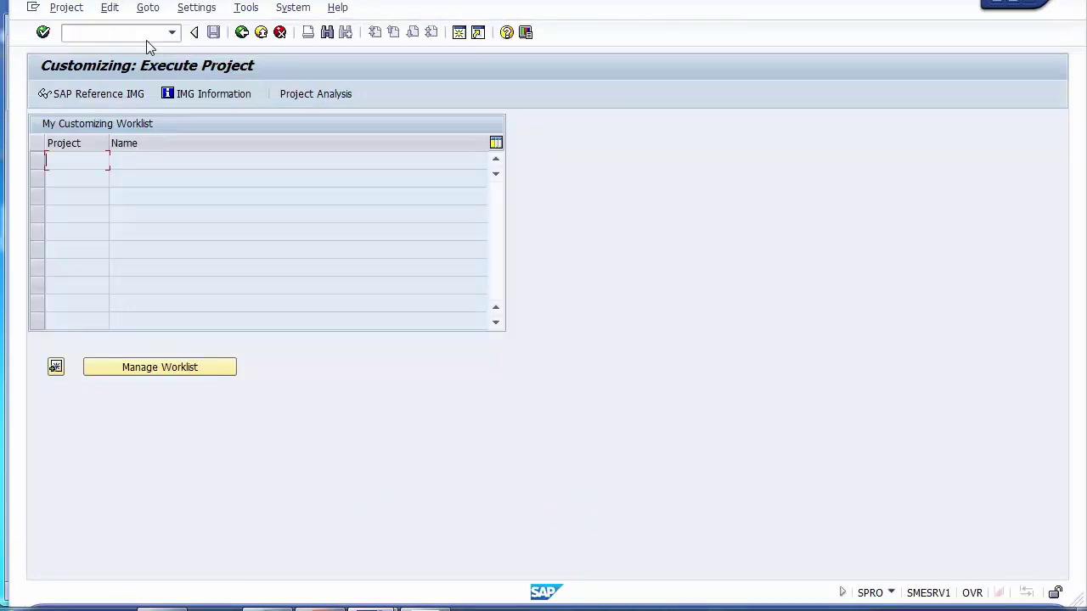
{"action": "left_click", "coordinate": [112, 96]}
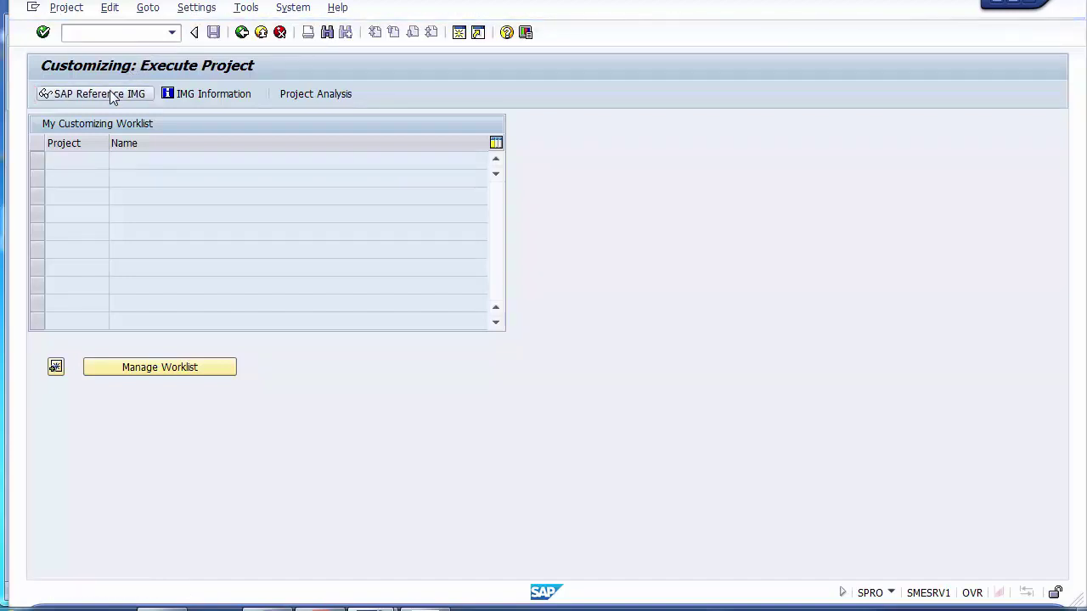
- Check the menu path slide in PowerPoint and open Define Asset Classes in the SAP IMG under Asset Accounting, Organizational Structures, Asset Classes
{"action": "key", "text": "alt+Tab"}
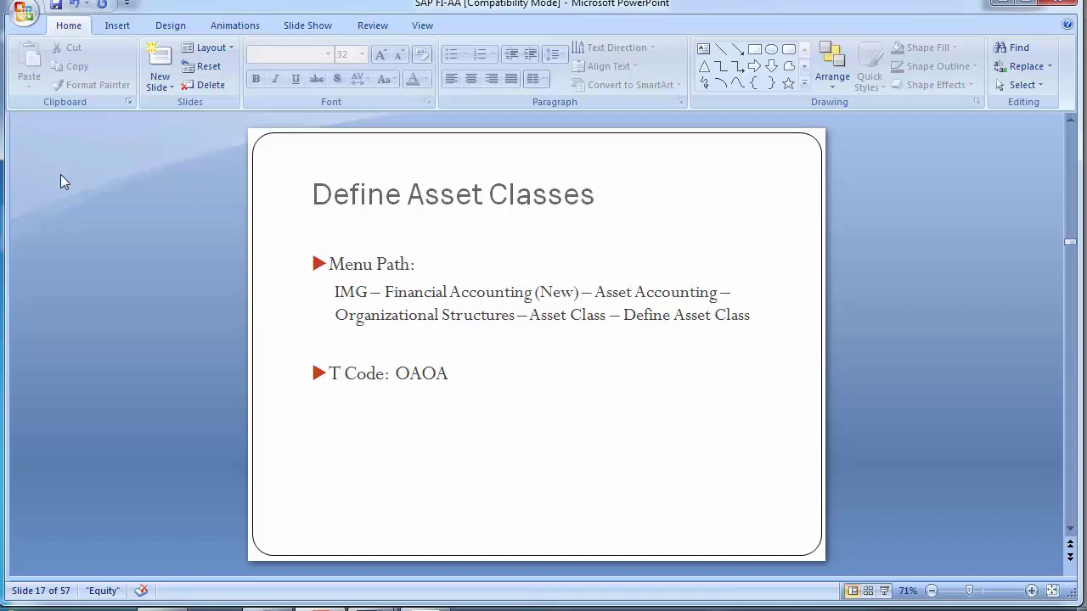
{"action": "key", "text": "alt+Tab"}
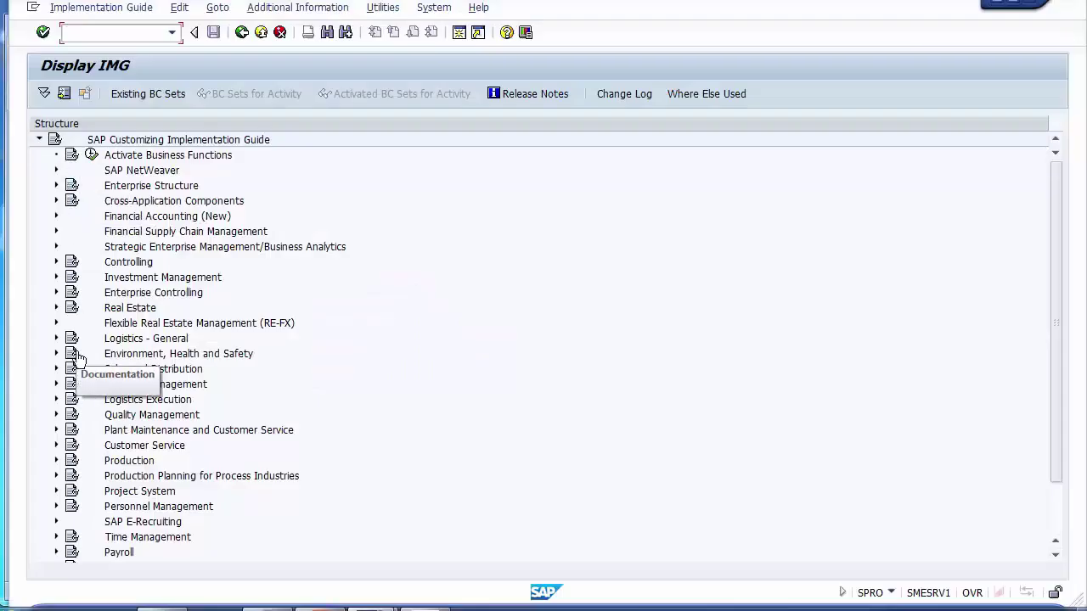
{"action": "left_click", "coordinate": [127, 219]}
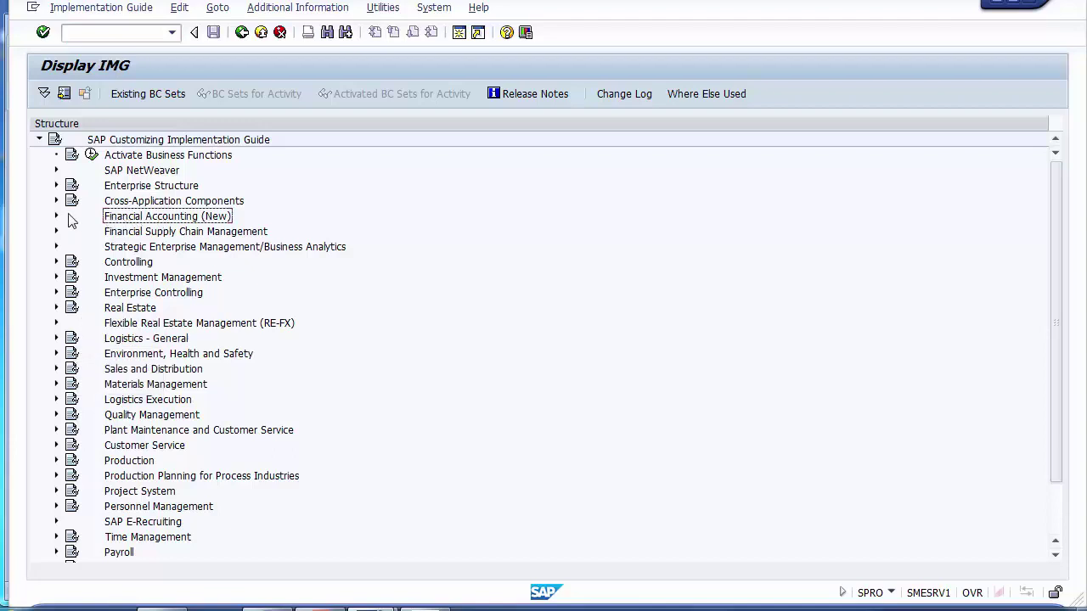
{"action": "left_click", "coordinate": [57, 217]}
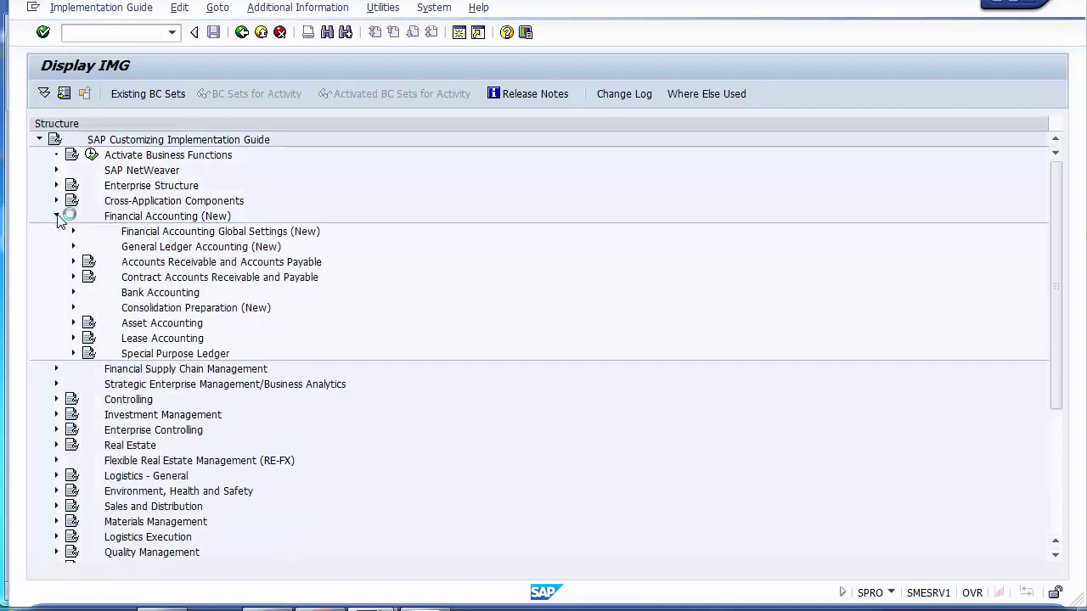
{"action": "left_click", "coordinate": [73, 323]}
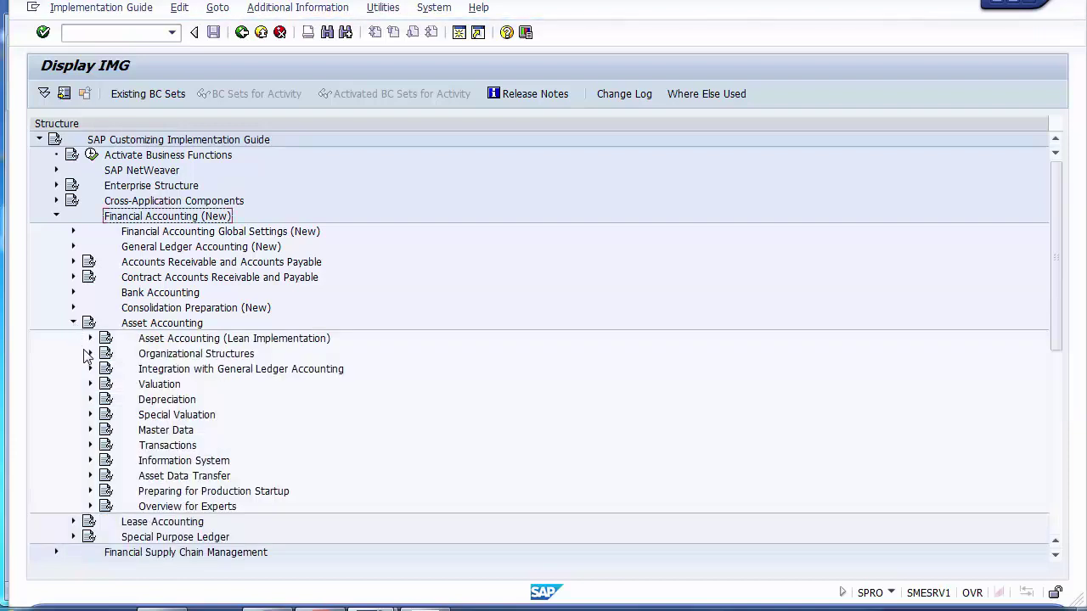
{"action": "left_click", "coordinate": [90, 353]}
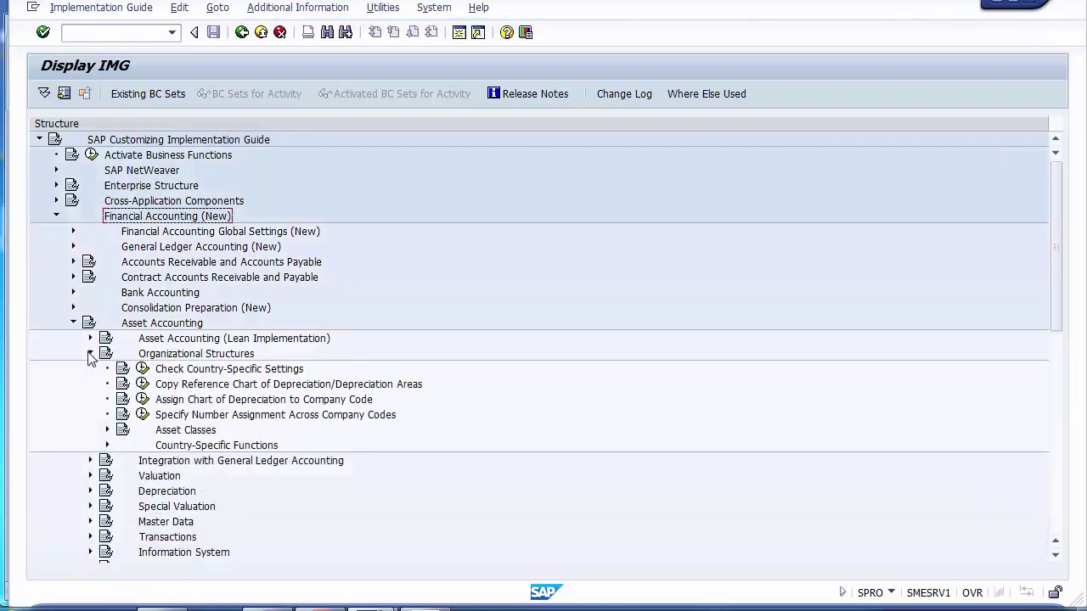
{"action": "left_click", "coordinate": [107, 431]}
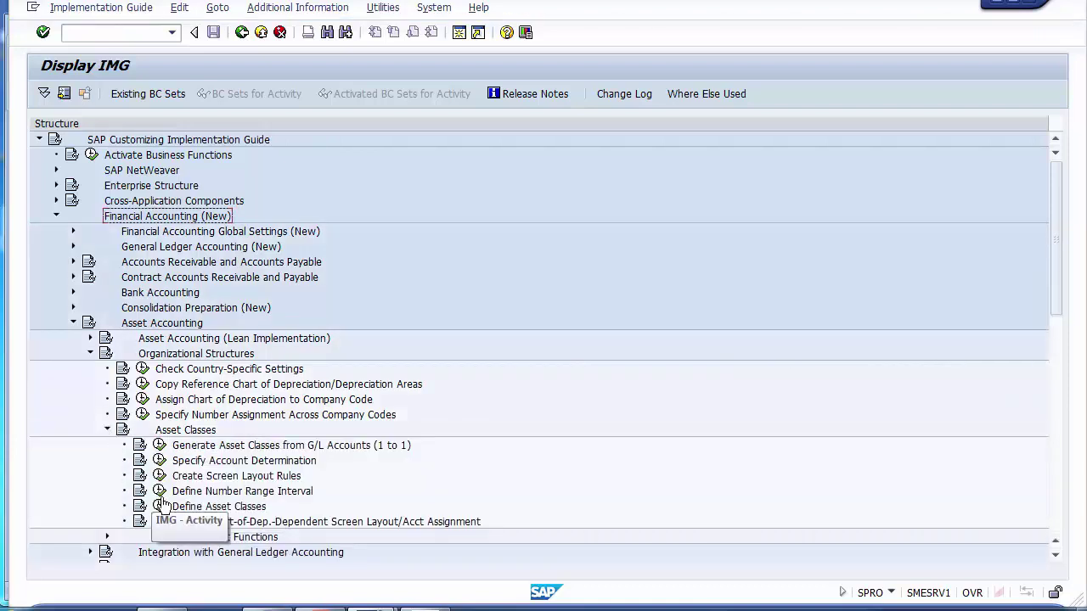
{"action": "left_click", "coordinate": [182, 508]}
{"action": "left_click", "coordinate": [160, 507]}
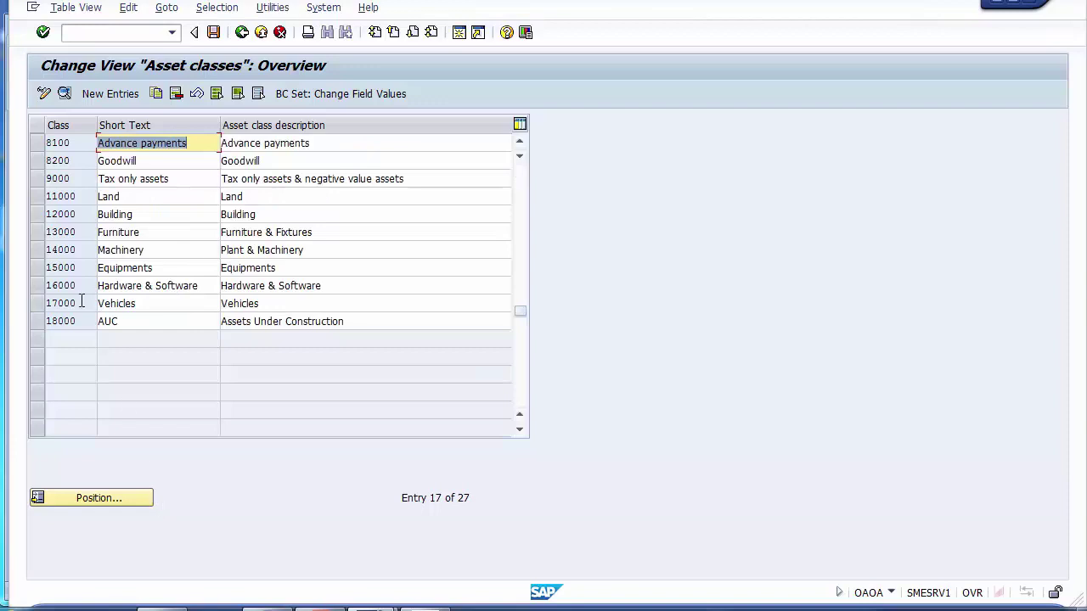
- Look over the asset classes from 11000 Land to 18000 AUC, marking and unmarking the first and last of them
{"action": "left_click", "coordinate": [41, 196]}
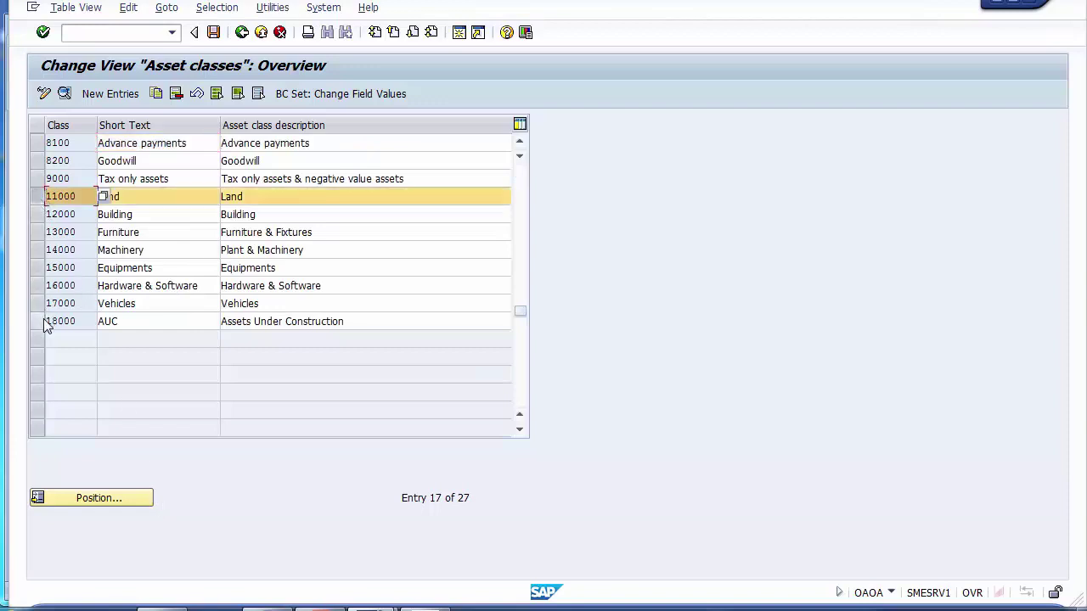
{"action": "left_click", "coordinate": [43, 321]}
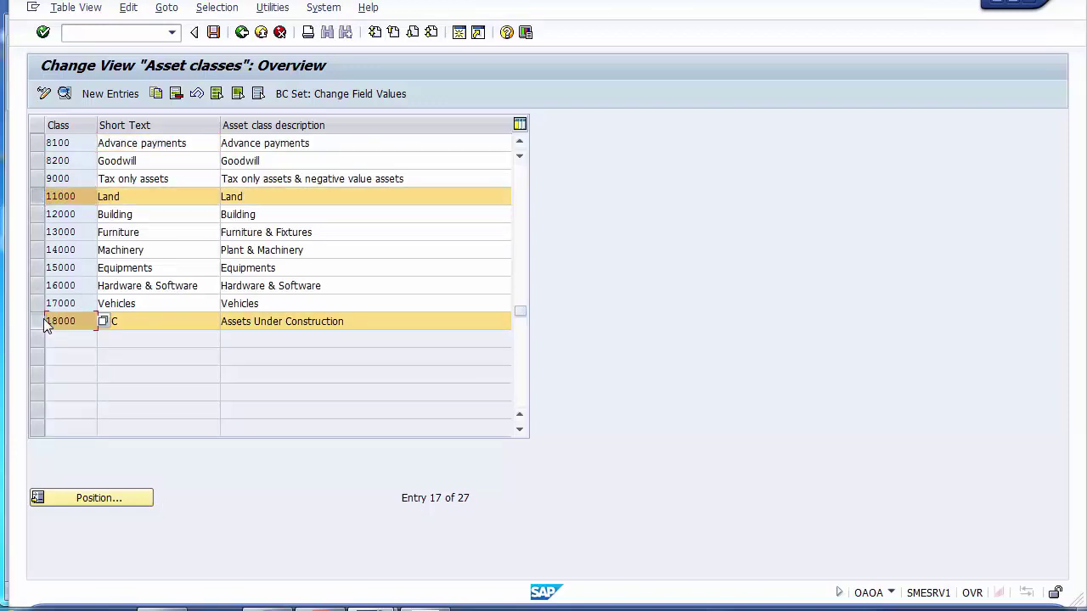
{"action": "left_click", "coordinate": [36, 321]}
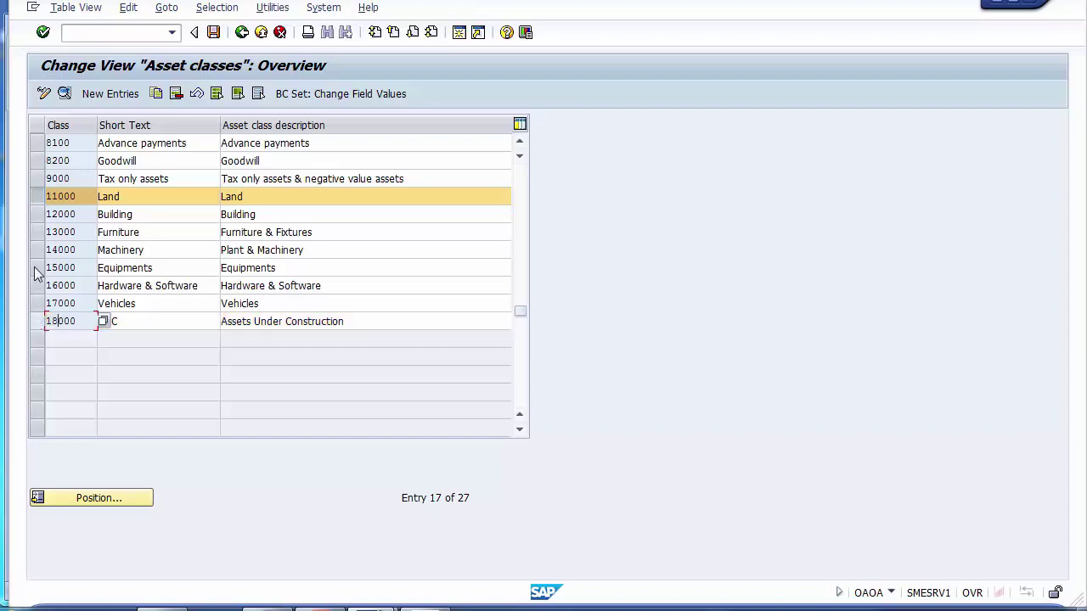
{"action": "left_click", "coordinate": [37, 197]}
{"action": "left_click", "coordinate": [75, 325]}
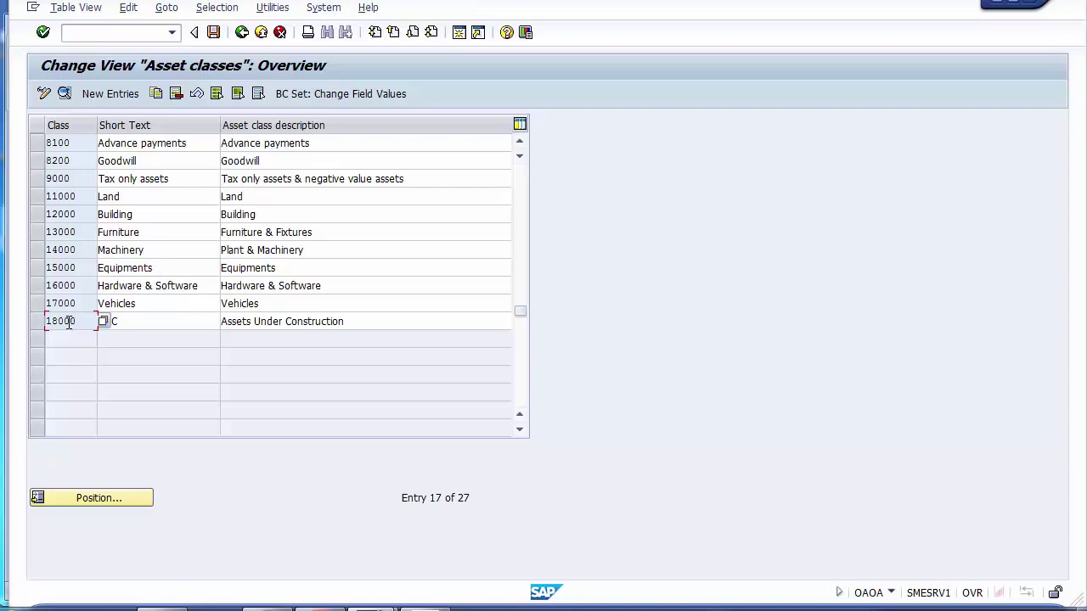
- Examine the account determination, screen layout rule and AuC status in the details of asset class 18000, and return to the overview
{"action": "double_click", "coordinate": [69, 323]}
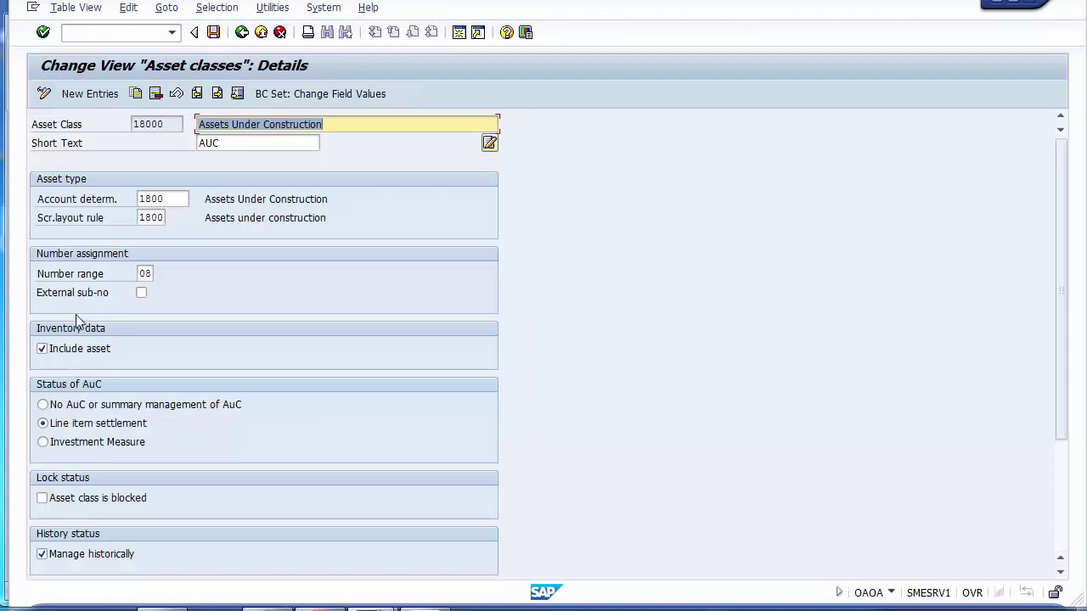
{"action": "left_click", "coordinate": [174, 199]}
{"action": "left_click", "coordinate": [166, 217]}
{"action": "left_click", "coordinate": [174, 200]}
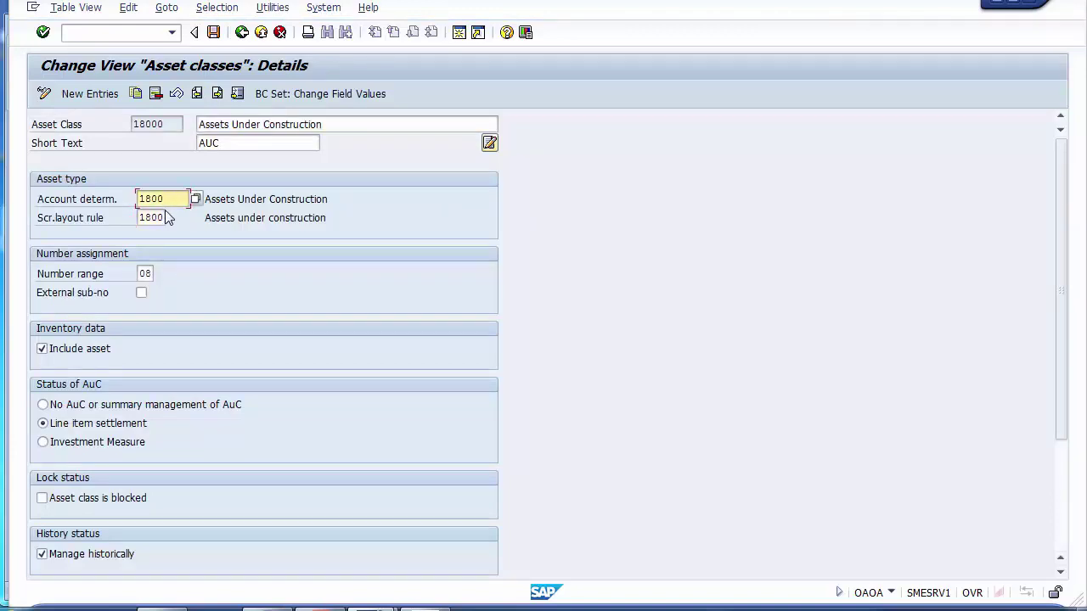
{"action": "left_click", "coordinate": [165, 218]}
{"action": "left_click", "coordinate": [173, 199]}
{"action": "left_click", "coordinate": [164, 218]}
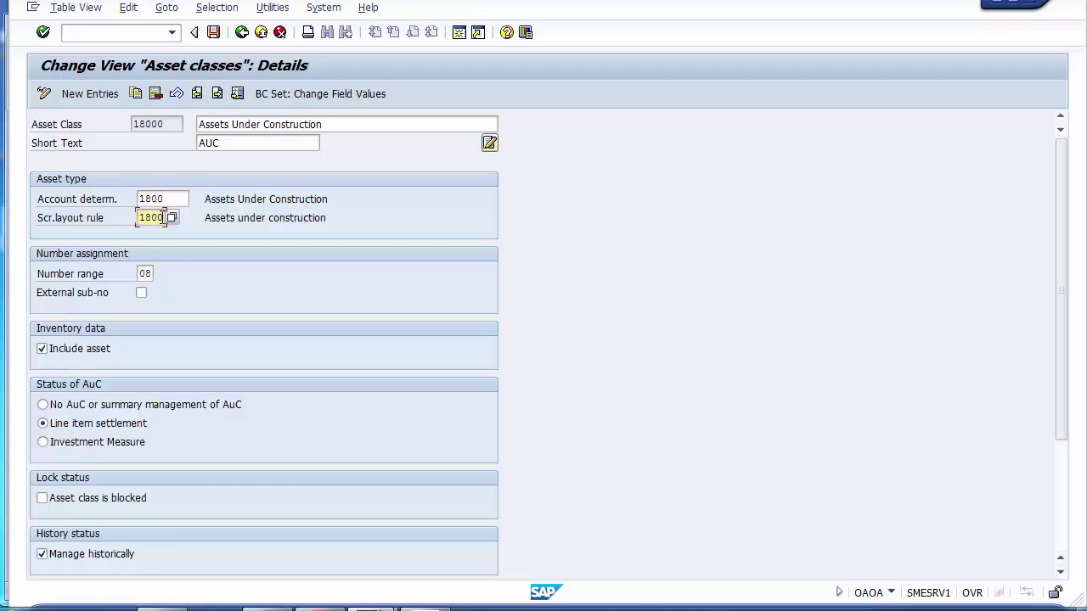
{"action": "left_click", "coordinate": [126, 429]}
{"action": "left_click", "coordinate": [241, 34]}
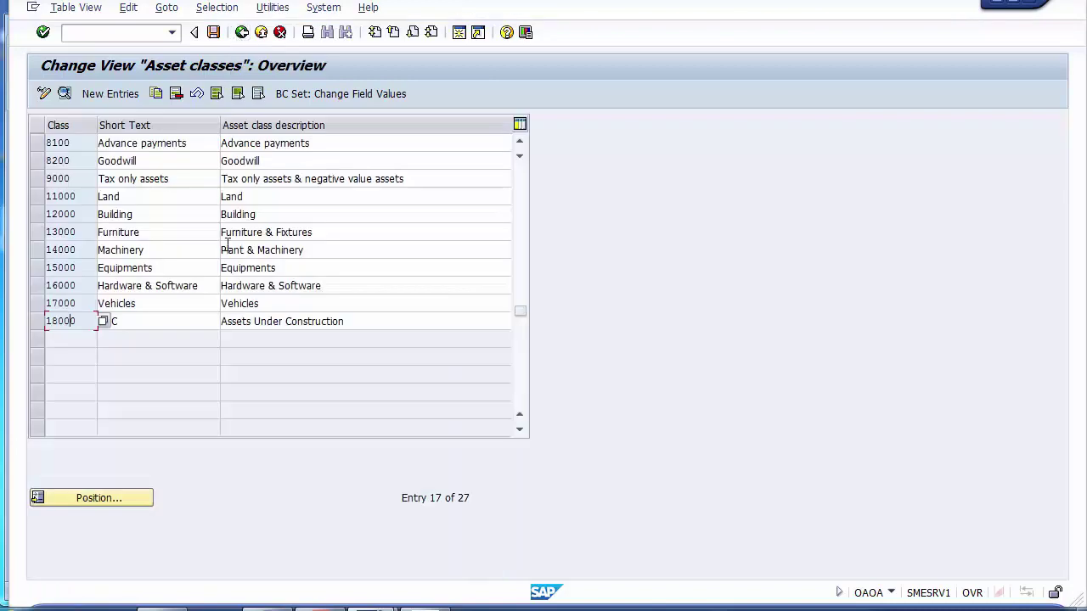
- Reopen the details of asset class 18000 to check its account determination key, and go back to the class list
{"action": "double_click", "coordinate": [77, 322]}
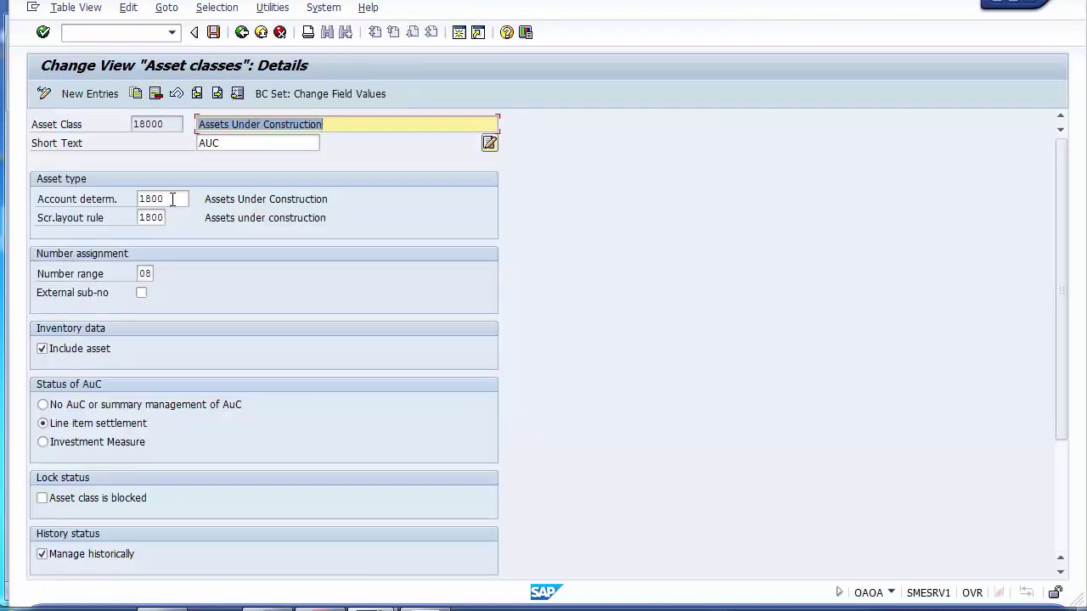
{"action": "left_click", "coordinate": [179, 198]}
{"action": "left_click_drag", "start_coordinate": [178, 199], "coordinate": [132, 197]}
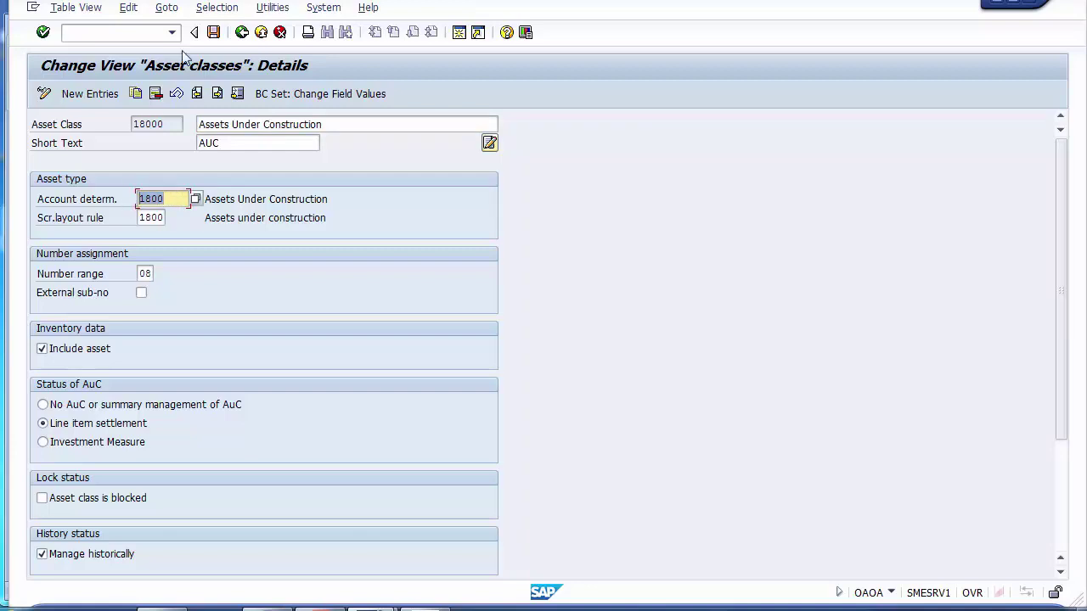
{"action": "left_click", "coordinate": [242, 32]}
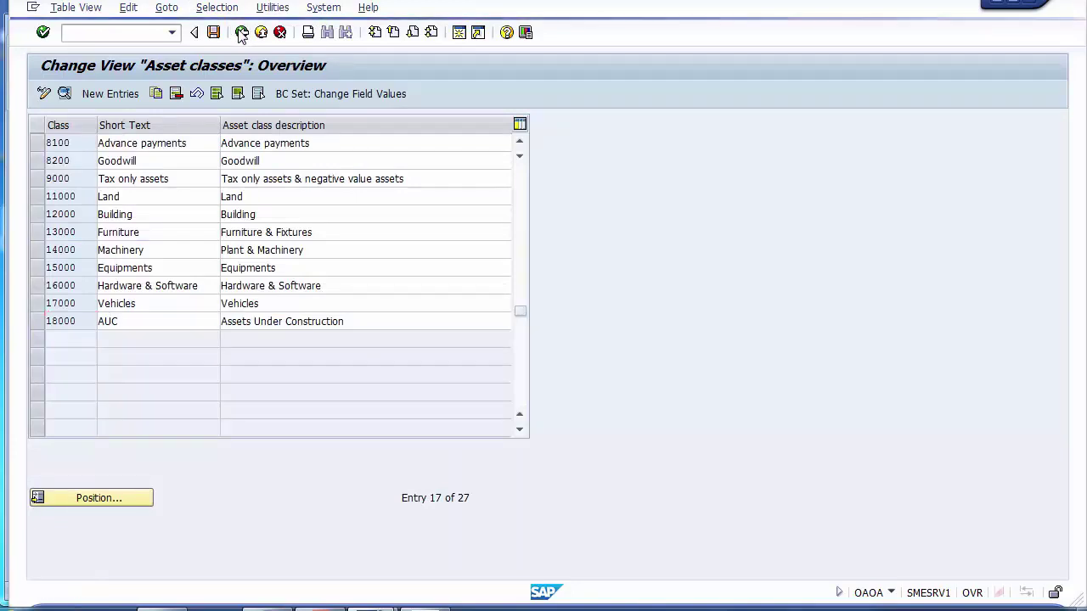
- Return to the IMG structure, collapse Asset Classes and expand Integration with General Ledger Accounting
{"action": "left_click", "coordinate": [241, 32]}
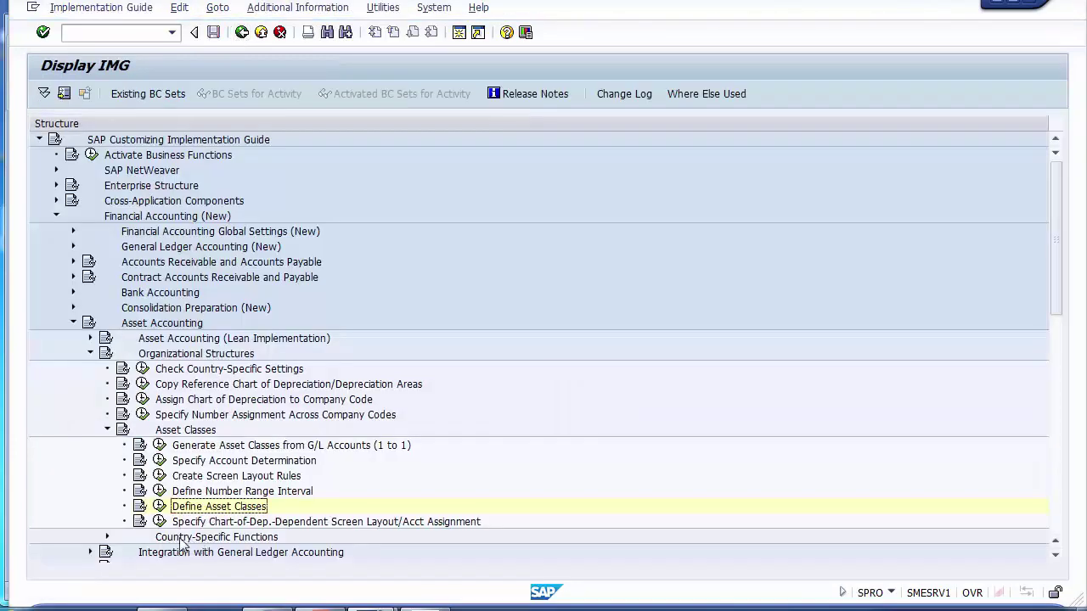
{"action": "left_click", "coordinate": [107, 430]}
{"action": "left_click", "coordinate": [90, 461]}
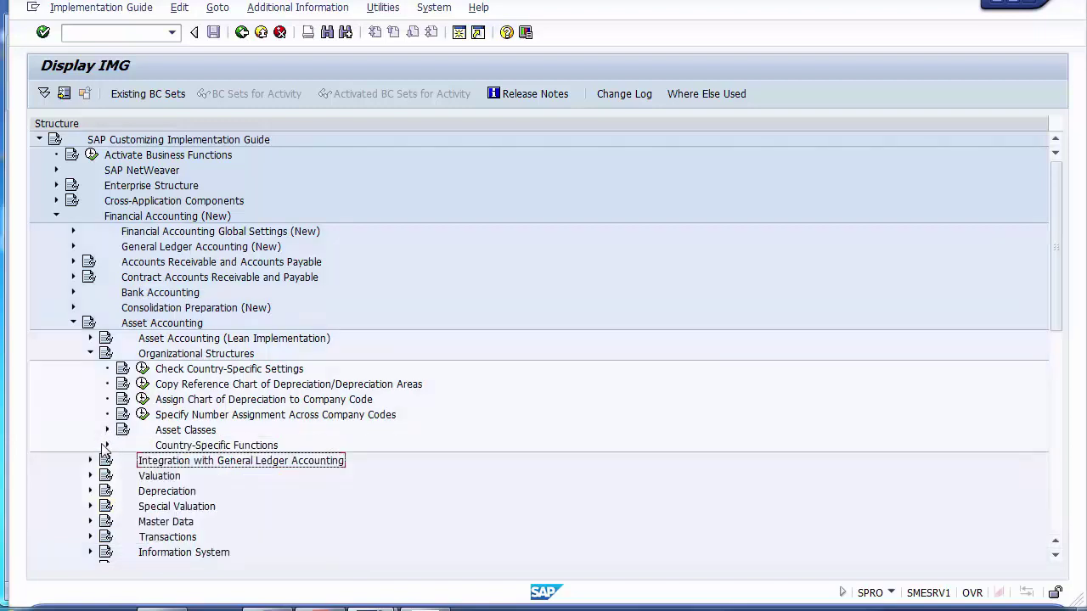
{"action": "scroll", "coordinate": [87, 466], "scroll_direction": "down", "scroll_amount": 1}
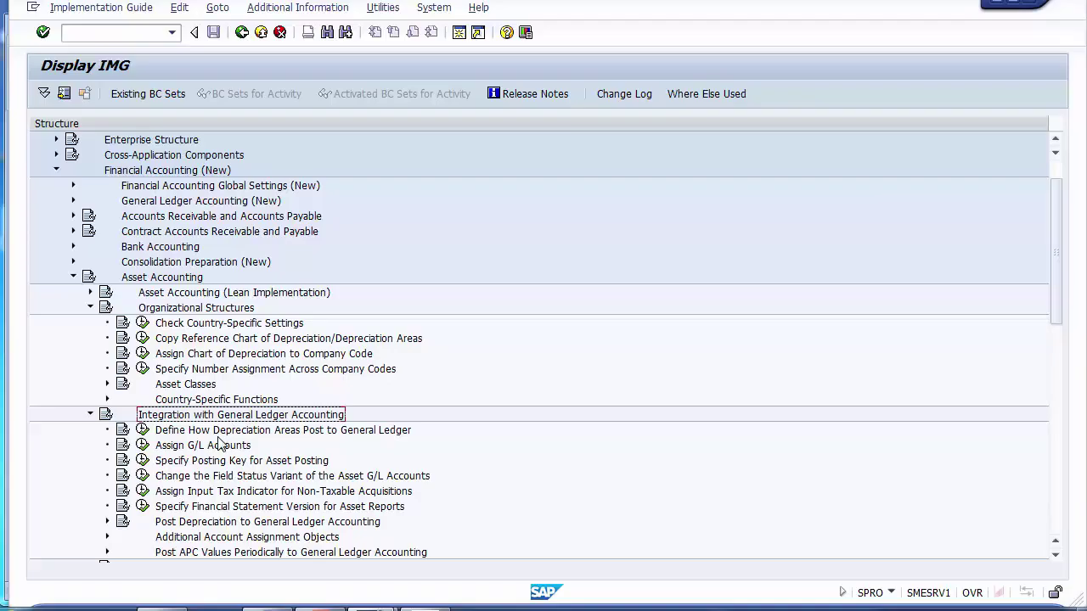
- Switch to PowerPoint, review the General Ledger integration slides up to Assign G/L accounts, and return to SAP
{"action": "key", "text": "alt+Tab"}
{"action": "key", "text": "Page_Down"}
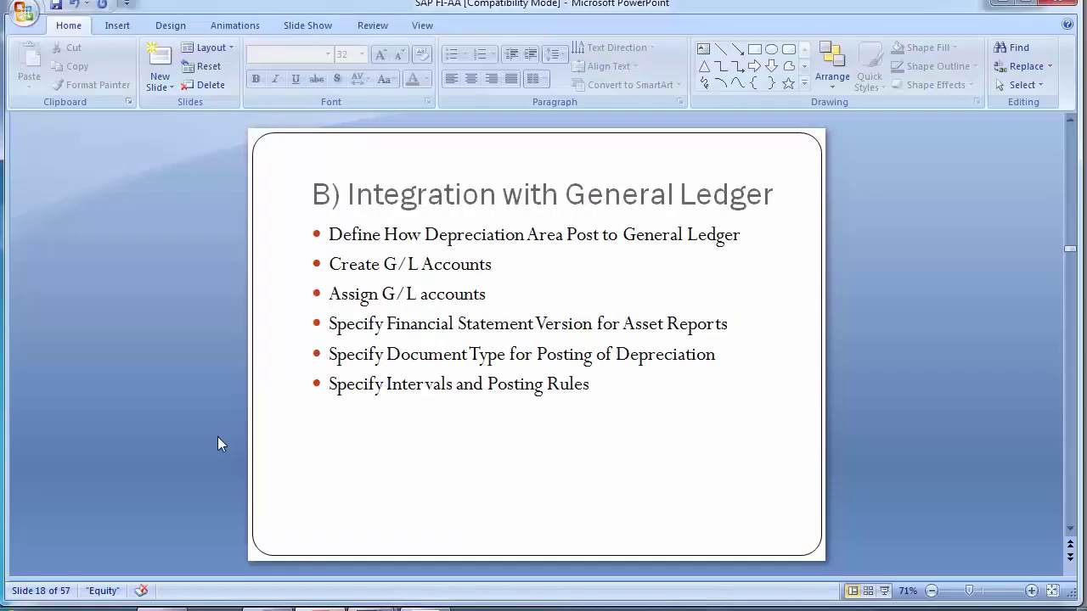
{"action": "key", "text": "Page_Down"}
{"action": "key", "text": "Page_Down"}
{"action": "key", "text": "Page_Down"}
{"action": "key", "text": "Page_Up"}
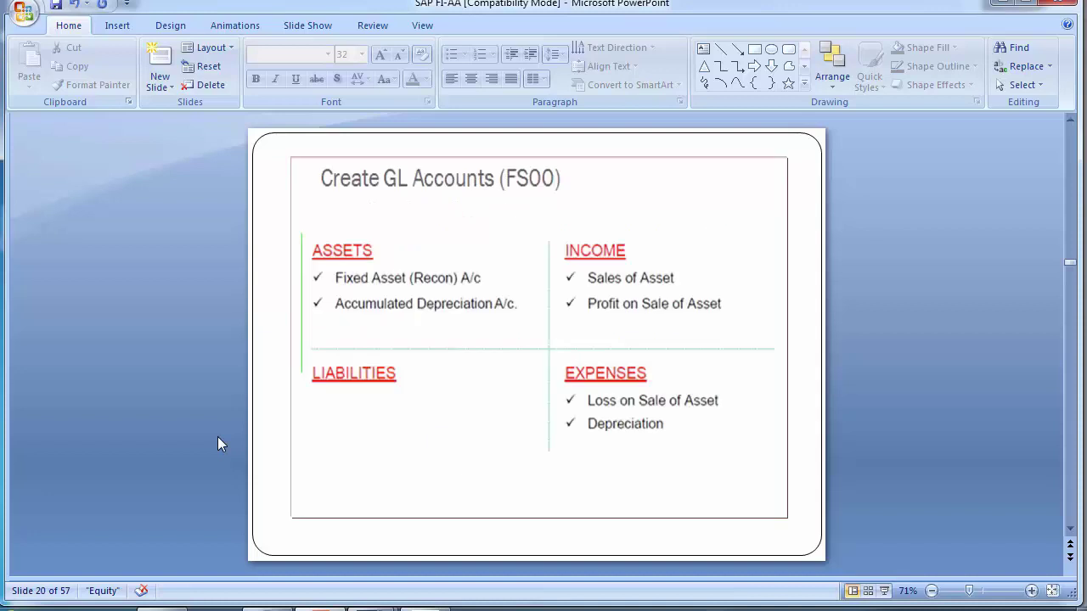
{"action": "key", "text": "Page_Down"}
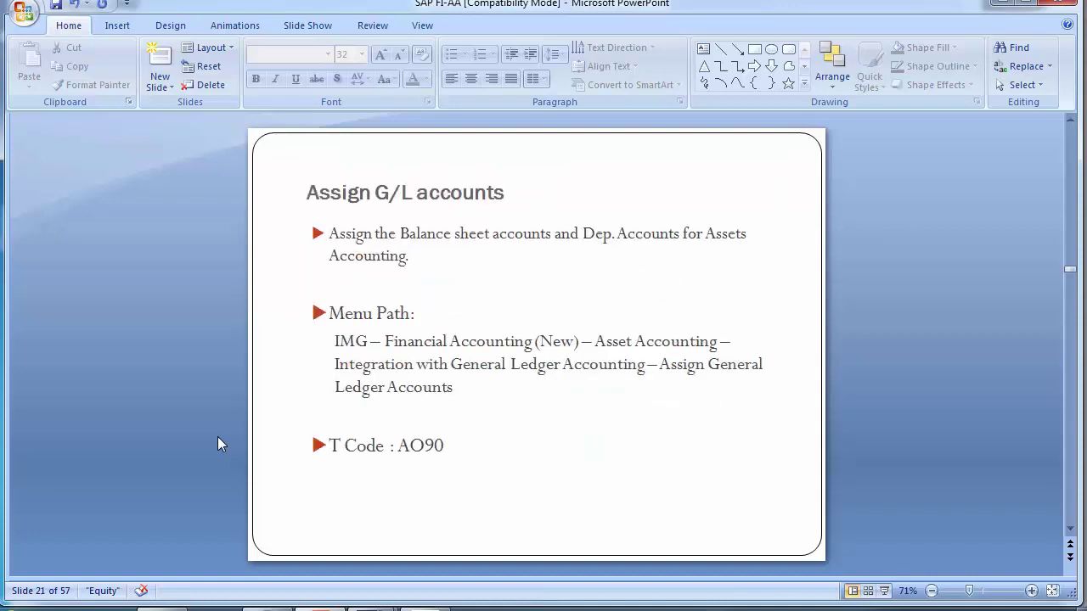
{"action": "key", "text": "alt+Tab"}
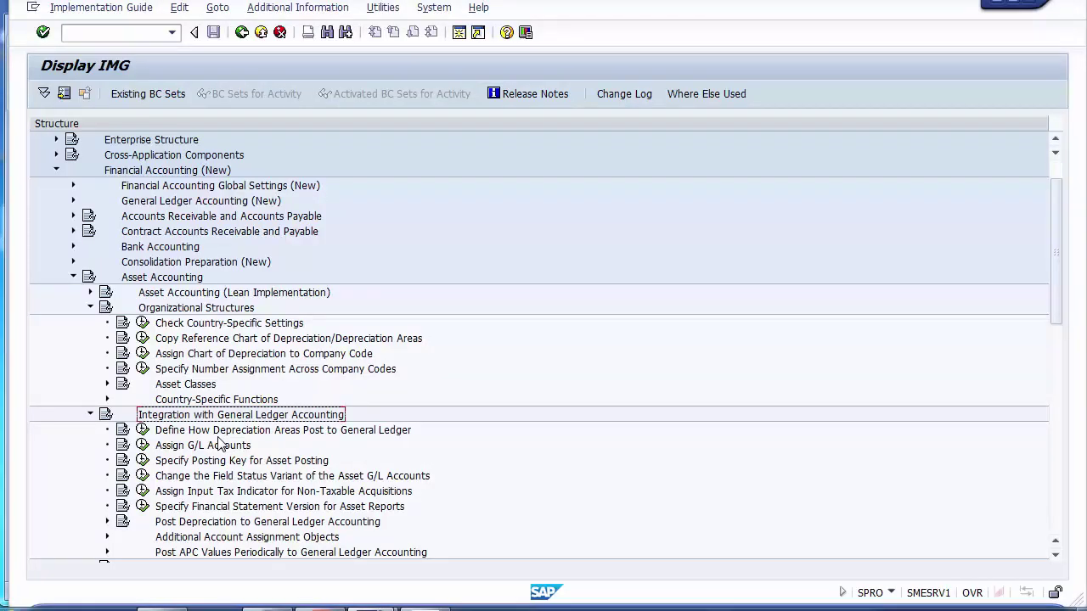
- Open the Assign G/L Accounts activity for chart of depreciation 1010
{"action": "left_click", "coordinate": [195, 445]}
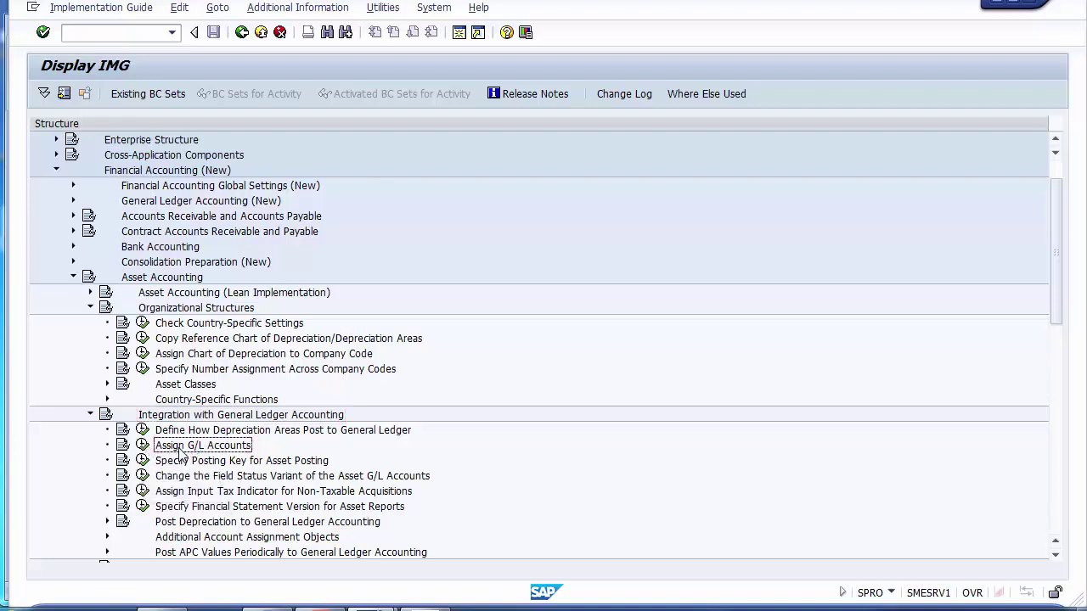
{"action": "left_click", "coordinate": [143, 447]}
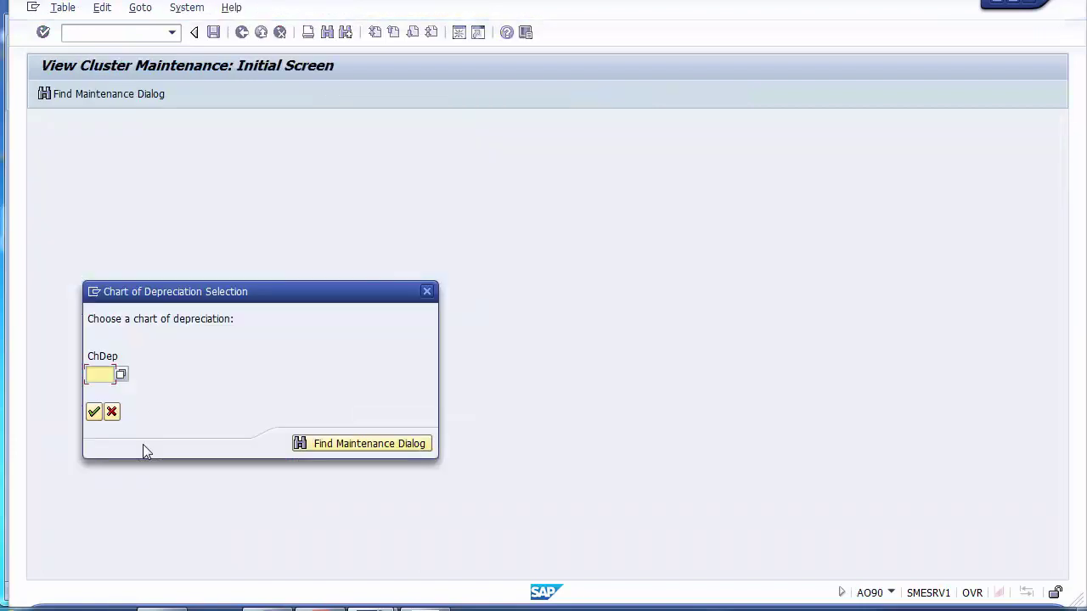
{"action": "key", "text": "Down"}
{"action": "key", "text": "Down"}
{"action": "key", "text": "Return"}
{"action": "key", "text": "Return"}
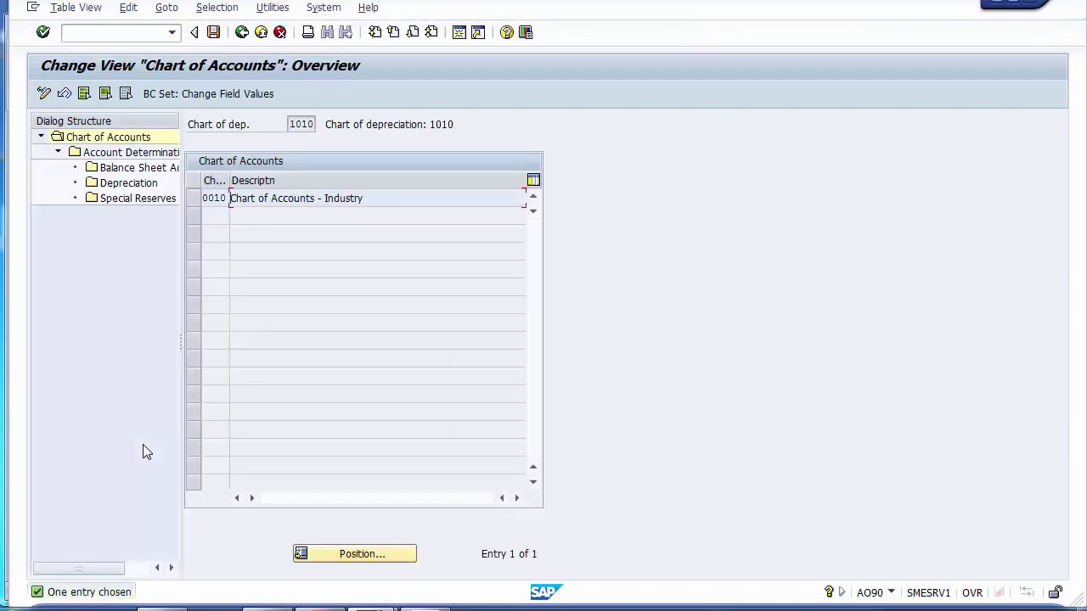
- Select chart of accounts 0010 and display its account determination list, browsing the entries
{"action": "left_click", "coordinate": [193, 202]}
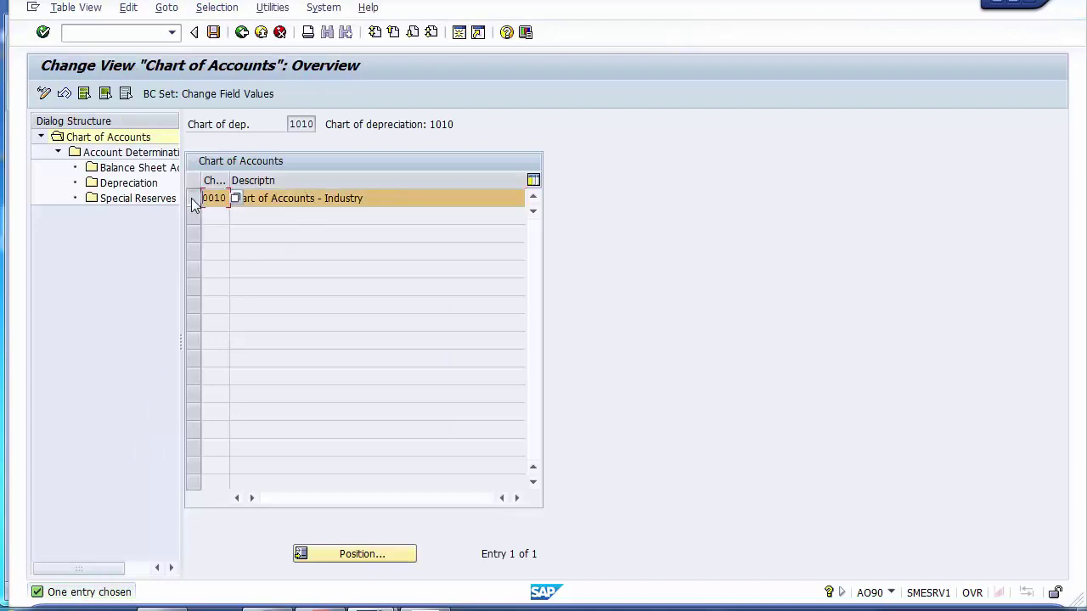
{"action": "double_click", "coordinate": [116, 154]}
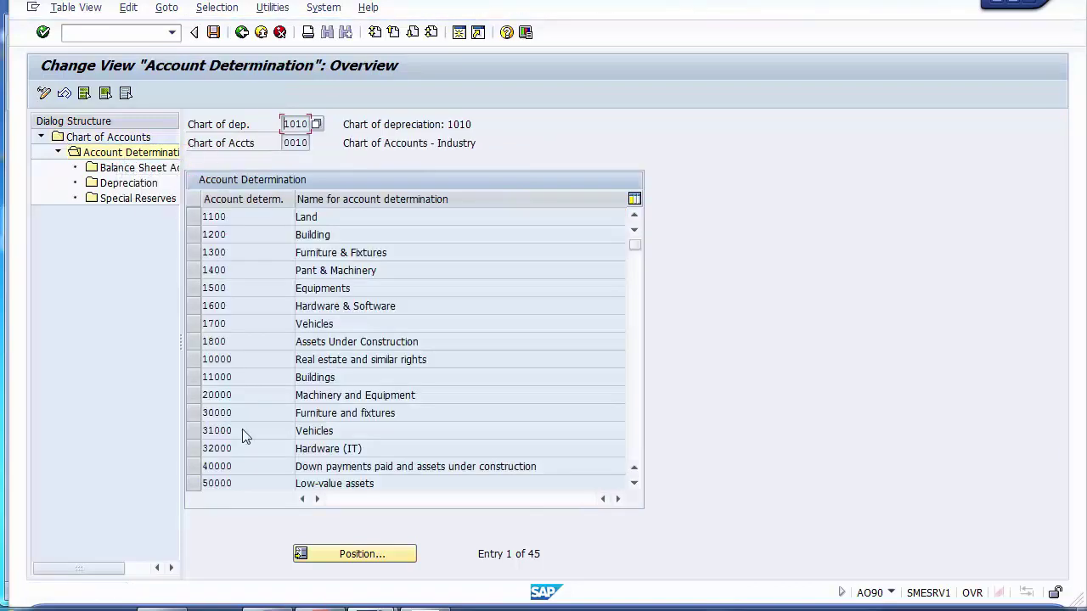
{"action": "scroll", "coordinate": [242, 429], "scroll_direction": "down", "scroll_amount": 3}
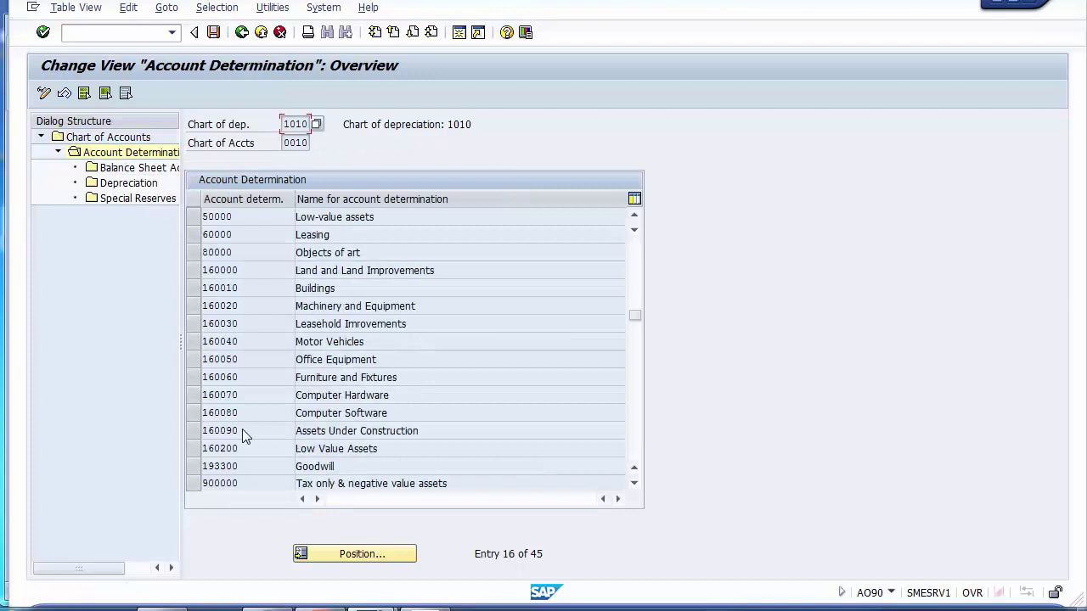
{"action": "scroll", "coordinate": [242, 428], "scroll_direction": "up", "scroll_amount": 3}
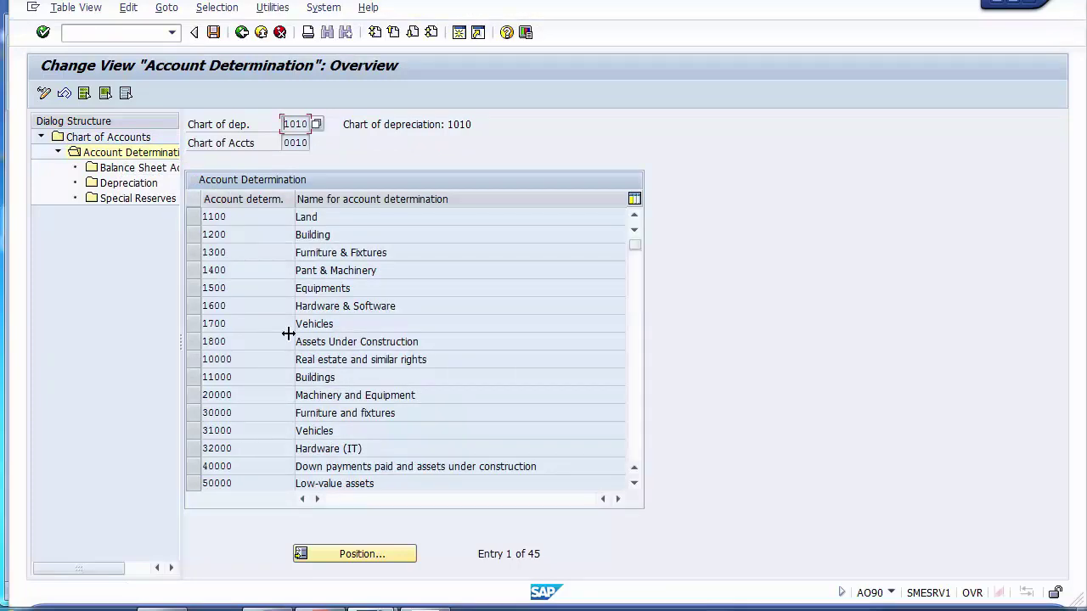
- Open the Balance Sheet Accounts details for account determination 1800, Assets Under Construction
{"action": "left_click", "coordinate": [194, 343]}
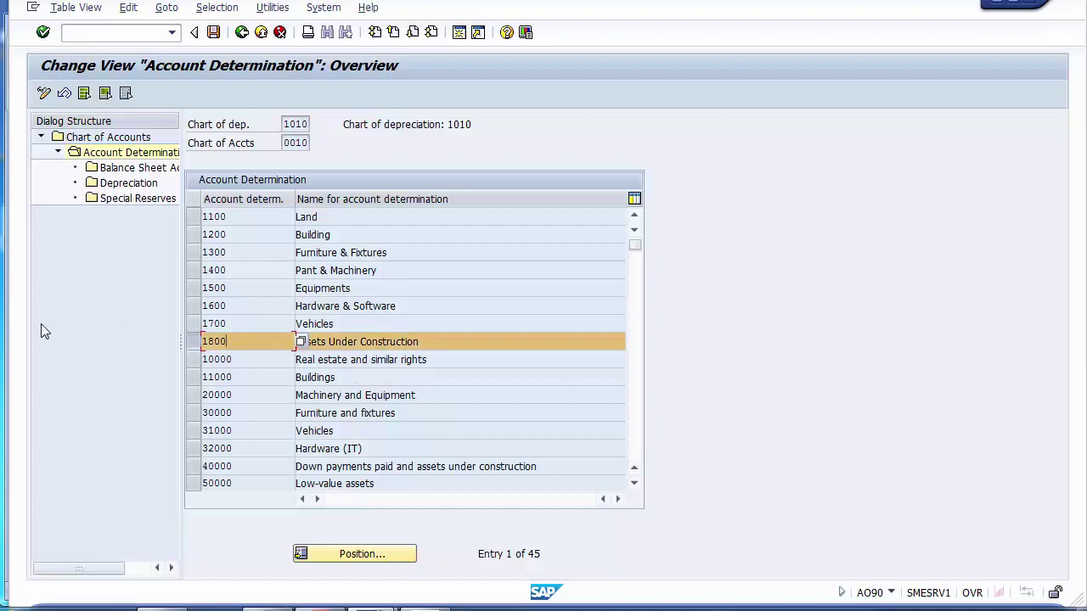
{"action": "left_click", "coordinate": [104, 175]}
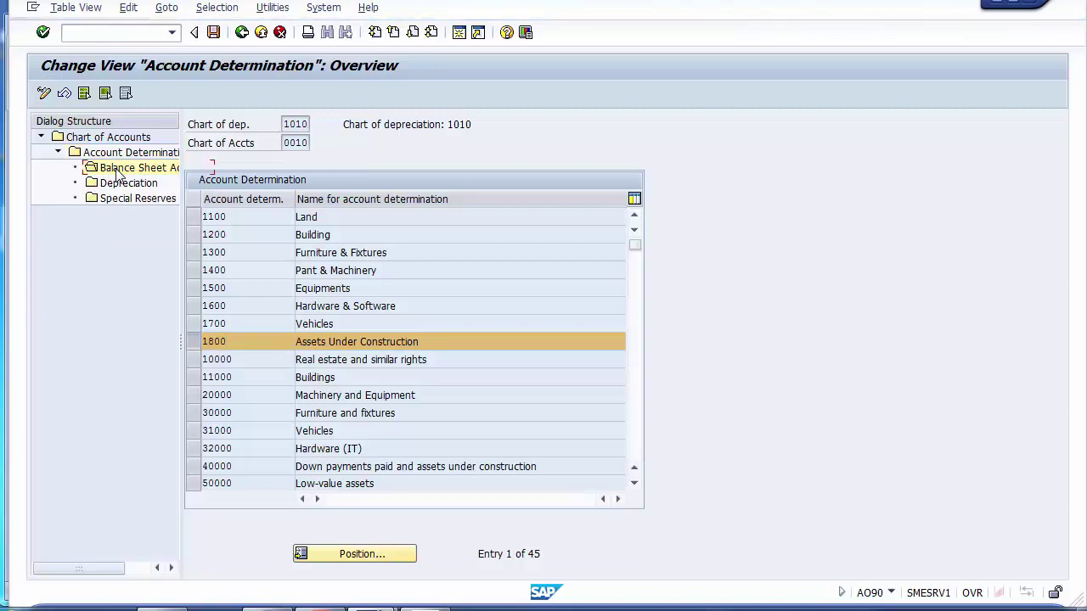
{"action": "double_click", "coordinate": [116, 174]}
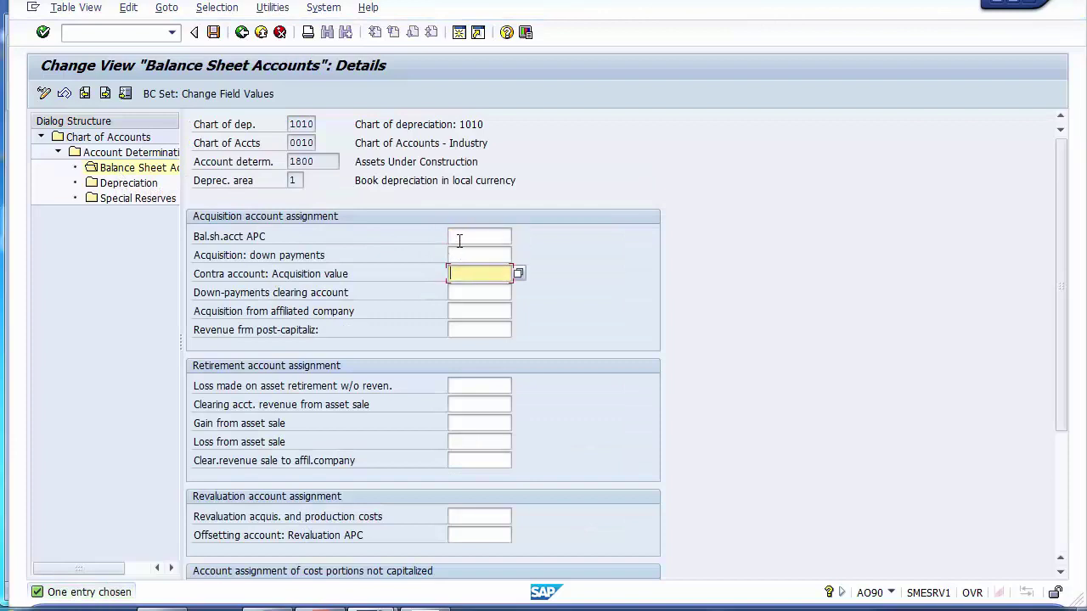
- Look up G/L accounts in company code 1000 for the Bal.sh.acct APC field, adjusting the maximum number of hits
{"action": "left_click", "coordinate": [457, 237]}
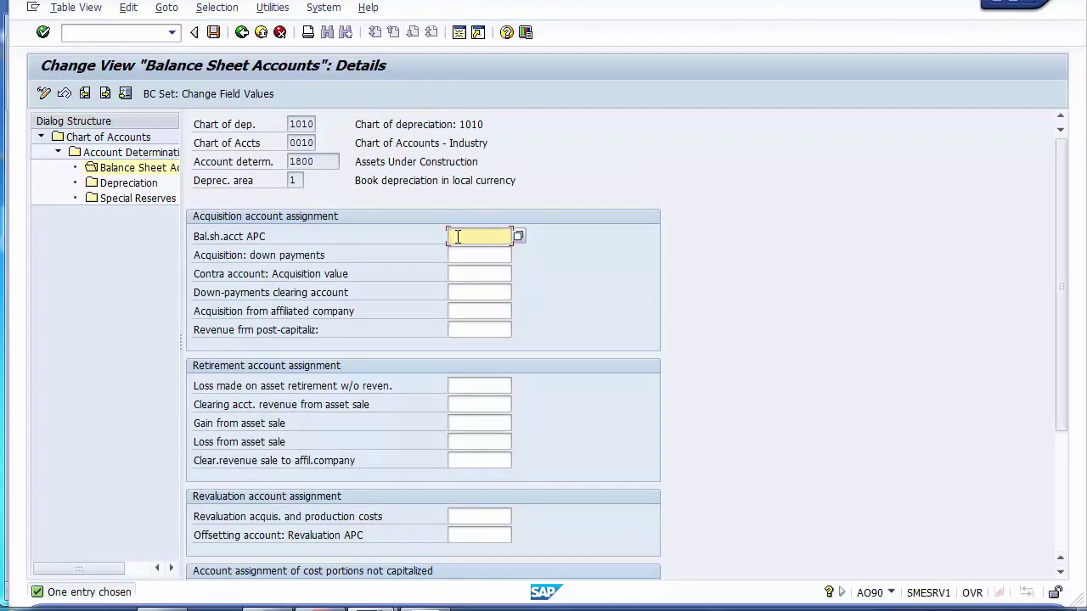
{"action": "left_click", "coordinate": [518, 237]}
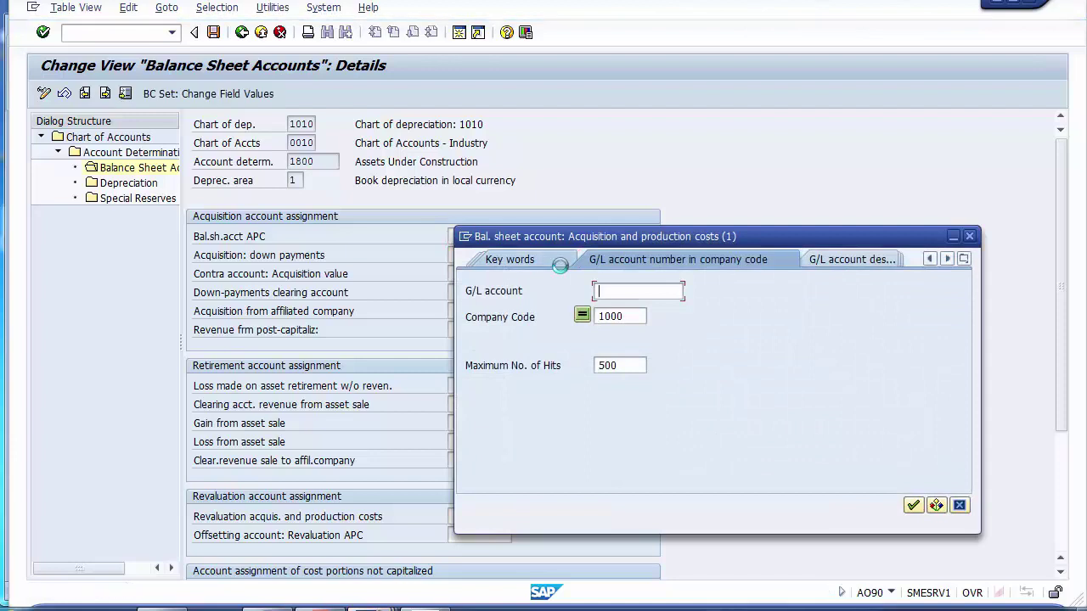
{"action": "left_click", "coordinate": [633, 365]}
{"action": "key", "text": "BackSpace"}
{"action": "key", "text": "BackSpace"}
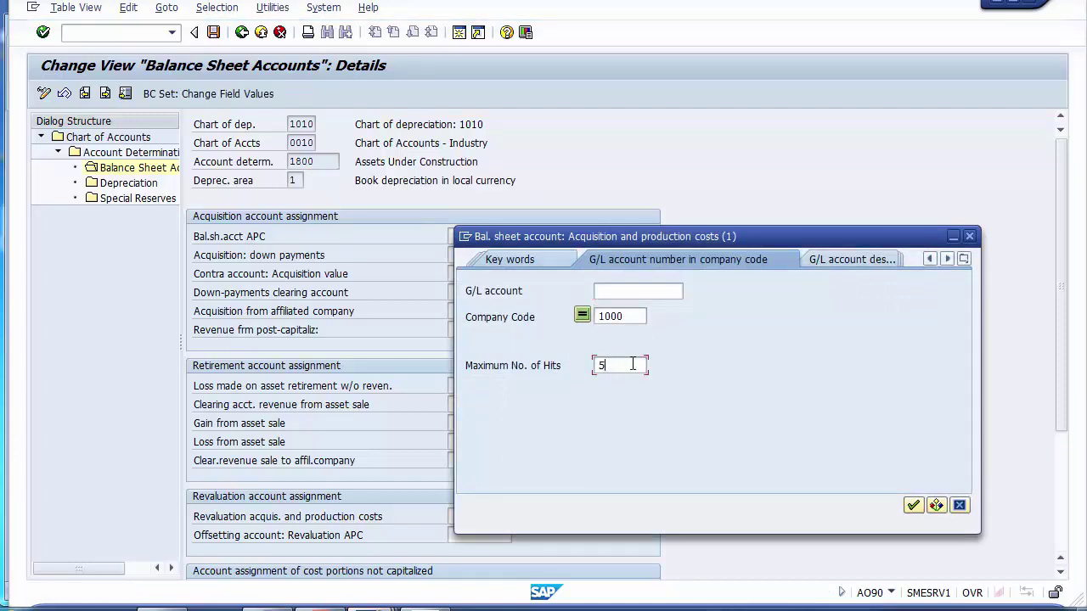
{"action": "left_click", "coordinate": [913, 505]}
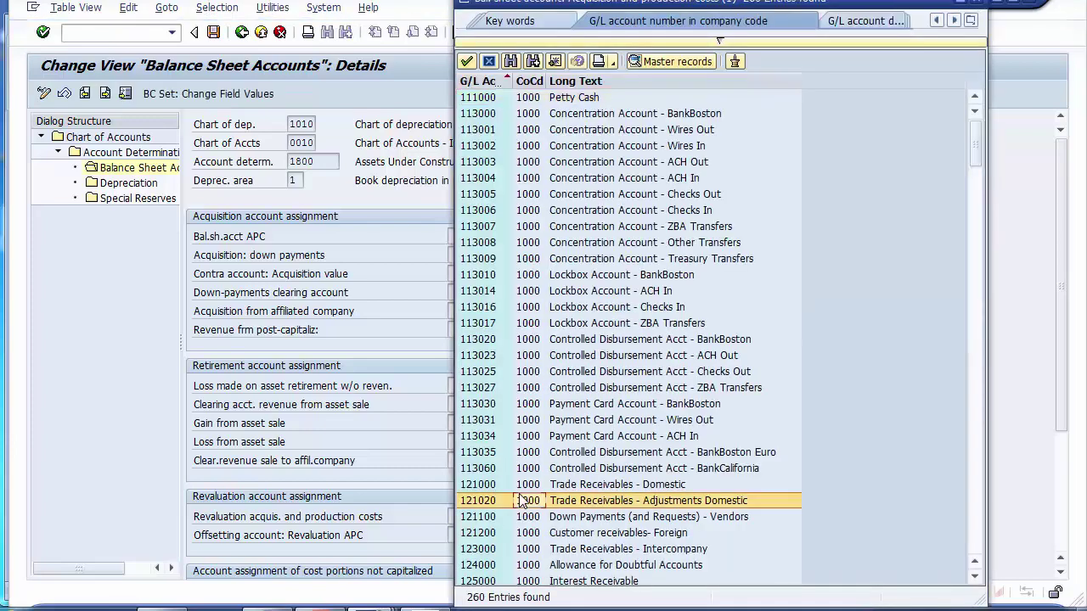
- Find G/L account 160090, Assets under Construction, in the account list and assign it as the Bal.sh.acct APC
{"action": "scroll", "coordinate": [524, 500], "scroll_direction": "down", "scroll_amount": 10}
{"action": "scroll", "coordinate": [524, 500], "scroll_direction": "up", "scroll_amount": 5}
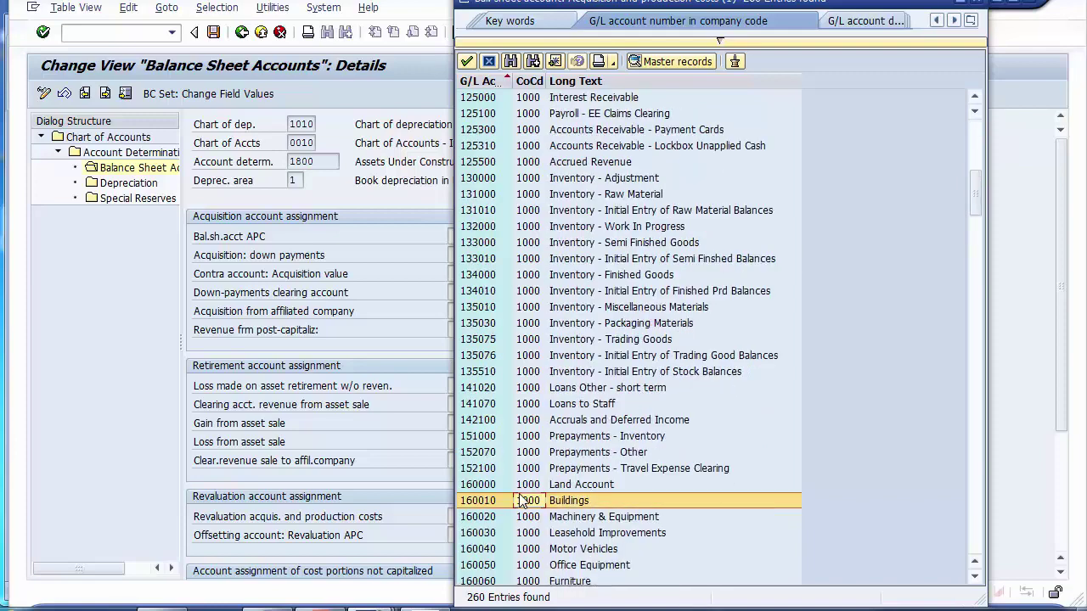
{"action": "key", "text": "Up"}
{"action": "key", "text": "Down"}
{"action": "key", "text": "Down"}
{"action": "key", "text": "Down"}
{"action": "key", "text": "Down"}
{"action": "key", "text": "Down"}
{"action": "key", "text": "Down"}
{"action": "key", "text": "Down"}
{"action": "key", "text": "Down"}
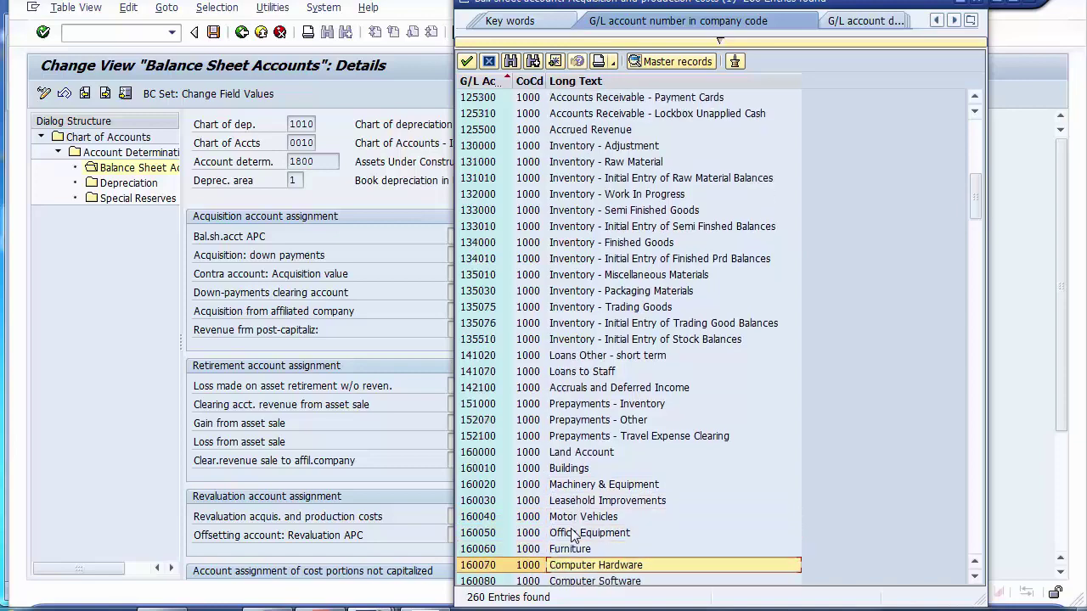
{"action": "key", "text": "Up"}
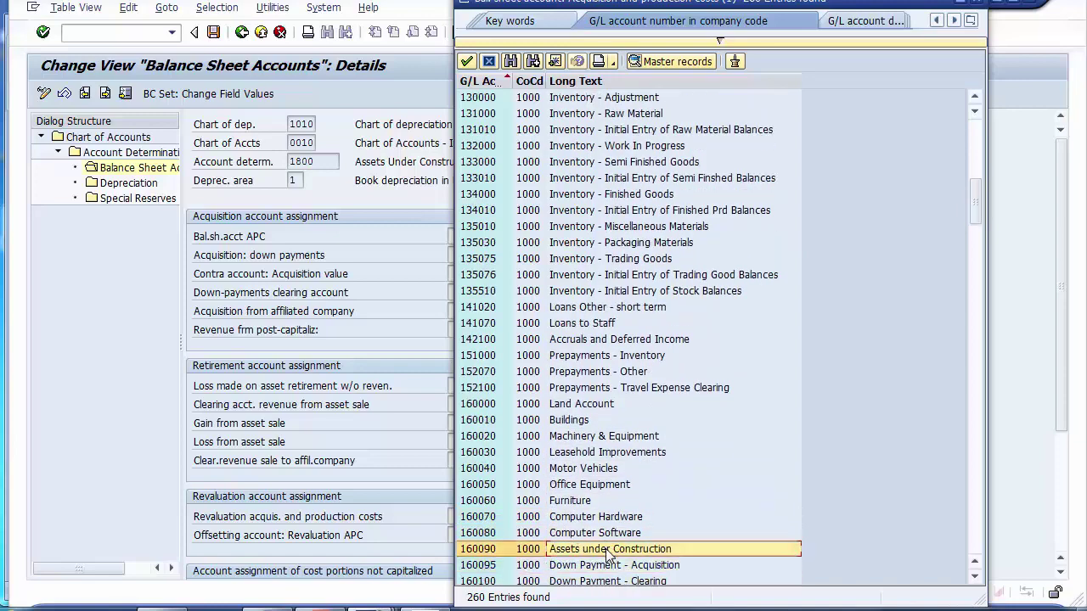
{"action": "double_click", "coordinate": [475, 549]}
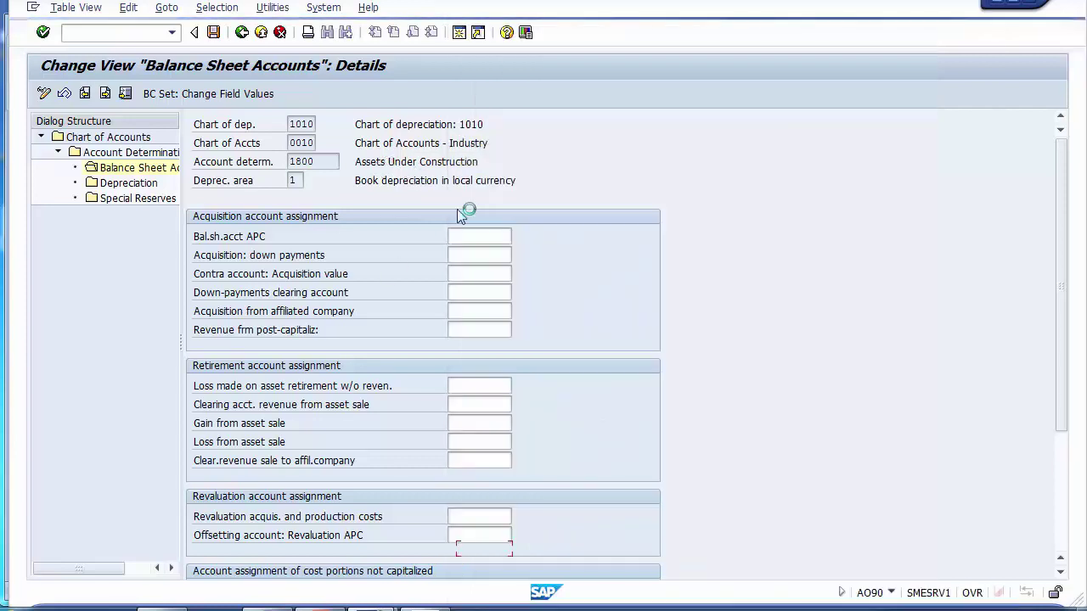
{"action": "left_click", "coordinate": [470, 236]}
{"action": "type", "text": "160090"}
{"action": "left_click_drag", "start_coordinate": [494, 237], "coordinate": [384, 246]}
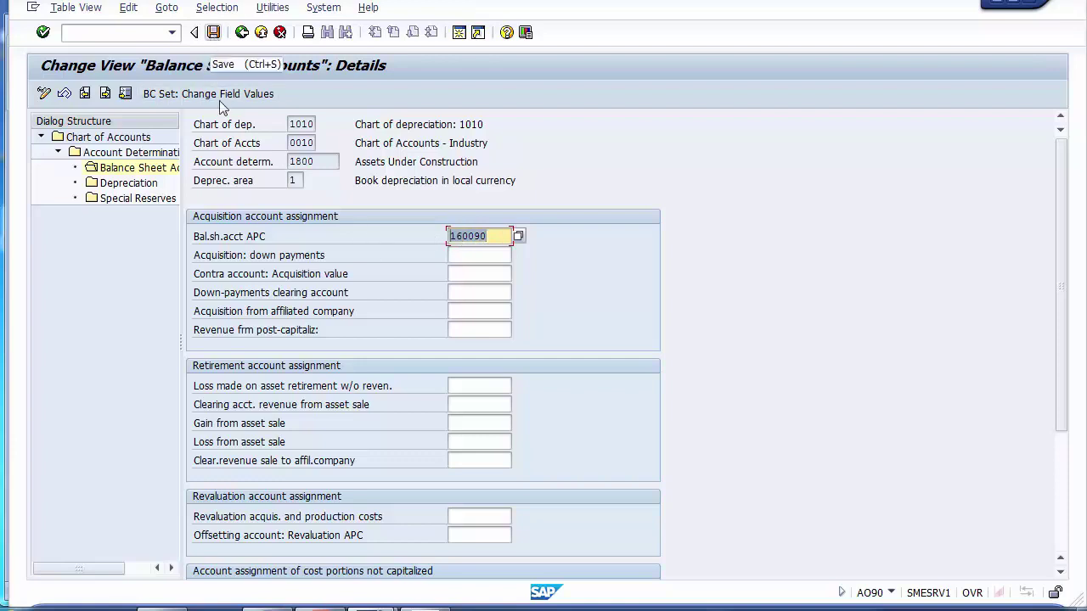
- Save the balance sheet account assignment in customizing request WSDK900038 and exit to the IMG structure
{"action": "left_click", "coordinate": [458, 386]}
{"action": "left_click", "coordinate": [459, 404]}
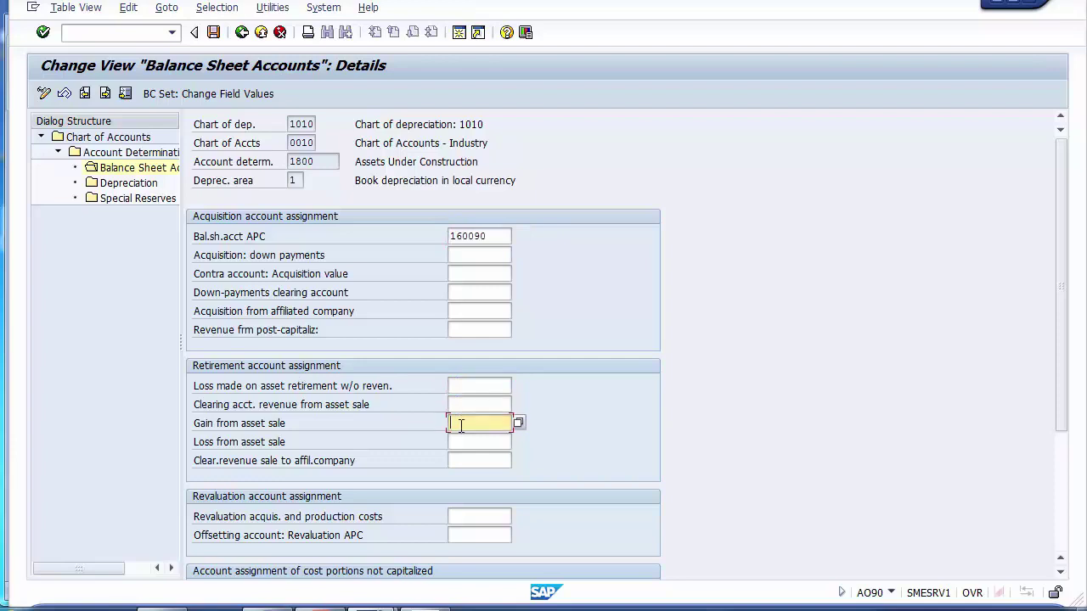
{"action": "left_click", "coordinate": [459, 423]}
{"action": "left_click", "coordinate": [459, 442]}
{"action": "left_click", "coordinate": [213, 34]}
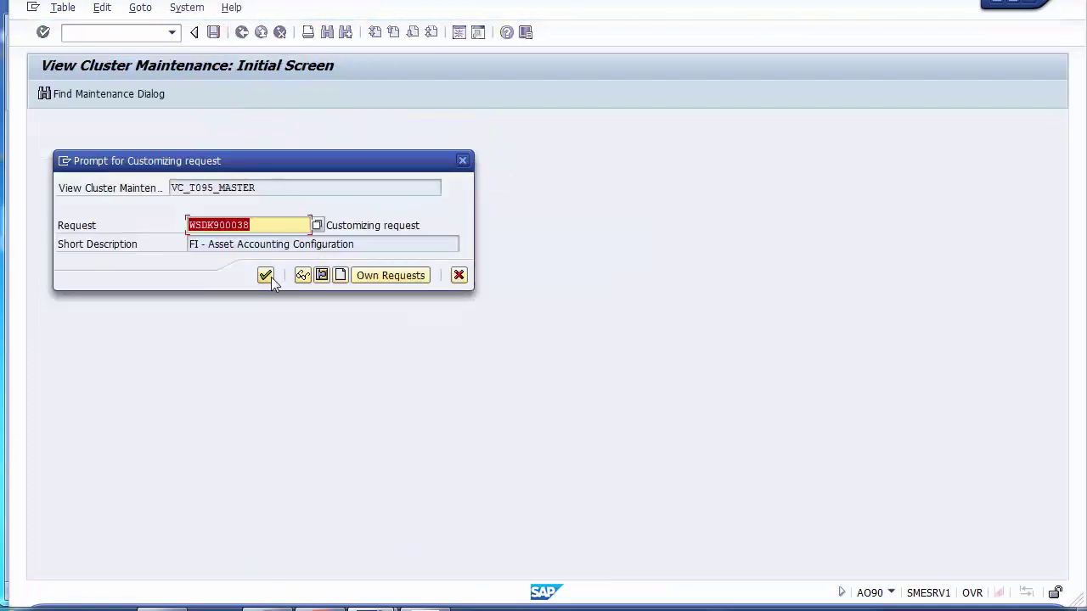
{"action": "left_click", "coordinate": [266, 277]}
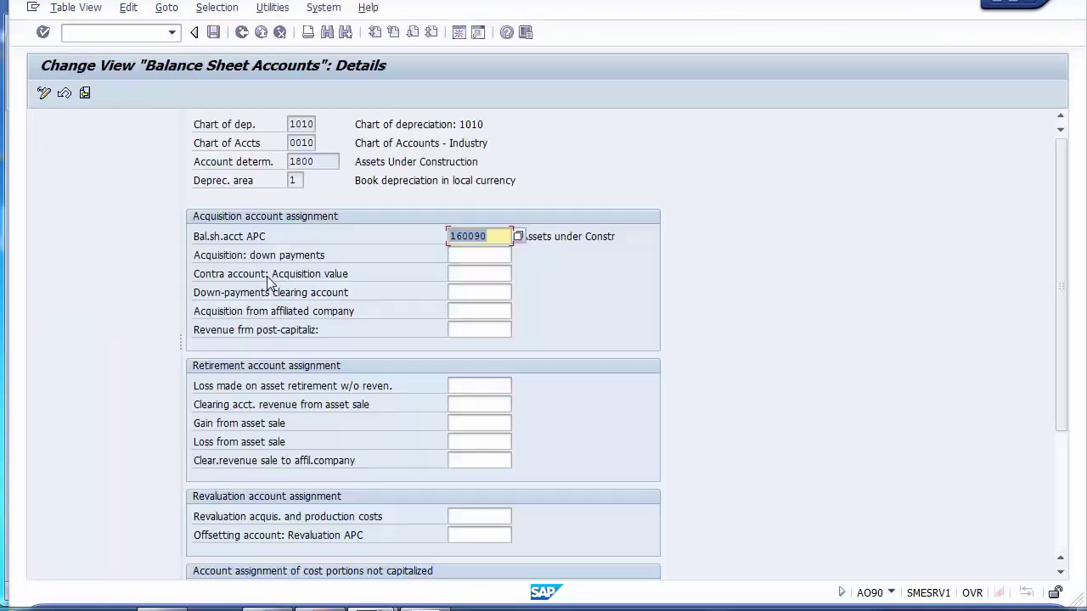
{"action": "left_click", "coordinate": [259, 35]}
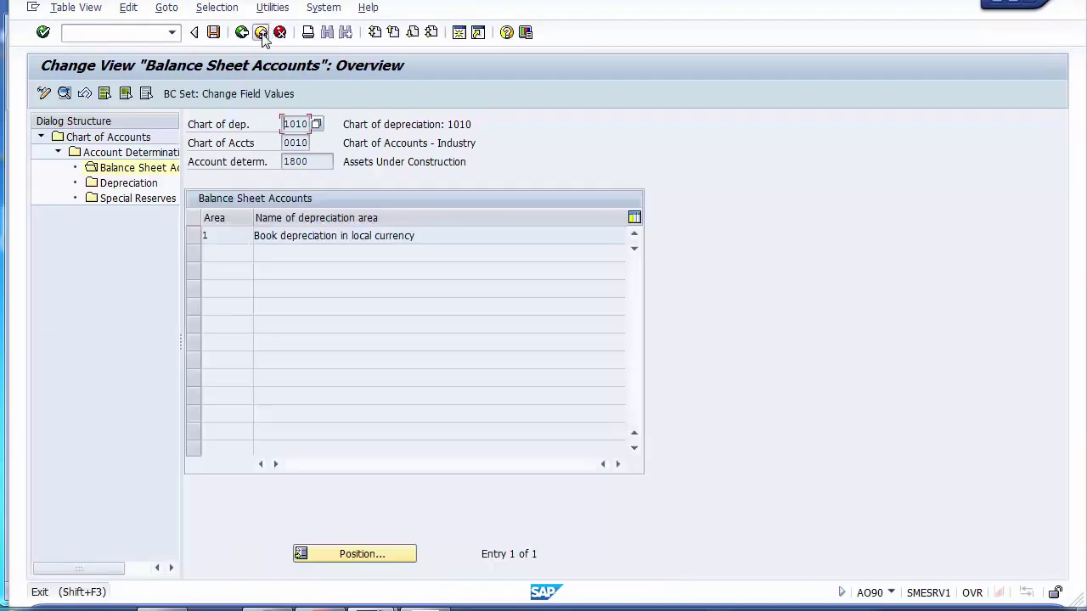
{"action": "left_click", "coordinate": [261, 34]}
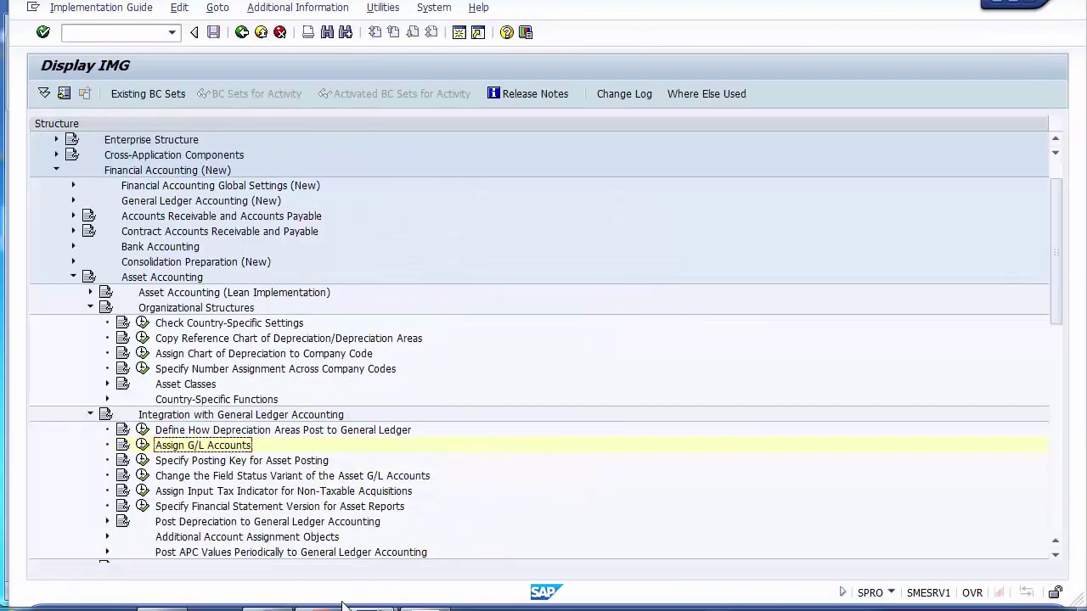
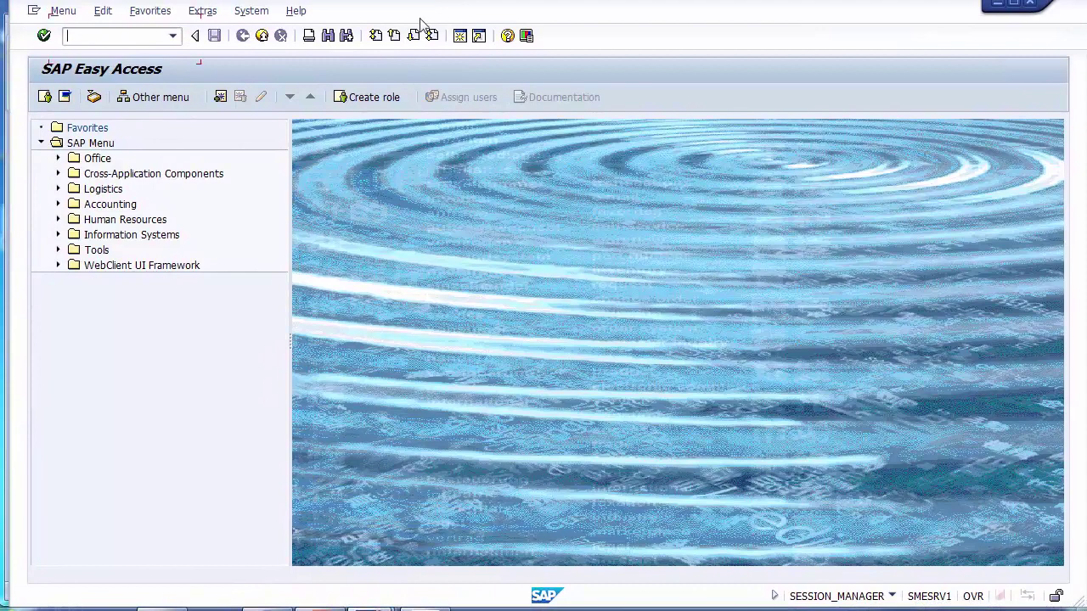
- Run transaction AS01 from SAP Easy Access to start creating an asset
{"action": "left_click", "coordinate": [165, 34]}
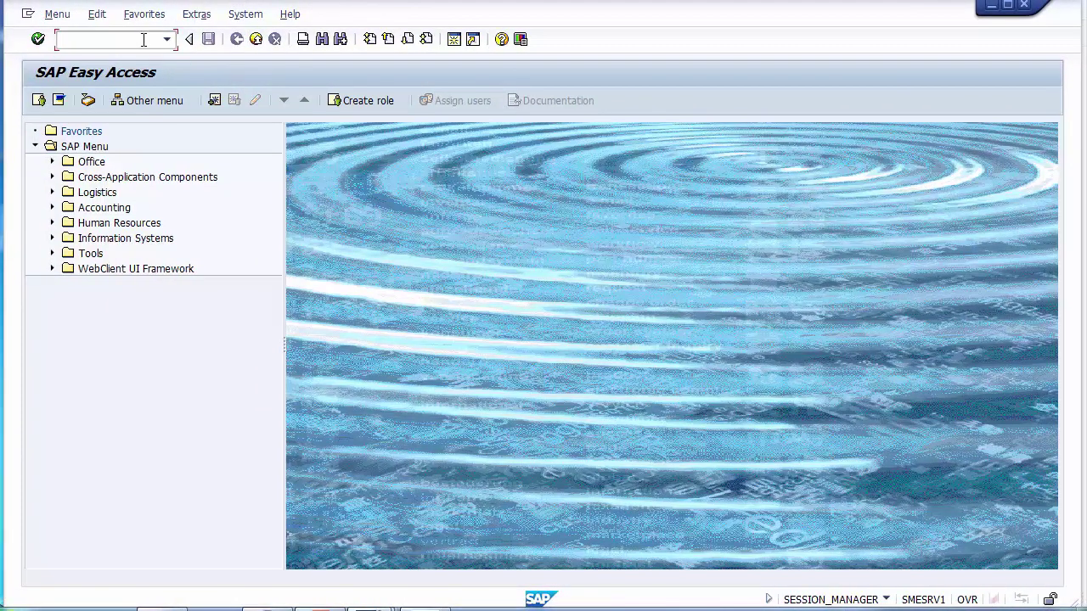
{"action": "type", "text": "AS01"}
{"action": "key", "text": "Return"}
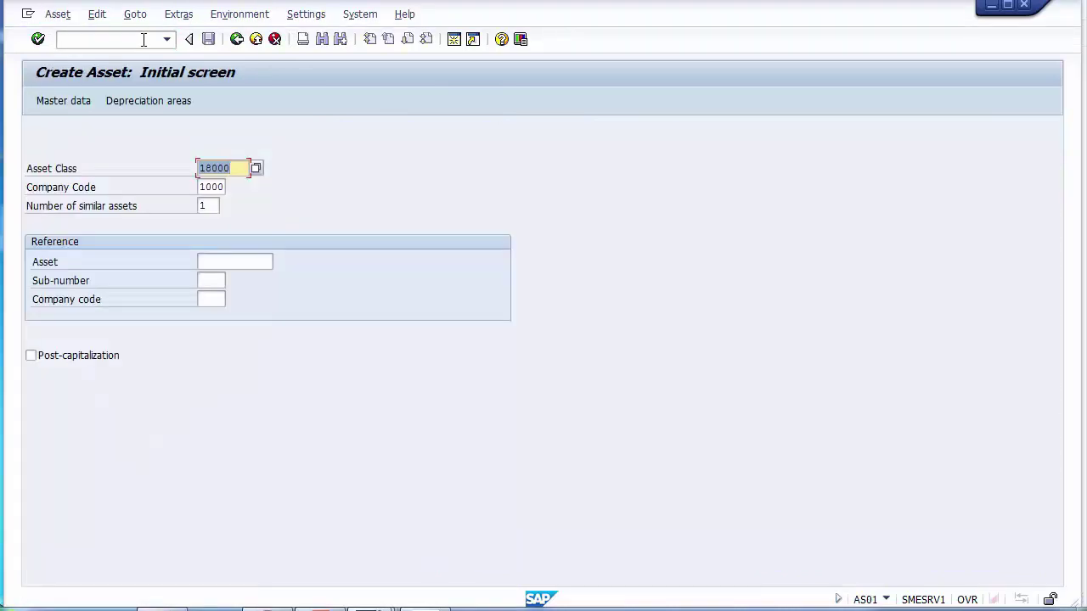
- Clear the asset class, review the classes available for company code 1000, and close the list without choosing one
{"action": "key", "text": "Delete"}
{"action": "left_click", "coordinate": [65, 170]}
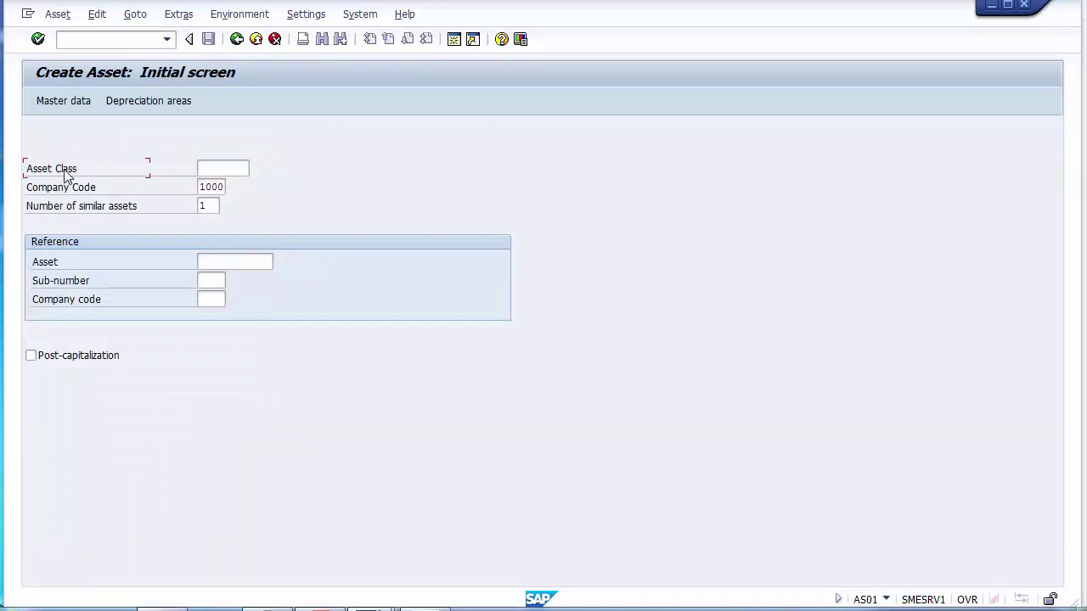
{"action": "left_click", "coordinate": [204, 166]}
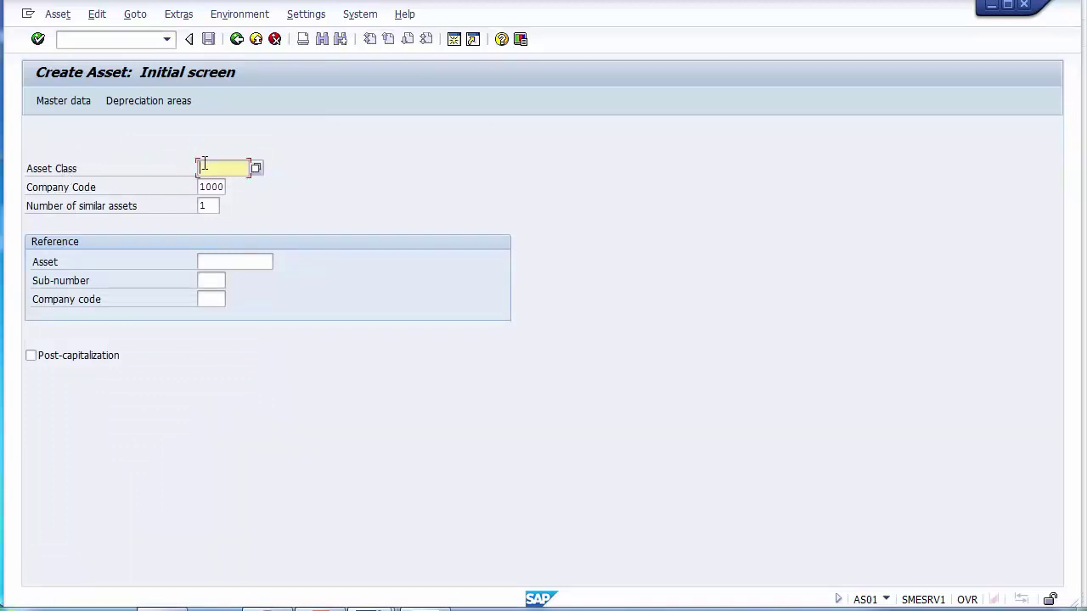
{"action": "left_click", "coordinate": [256, 169]}
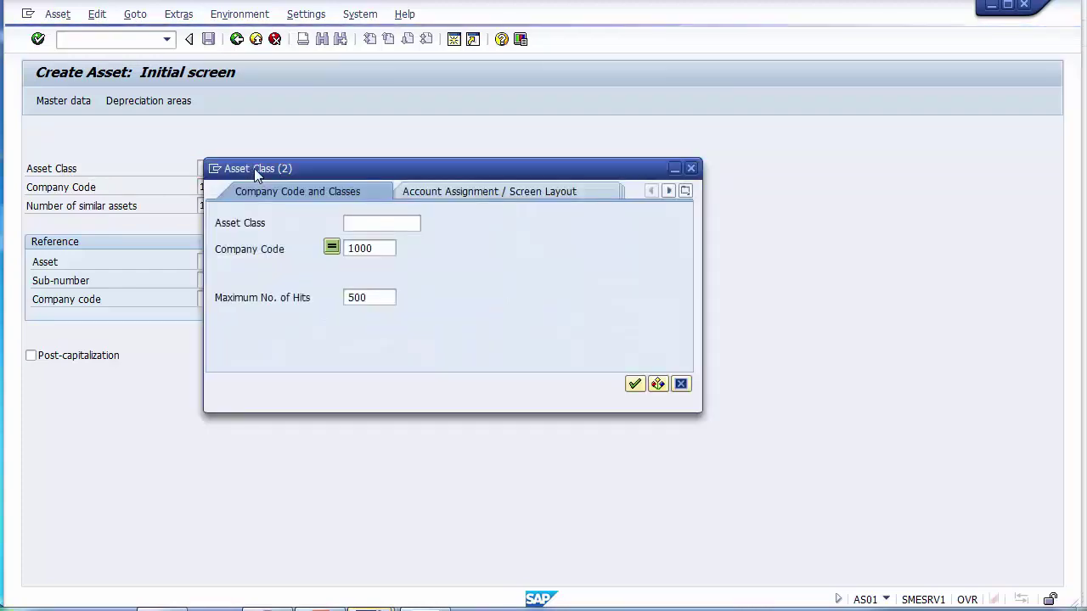
{"action": "key", "text": "Return"}
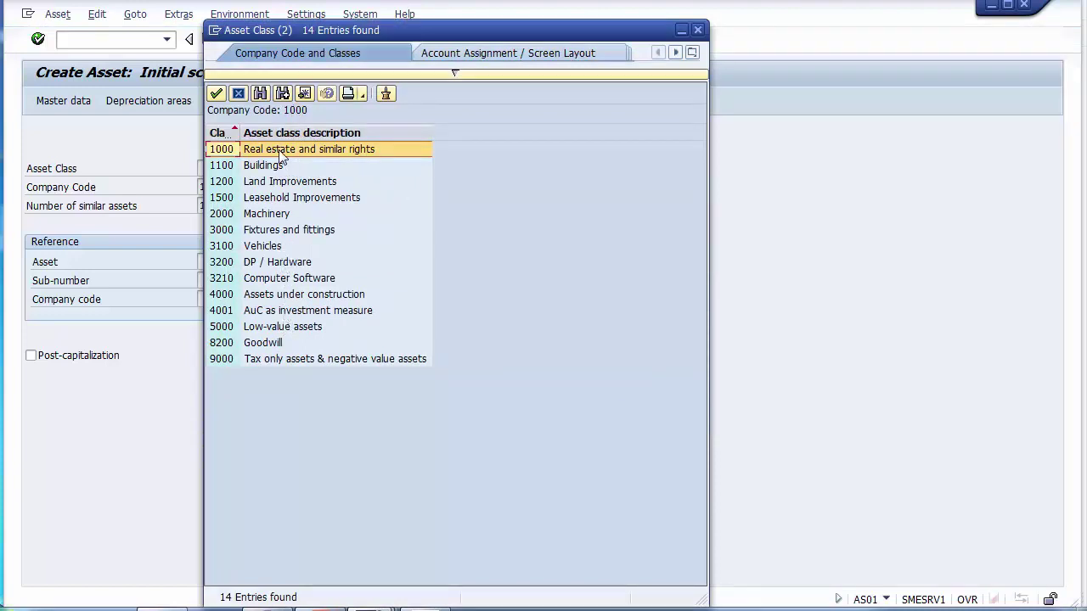
{"action": "left_click_drag", "start_coordinate": [240, 132], "coordinate": [340, 144]}
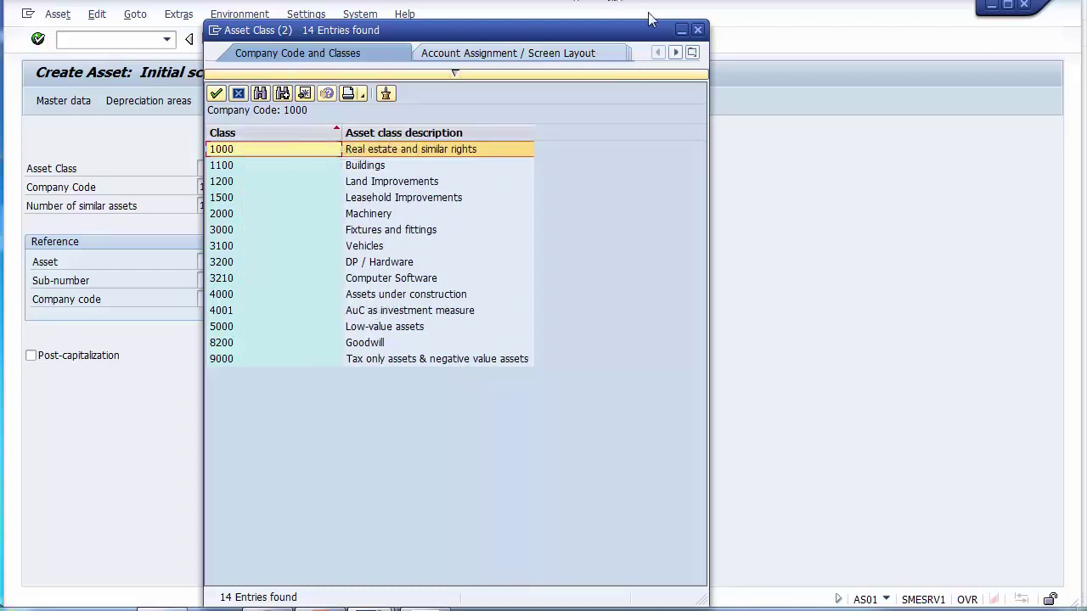
{"action": "left_click", "coordinate": [698, 32]}
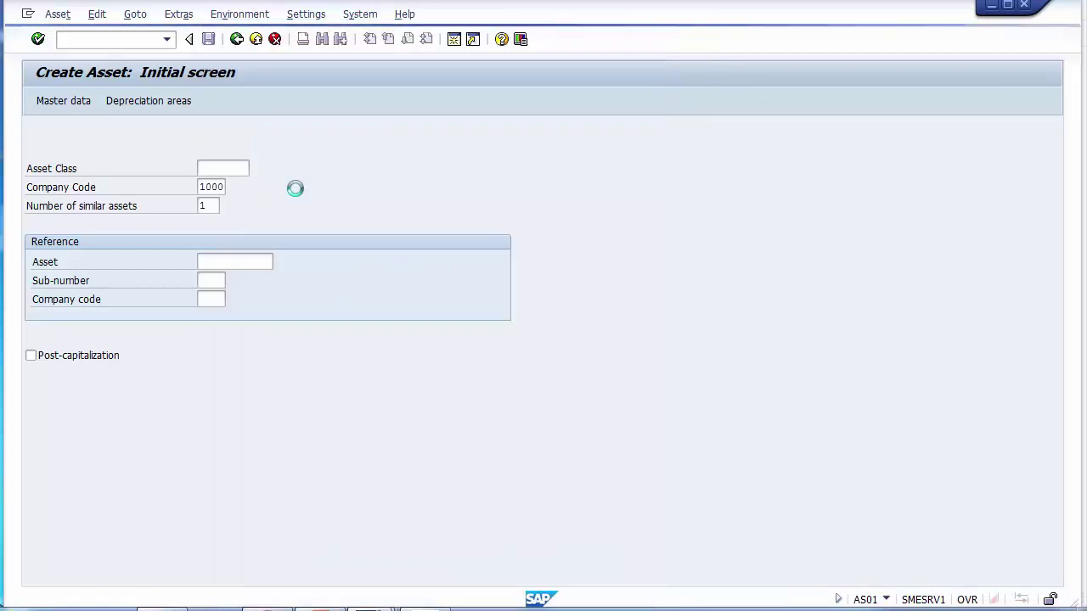
- Set the company code of the new asset to 1010
{"action": "left_click", "coordinate": [214, 187]}
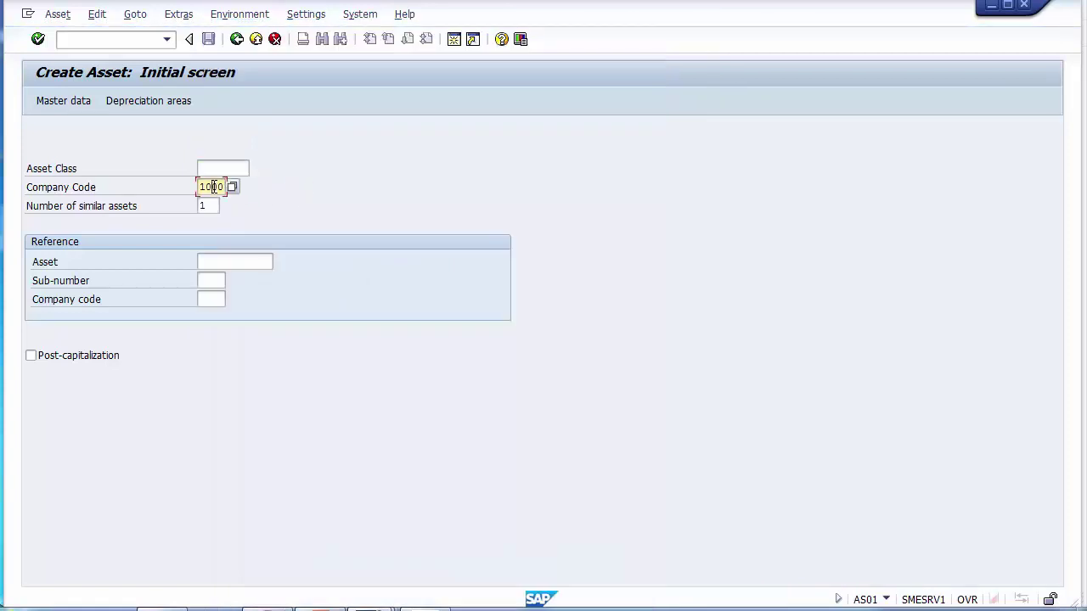
{"action": "type", "text": "1"}
{"action": "left_click", "coordinate": [238, 169]}
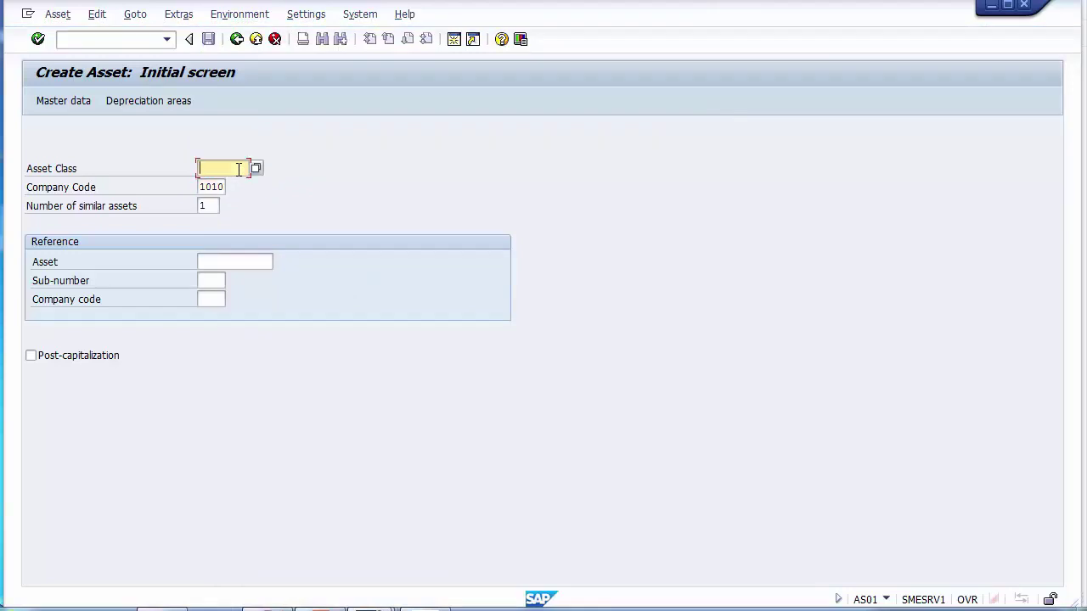
{"action": "key", "text": "Tab"}
{"action": "type", "text": "010"}
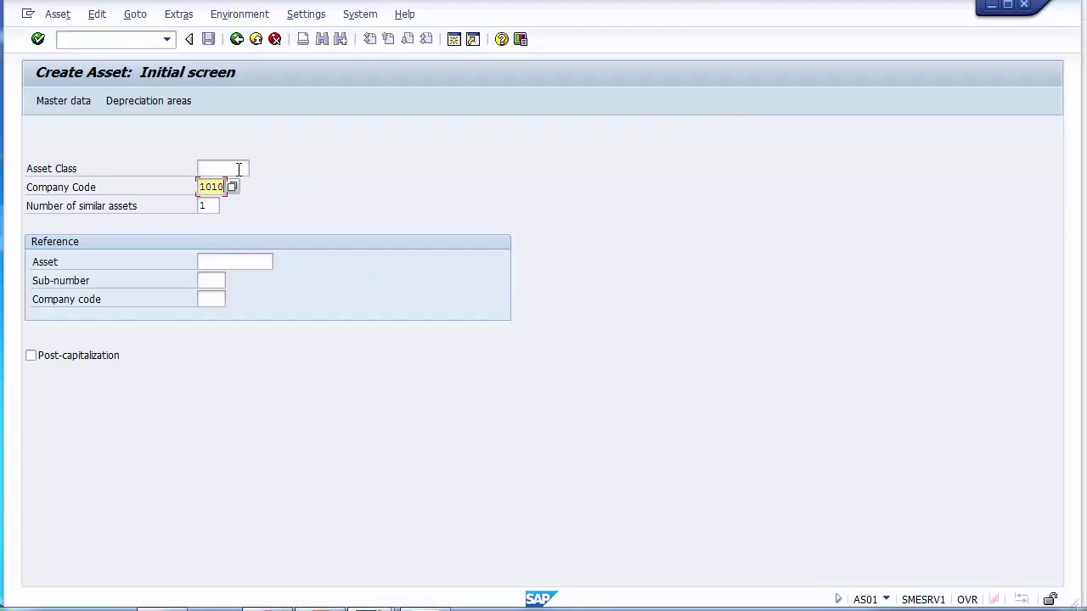
- List the asset classes for company code 1010 and choose class 18000, Assets Under Construction
{"action": "left_click", "coordinate": [238, 169]}
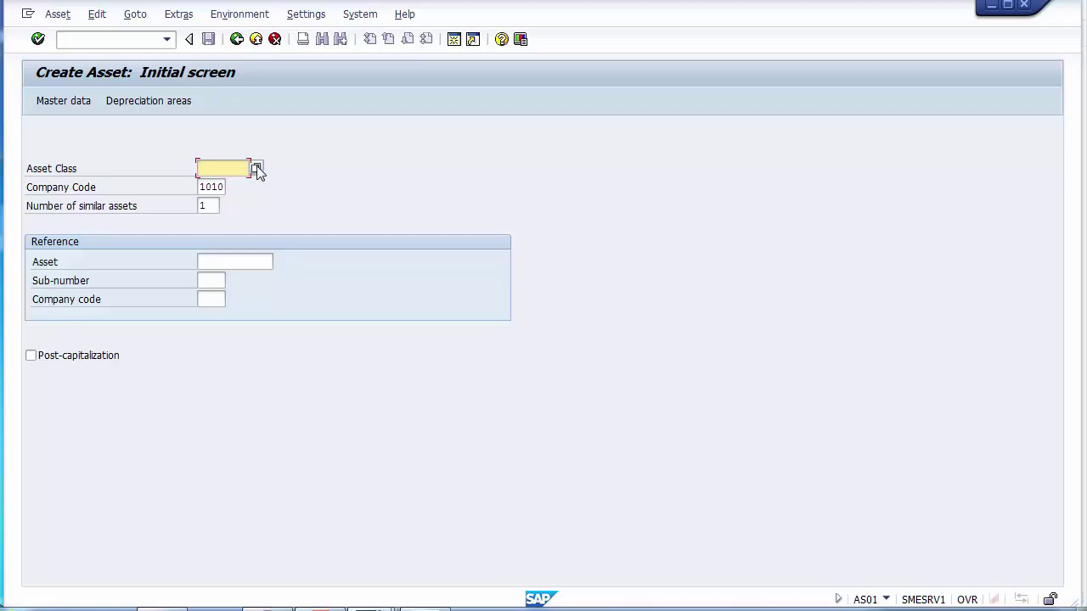
{"action": "left_click", "coordinate": [257, 167]}
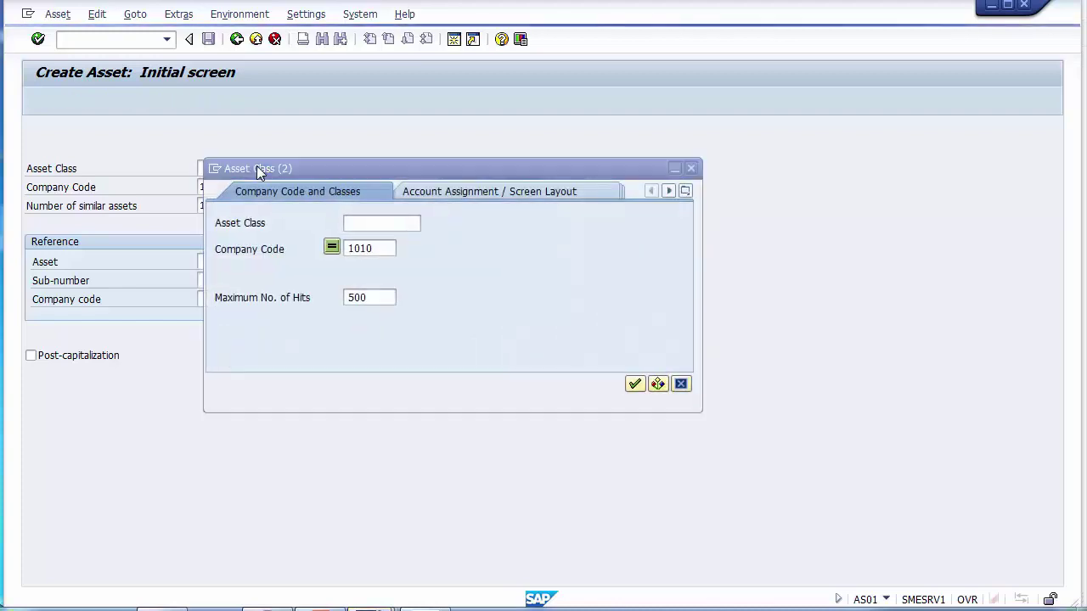
{"action": "left_click", "coordinate": [384, 248]}
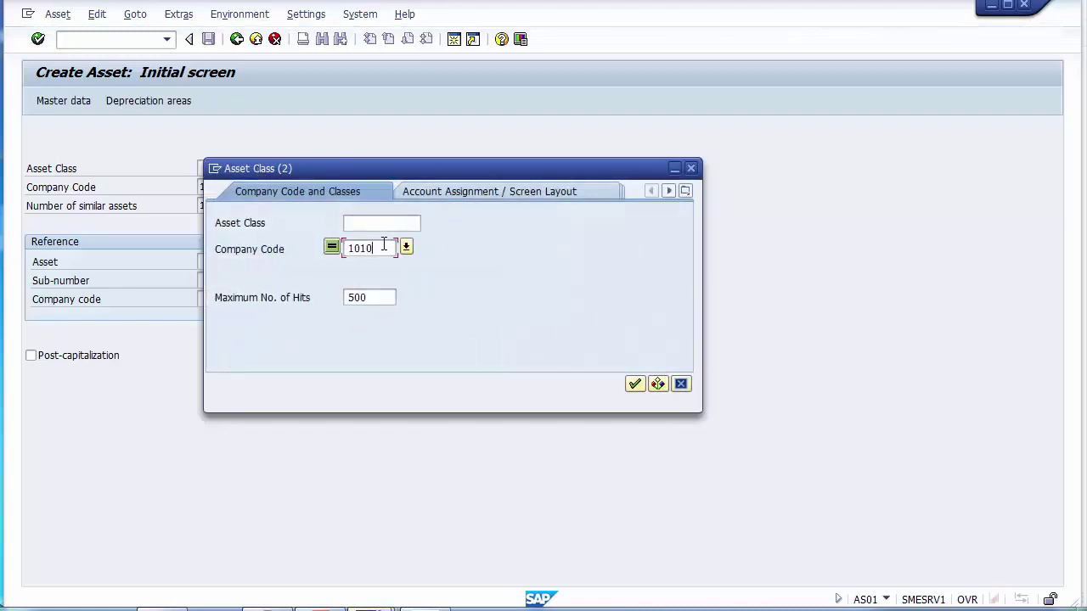
{"action": "left_click", "coordinate": [634, 385]}
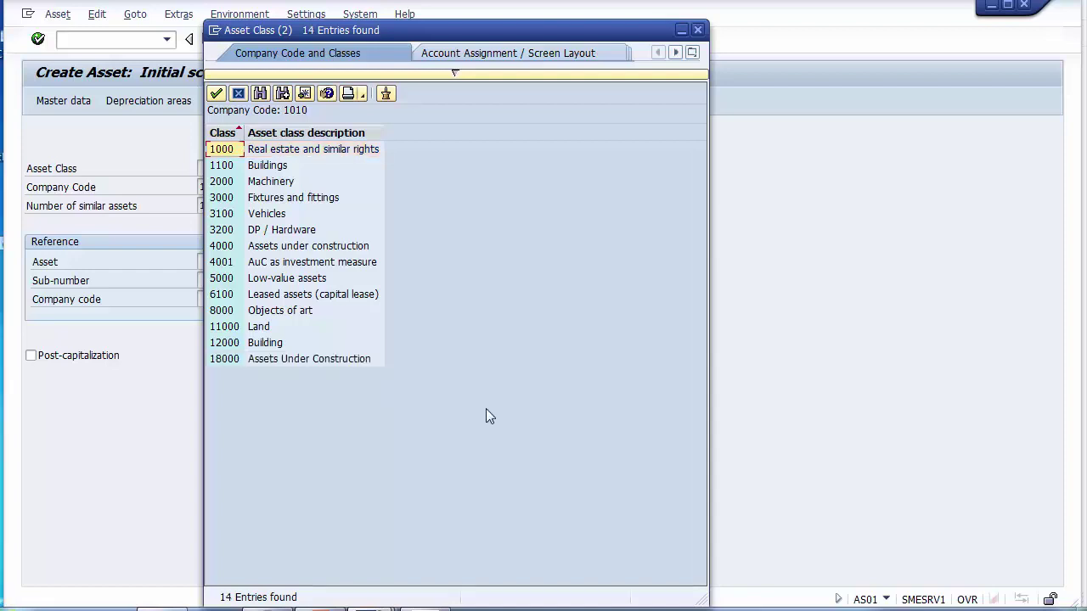
{"action": "left_click", "coordinate": [278, 361]}
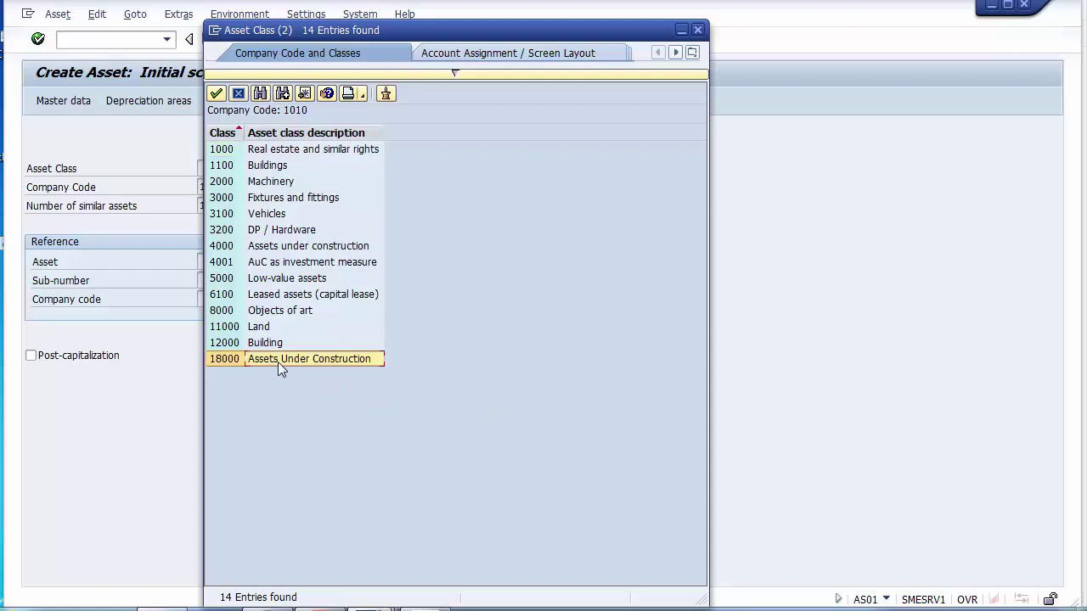
{"action": "double_click", "coordinate": [236, 360]}
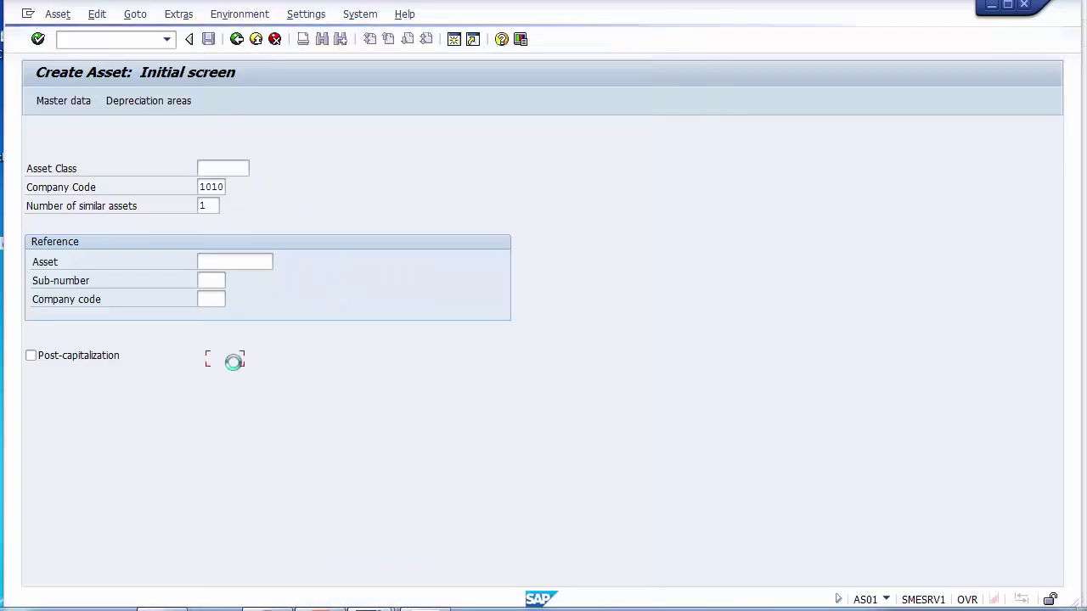
- Open the master data for an asset of class 18000 in company code 1010 and enter the description "CWIP Building"
{"action": "left_click", "coordinate": [240, 169]}
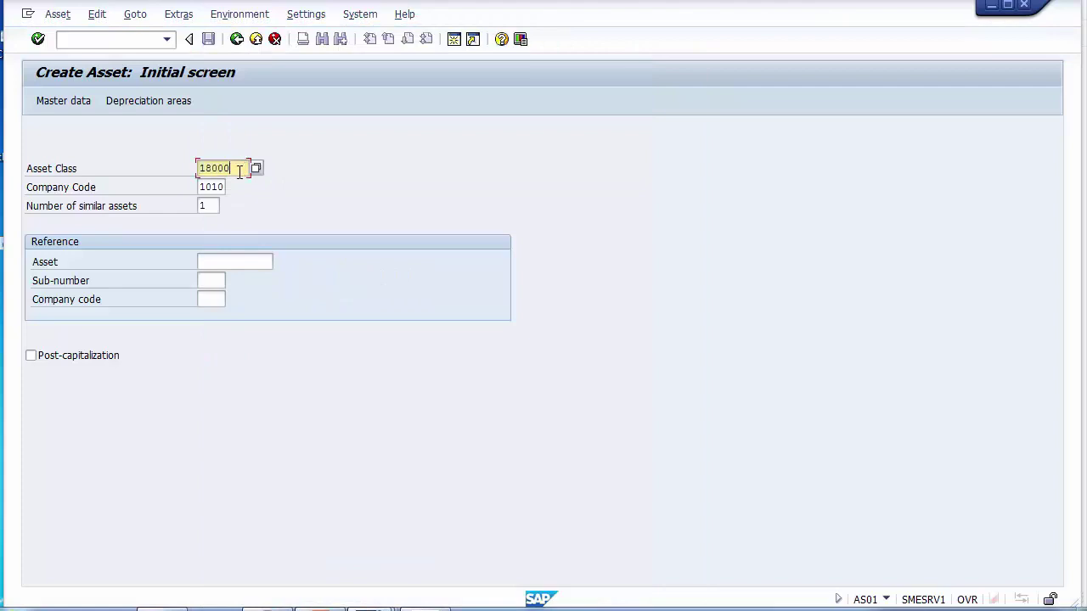
{"action": "key", "text": "Tab"}
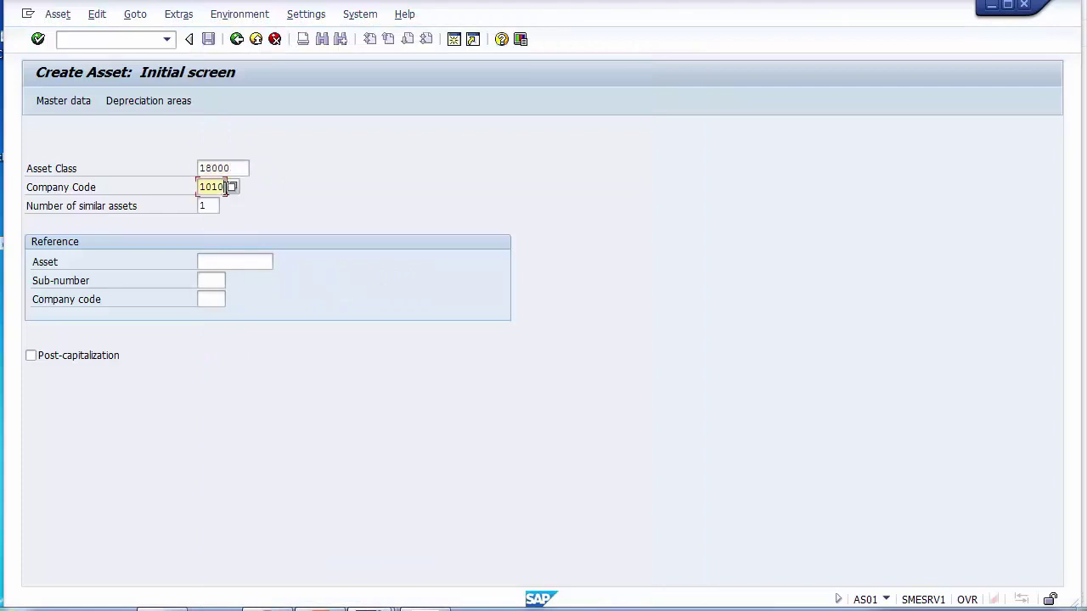
{"action": "left_click", "coordinate": [239, 171]}
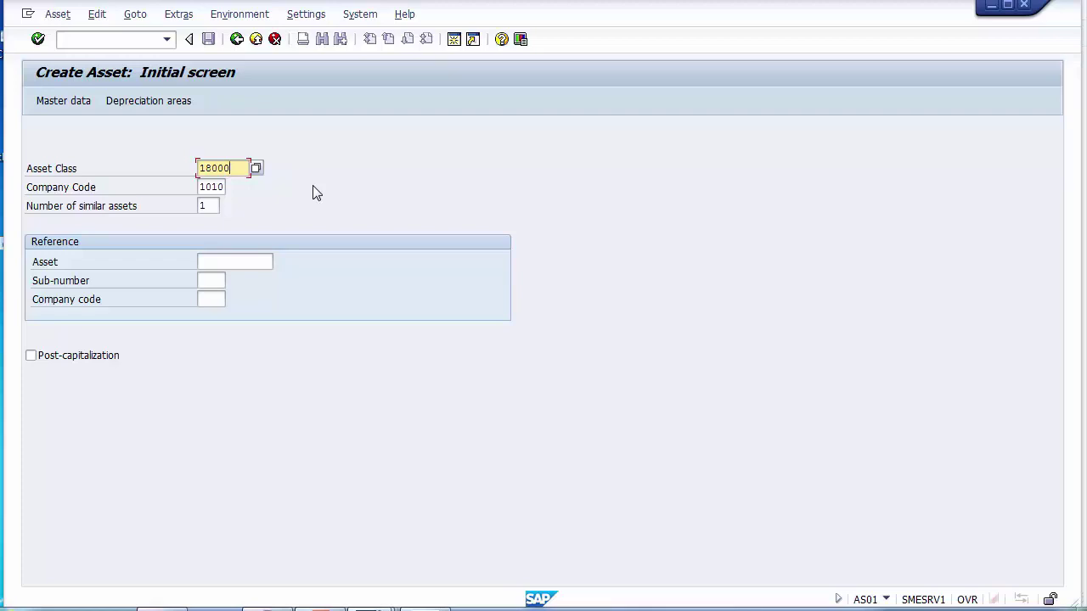
{"action": "key", "text": "Return"}
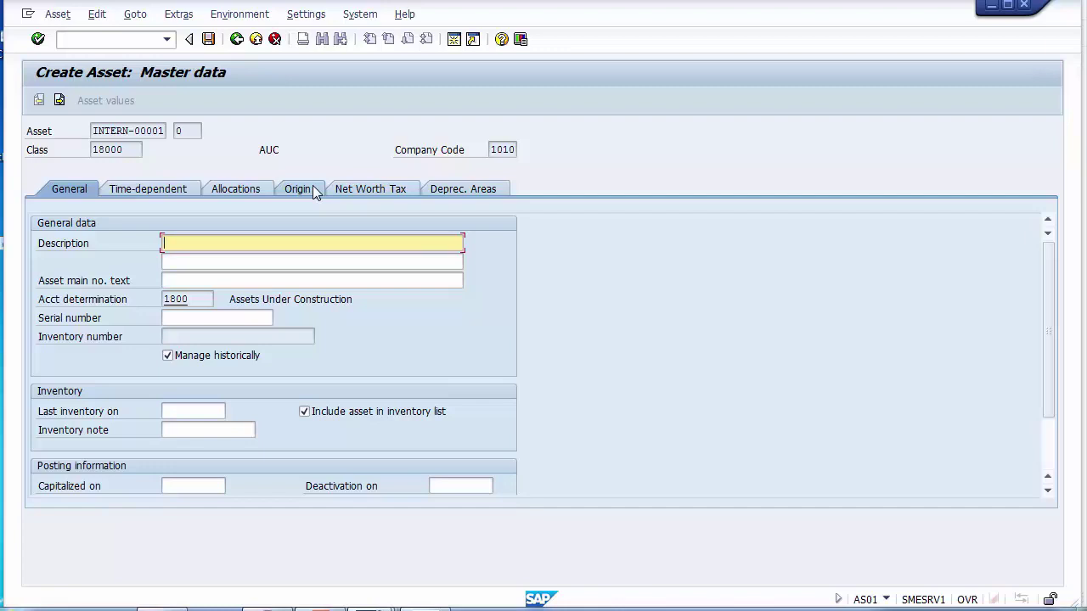
{"action": "type", "text": "CWIP Building"}
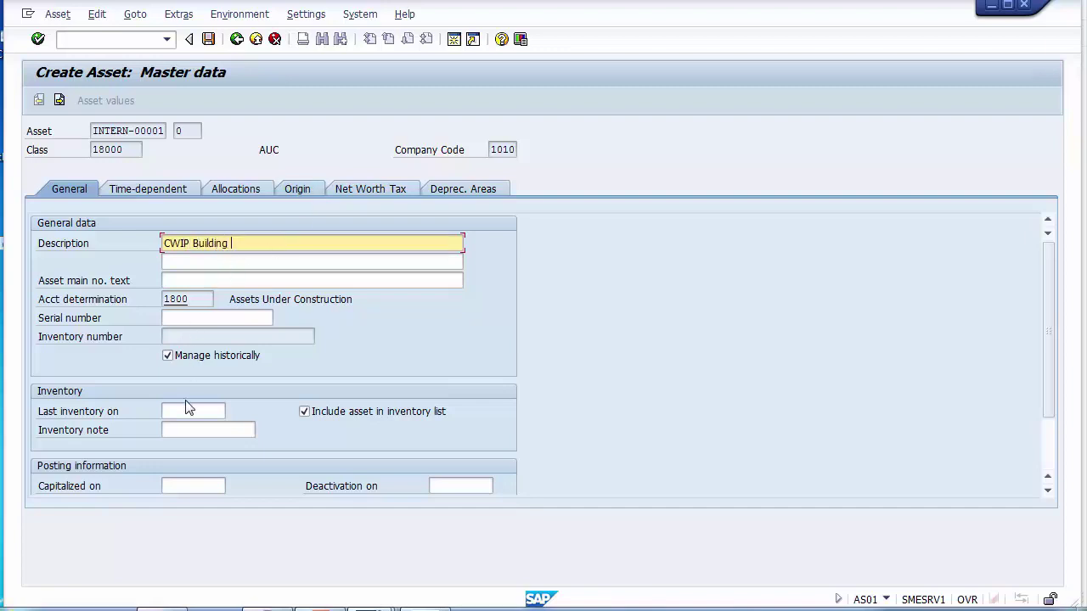
- Assign business area 0001 in the asset's time-dependent data, leaving the cost center empty
{"action": "left_click", "coordinate": [161, 188]}
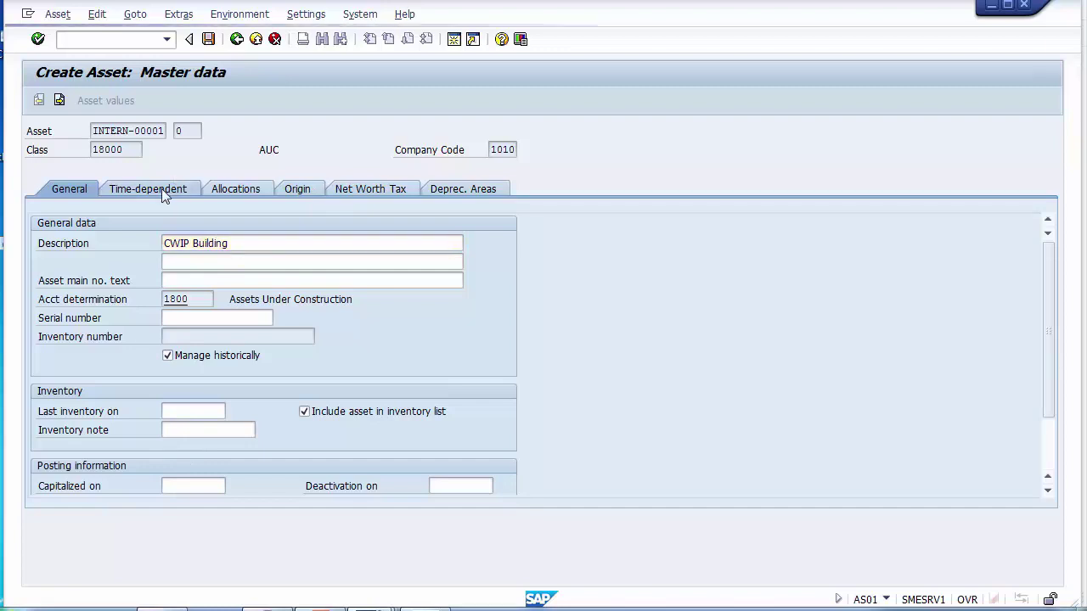
{"action": "left_click", "coordinate": [173, 243]}
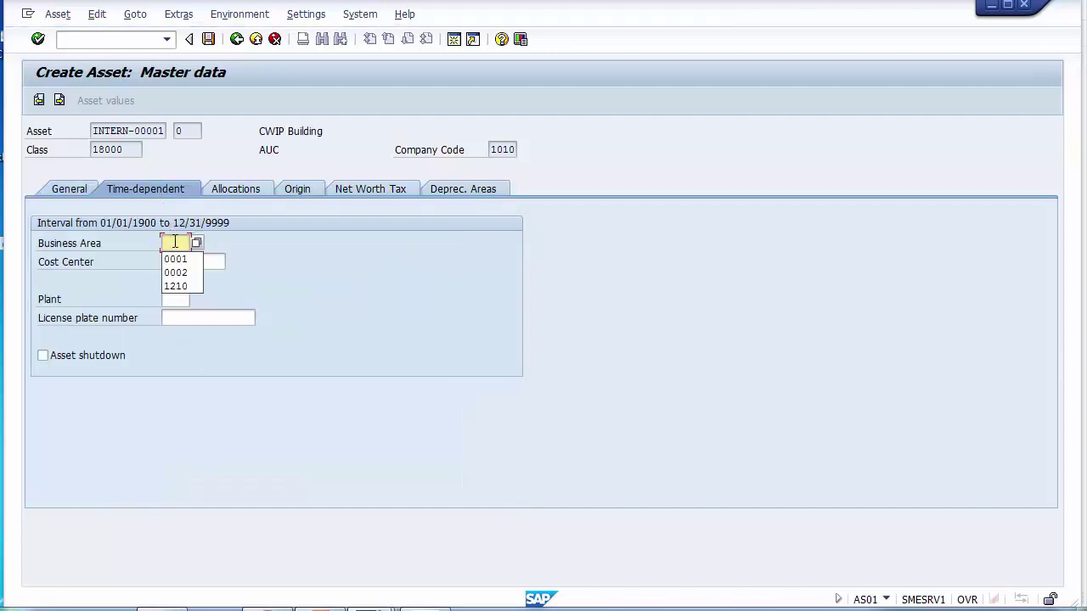
{"action": "key", "text": "Down"}
{"action": "key", "text": "Return"}
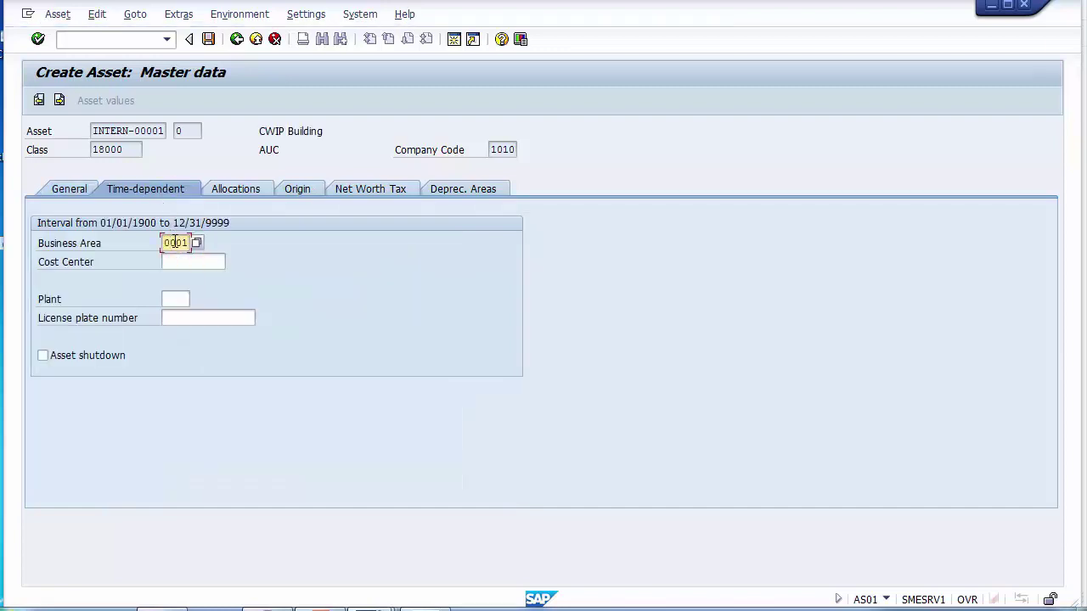
{"action": "key", "text": "Tab"}
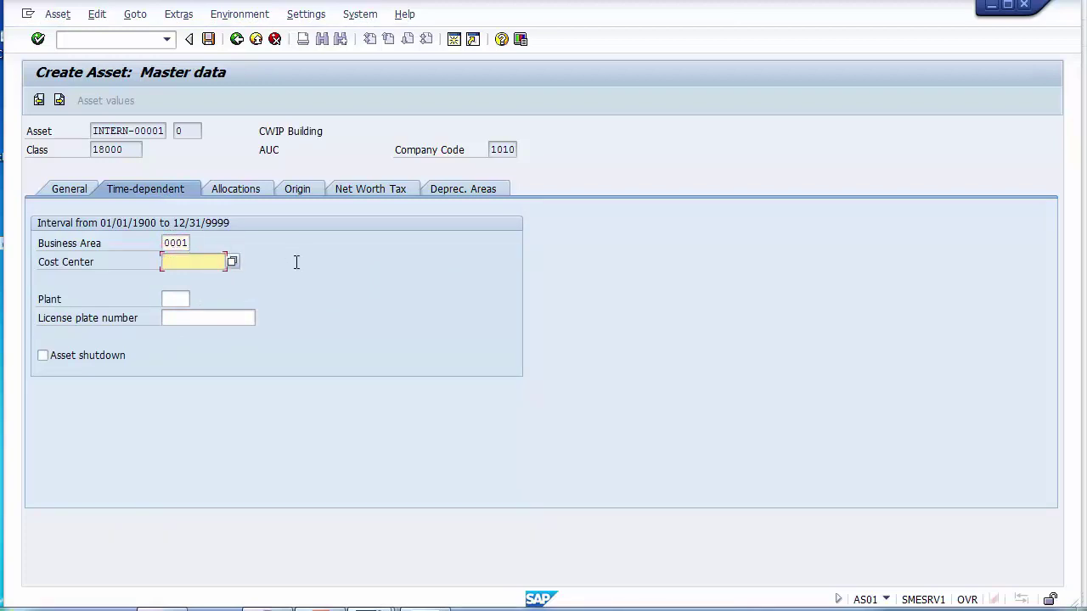
- Examine the useful life and depreciation keys of the book, ACRS/MACRS and ALT MIN depreciation areas
{"action": "left_click", "coordinate": [463, 188]}
{"action": "left_click", "coordinate": [261, 262]}
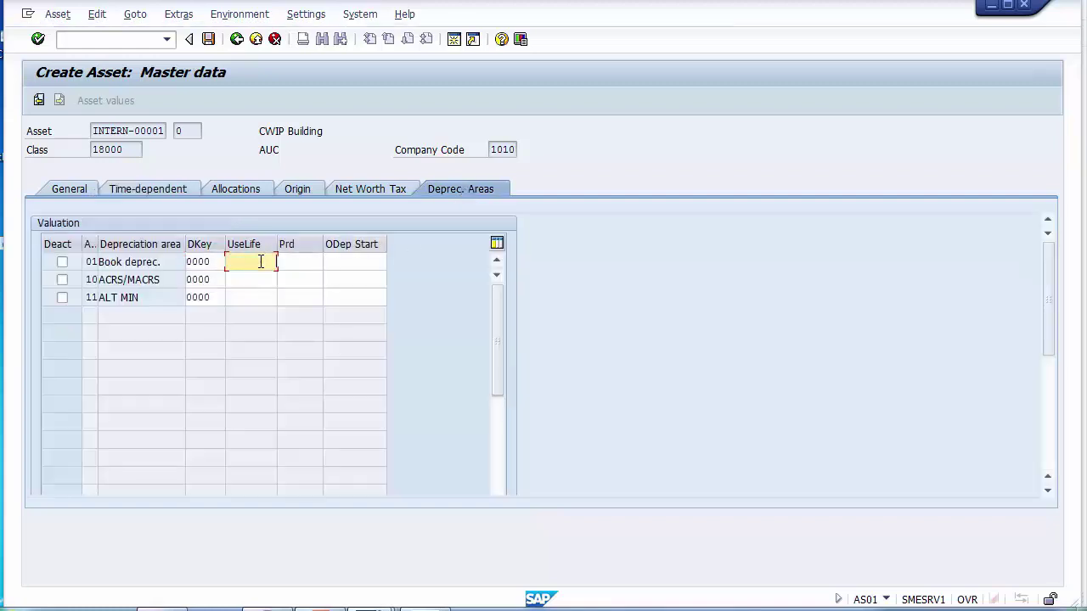
{"action": "left_click", "coordinate": [259, 279]}
{"action": "left_click", "coordinate": [258, 297]}
{"action": "left_click", "coordinate": [254, 279]}
{"action": "left_click", "coordinate": [252, 259]}
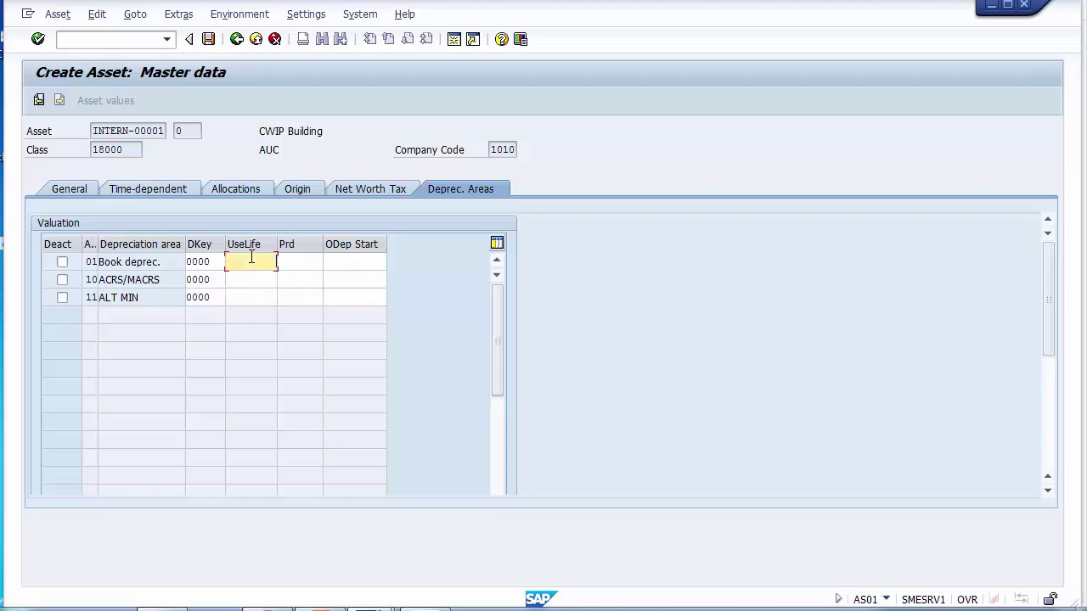
{"action": "left_click", "coordinate": [218, 261]}
{"action": "left_click_drag", "start_coordinate": [214, 261], "coordinate": [183, 297]}
{"action": "left_click", "coordinate": [219, 280]}
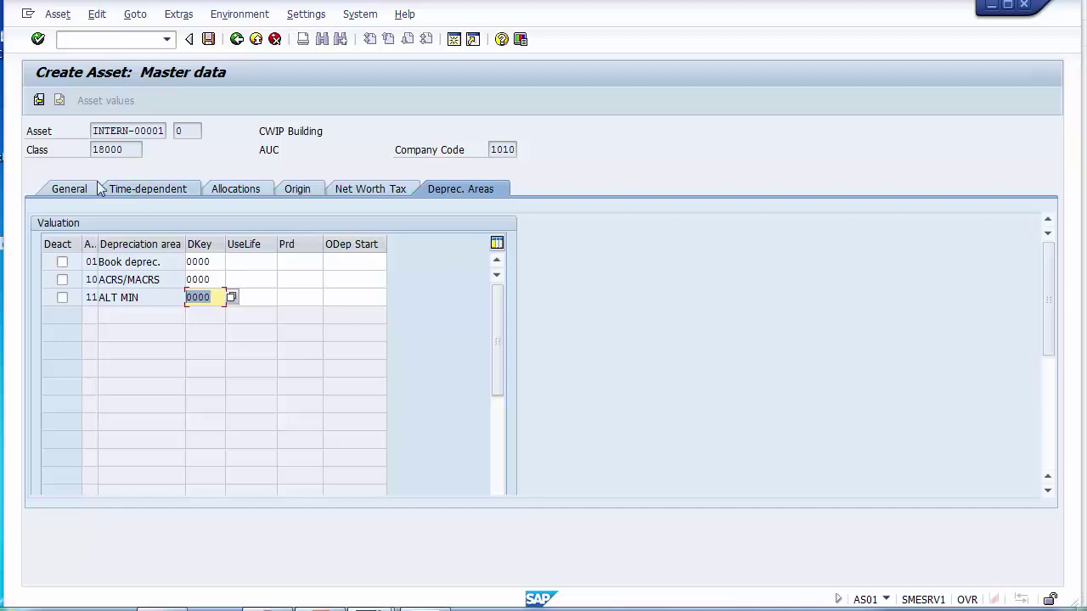
- Recheck the asset's general and time-dependent data, and save the CWIP Building asset
{"action": "left_click", "coordinate": [68, 193]}
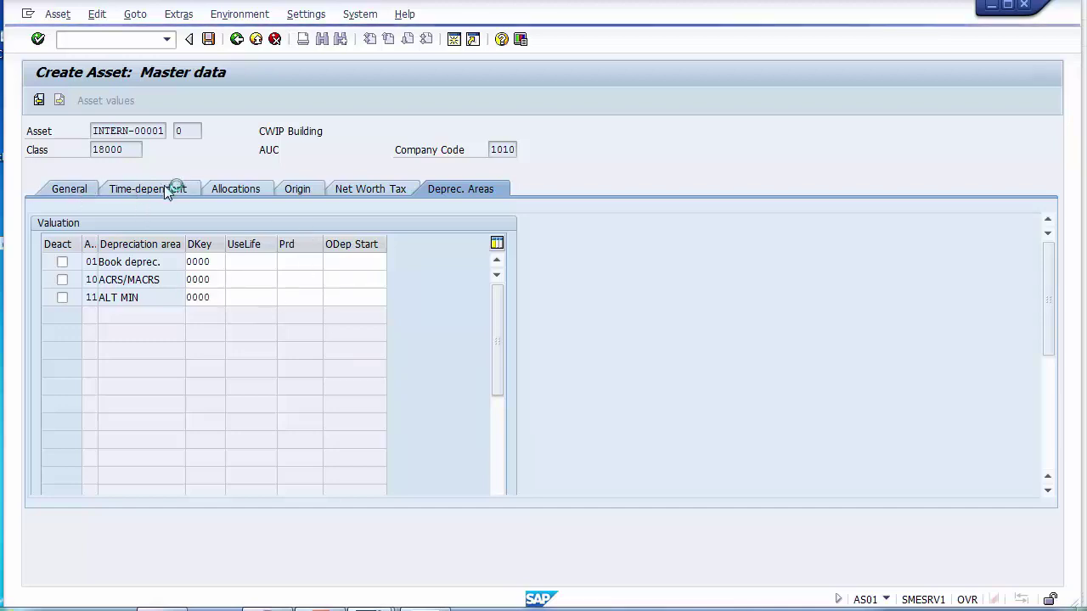
{"action": "left_click", "coordinate": [151, 192]}
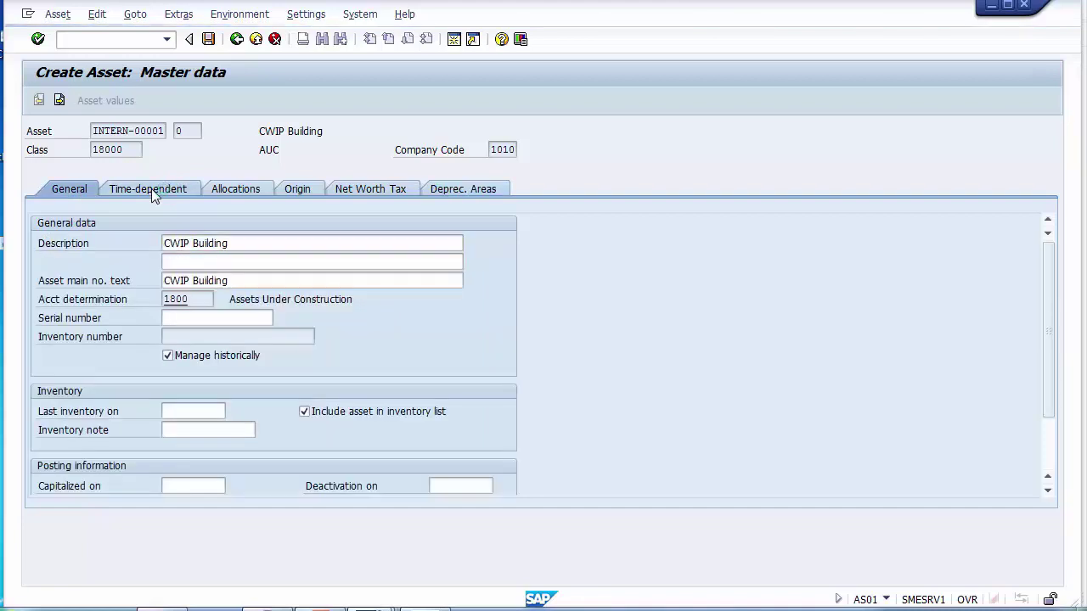
{"action": "left_click", "coordinate": [436, 191]}
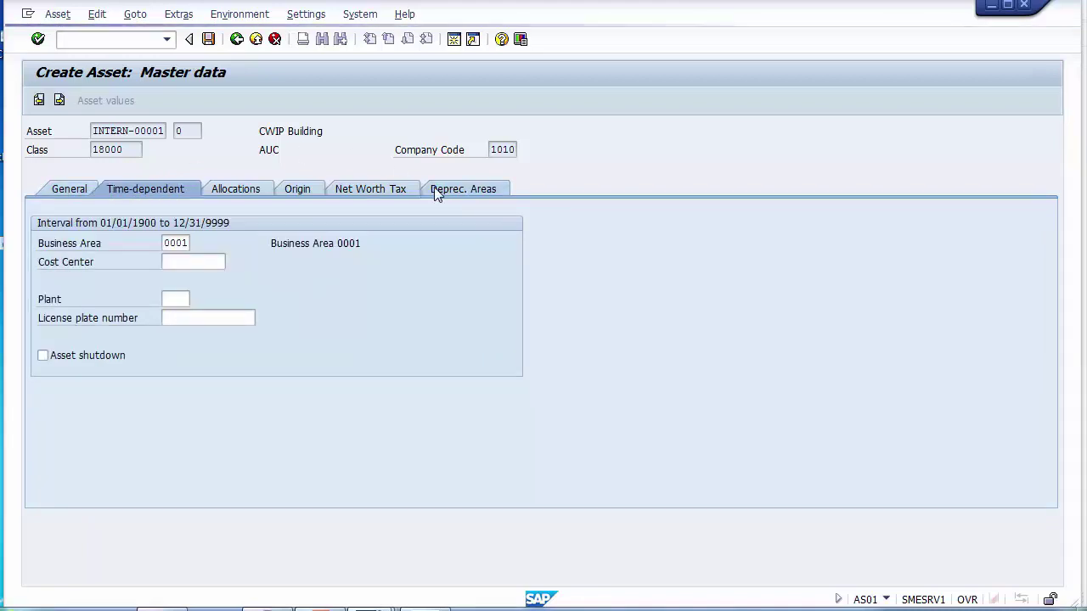
{"action": "left_click", "coordinate": [208, 39]}
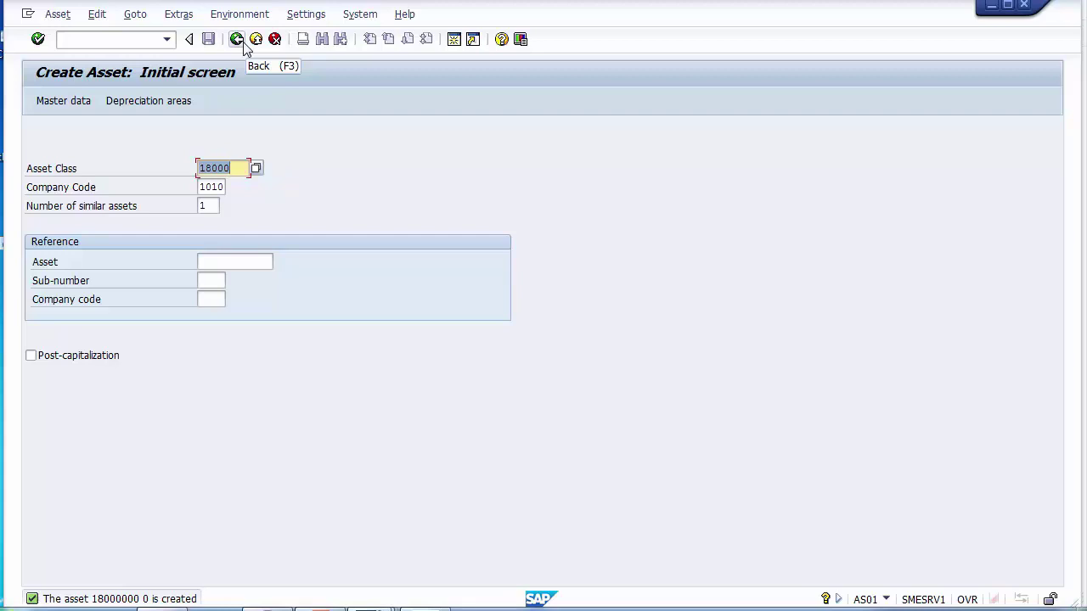
- Run transaction /nF-90 to start an asset acquisition from purchase with vendor
{"action": "left_click", "coordinate": [136, 40]}
{"action": "type", "text": "/"}
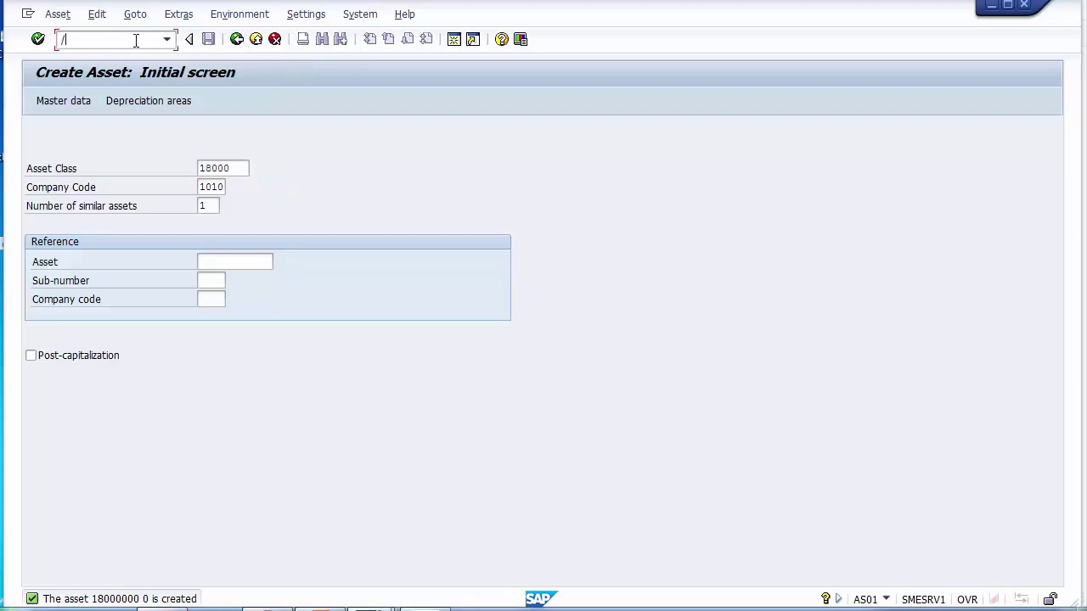
{"action": "type", "text": "nF090"}
{"action": "key", "text": "BackSpace"}
{"action": "key", "text": "BackSpace"}
{"action": "key", "text": "BackSpace"}
{"action": "type", "text": "-90"}
{"action": "key", "text": "Return"}
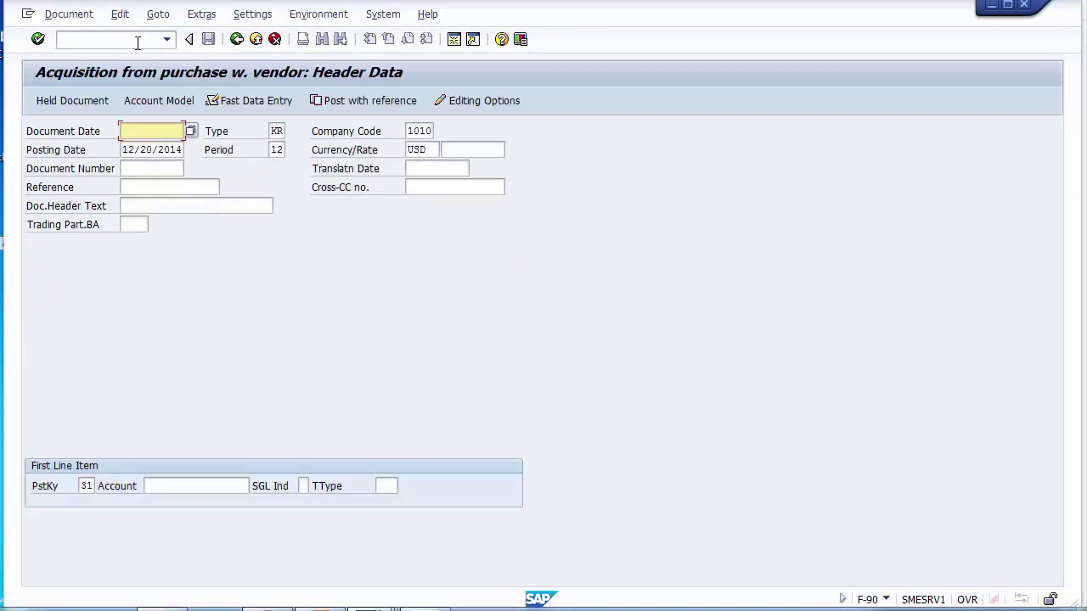
- Enter 04/01/2013 as the document date and copy it to the posting date
{"action": "left_click", "coordinate": [151, 136]}
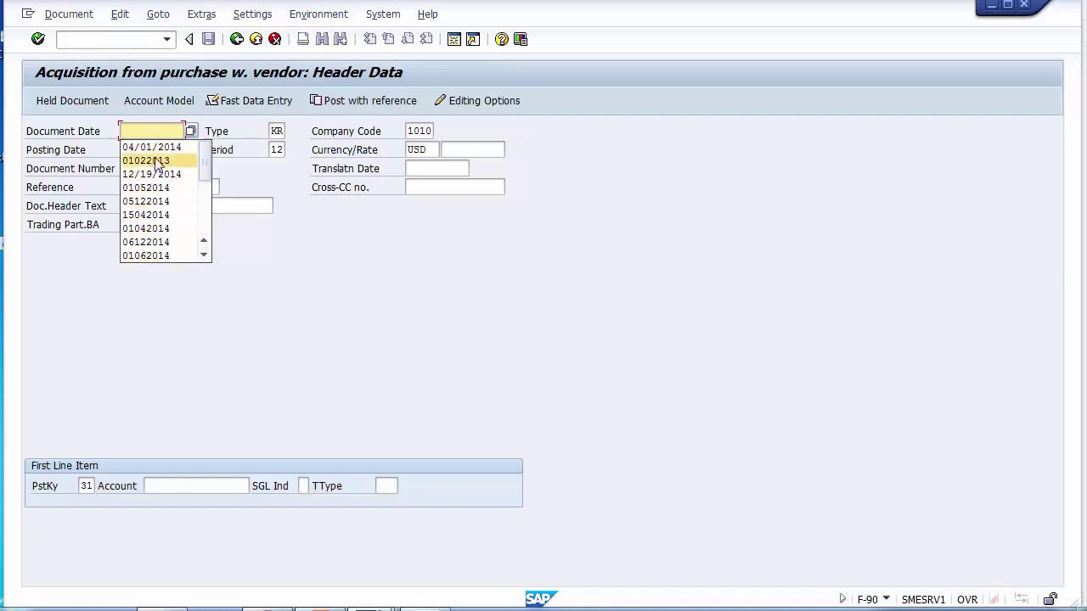
{"action": "left_click", "coordinate": [178, 146]}
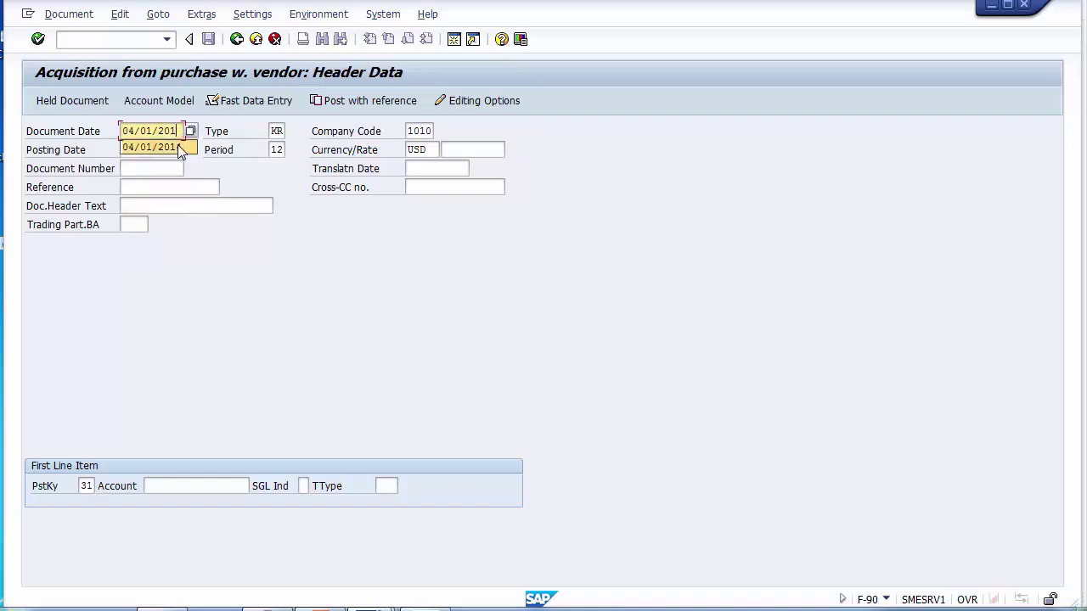
{"action": "left_click", "coordinate": [178, 146]}
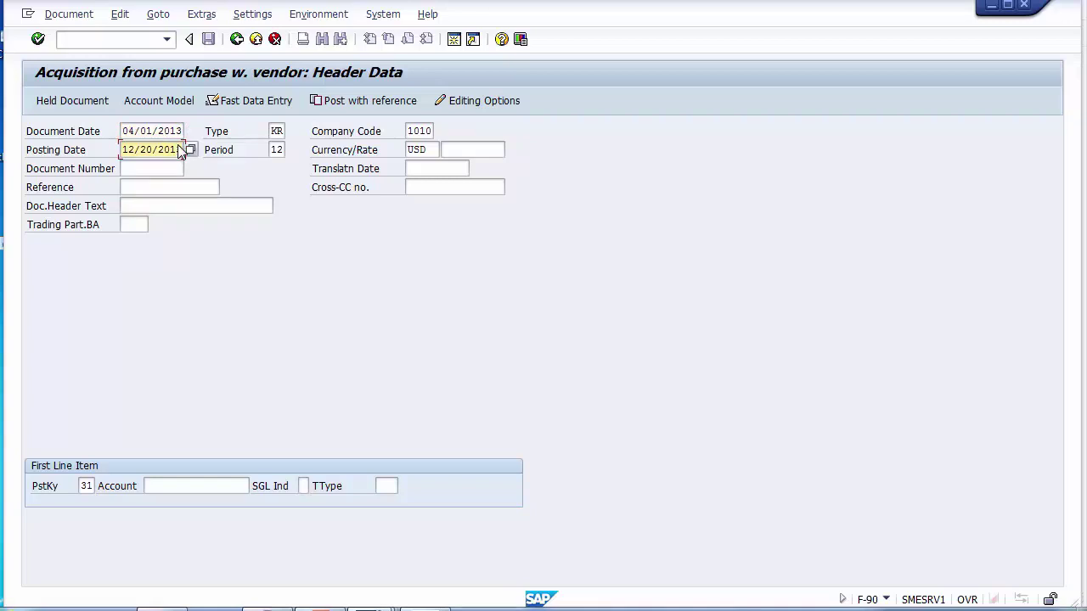
{"action": "key", "text": "shift+Tab"}
{"action": "key", "text": "ctrl+c"}
{"action": "double_click", "coordinate": [178, 144]}
{"action": "key", "text": "ctrl+v"}
- Change the month of both the document date and the posting date to June, giving 06/01/2013
{"action": "left_click", "coordinate": [129, 133]}
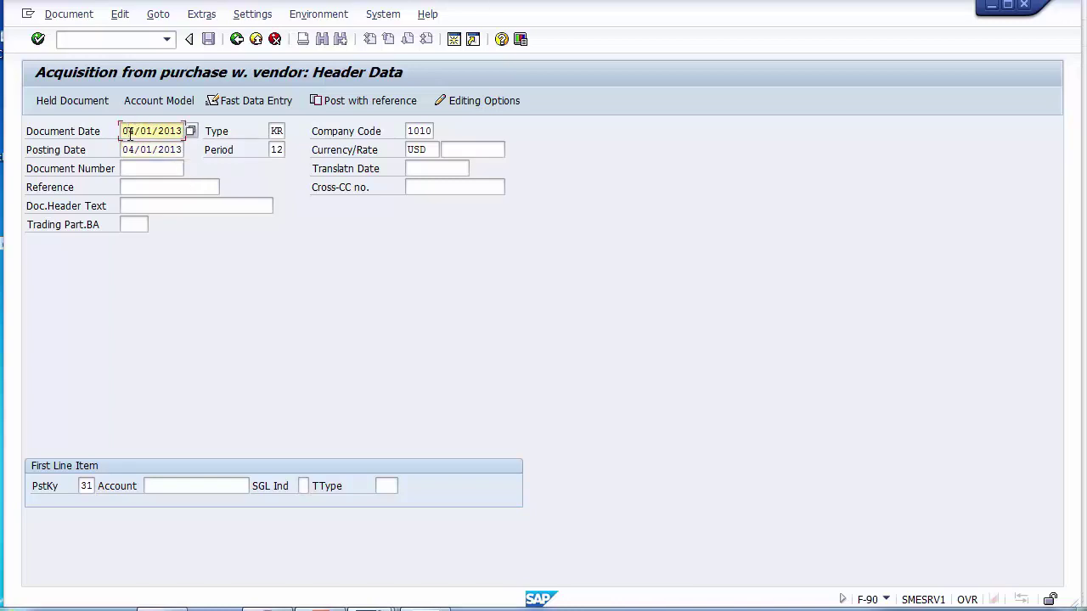
{"action": "type", "text": "6"}
{"action": "key", "text": "Down"}
{"action": "type", "text": "6"}
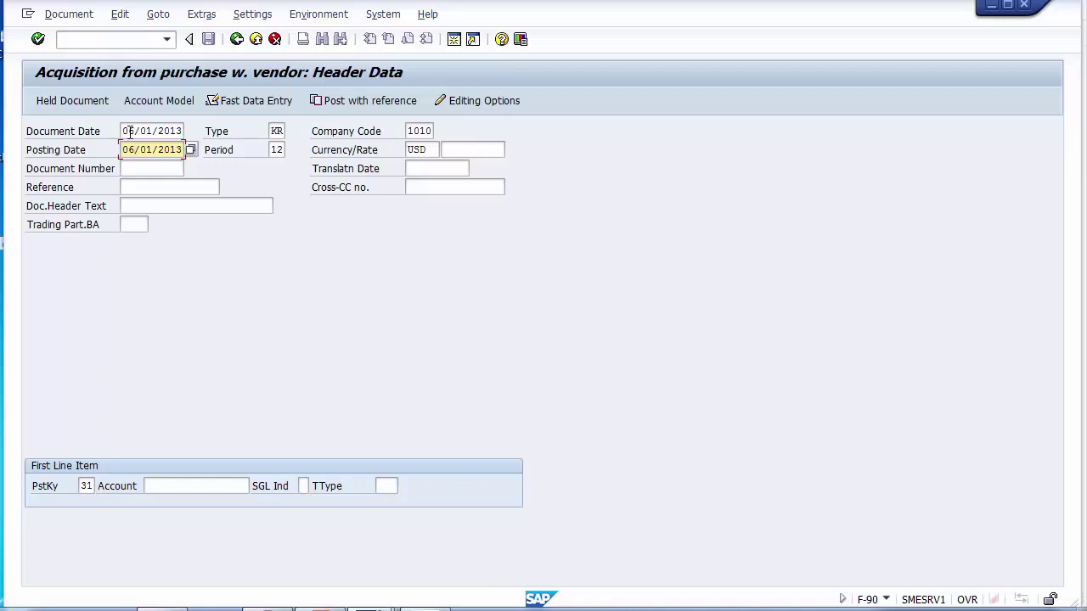
- Look up the vendors of company code 1010 and choose National Production Plant in Atlanta as the first line item's account
{"action": "left_click", "coordinate": [173, 487]}
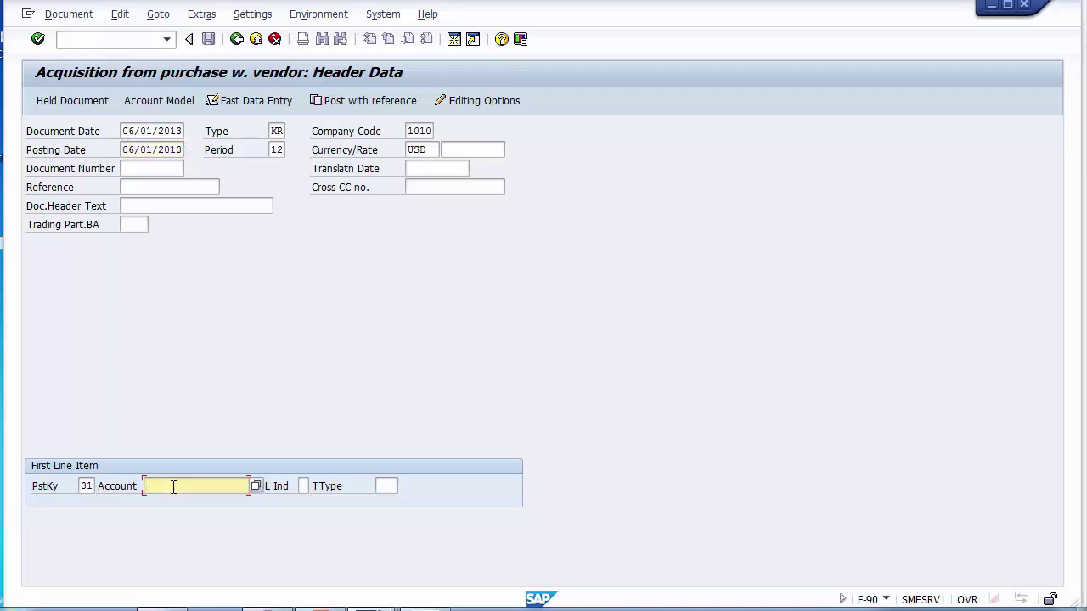
{"action": "key", "text": "Return"}
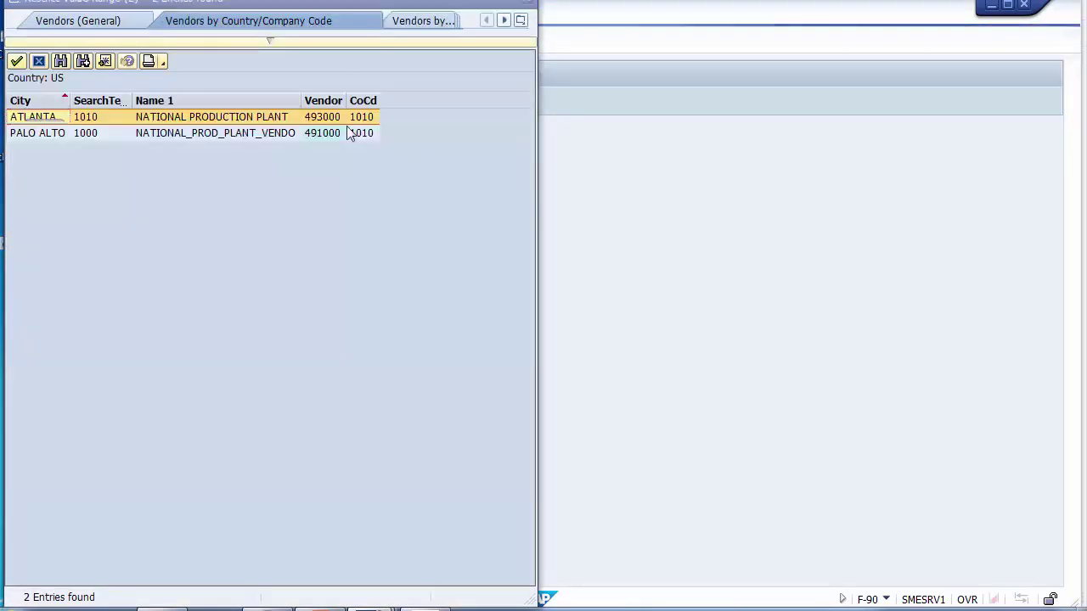
{"action": "double_click", "coordinate": [329, 123]}
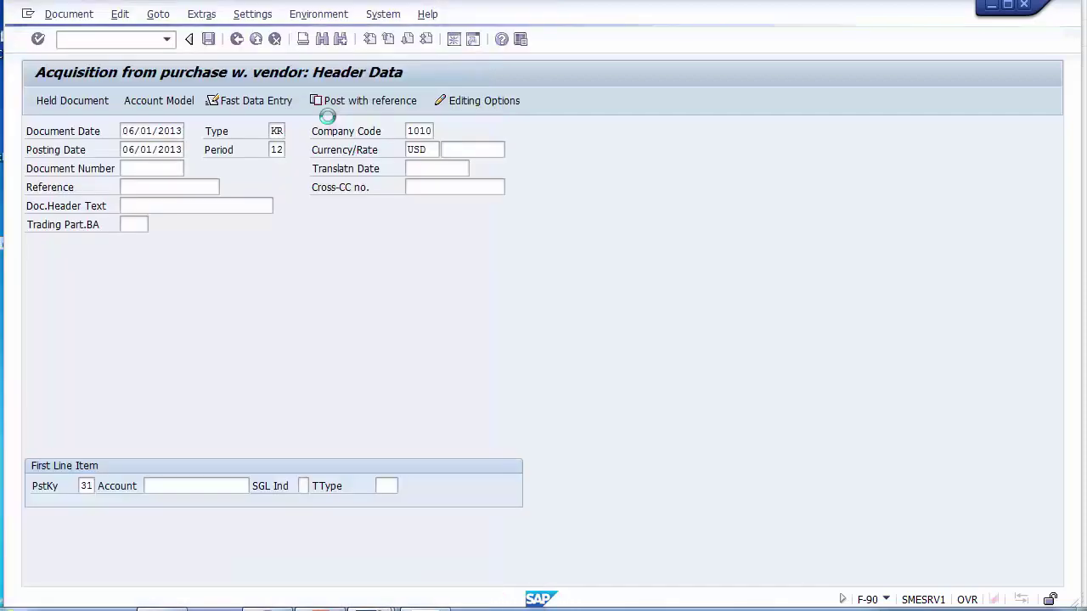
- Review the header's dates, document type, company code, period and currency, and the first line item's posting key and account
{"action": "left_click", "coordinate": [174, 131]}
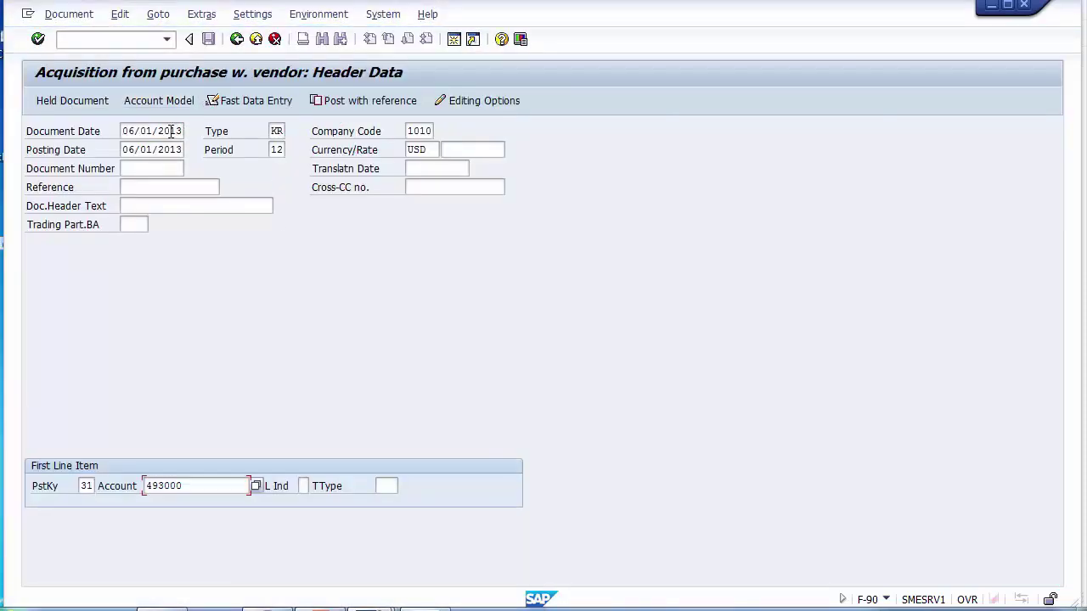
{"action": "left_click", "coordinate": [276, 132]}
{"action": "left_click", "coordinate": [408, 131]}
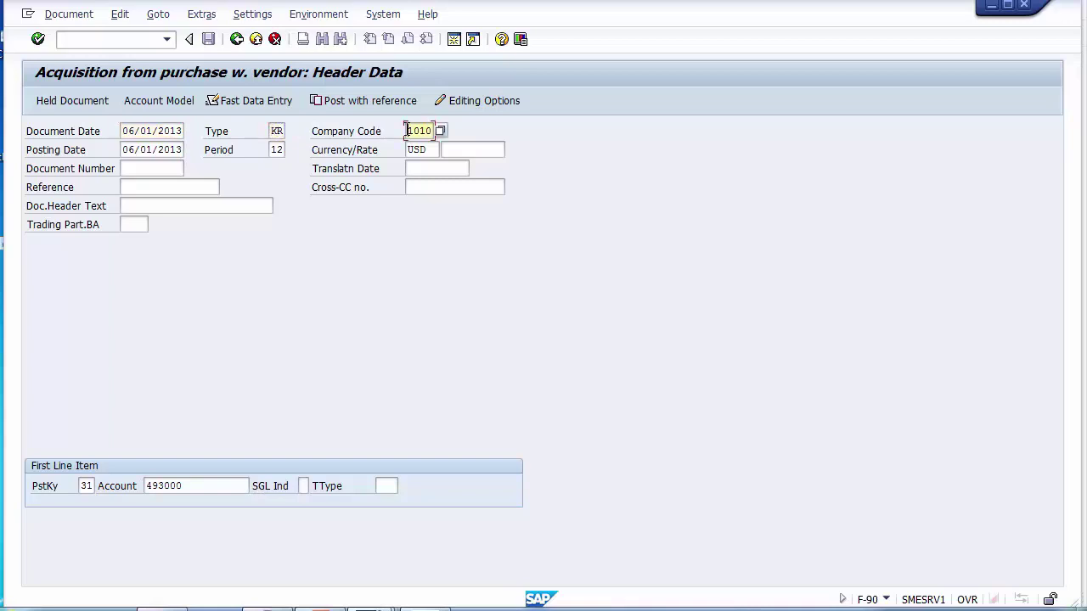
{"action": "left_click", "coordinate": [178, 151]}
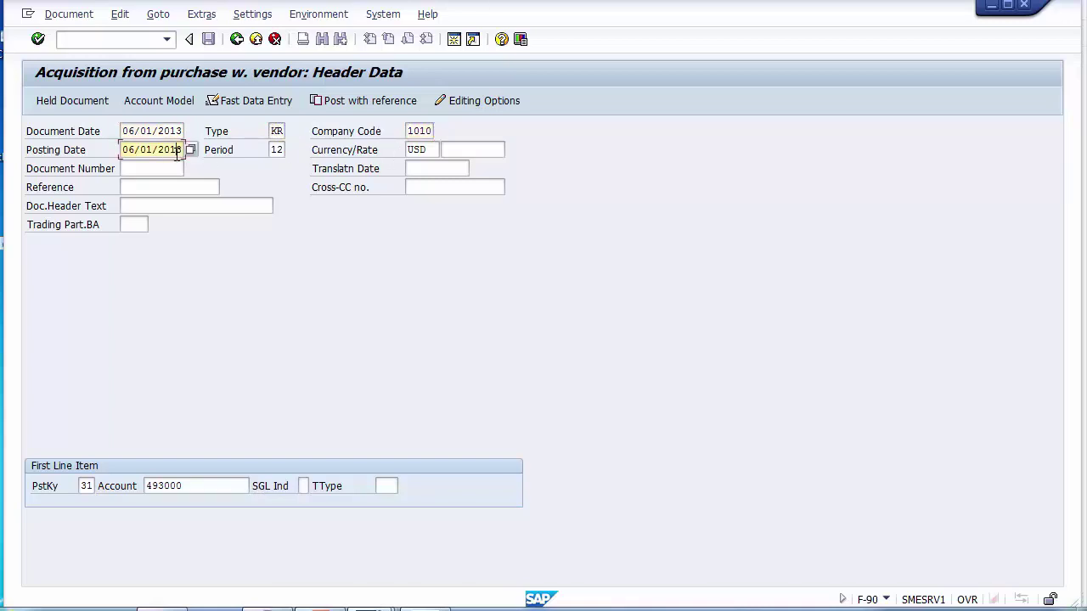
{"action": "left_click", "coordinate": [277, 151]}
{"action": "left_click", "coordinate": [433, 151]}
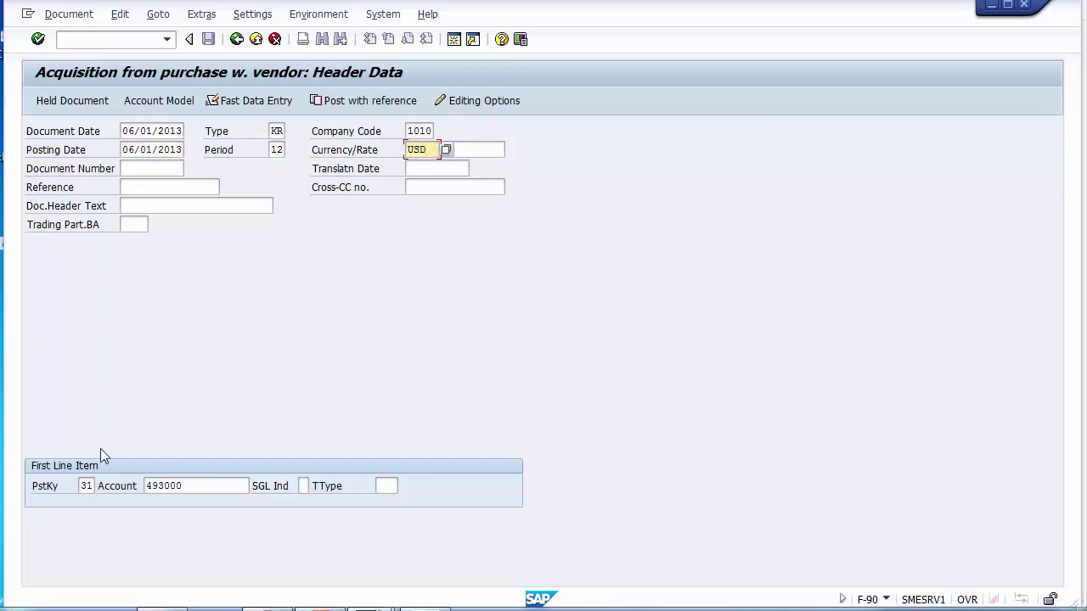
{"action": "left_click", "coordinate": [86, 485]}
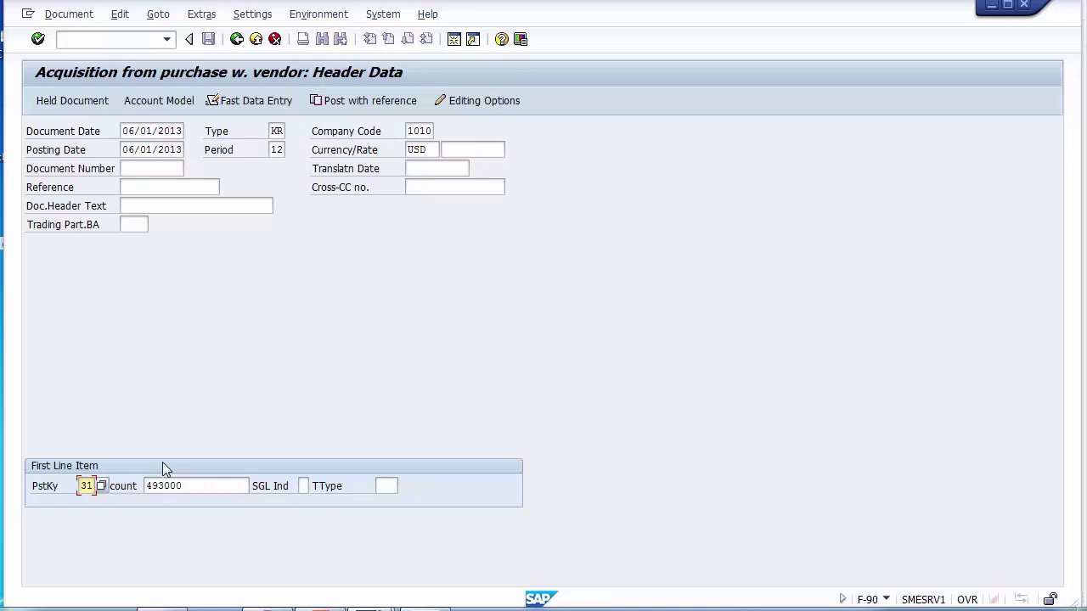
{"action": "left_click_drag", "start_coordinate": [200, 486], "coordinate": [128, 490]}
{"action": "left_click", "coordinate": [212, 484]}
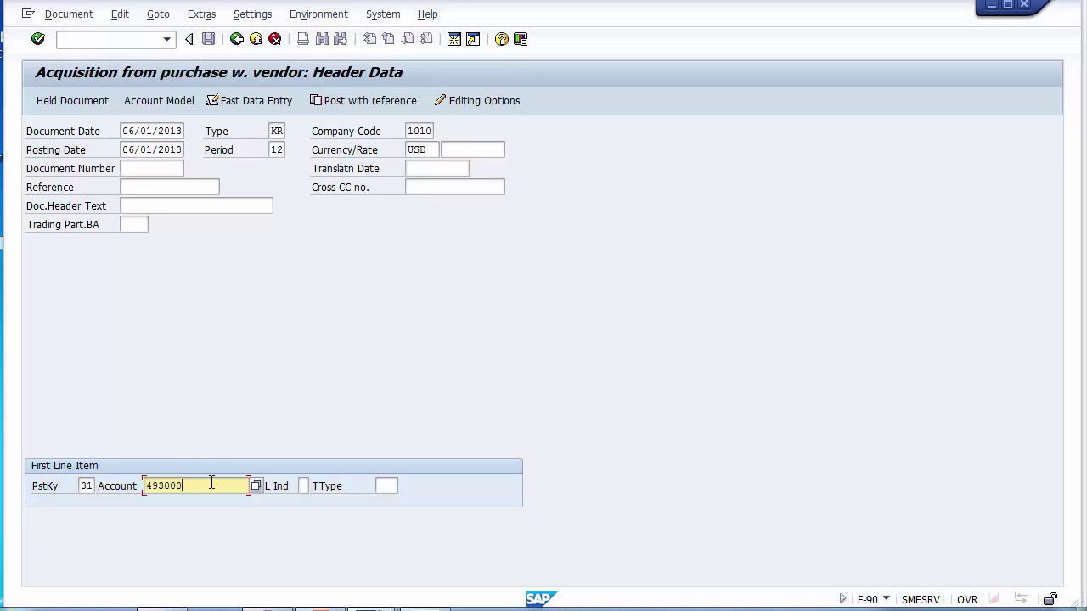
- Confirm the header data, accepting the period adjustment, and proceed to the vendor invoice item
{"action": "key", "text": "Return"}
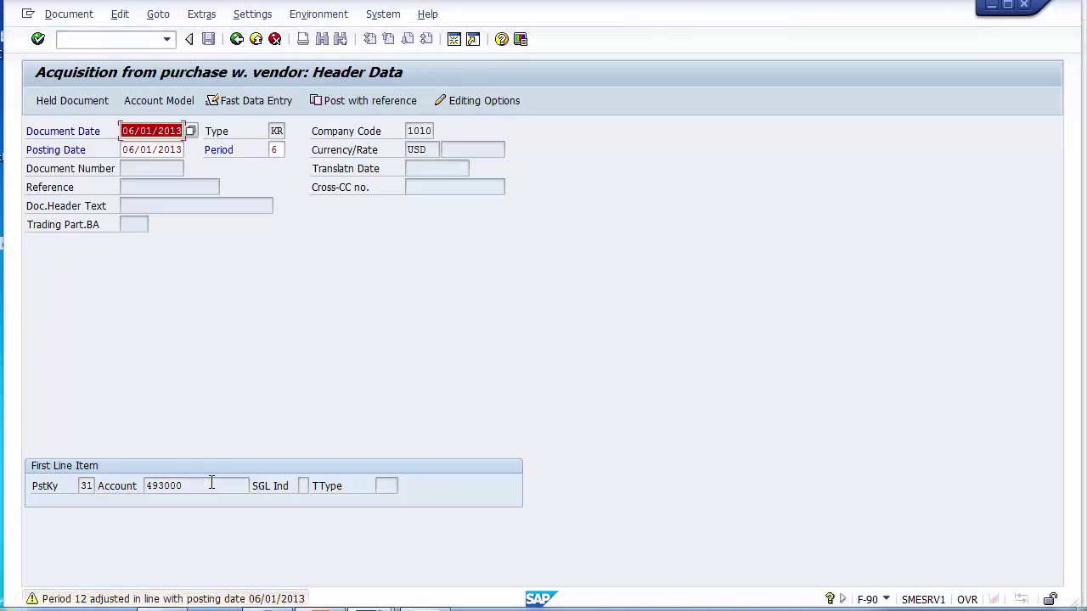
{"action": "key", "text": "Return"}
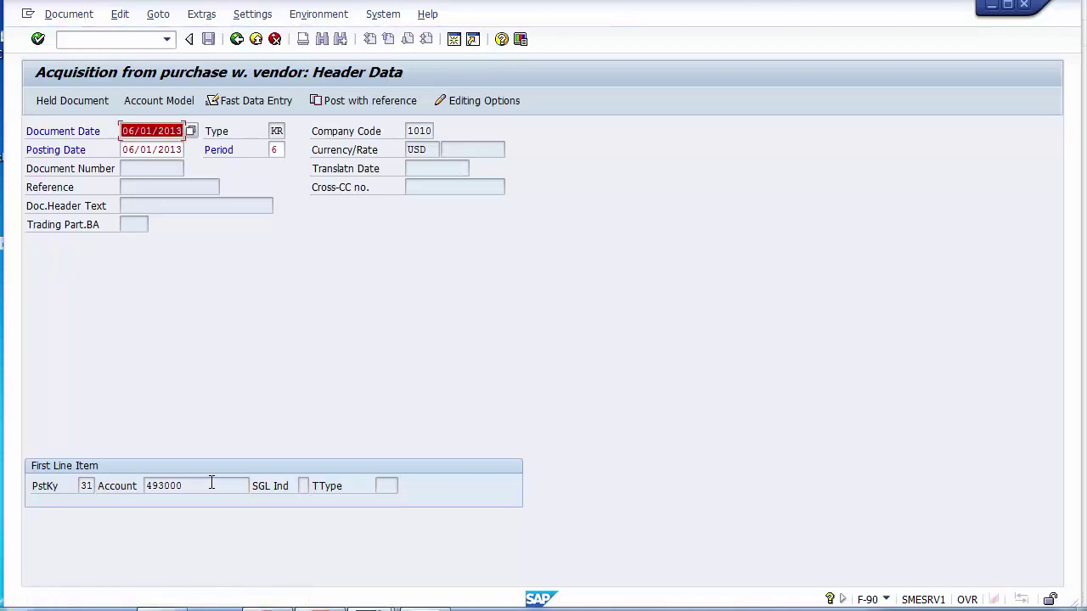
{"action": "key", "text": "Return"}
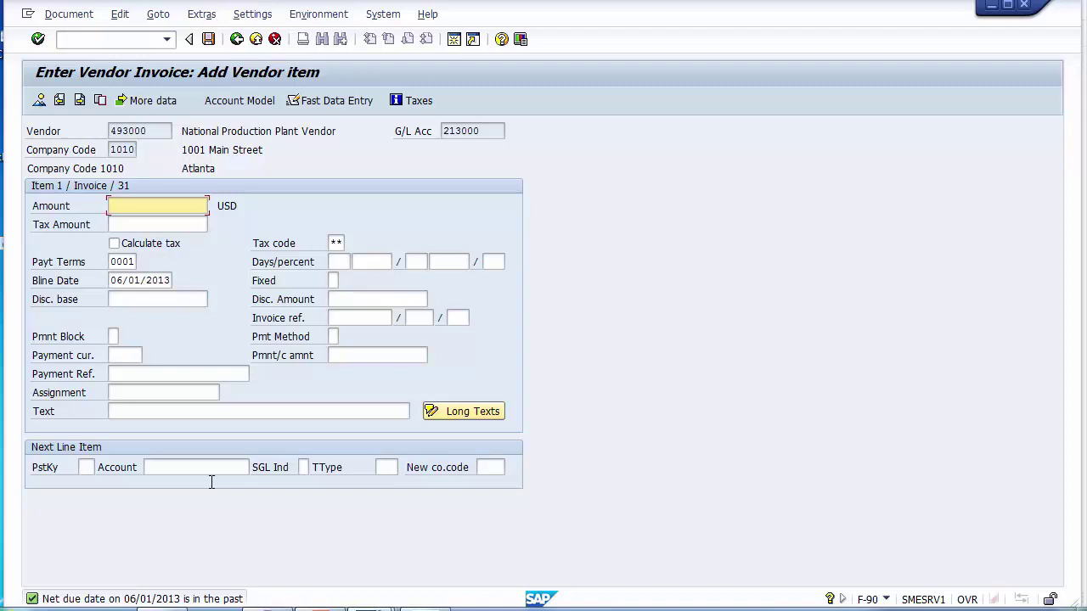
- Set the vendor invoice item's amount to 40000 USD
{"action": "type", "text": "40000"}
{"action": "key", "text": "Tab"}
{"action": "key", "text": "Tab"}
{"action": "key", "text": "Tab"}
{"action": "key", "text": "Tab"}
{"action": "key", "text": "Tab"}
{"action": "key", "text": "Tab"}
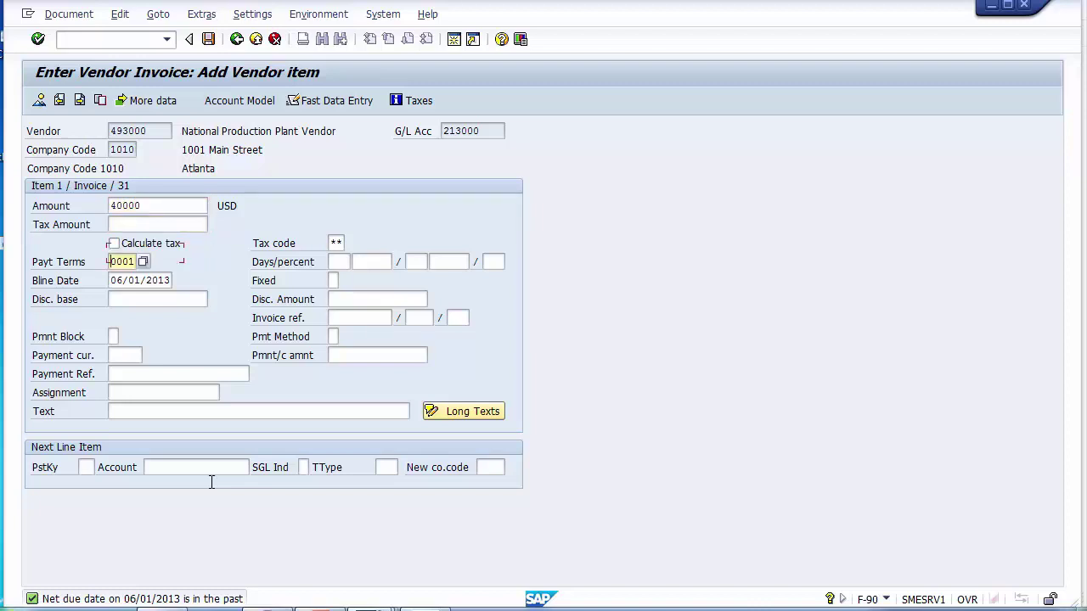
{"action": "key", "text": "Tab"}
{"action": "key", "text": "Tab"}
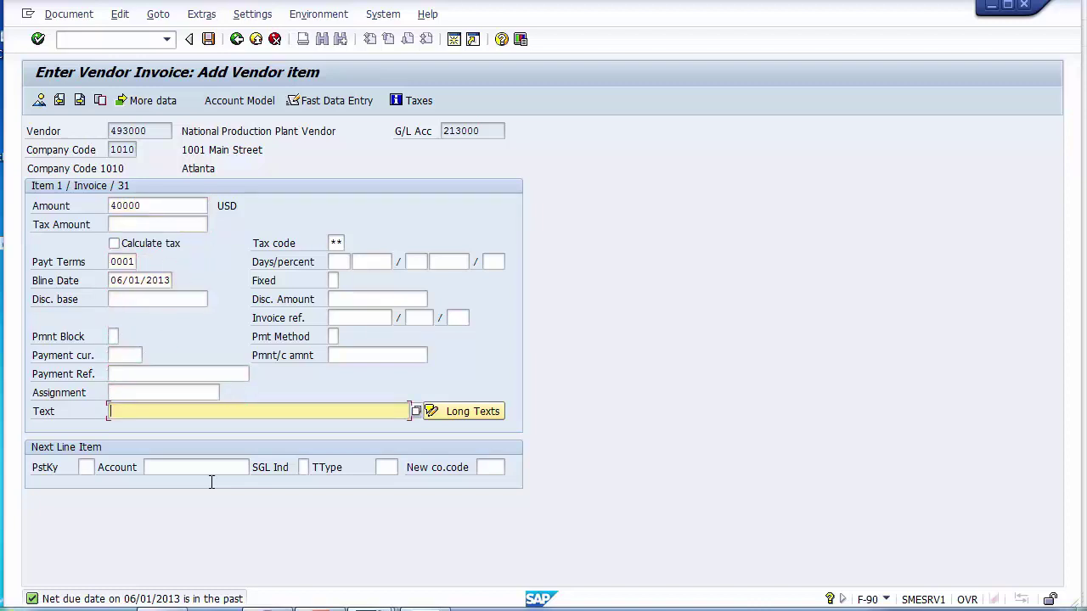
- Set the next line item's posting key to 70 and choose the CWIP Building asset as its account
{"action": "left_click", "coordinate": [88, 467]}
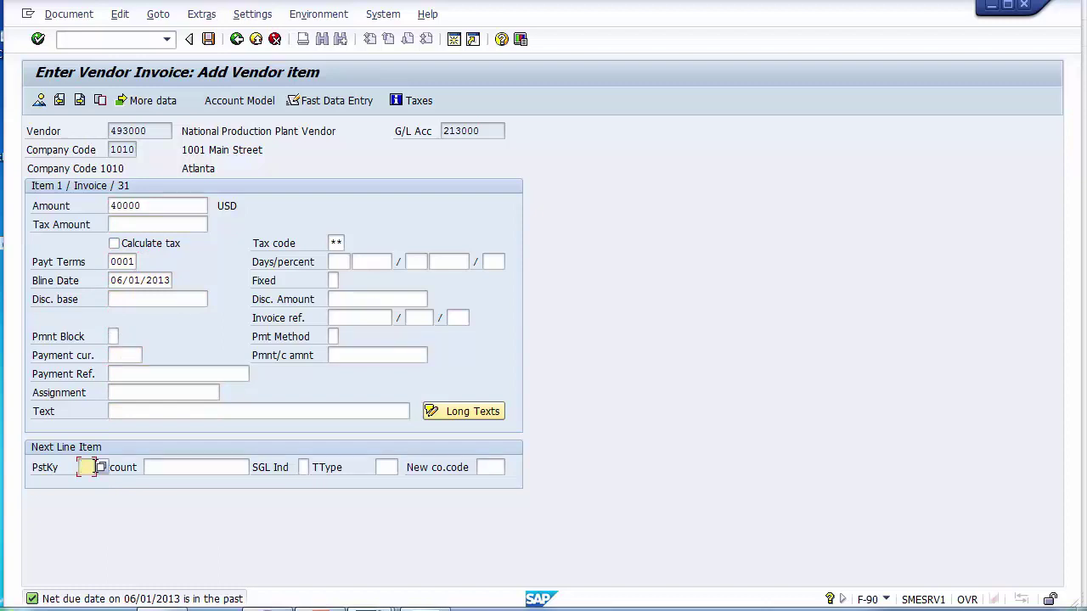
{"action": "type", "text": "70"}
{"action": "key", "text": "Tab"}
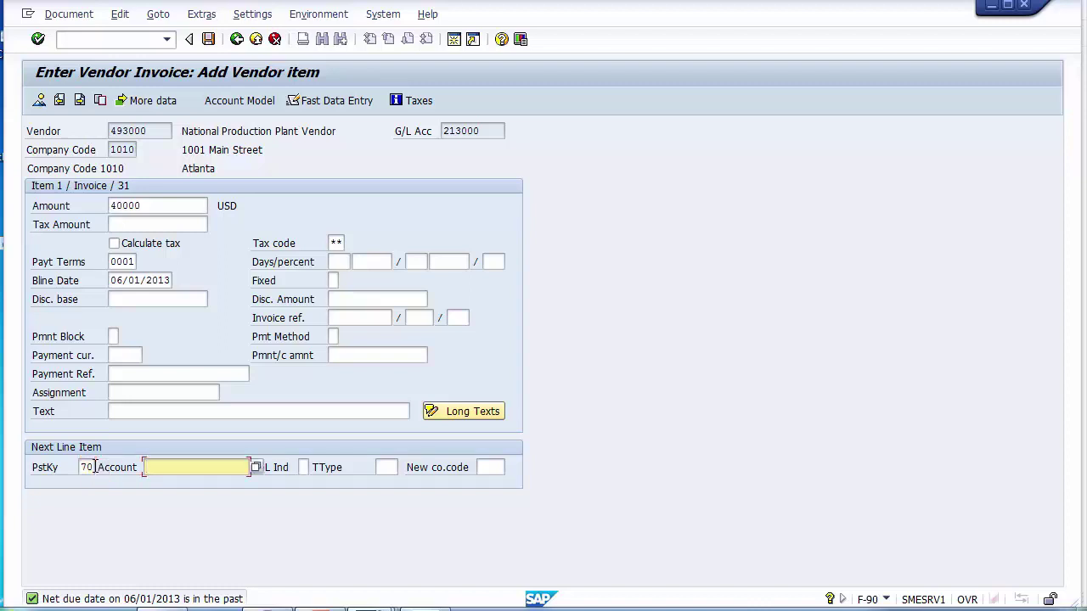
{"action": "left_click", "coordinate": [258, 472]}
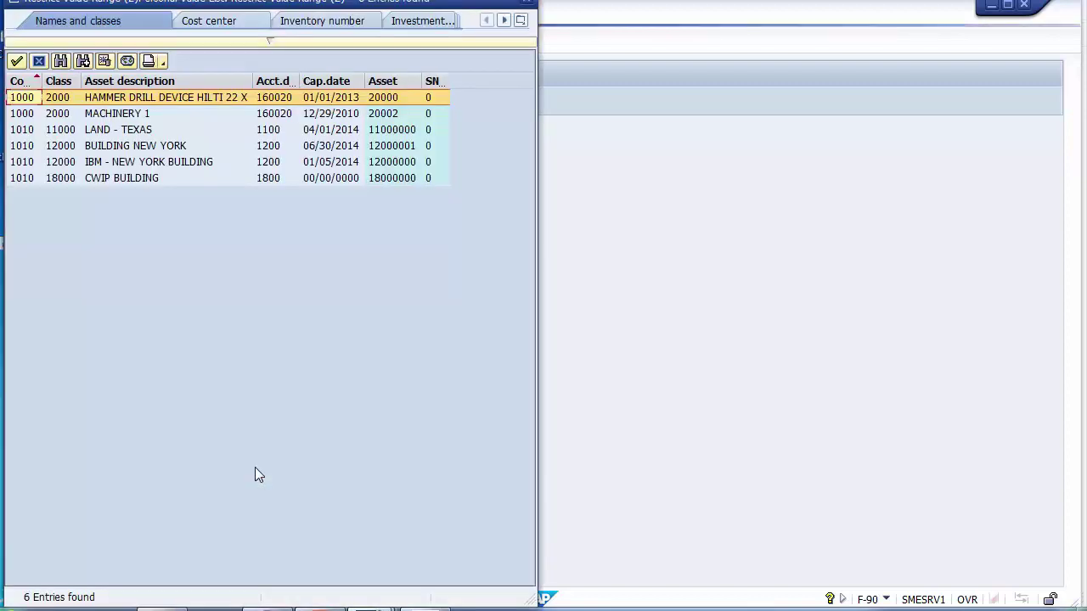
{"action": "key", "text": "Down"}
{"action": "key", "text": "Down"}
{"action": "key", "text": "Down"}
{"action": "key", "text": "Down"}
{"action": "key", "text": "Down"}
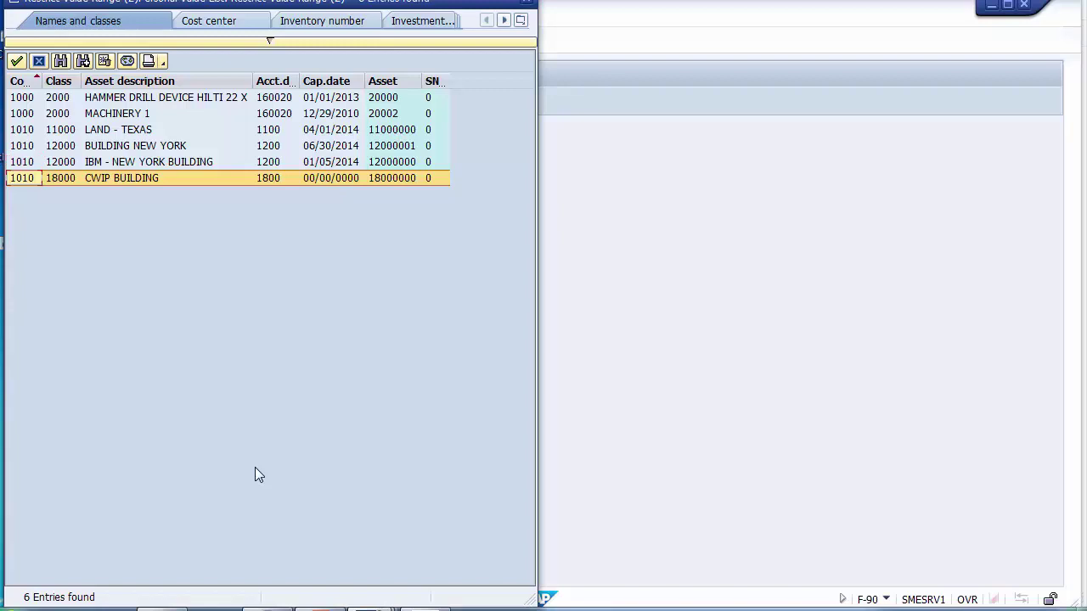
{"action": "double_click", "coordinate": [69, 190]}
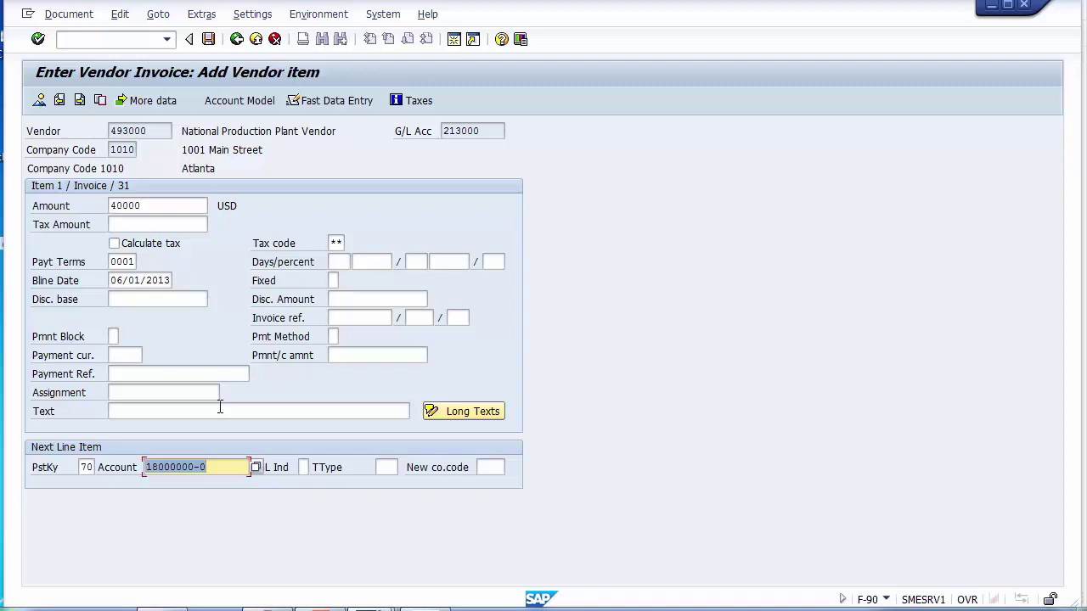
- Choose transaction type 100, External asset acquisition, for the next line item and try to proceed to the asset item
{"action": "left_click", "coordinate": [387, 466]}
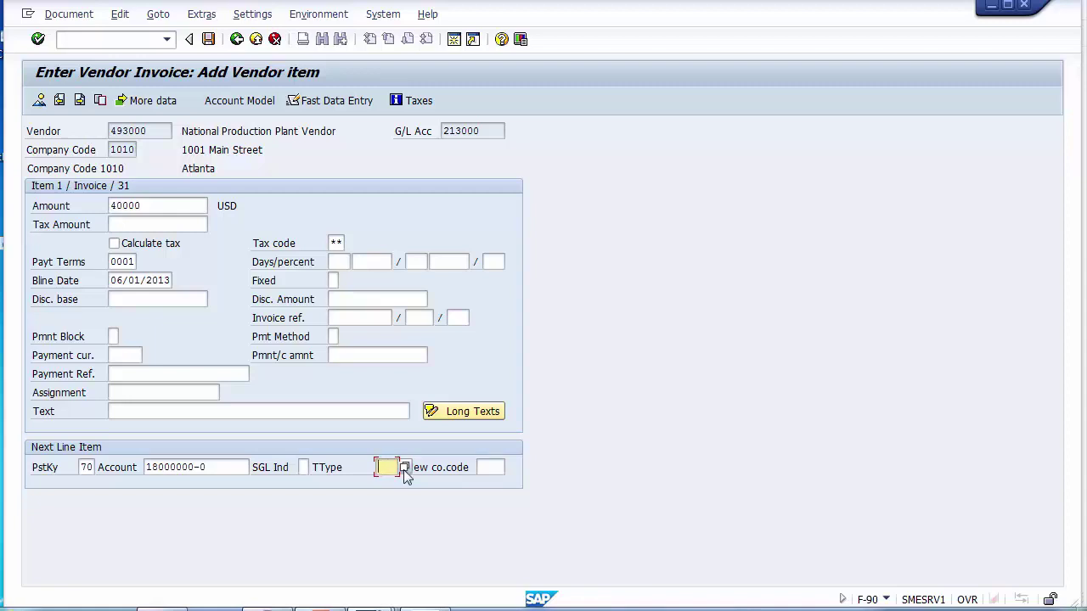
{"action": "left_click", "coordinate": [408, 474]}
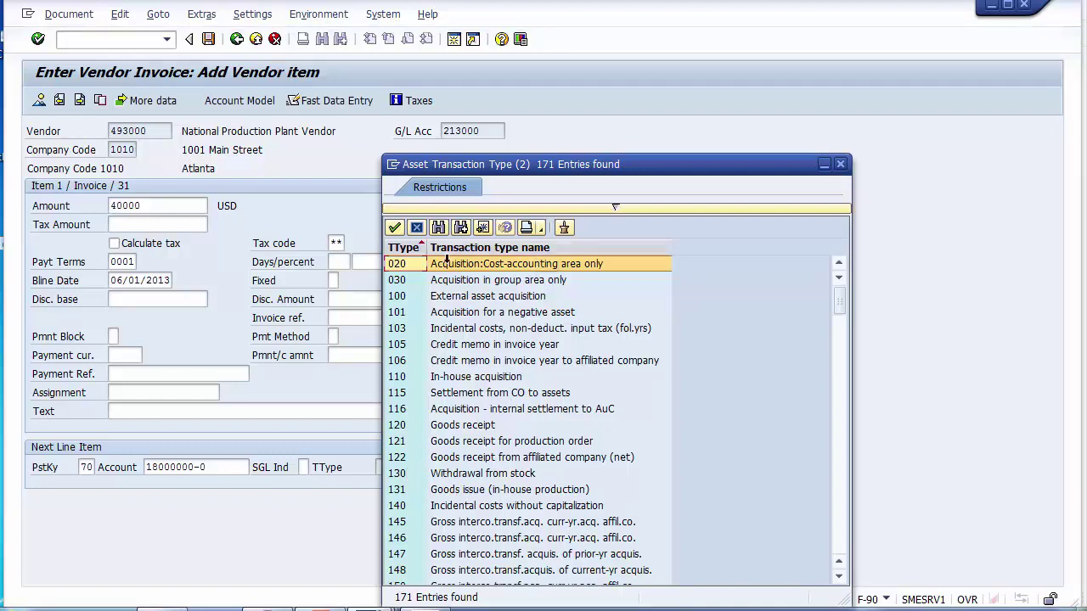
{"action": "left_click", "coordinate": [468, 300]}
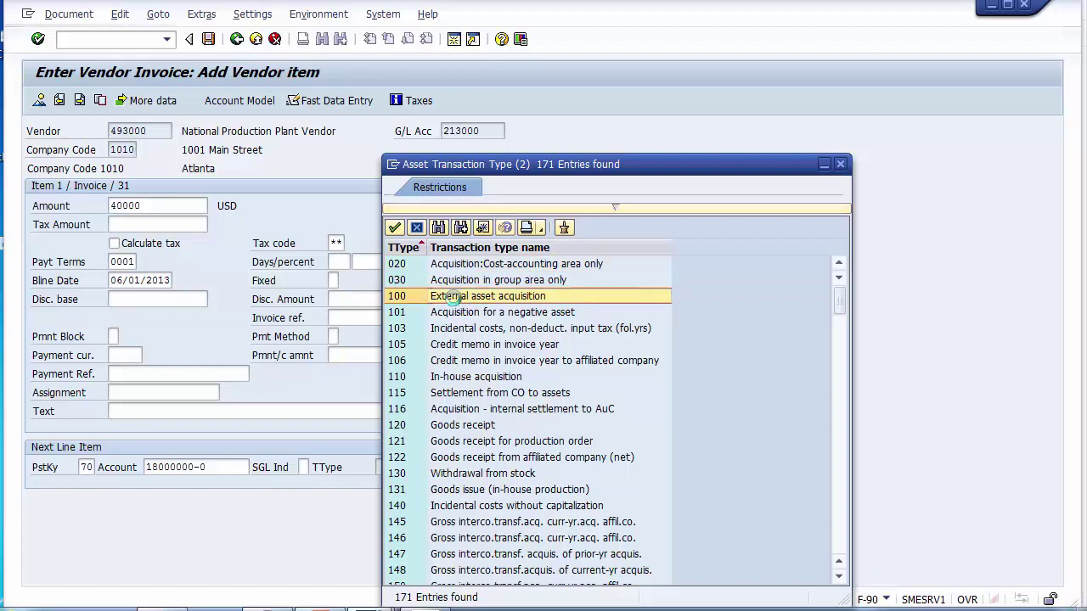
{"action": "double_click", "coordinate": [456, 304]}
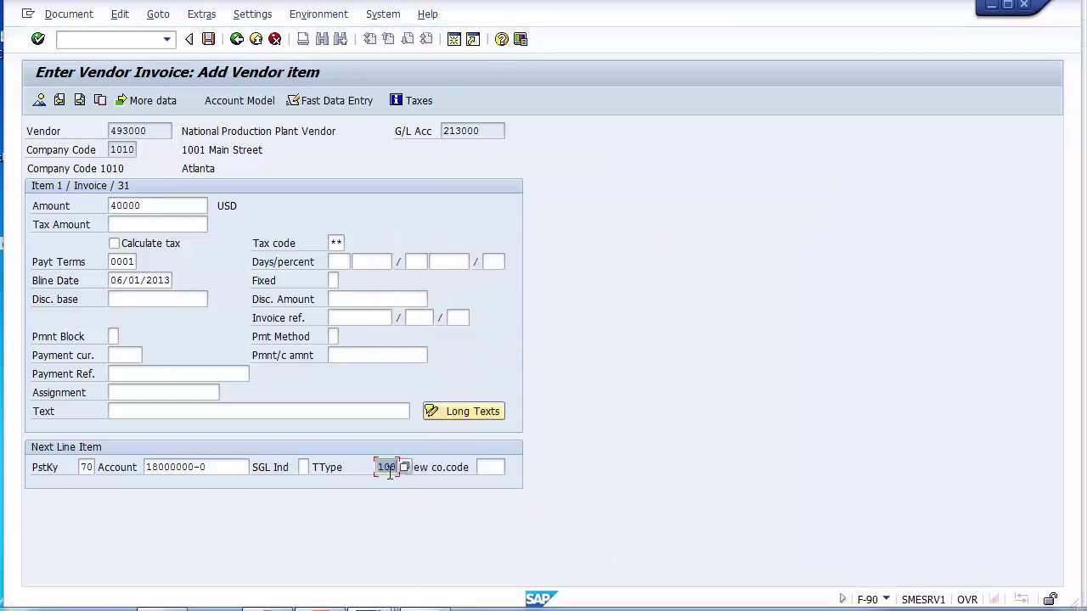
{"action": "key", "text": "Return"}
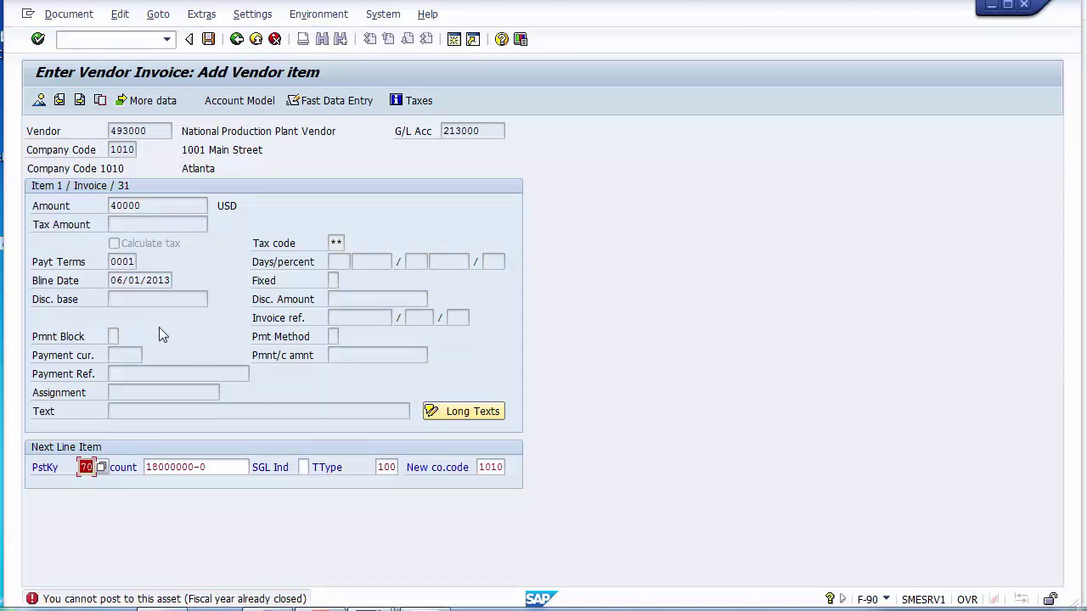
{"action": "key", "text": "Return"}
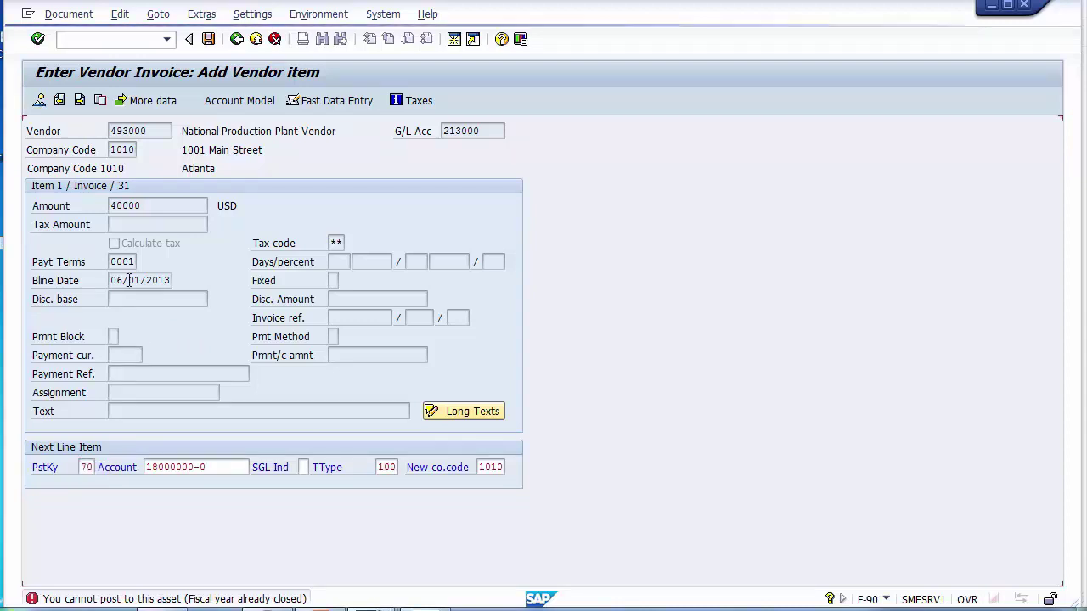
- Restart transaction F-90 and set both the document date and the posting date to 04/01/2014
{"action": "left_click", "coordinate": [112, 40]}
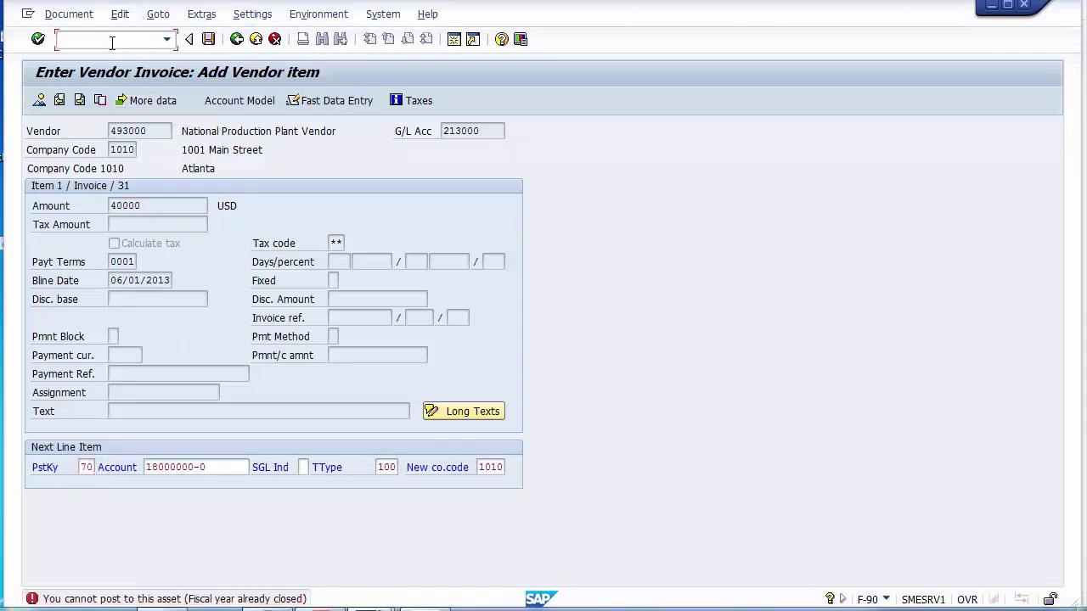
{"action": "type", "text": "/nF-90"}
{"action": "key", "text": "Return"}
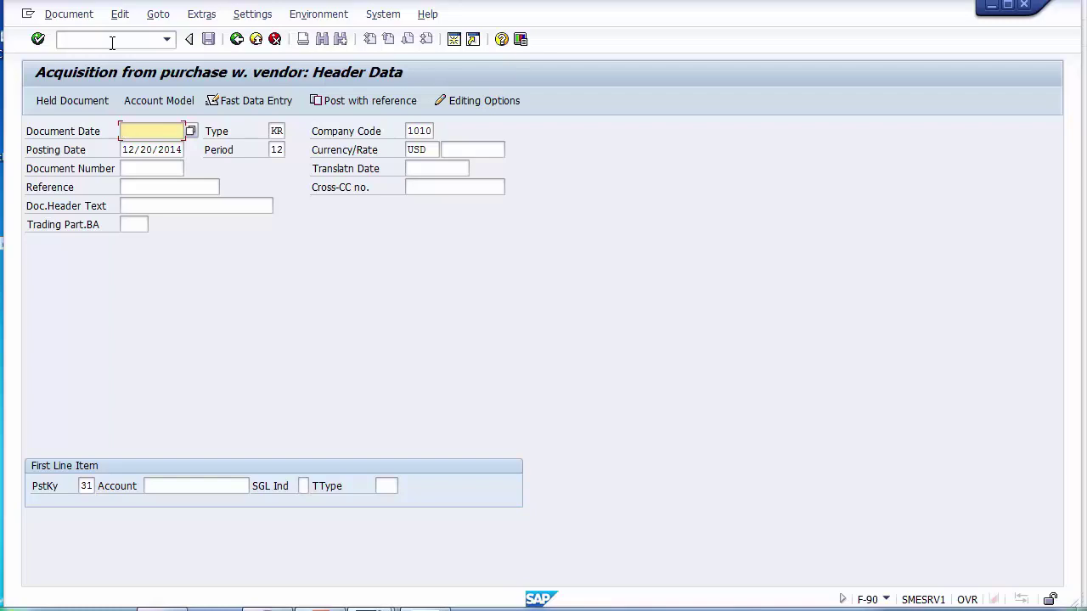
{"action": "type", "text": "04"}
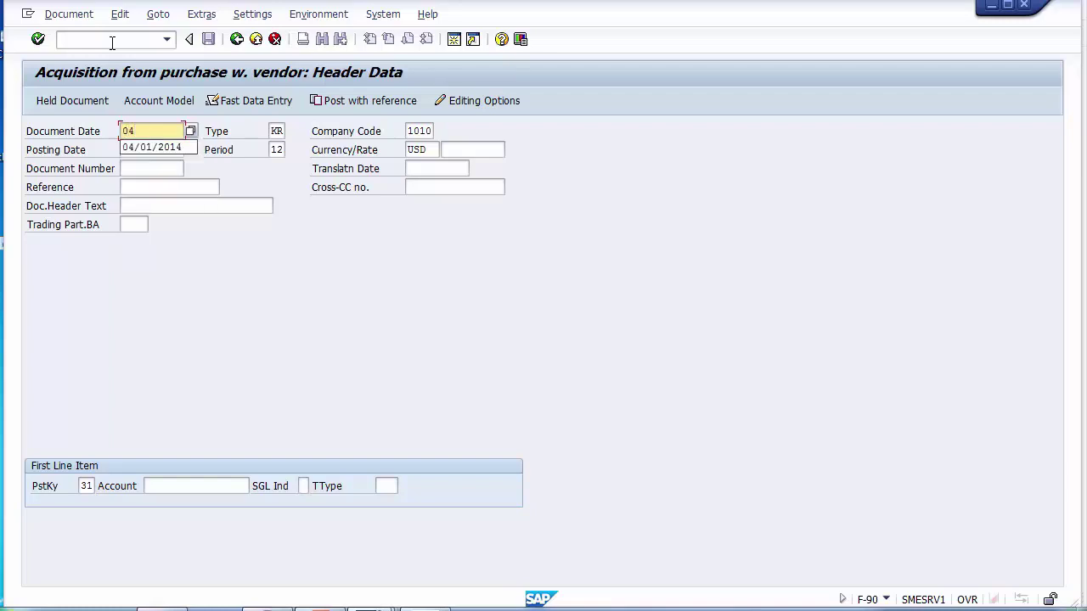
{"action": "type", "text": "/012014"}
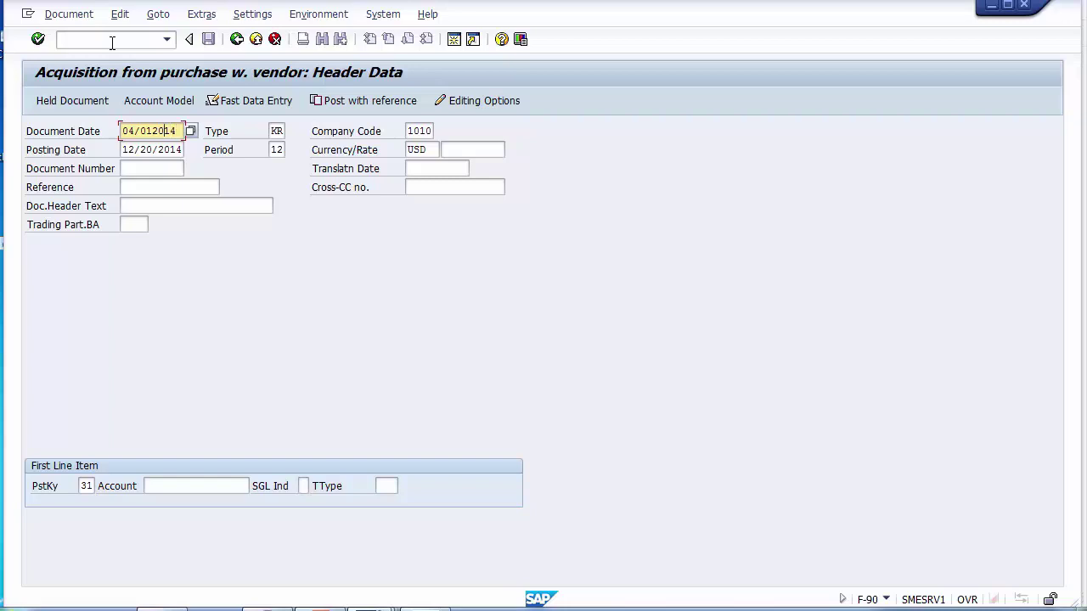
{"action": "key", "text": "Insert"}
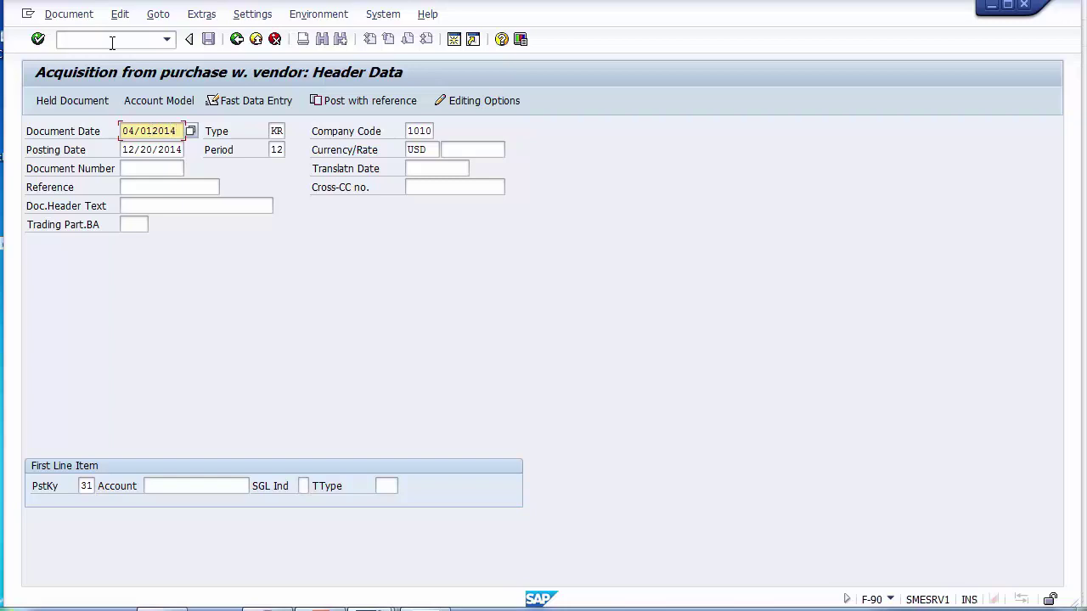
{"action": "type", "text": "/"}
{"action": "key", "text": "Down"}
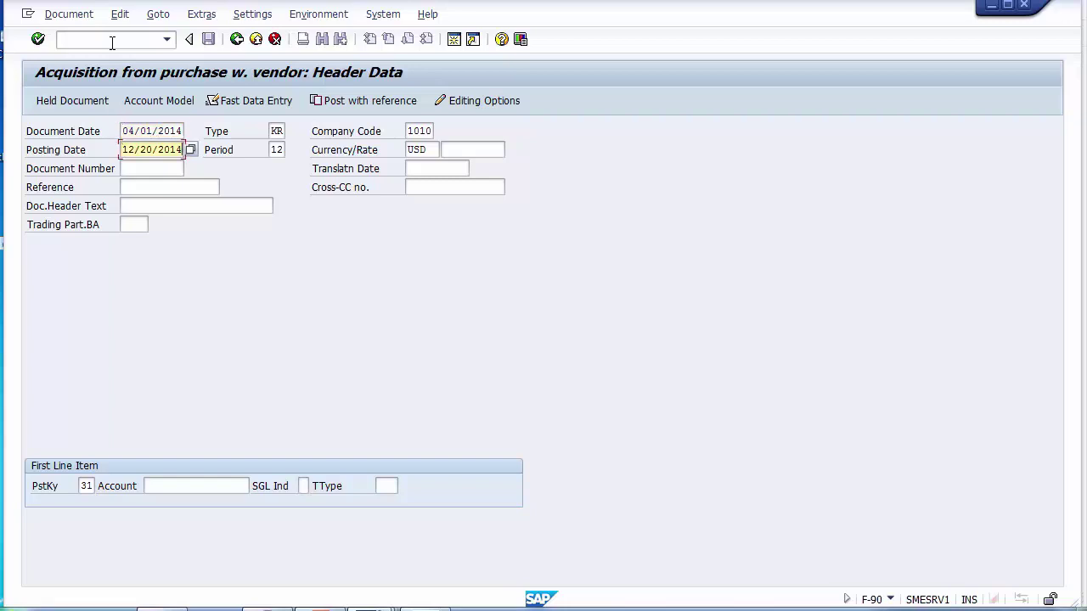
{"action": "type", "text": "04/01/2014"}
- Enter the National Production Plant vendor as the first line item's account and confirm the header to reach the vendor item
{"action": "key", "text": "Down"}
{"action": "key", "text": "Down"}
{"action": "key", "text": "Down"}
{"action": "key", "text": "Down"}
{"action": "key", "text": "Down"}
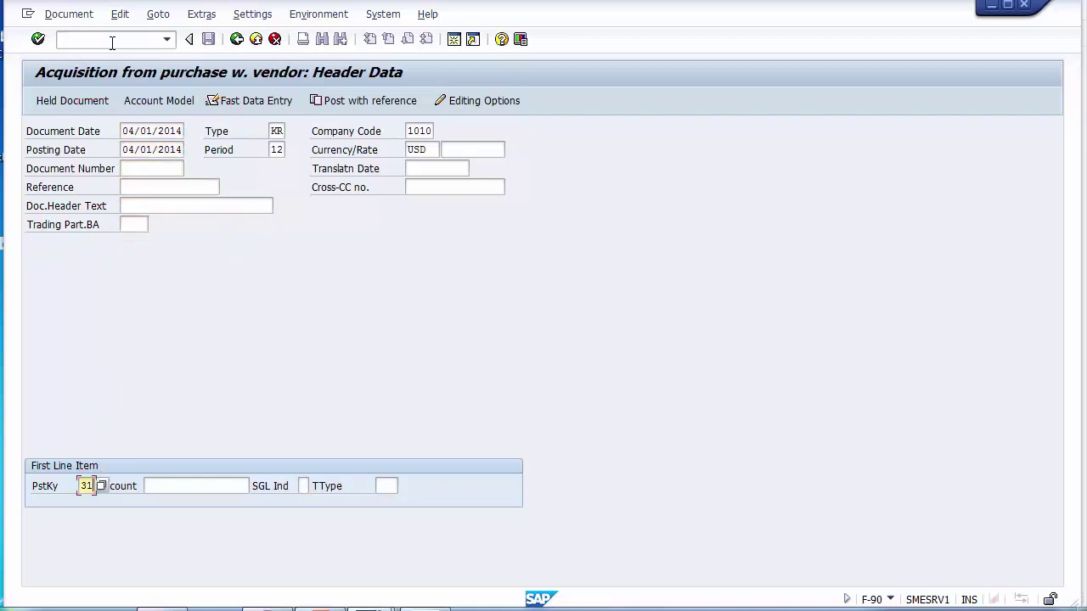
{"action": "key", "text": "Tab"}
{"action": "key", "text": "BackSpace"}
{"action": "key", "text": "Down"}
{"action": "key", "text": "Return"}
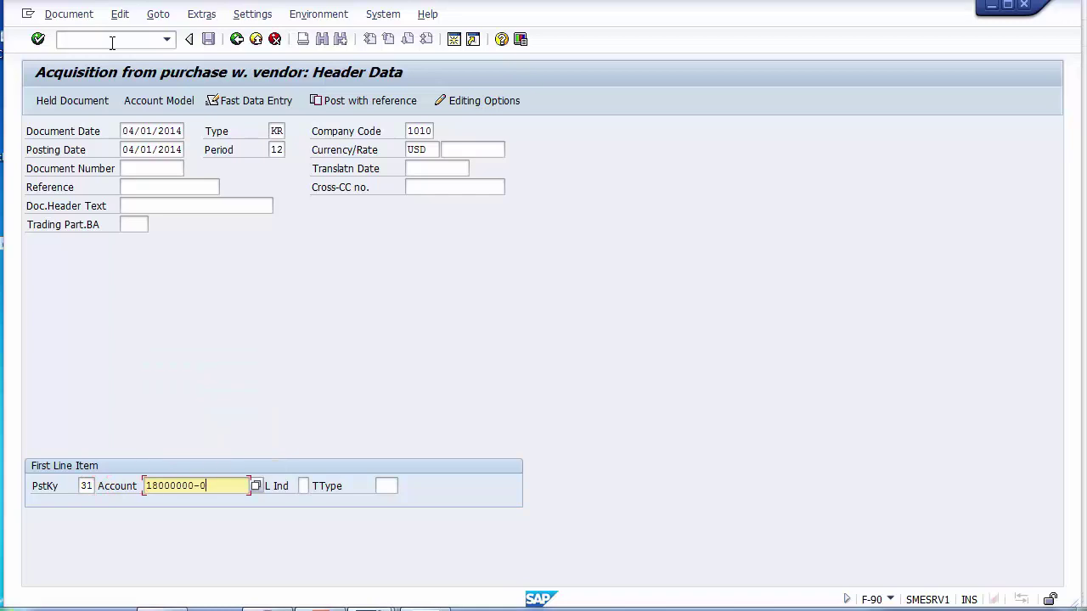
{"action": "key", "text": "BackSpace"}
{"action": "key", "text": "BackSpace"}
{"action": "key", "text": "BackSpace"}
{"action": "key", "text": "BackSpace"}
{"action": "key", "text": "BackSpace"}
{"action": "key", "text": "BackSpace"}
{"action": "key", "text": "BackSpace"}
{"action": "key", "text": "BackSpace"}
{"action": "key", "text": "BackSpace"}
{"action": "key", "text": "BackSpace"}
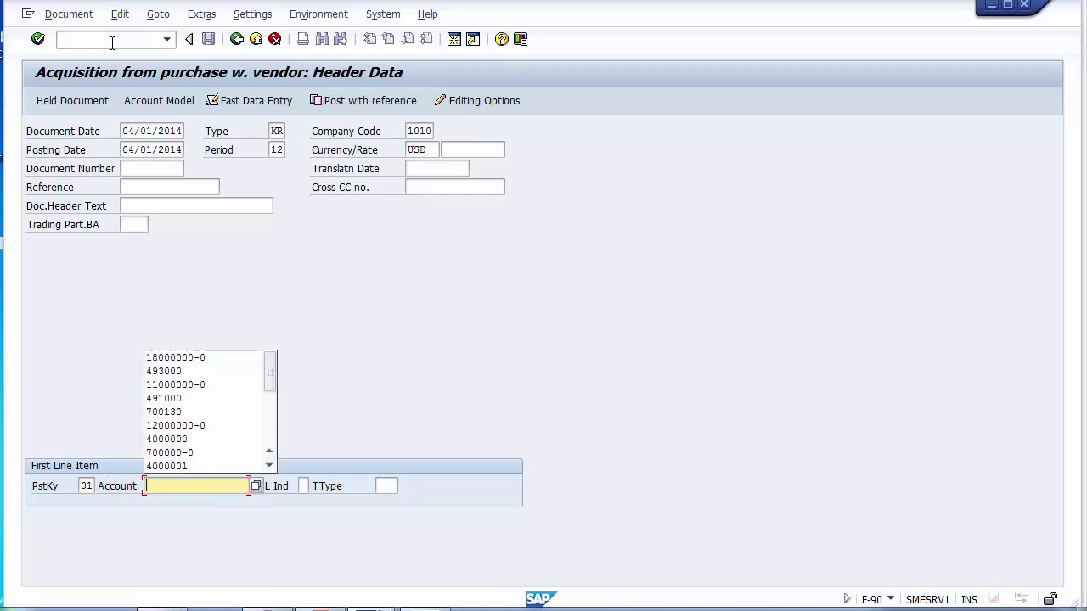
{"action": "key", "text": "Down"}
{"action": "key", "text": "Down"}
{"action": "key", "text": "Return"}
{"action": "key", "text": "Return"}
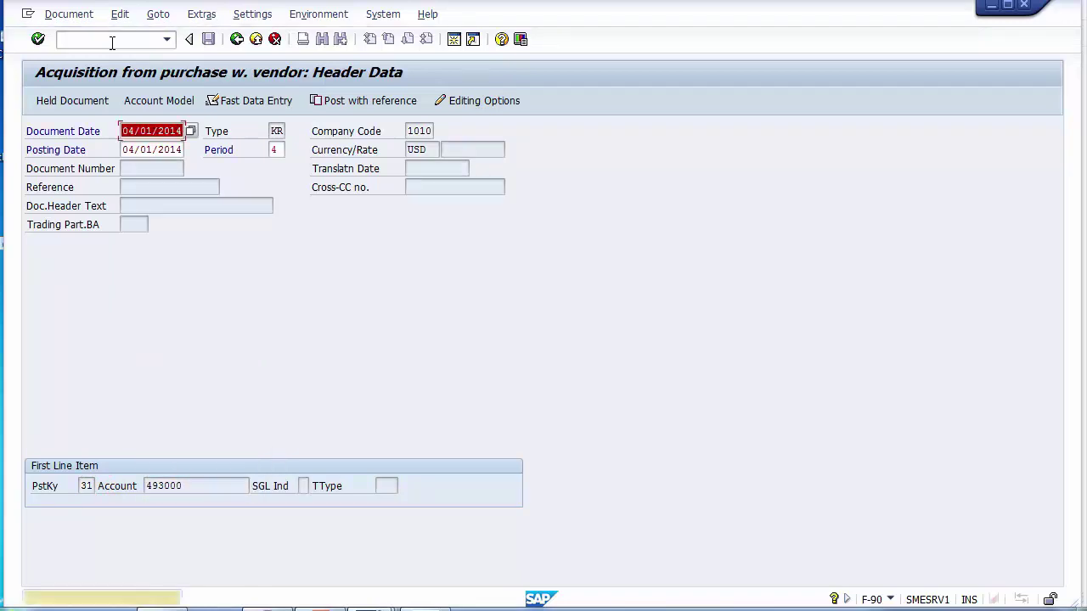
{"action": "key", "text": "Return"}
- Set the vendor item's amount to 40000 USD and the next line item's posting key to 70
{"action": "key", "text": "Down"}
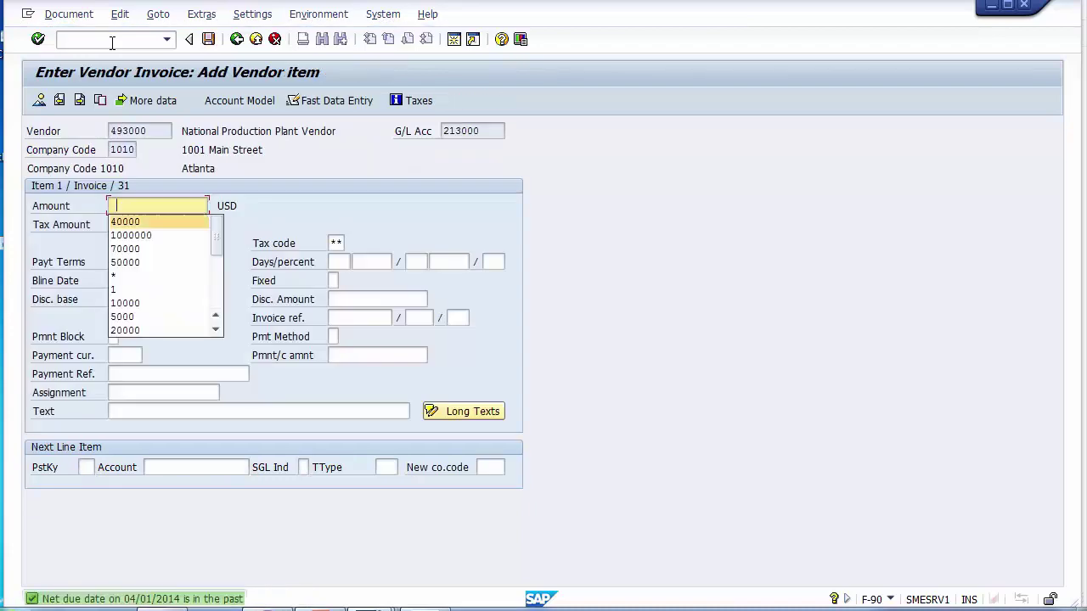
{"action": "key", "text": "Return"}
{"action": "key", "text": "Down"}
{"action": "key", "text": "Down"}
{"action": "key", "text": "Down"}
{"action": "key", "text": "Down"}
{"action": "key", "text": "Down"}
{"action": "key", "text": "Down"}
{"action": "key", "text": "Down"}
{"action": "key", "text": "Down"}
{"action": "key", "text": "Down"}
{"action": "key", "text": "Down"}
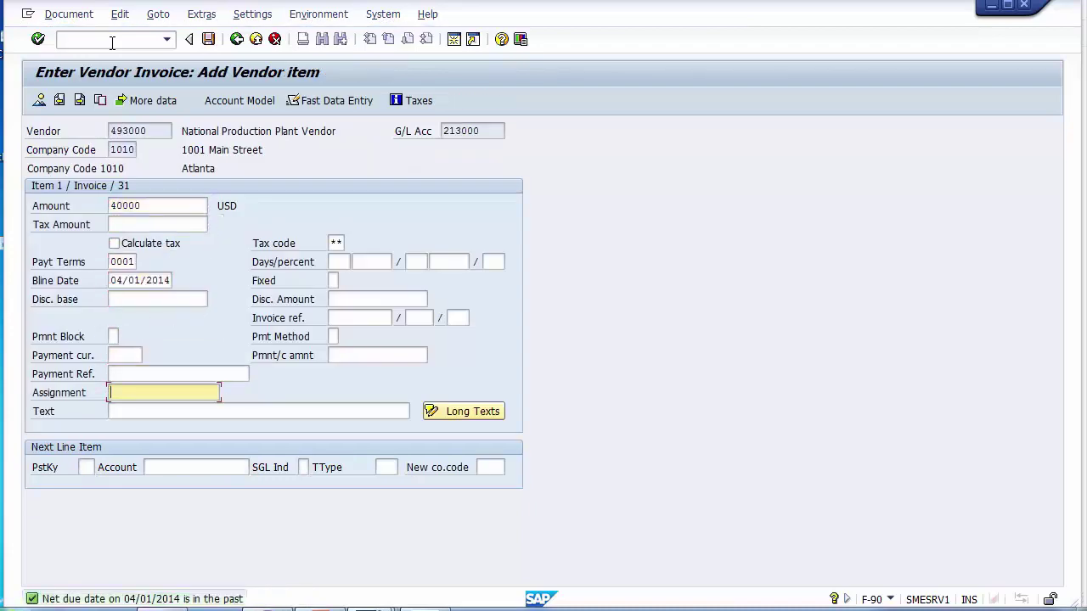
{"action": "key", "text": "Down"}
{"action": "key", "text": "Down"}
{"action": "key", "text": "Down"}
{"action": "key", "text": "Down"}
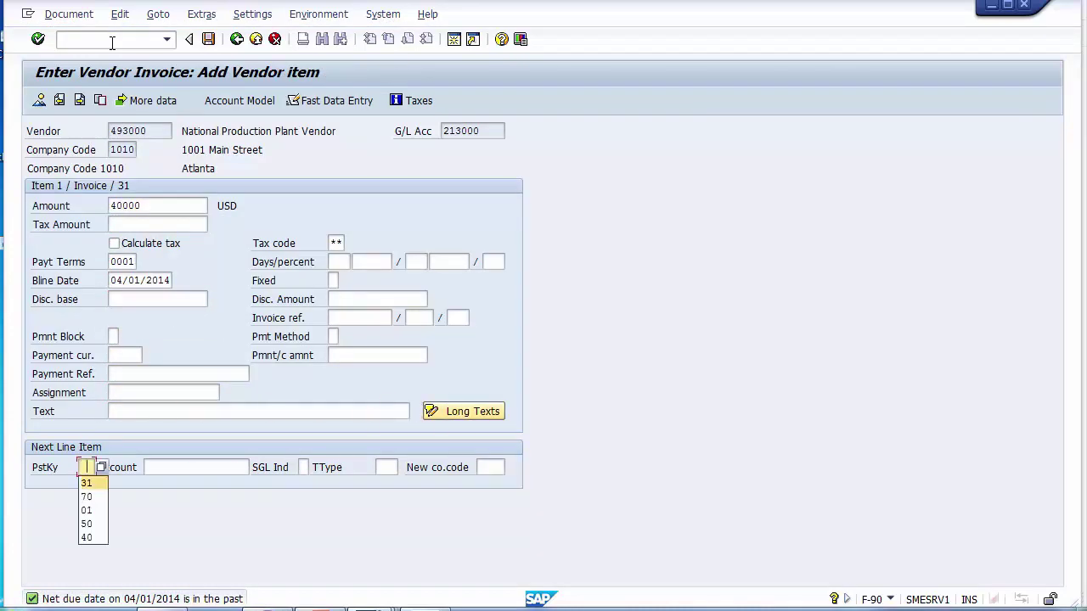
{"action": "key", "text": "Return"}
{"action": "key", "text": "Tab"}
- Enter the CWIP Building asset as the next line item's account
{"action": "type", "text": "49300"}
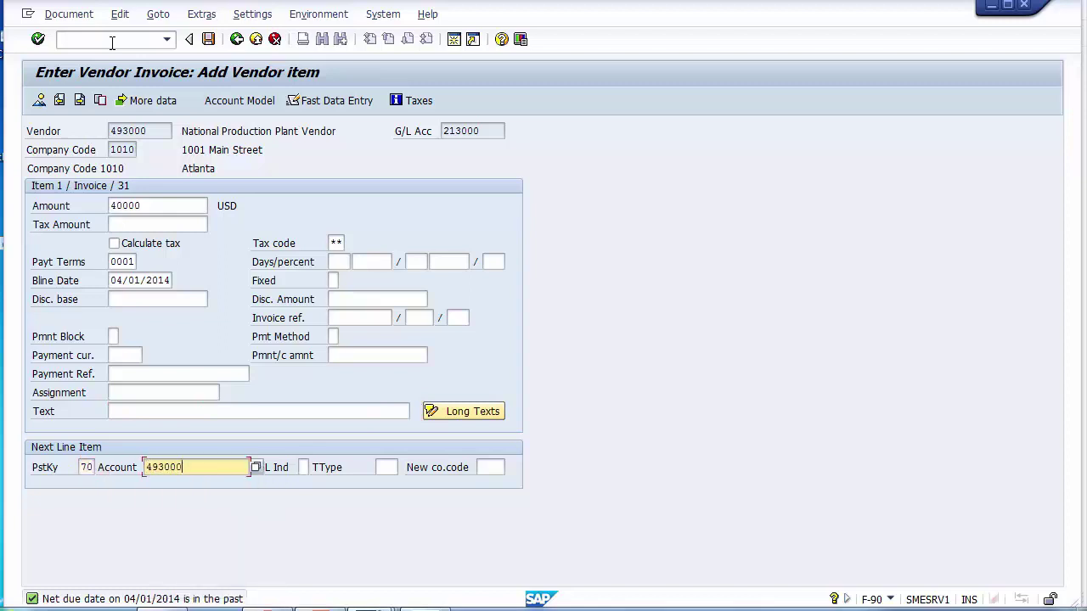
{"action": "key", "text": "BackSpace"}
{"action": "key", "text": "BackSpace"}
{"action": "key", "text": "BackSpace"}
{"action": "key", "text": "BackSpace"}
{"action": "key", "text": "BackSpace"}
{"action": "key", "text": "Down"}
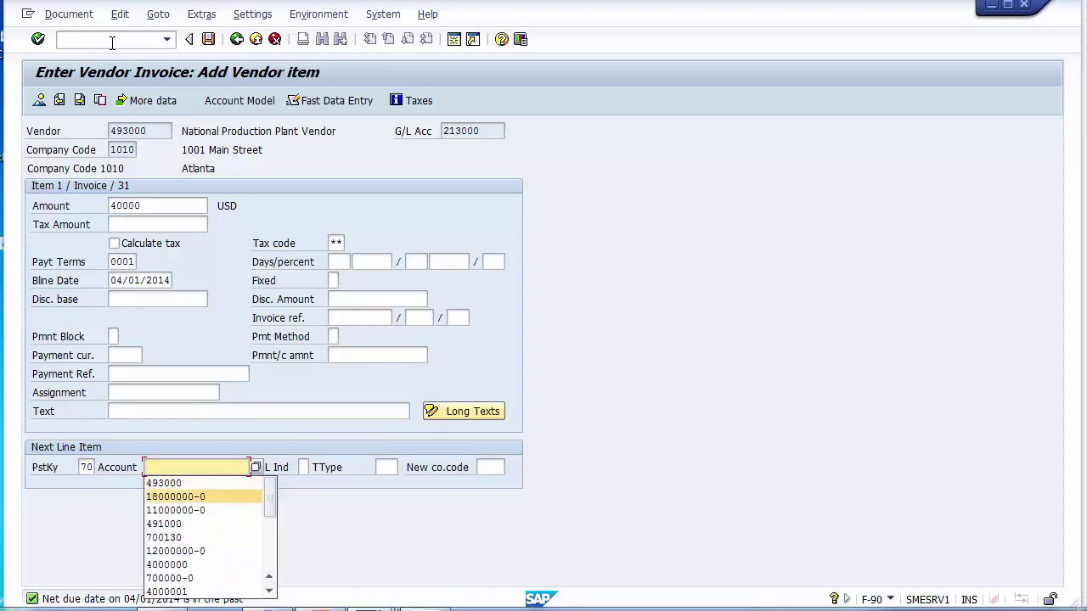
{"action": "key", "text": "Return"}
- Set the next line item's transaction type to 100 and proceed to the asset item
{"action": "key", "text": "Tab"}
{"action": "key", "text": "Down"}
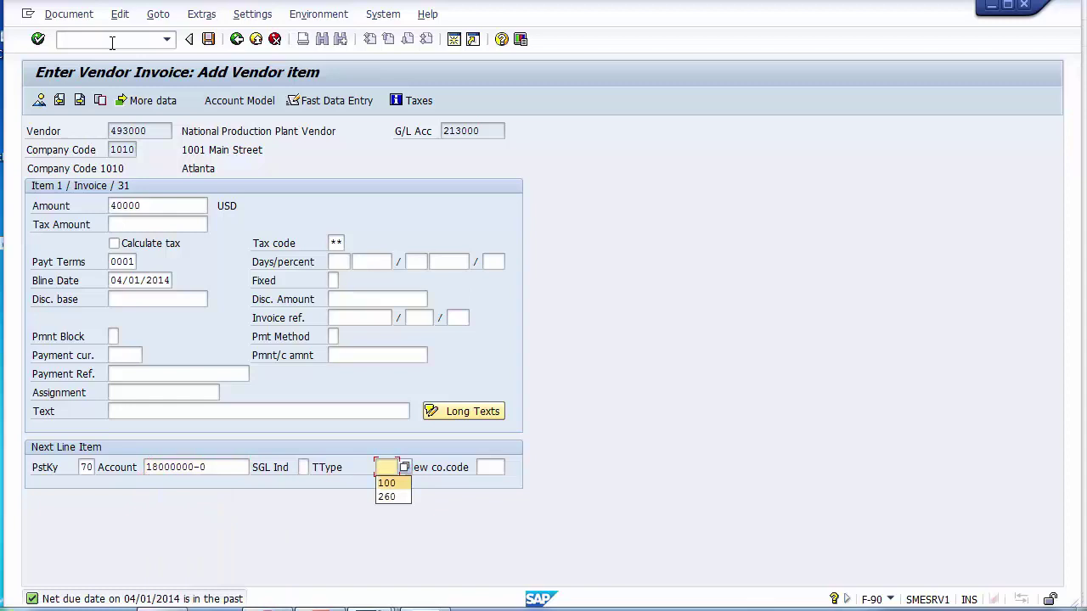
{"action": "key", "text": "Return"}
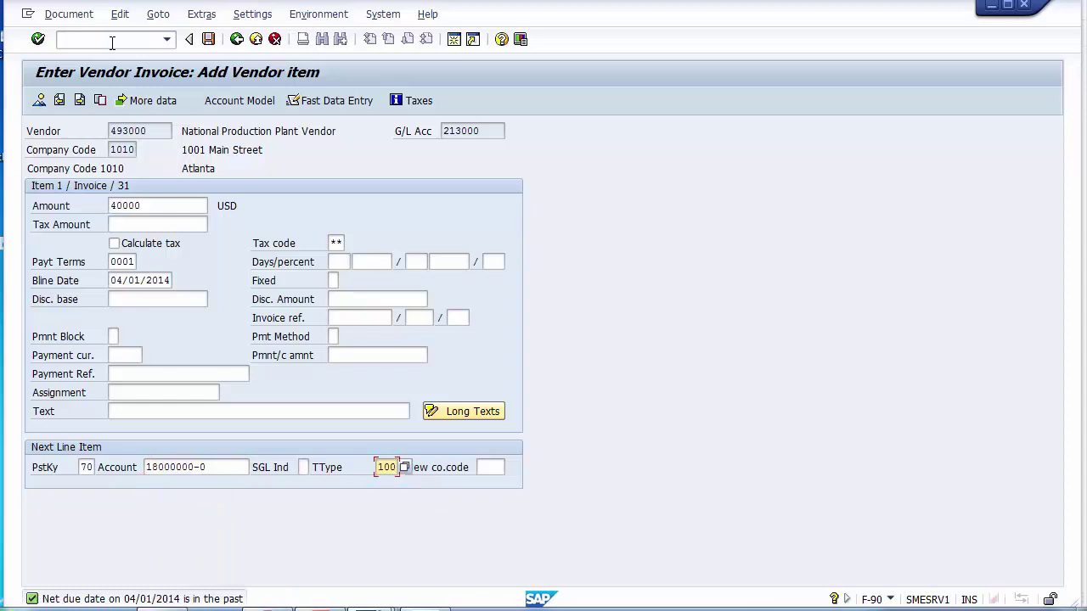
{"action": "key", "text": "Return"}
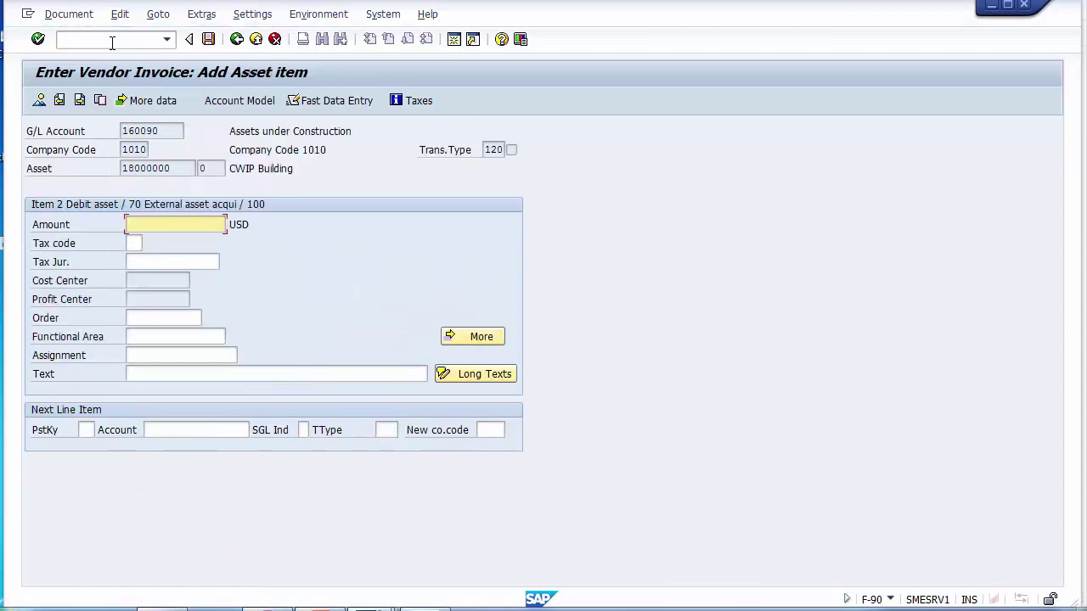
- Set the CWIP Building asset item's amount to 40000 USD
{"action": "key", "text": "BackSpace"}
{"action": "key", "text": "Down"}
{"action": "key", "text": "Return"}
{"action": "key", "text": "Tab"}
{"action": "key", "text": "Tab"}
{"action": "key", "text": "Tab"}
{"action": "key", "text": "Tab"}
{"action": "key", "text": "Tab"}
{"action": "key", "text": "Tab"}
{"action": "key", "text": "shift+Tab"}
{"action": "key", "text": "shift+Tab"}
{"action": "key", "text": "shift+Tab"}
{"action": "key", "text": "shift+Tab"}
{"action": "key", "text": "shift+Tab"}
{"action": "key", "text": "shift+Tab"}
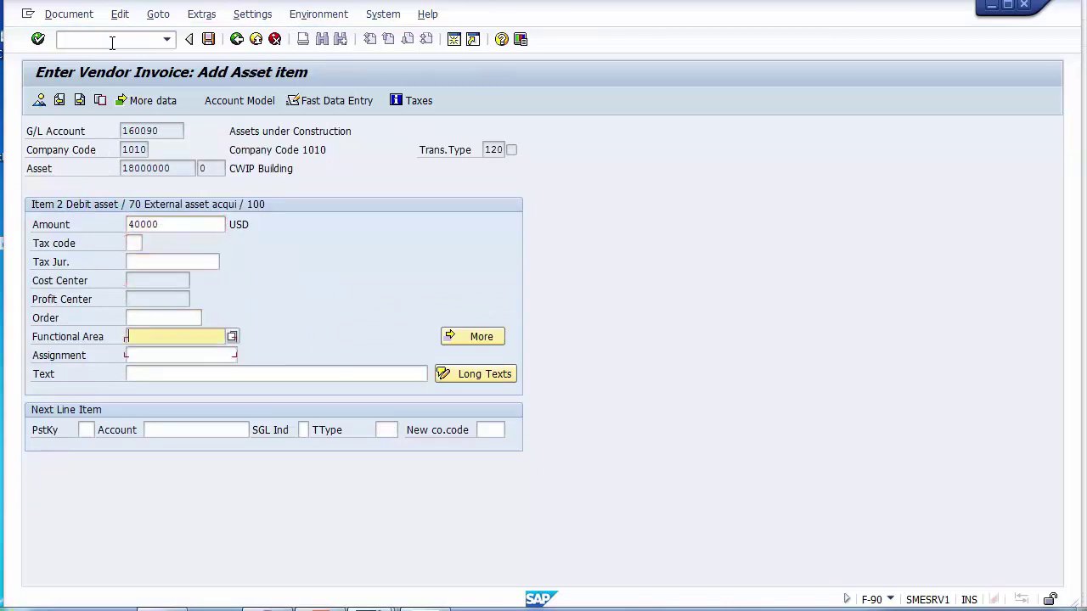
- Set the CWIP Building asset item's text to "Raw Material Purchased for Bilding Construction"
{"action": "key", "text": "Tab"}
{"action": "key", "text": "Tab"}
{"action": "key", "text": "Tab"}
{"action": "key", "text": "Tab"}
{"action": "key", "text": "Tab"}
{"action": "key", "text": "Tab"}
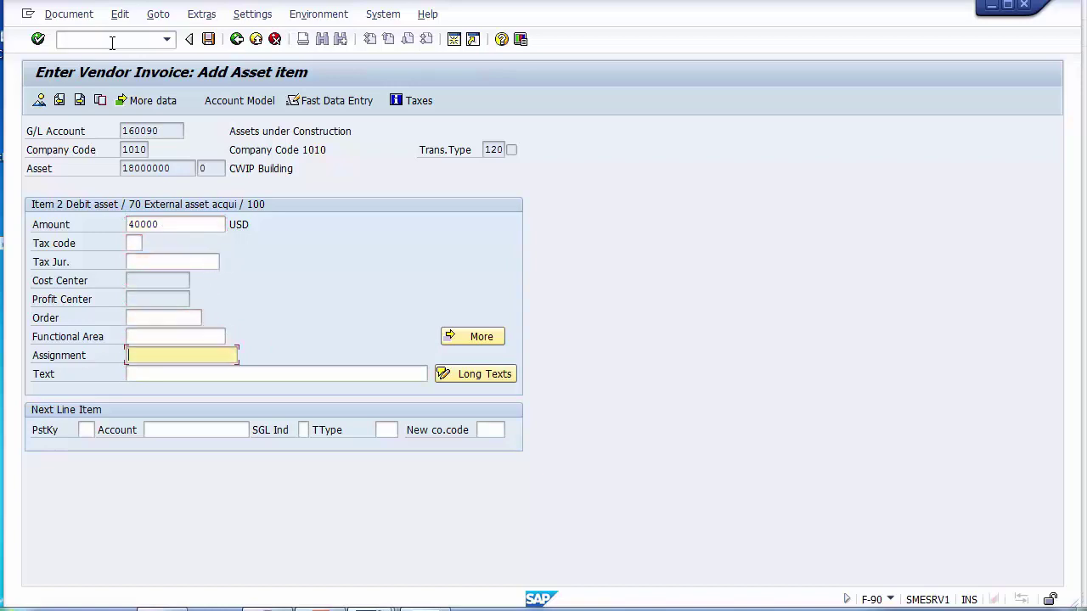
{"action": "type", "text": "Ra"}
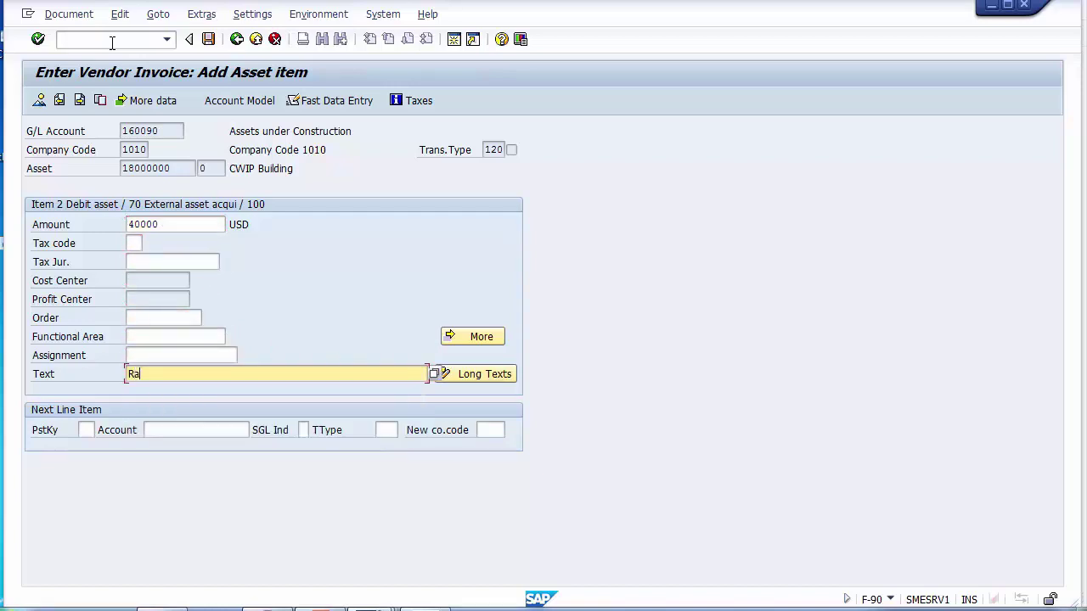
{"action": "type", "text": "w Material Purchased for "}
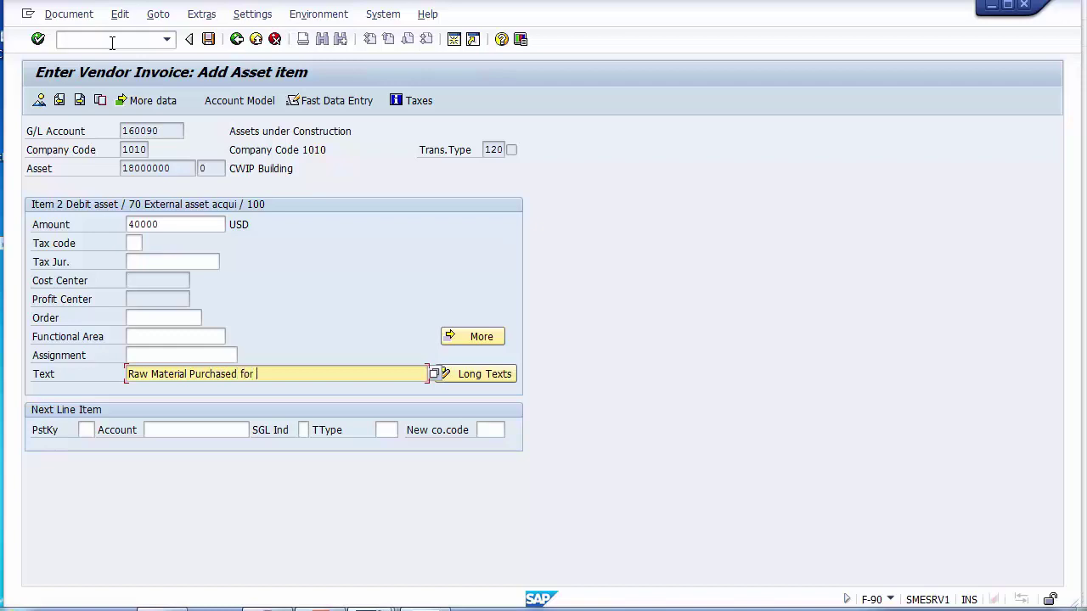
{"action": "type", "text": "Bilding Construction"}
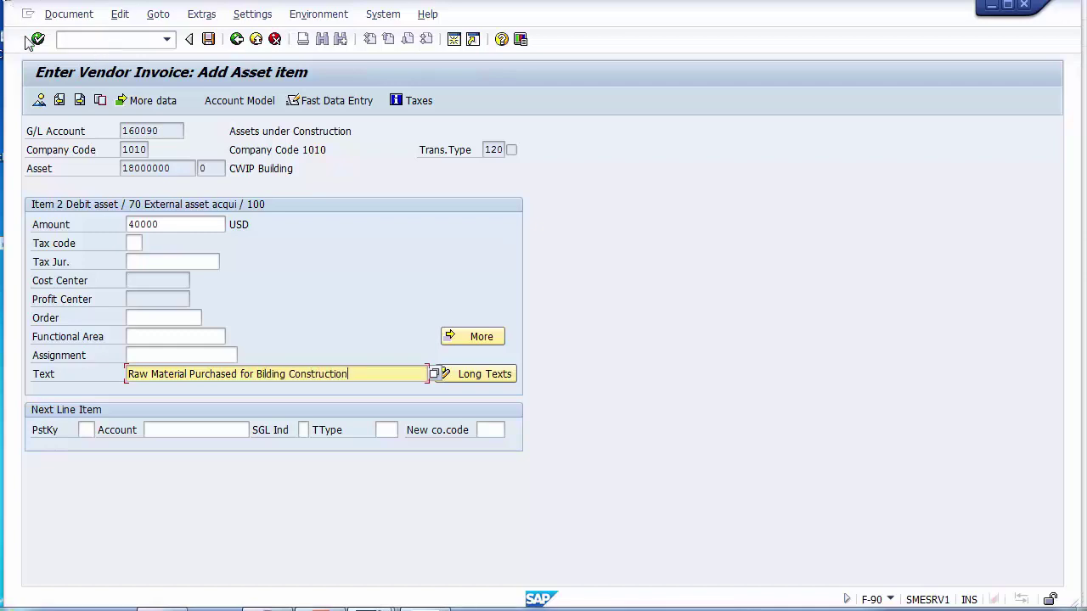
- Simulate the vendor invoice without a tax code, post it, and exit the acquisition entry
{"action": "left_click", "coordinate": [57, 16]}
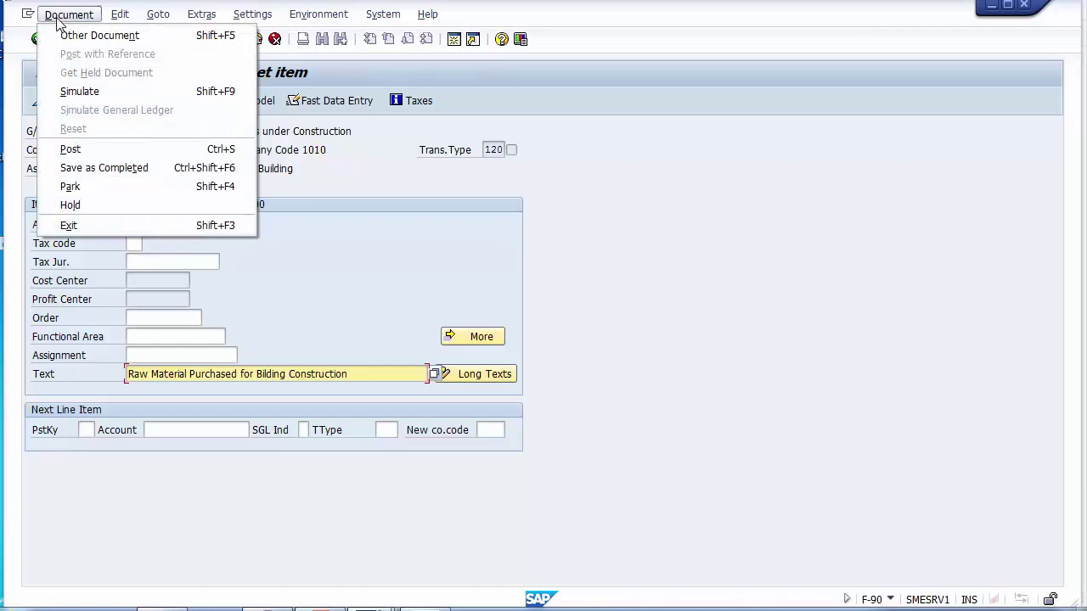
{"action": "left_click", "coordinate": [79, 91]}
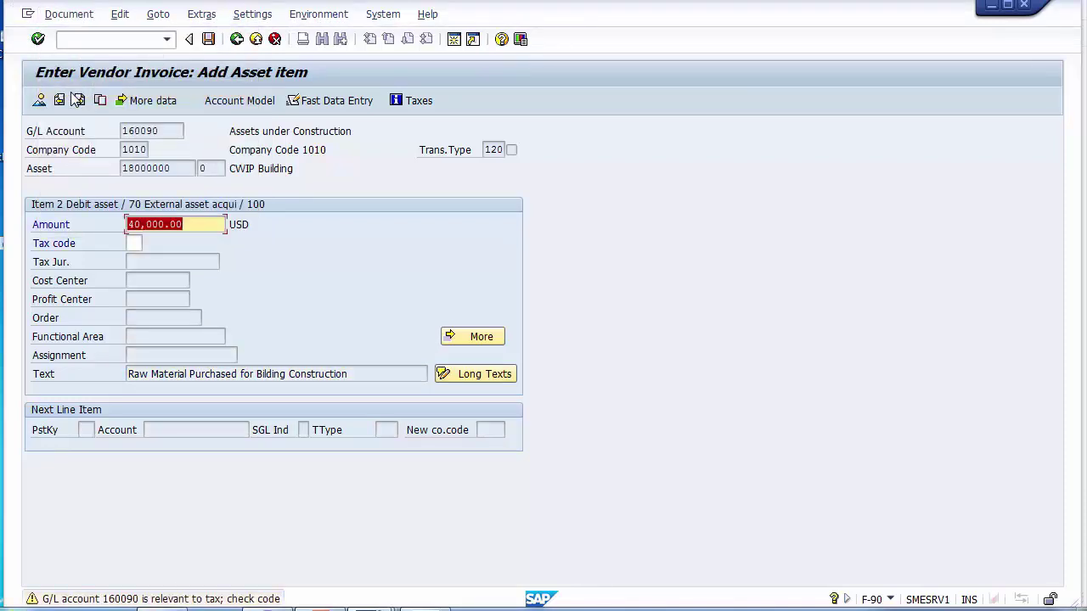
{"action": "left_click", "coordinate": [76, 100]}
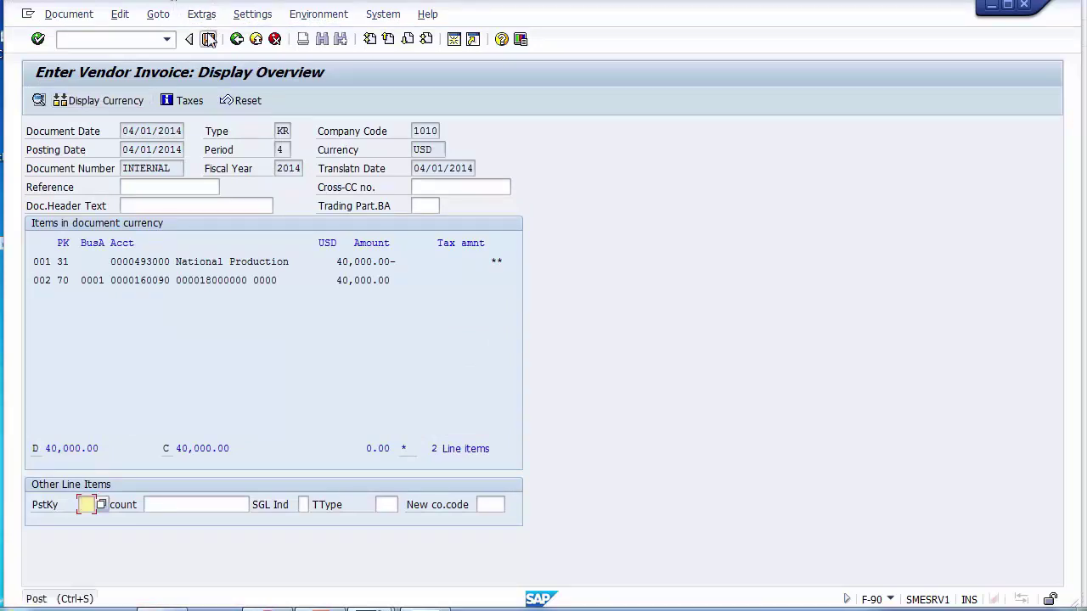
{"action": "left_click", "coordinate": [209, 39]}
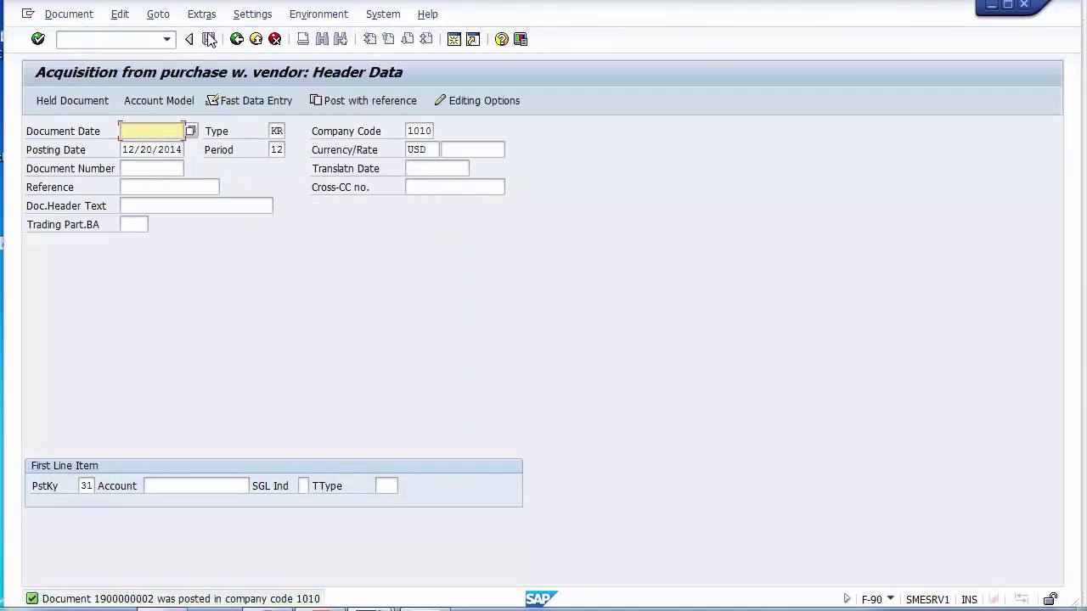
{"action": "left_click", "coordinate": [256, 39]}
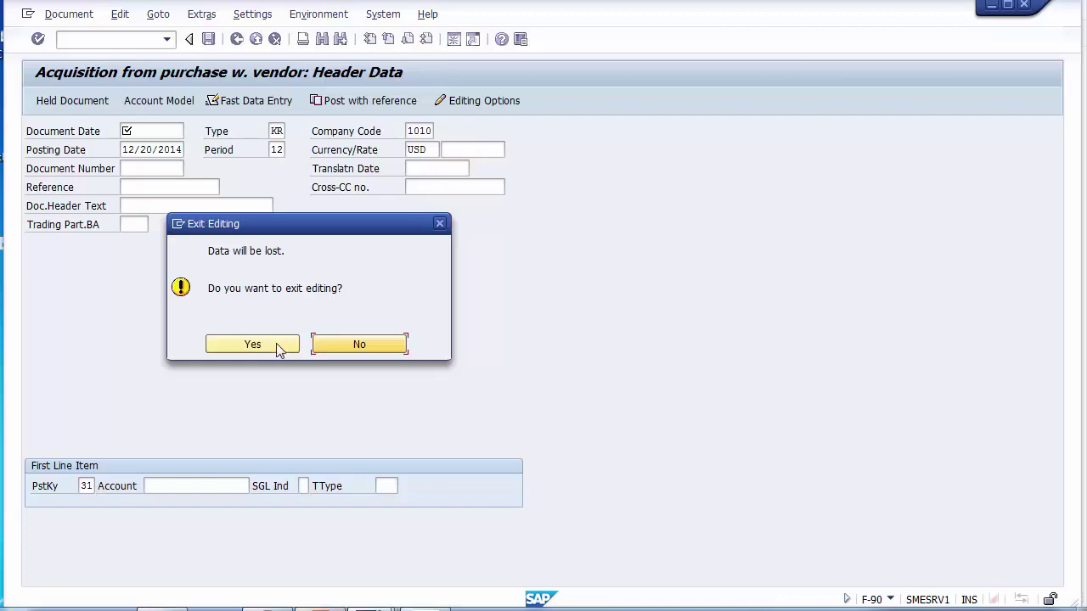
{"action": "left_click", "coordinate": [329, 349]}
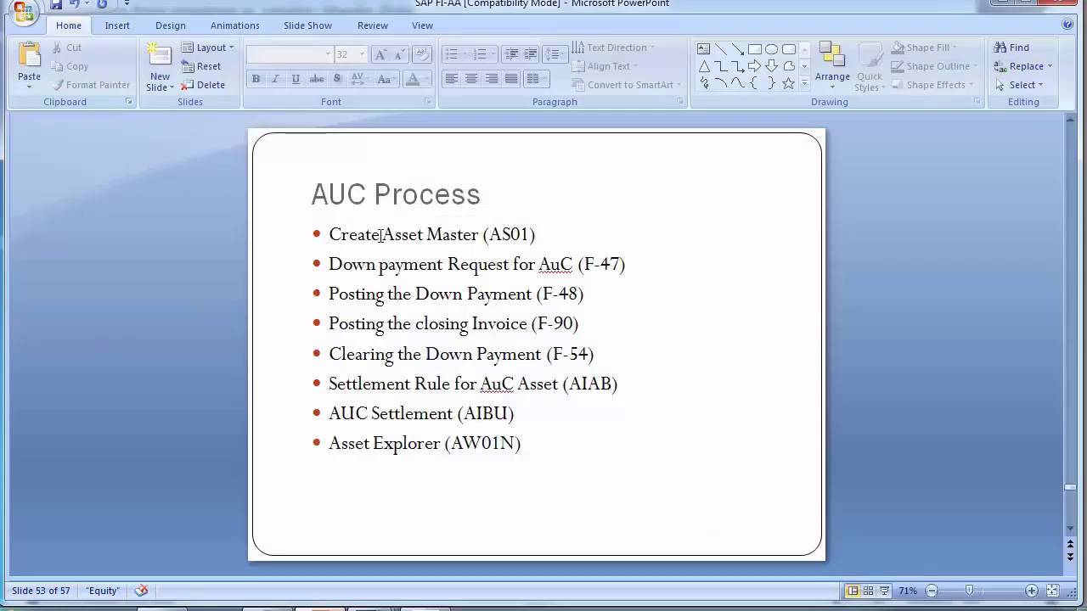
- Switch to the SAP FI-AA presentation in PowerPoint and review the asset master and down payment request entries on the AUC Process slide
{"action": "left_click_drag", "start_coordinate": [330, 238], "coordinate": [539, 236]}
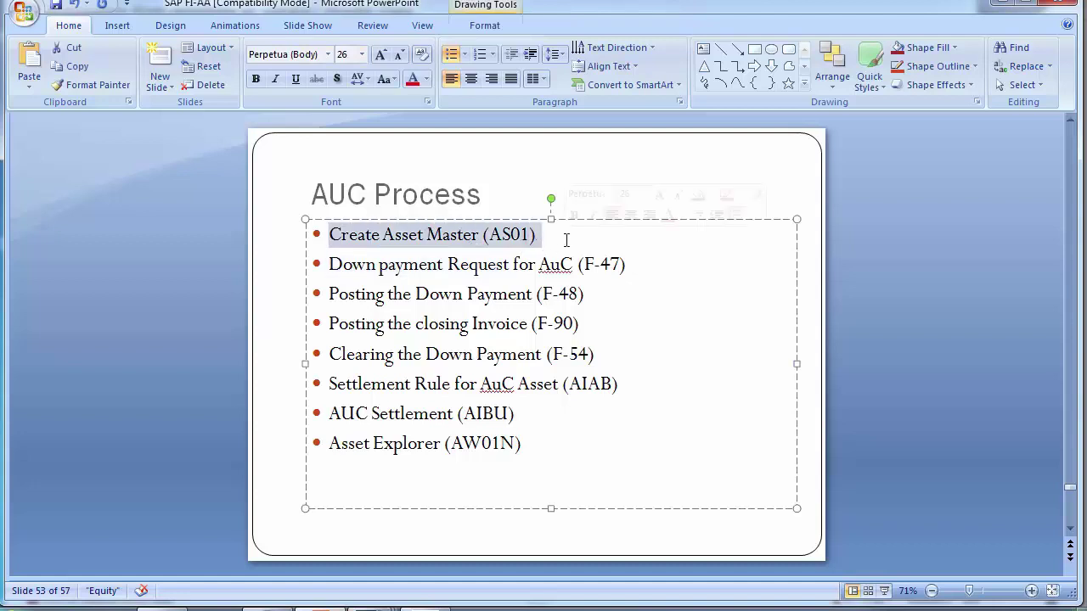
{"action": "left_click_drag", "start_coordinate": [336, 264], "coordinate": [668, 259]}
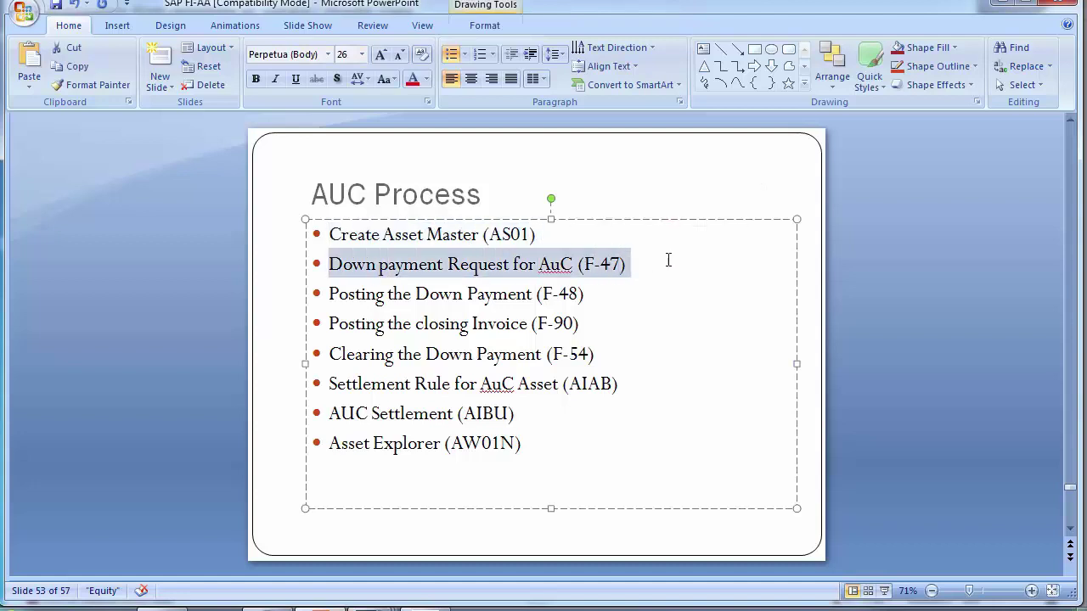
{"action": "left_click", "coordinate": [214, 279]}
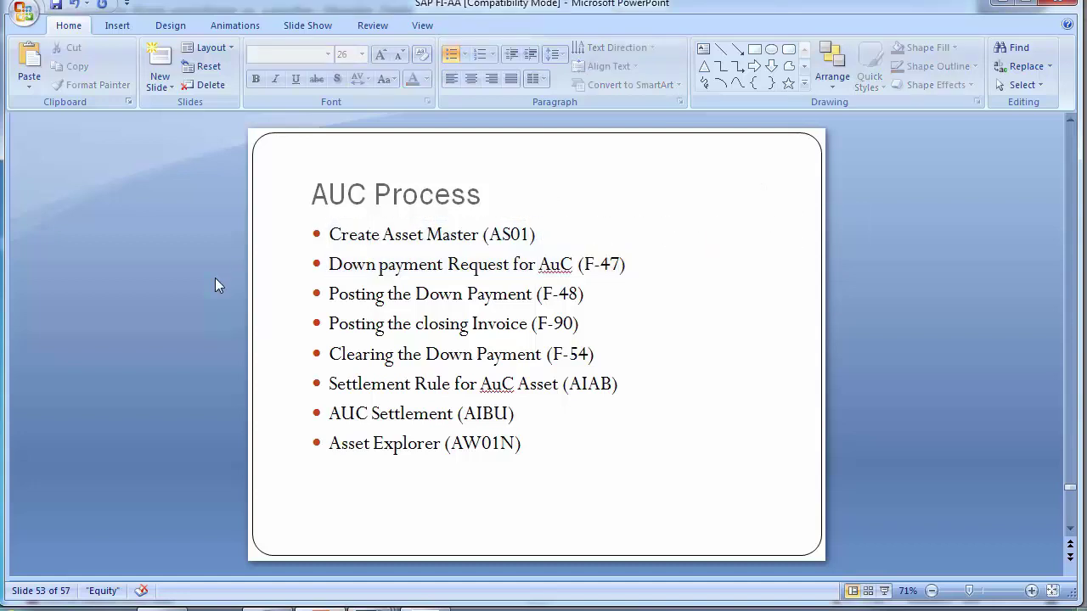
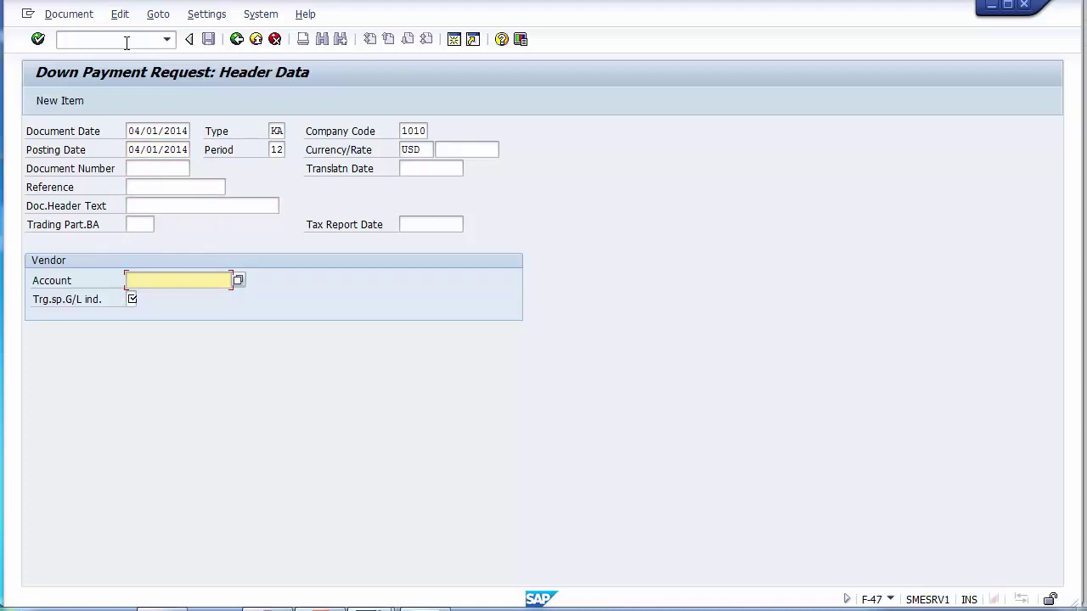
- Search the vendors of company code 1010 and choose the Atlanta National Production Plant vendor for the down payment request
{"action": "key", "text": "BackSpace"}
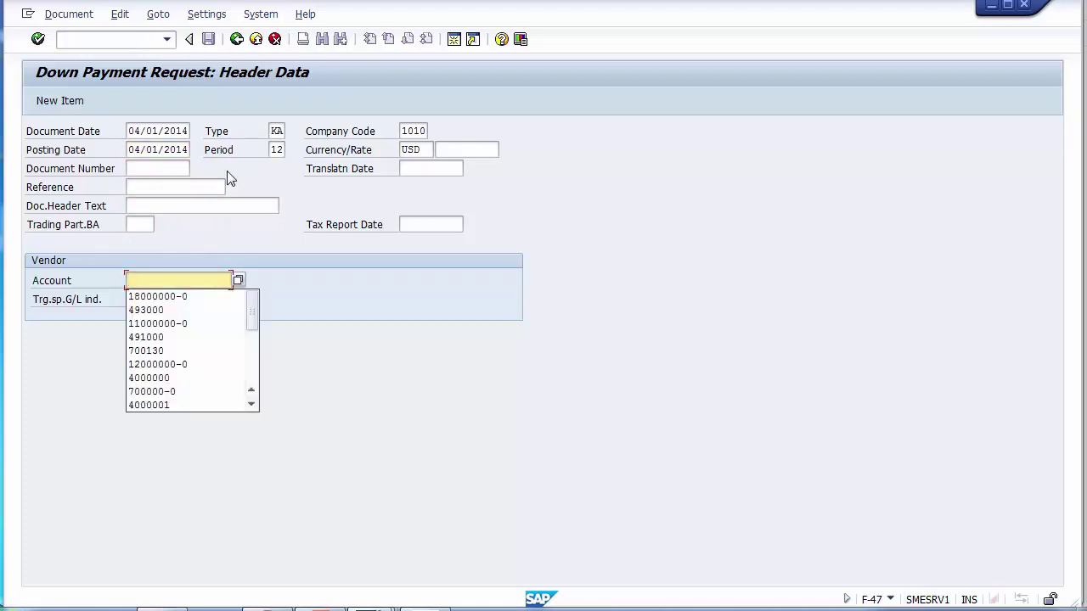
{"action": "key", "text": "Return"}
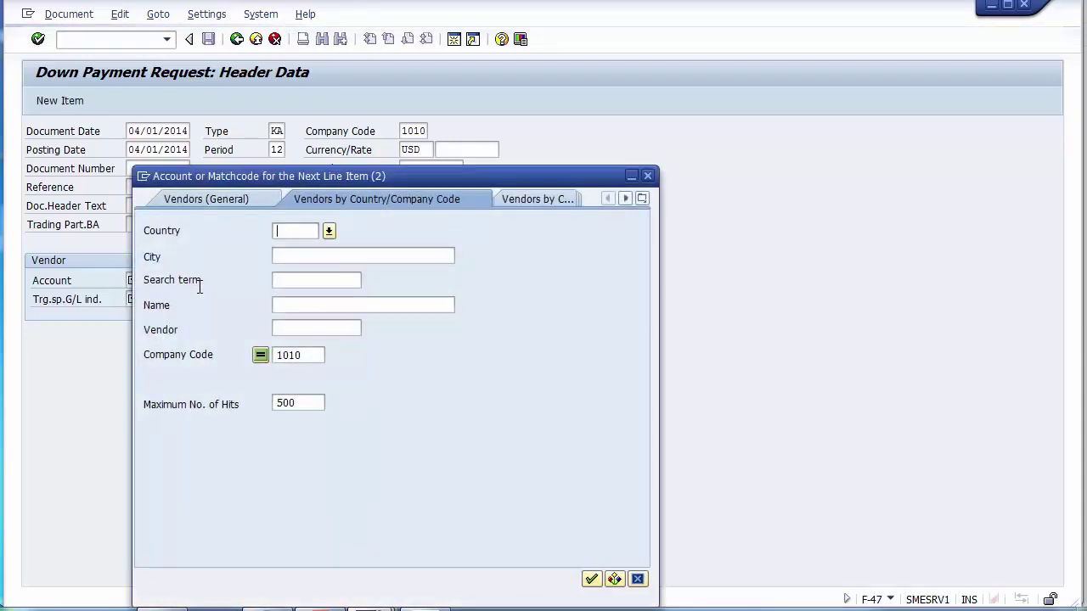
{"action": "key", "text": "Return"}
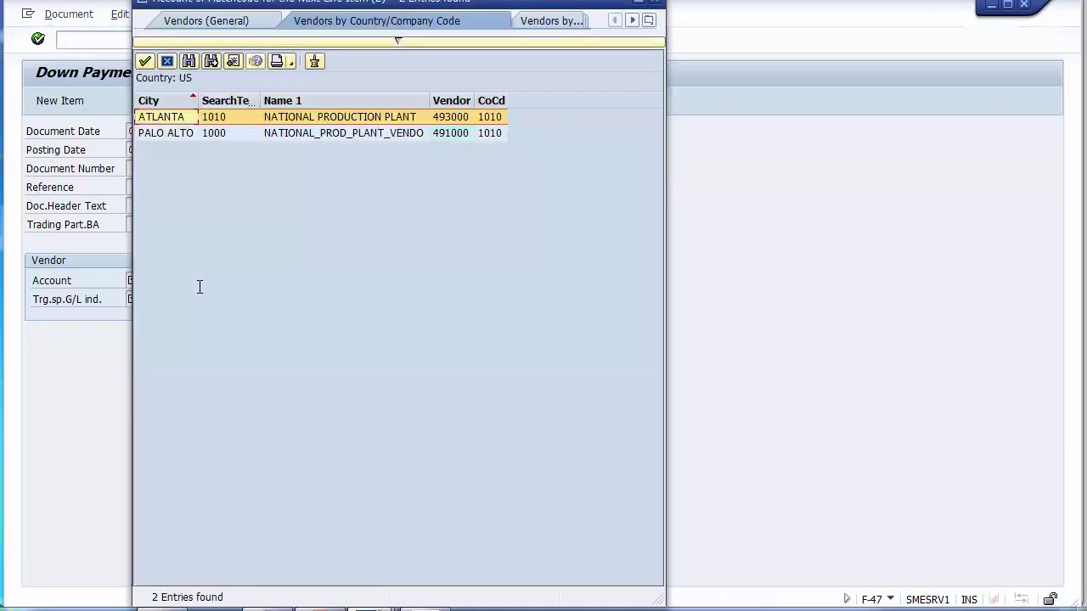
{"action": "left_click", "coordinate": [448, 119]}
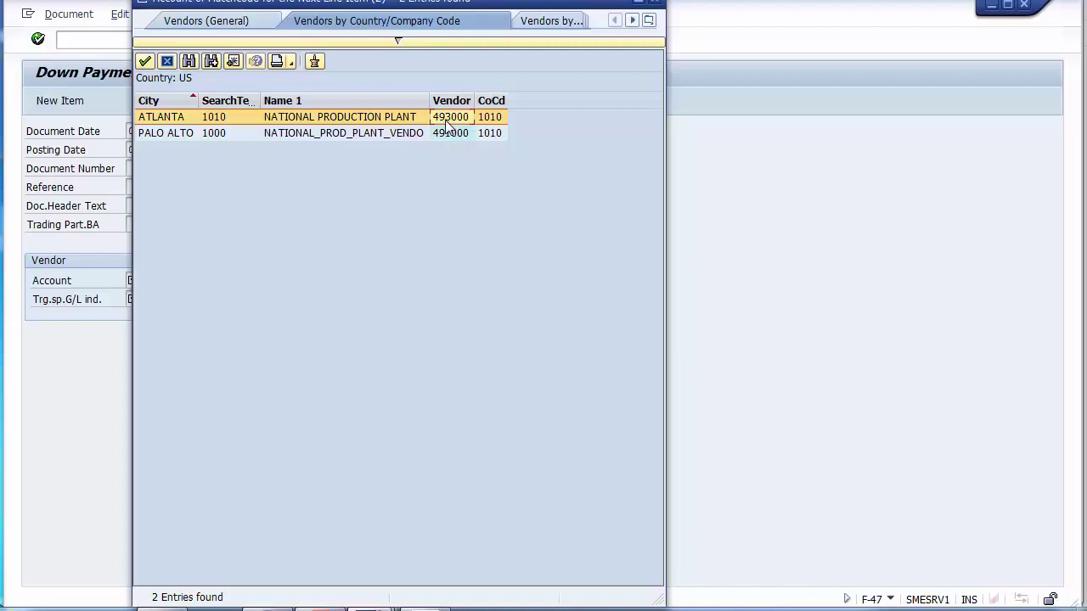
{"action": "double_click", "coordinate": [444, 119]}
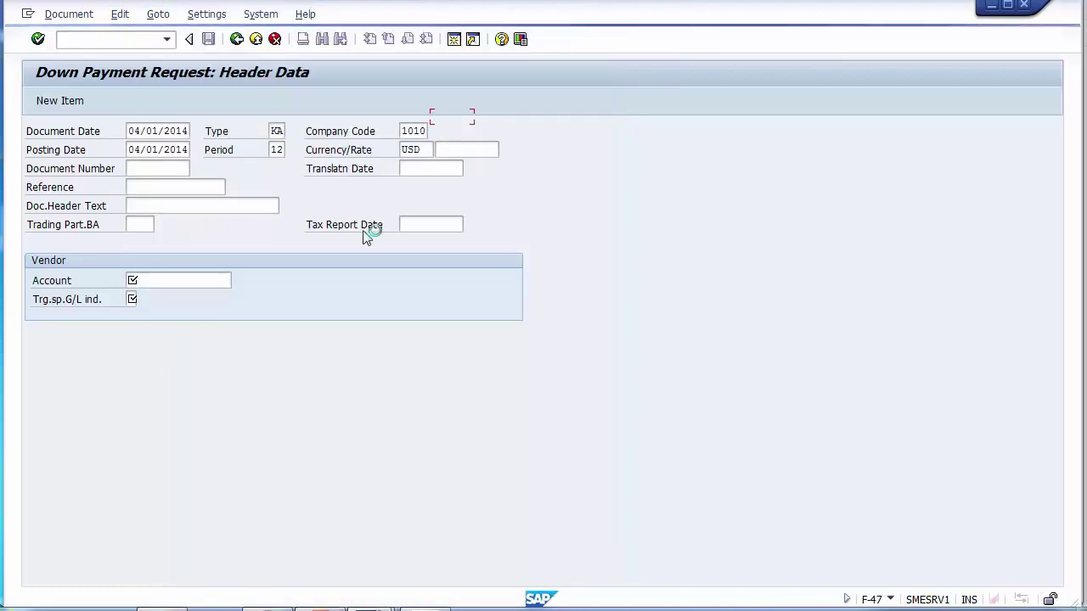
- Set the target special G/L indicator to M (Down Payments, Tangible Assets) and proceed to the vendor item
{"action": "left_click", "coordinate": [131, 299]}
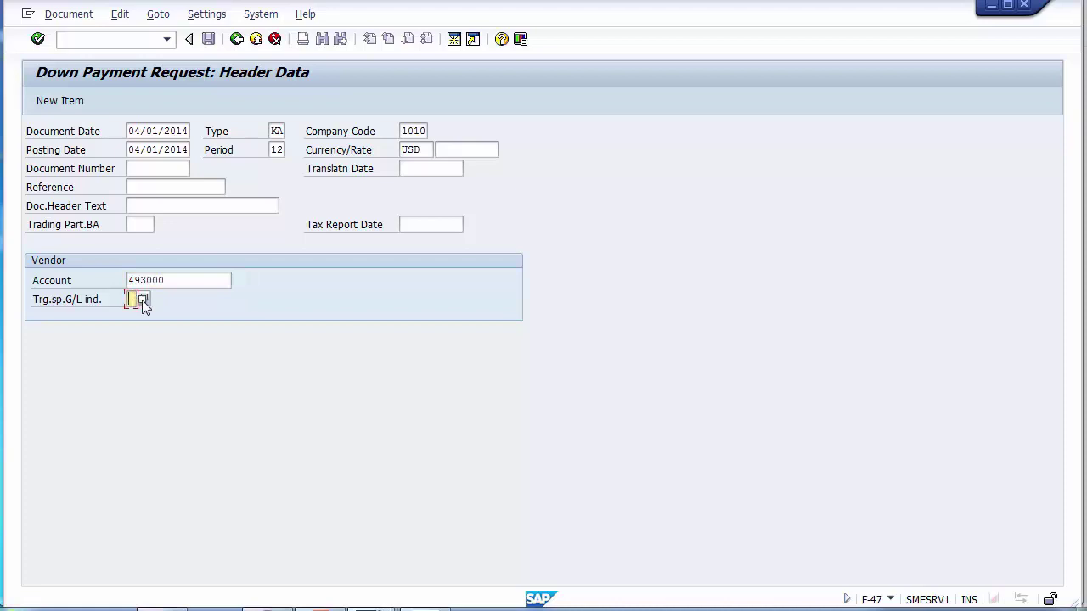
{"action": "left_click", "coordinate": [143, 300]}
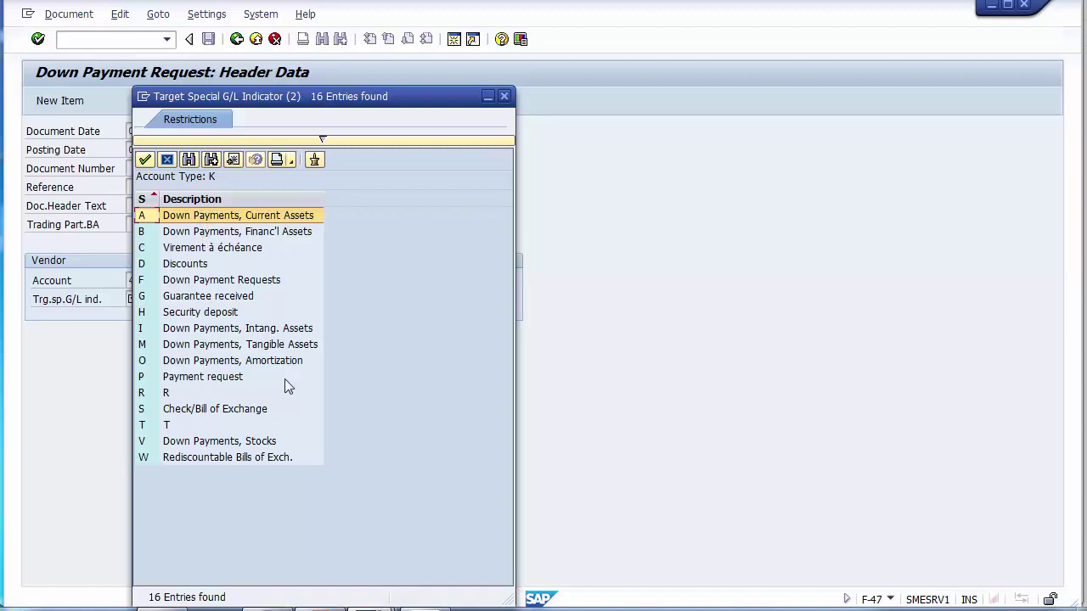
{"action": "left_click", "coordinate": [278, 348]}
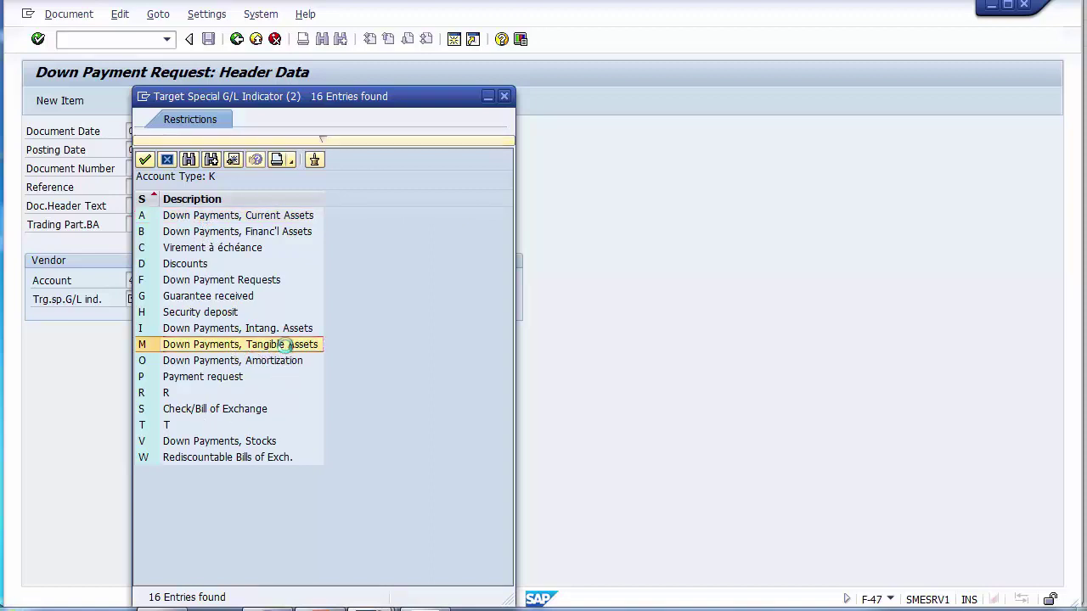
{"action": "double_click", "coordinate": [286, 345]}
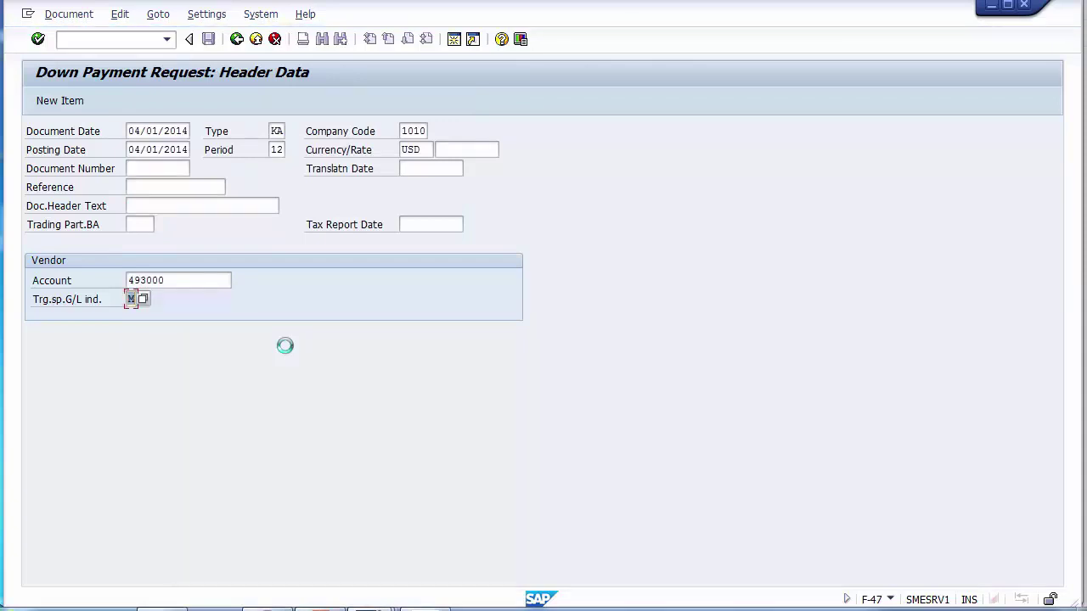
{"action": "key", "text": "Return"}
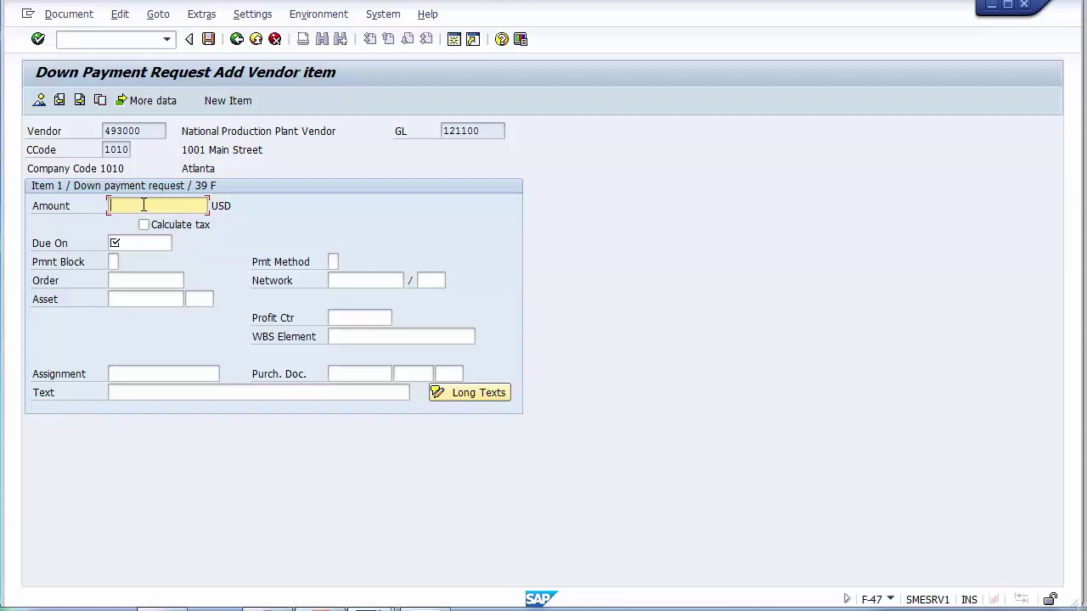
- Set the down payment request's amount to 50000 USD
{"action": "type", "text": "50"}
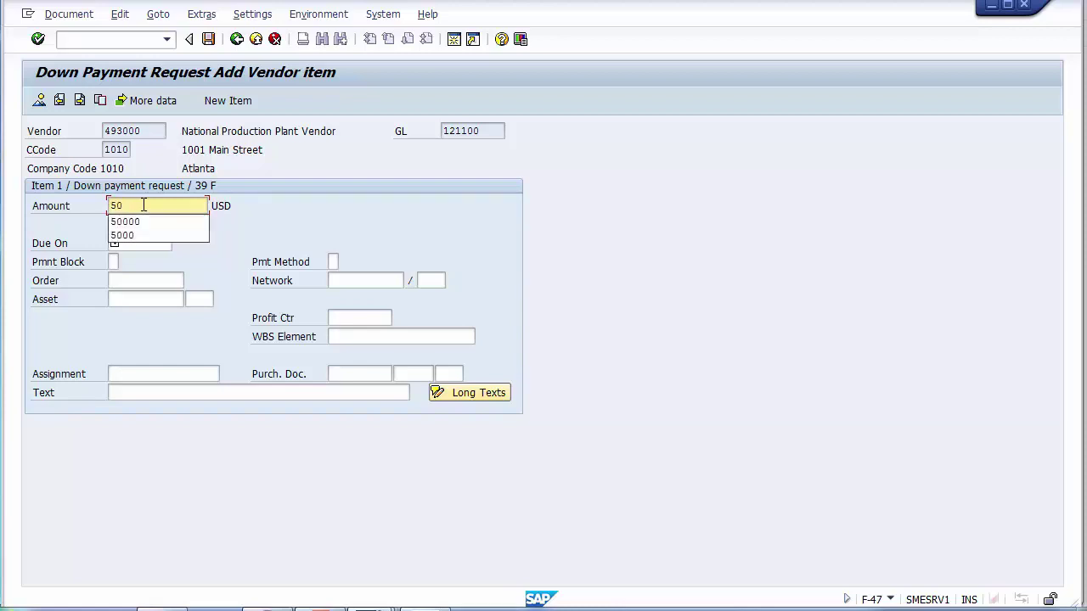
{"action": "key", "text": "Down"}
{"action": "key", "text": "Return"}
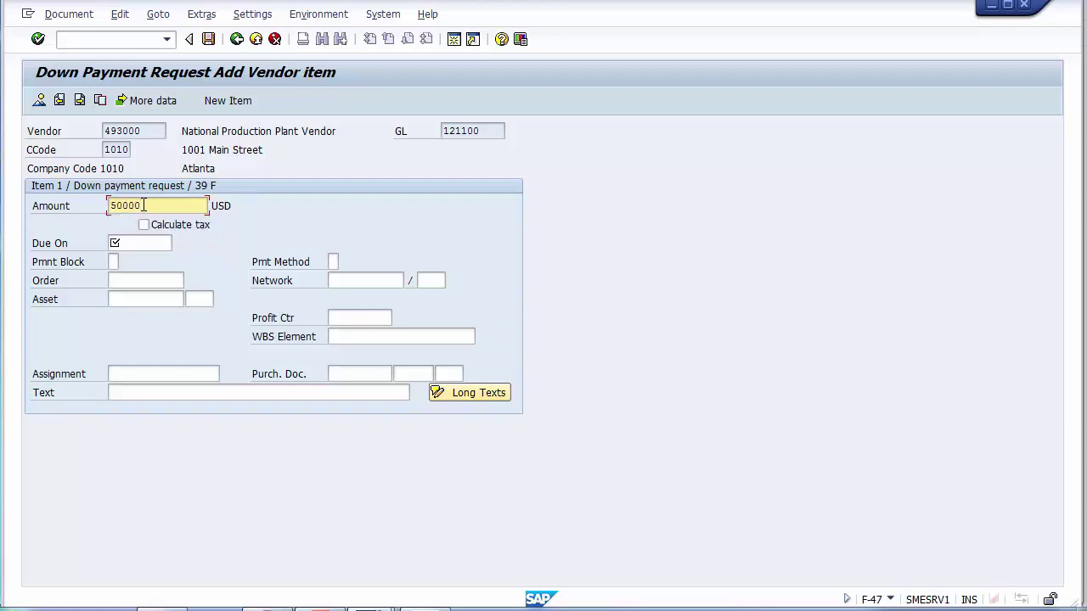
{"action": "key", "text": "Tab"}
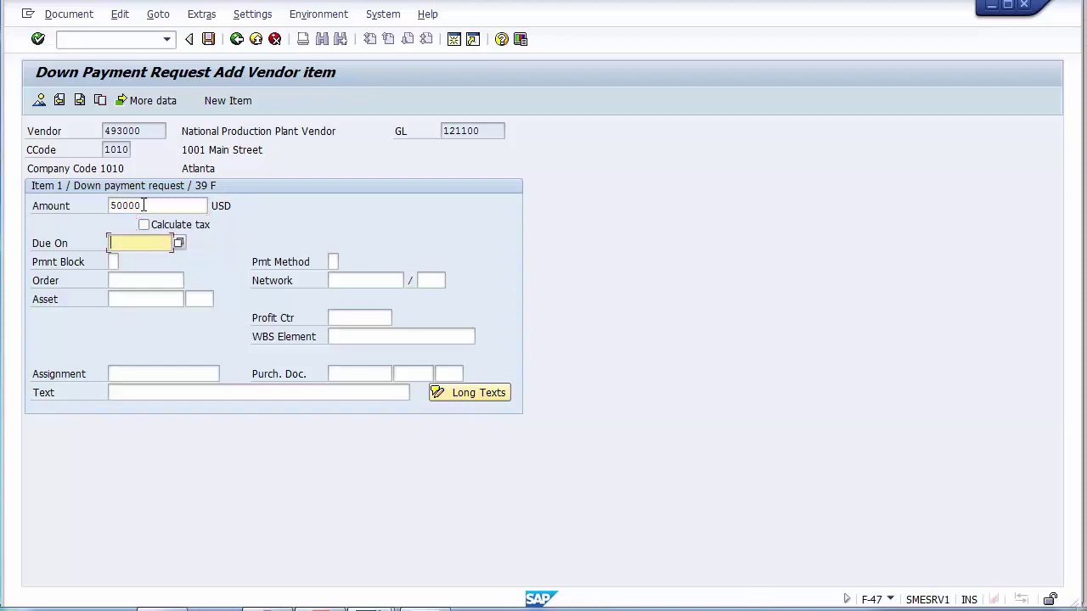
- Set the down payment request's due date to 06/30/2014
{"action": "type", "text": "3006"}
{"action": "type", "text": "2014"}
{"action": "key", "text": "Home"}
{"action": "type", "text": "06"}
{"action": "key", "text": "Delete"}
{"action": "key", "text": "Delete"}
{"action": "key", "text": "Delete"}
{"action": "key", "text": "Delete"}
{"action": "key", "text": "Delete"}
{"action": "key", "text": "Delete"}
{"action": "key", "text": "Delete"}
{"action": "key", "text": "Delete"}
{"action": "type", "text": "/30/2014"}
- Set the vendor item's text to "Adv payment reqest for Building material"
{"action": "key", "text": "Tab"}
{"action": "key", "text": "Tab"}
{"action": "key", "text": "Tab"}
{"action": "key", "text": "Tab"}
{"action": "key", "text": "Tab"}
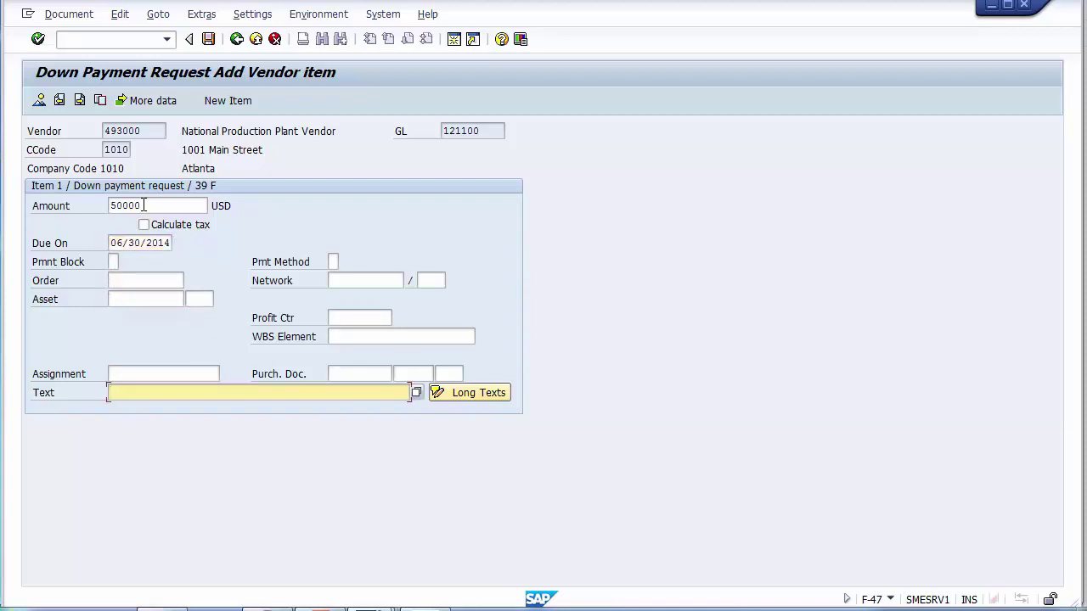
{"action": "type", "text": "Dowm"}
{"action": "key", "text": "BackSpace"}
{"action": "key", "text": "BackSpace"}
{"action": "key", "text": "BackSpace"}
{"action": "key", "text": "BackSpace"}
{"action": "key", "text": "BackSpace"}
{"action": "type", "text": "Adv"}
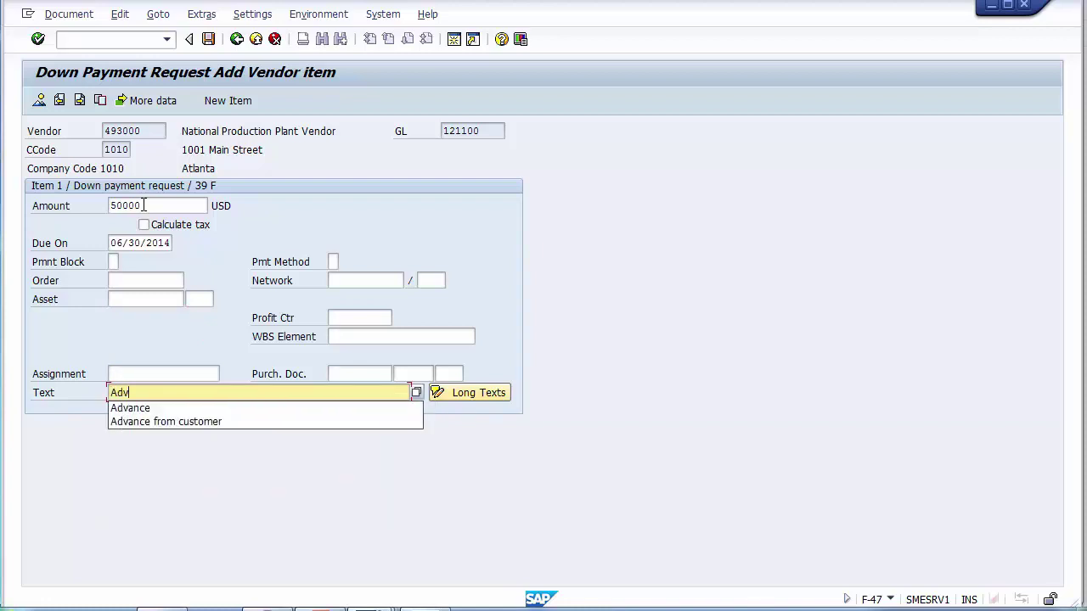
{"action": "type", "text": " payme"}
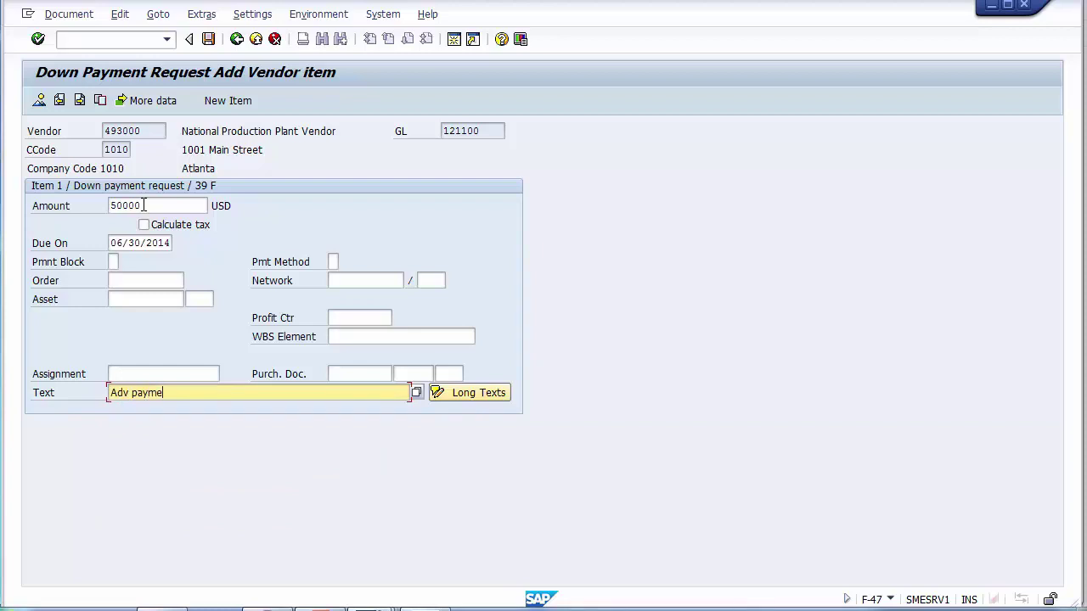
{"action": "type", "text": "nt reqest for Building material"}
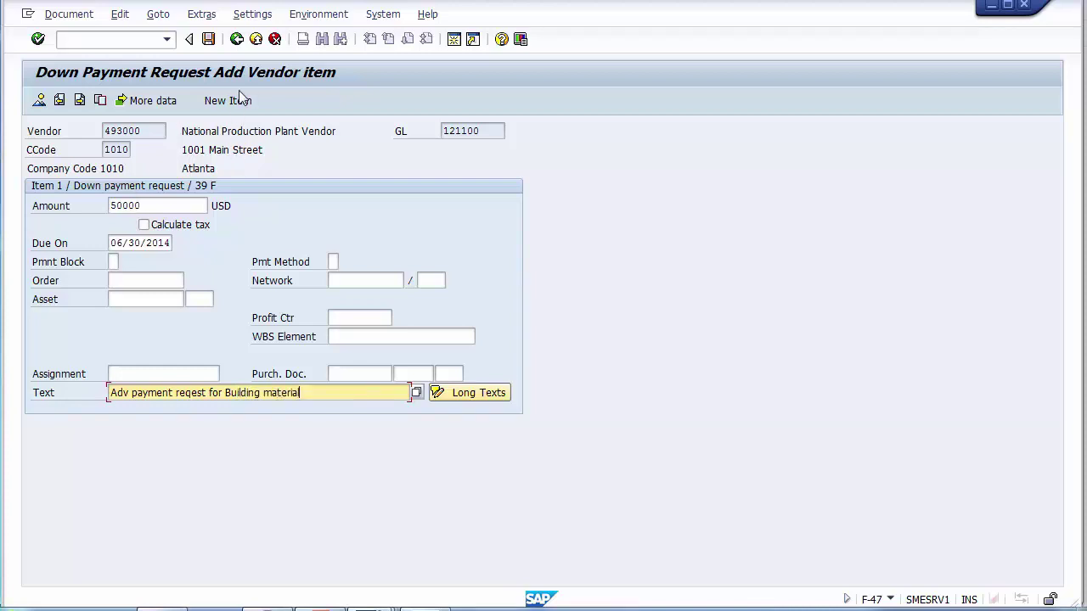
- Post the down payment request and begin a new transaction command with /n
{"action": "left_click", "coordinate": [209, 41]}
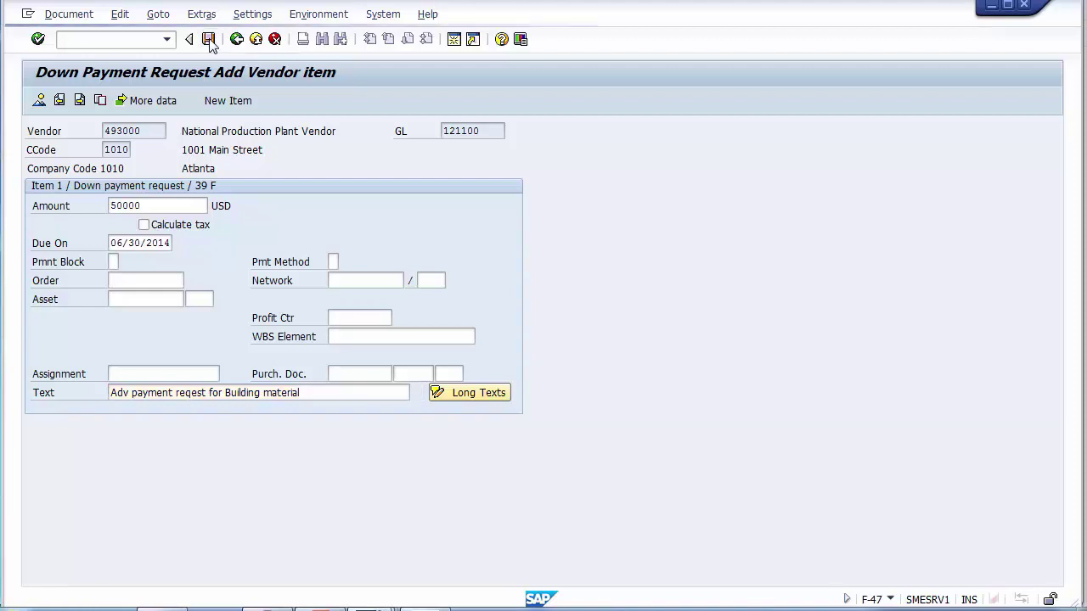
{"action": "left_click", "coordinate": [209, 41]}
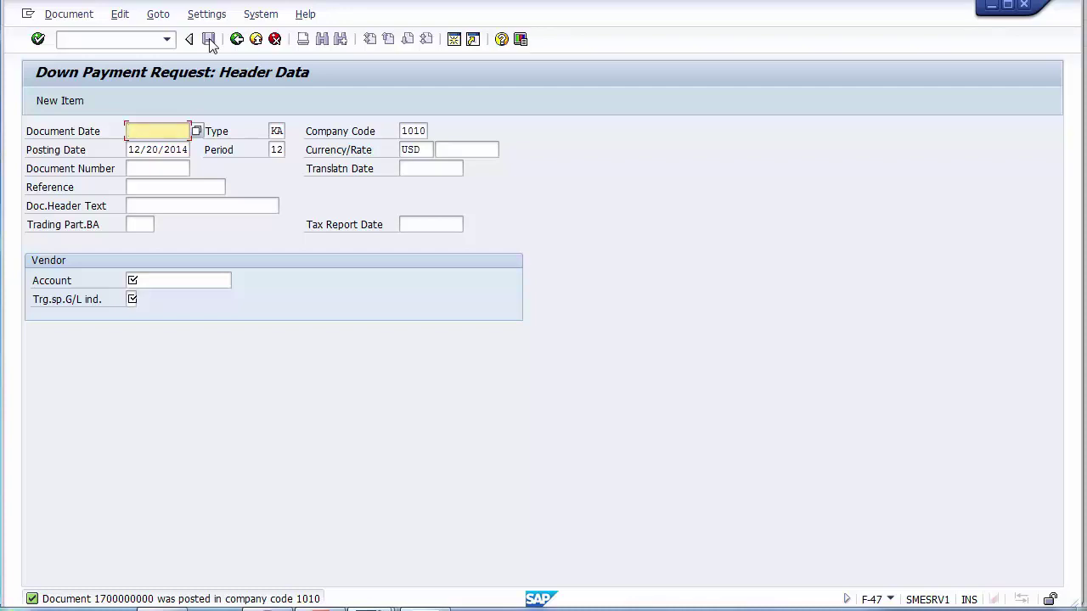
{"action": "left_click", "coordinate": [109, 40]}
{"action": "type", "text": "/n"}
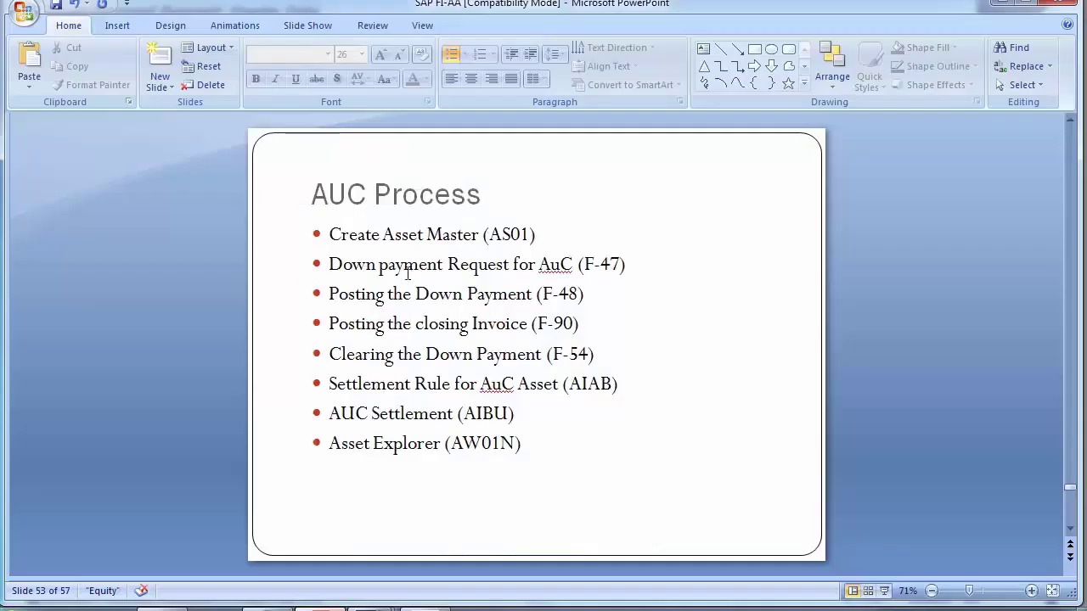
- Switch to the PowerPoint presentation and check the transaction code for posting the down payment on the AUC Process slide
{"action": "left_click", "coordinate": [332, 296]}
{"action": "left_click_drag", "start_coordinate": [362, 297], "coordinate": [614, 296]}
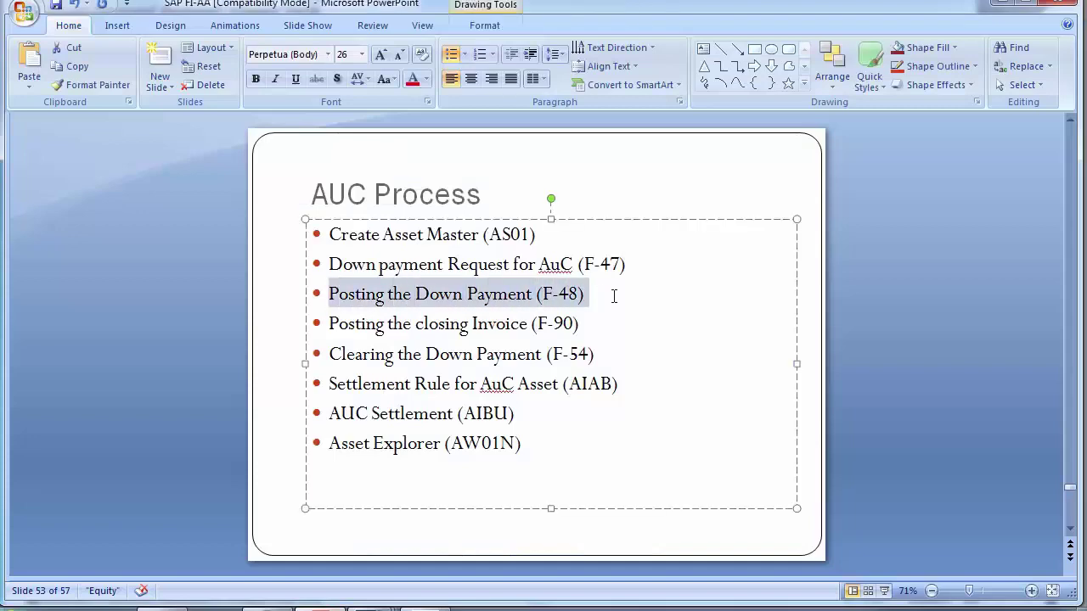
- Switch back to SAP and start the vendor down payment posting with transaction /nF-48
{"action": "left_click", "coordinate": [145, 295]}
{"action": "key", "text": "alt+Tab"}
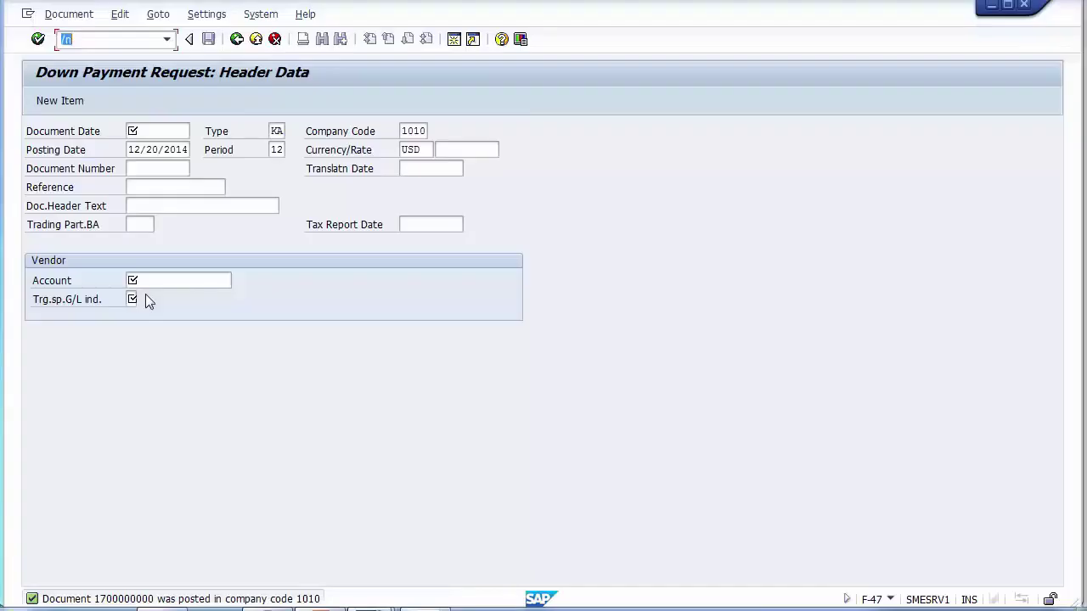
{"action": "type", "text": "/nF-48"}
{"action": "key", "text": "Return"}
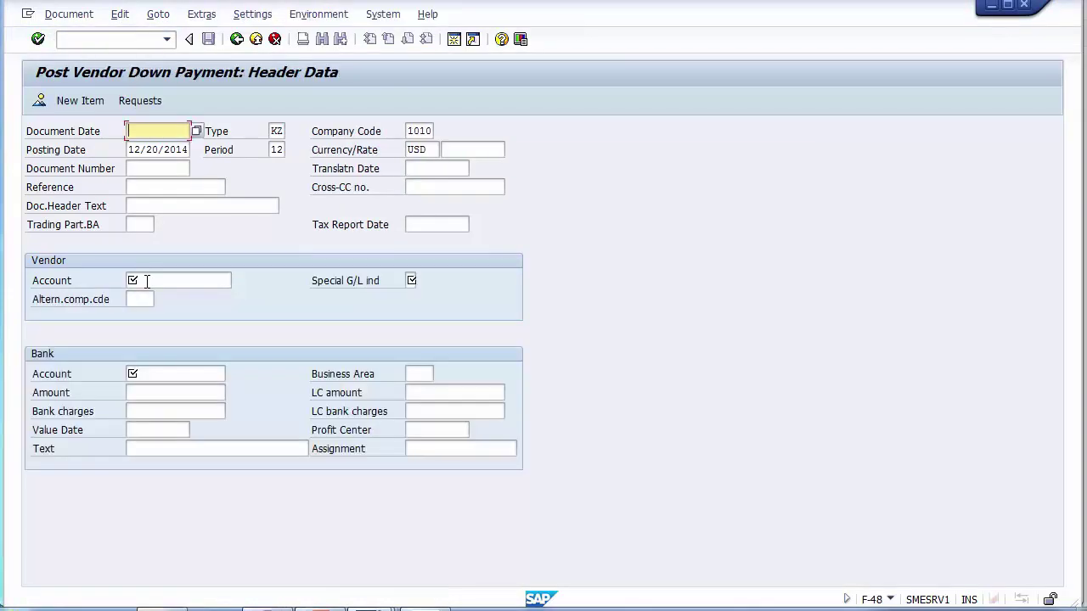
- Set the vendor down payment's document date and posting date to 04/01/2014
{"action": "key", "text": "Down"}
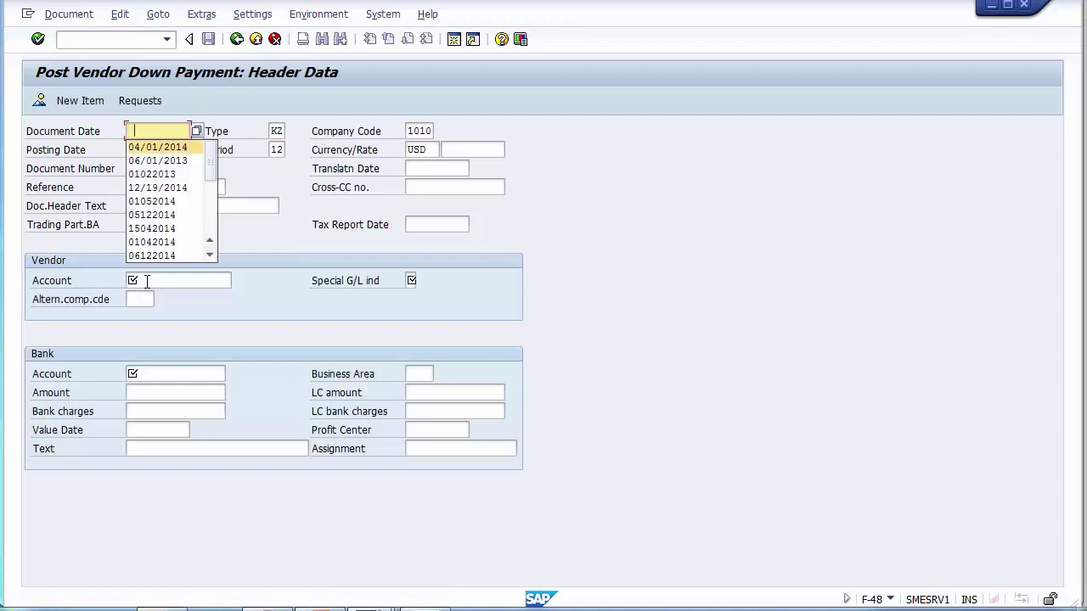
{"action": "key", "text": "Return"}
{"action": "key", "text": "Tab"}
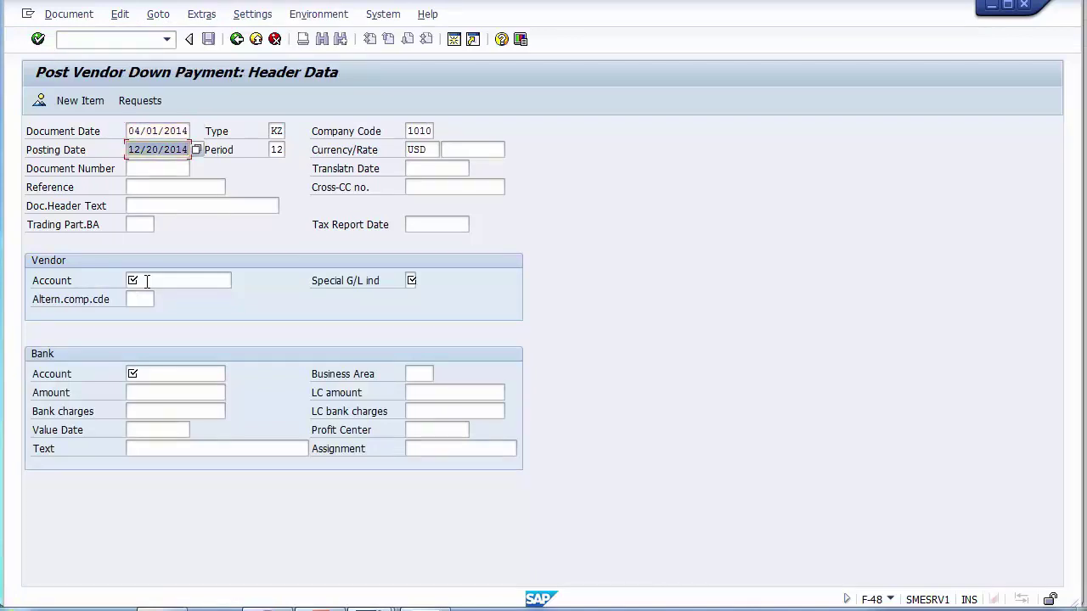
{"action": "key", "text": "Down"}
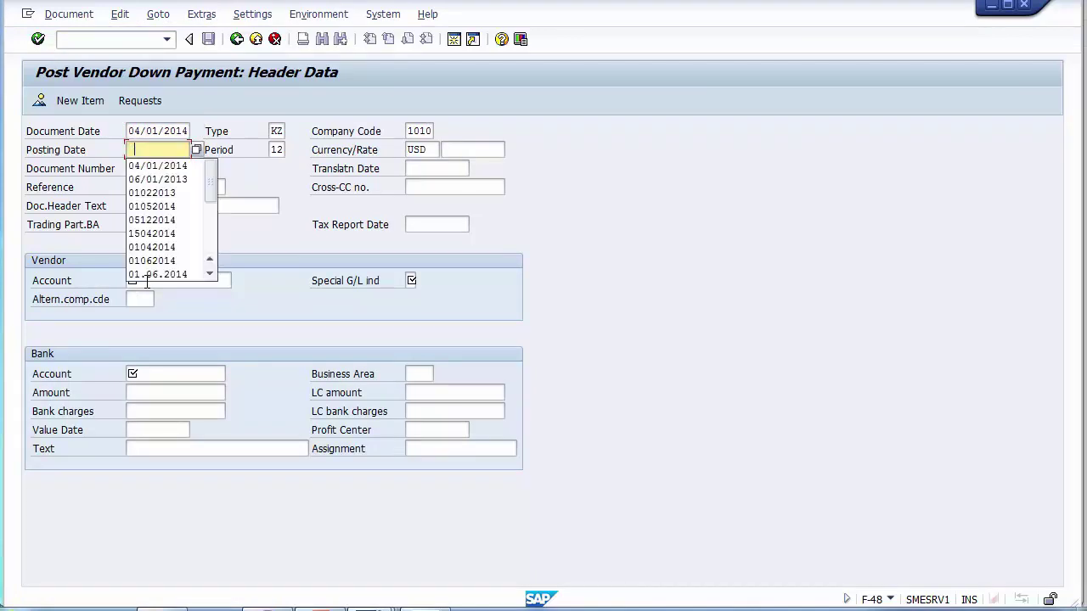
{"action": "key", "text": "Down"}
{"action": "key", "text": "Return"}
{"action": "key", "text": "Tab"}
{"action": "key", "text": "Tab"}
{"action": "key", "text": "Tab"}
{"action": "key", "text": "Tab"}
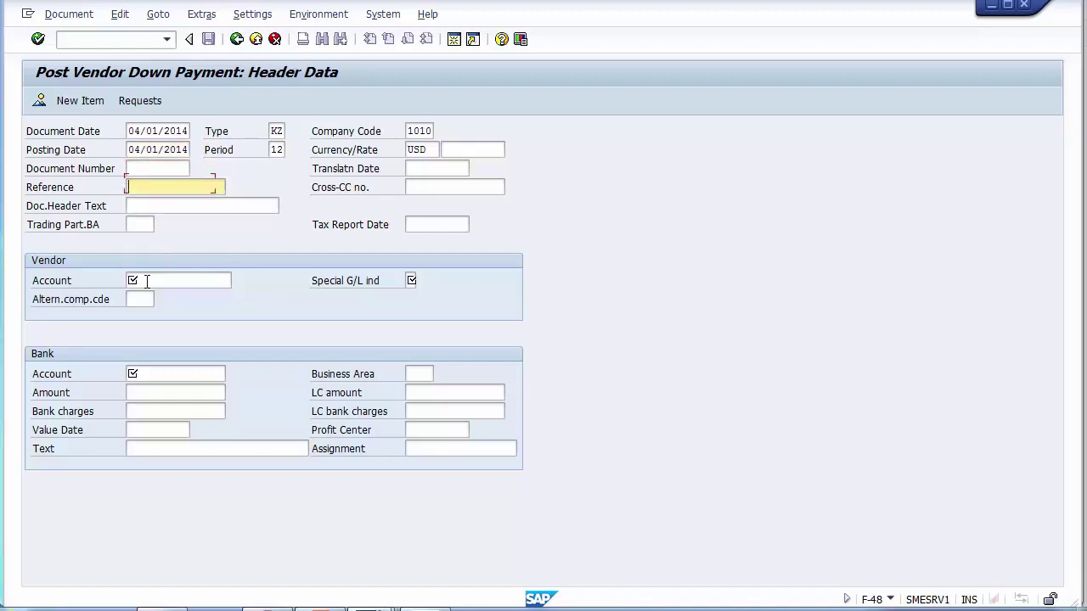
- Enter the vendor's account number in the down payment header and set the special G/L indicator to M
{"action": "left_click", "coordinate": [147, 281]}
{"action": "key", "text": "Down"}
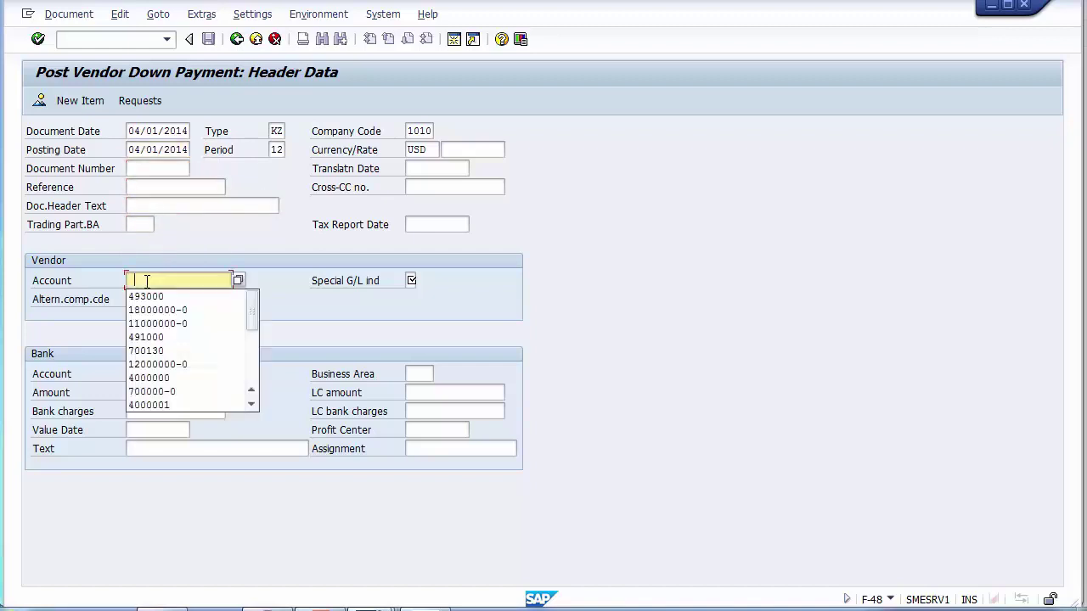
{"action": "key", "text": "Down"}
{"action": "key", "text": "Return"}
{"action": "key", "text": "Tab"}
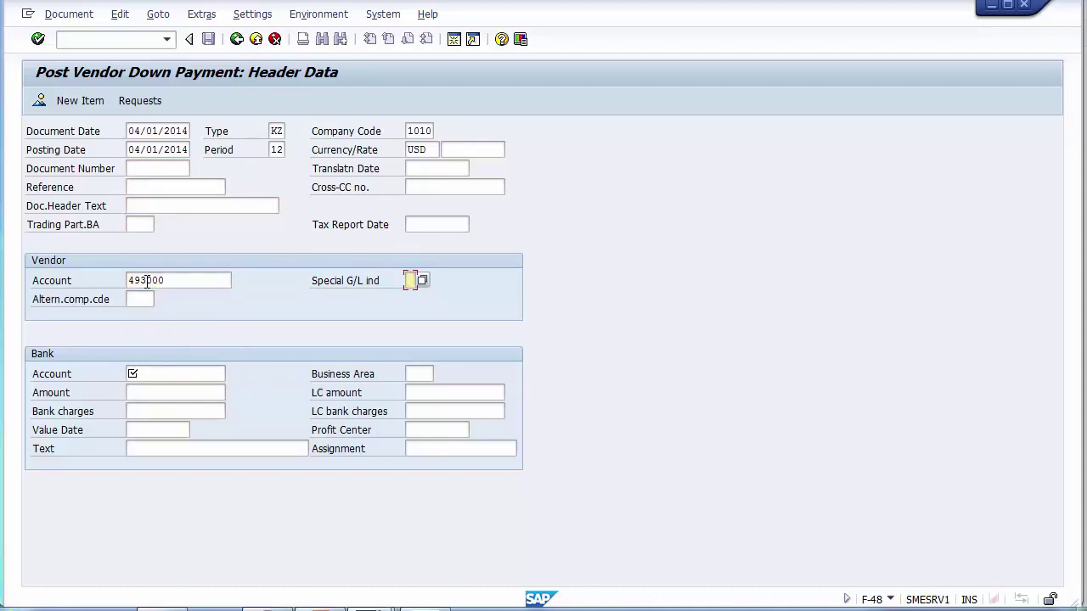
{"action": "key", "text": "Down"}
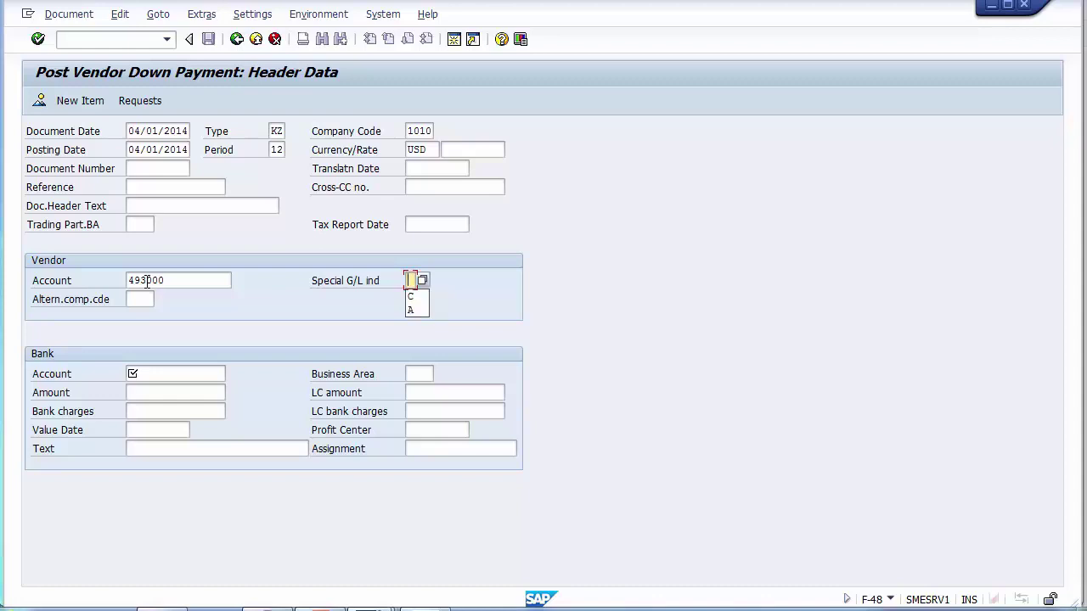
{"action": "type", "text": "M"}
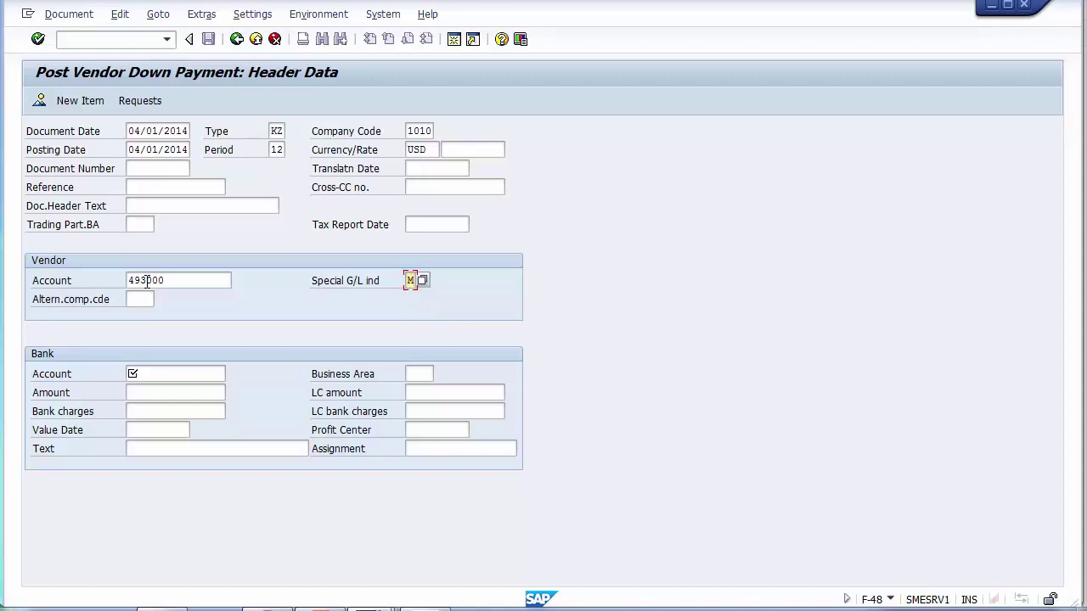
{"action": "key", "text": "Tab"}
{"action": "key", "text": "Tab"}
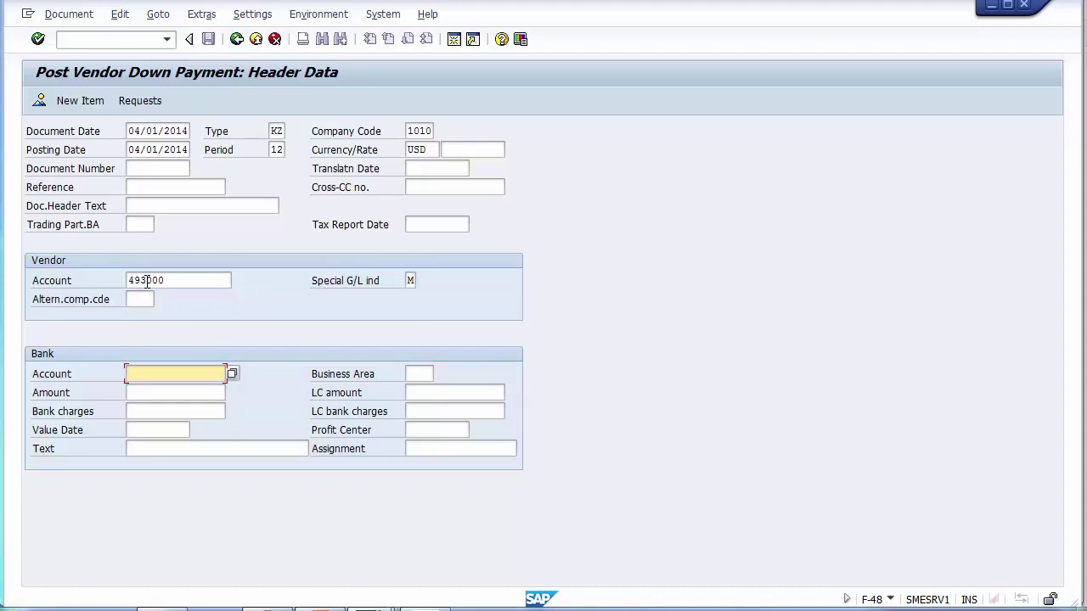
- Try to find the bank account by searching company code 1010's G/L account numbers for Bank*
{"action": "key", "text": "F4"}
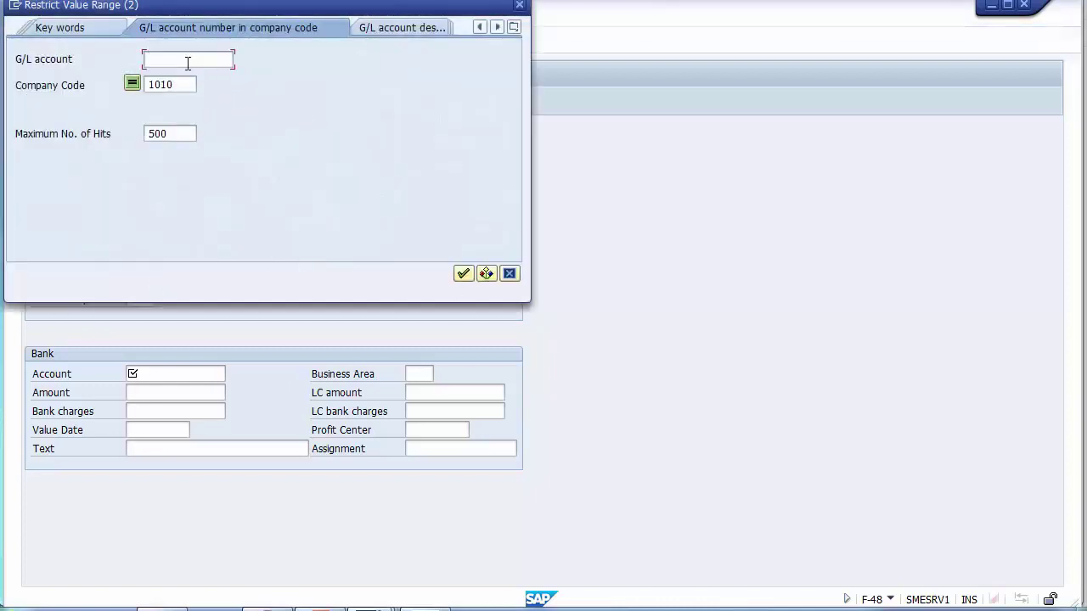
{"action": "type", "text": "Bank"}
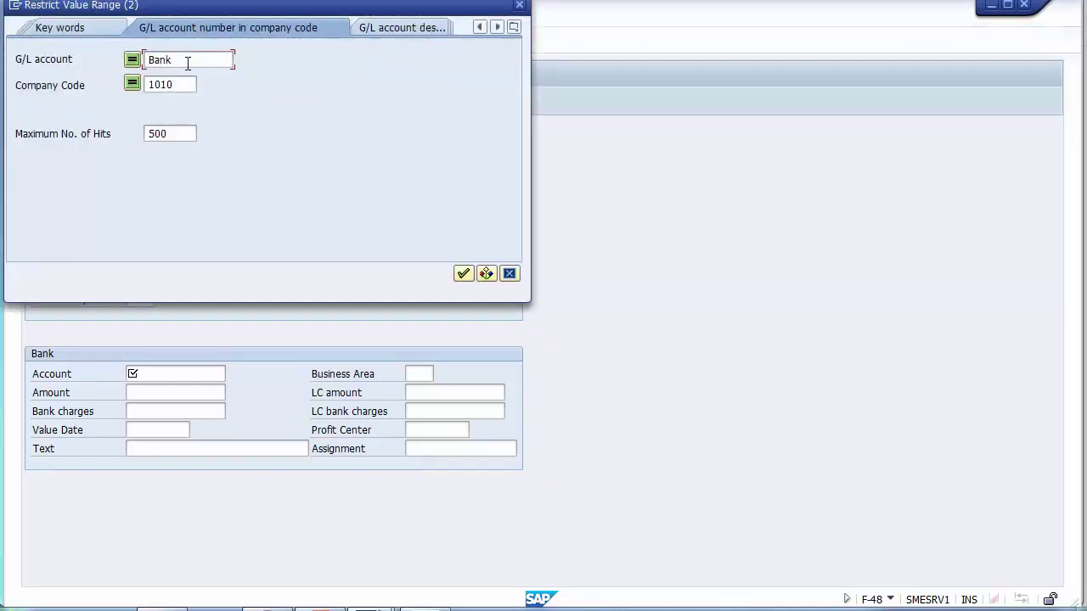
{"action": "type", "text": "*"}
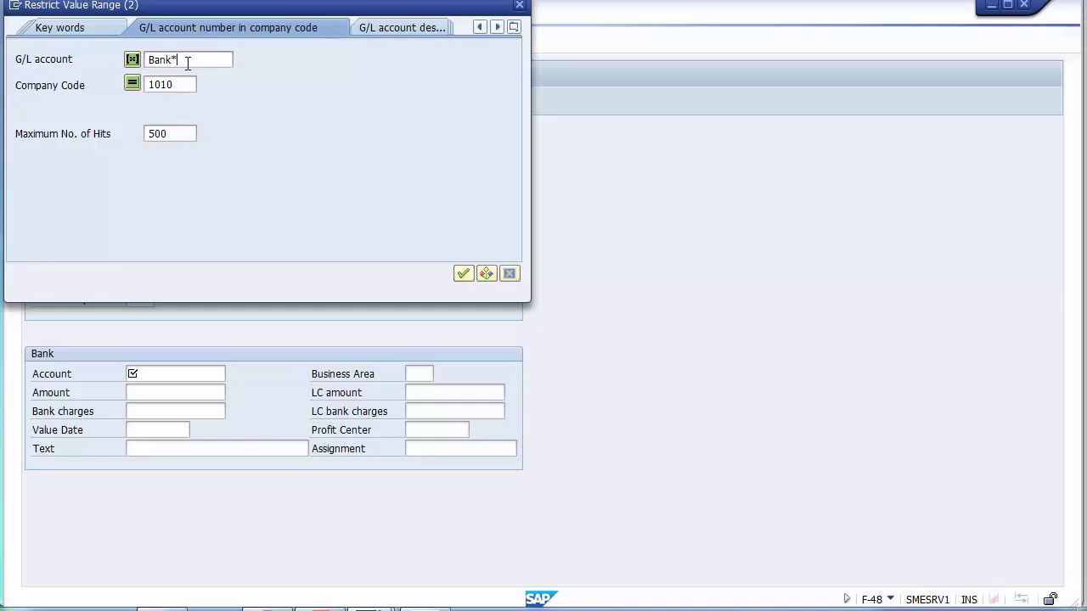
{"action": "key", "text": "BackSpace"}
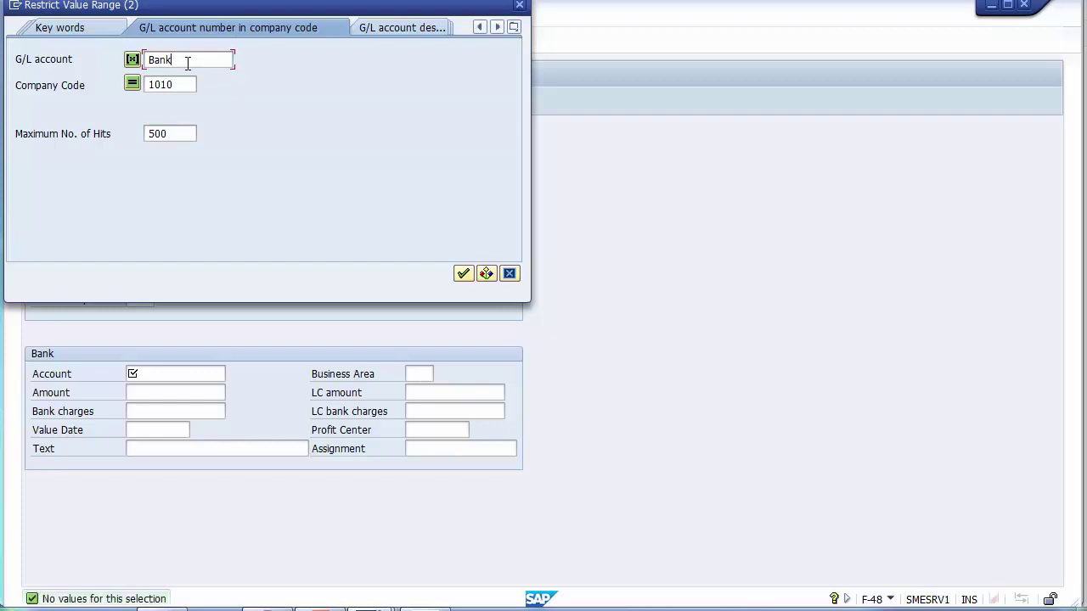
{"action": "key", "text": "BackSpace"}
{"action": "key", "text": "BackSpace"}
{"action": "key", "text": "BackSpace"}
{"action": "key", "text": "BackSpace"}
- Search the G/L account descriptions in company code 1010 for the long text Bank*
{"action": "left_click", "coordinate": [381, 28]}
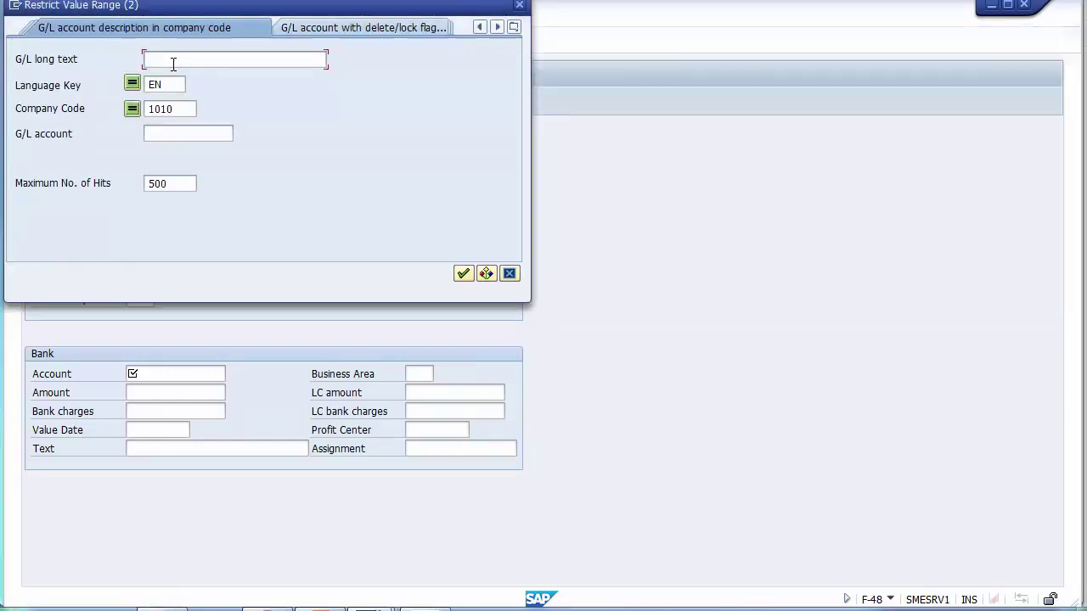
{"action": "type", "text": "Bank*"}
{"action": "key", "text": "Return"}
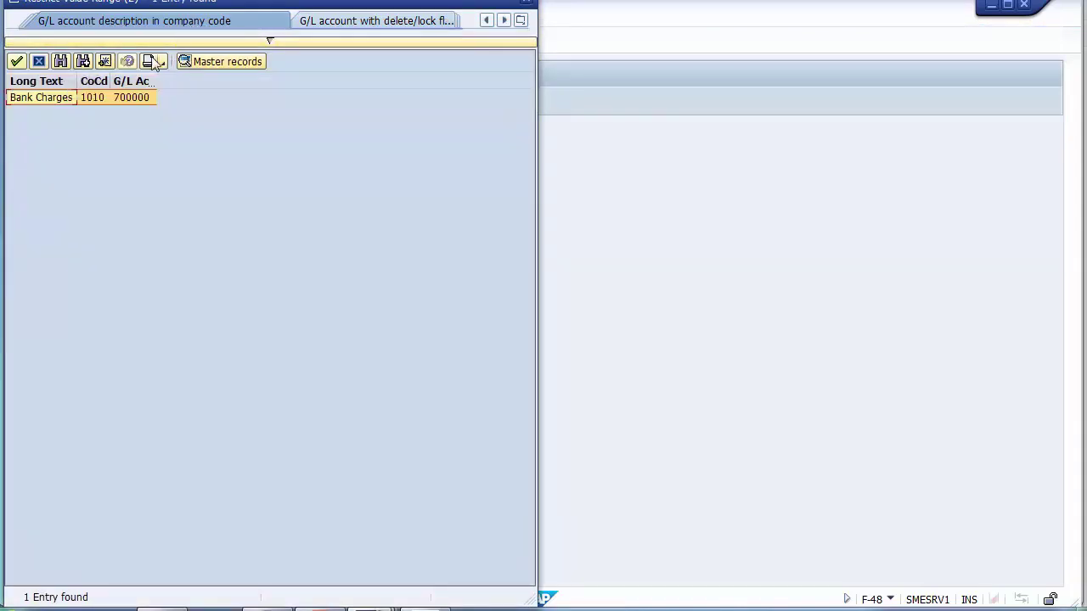
{"action": "left_click", "coordinate": [39, 60]}
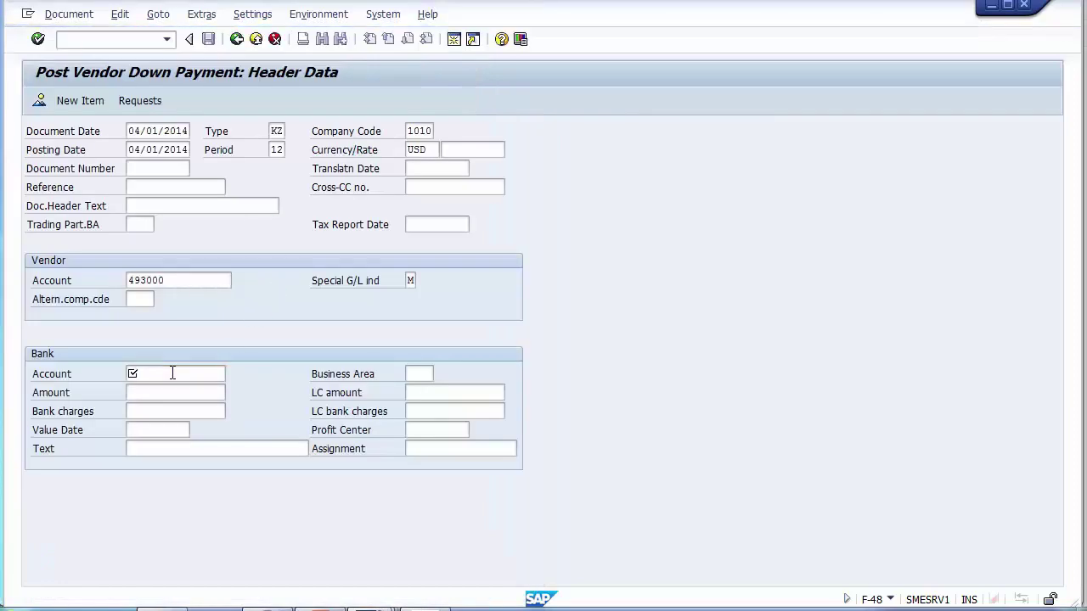
- Choose Concentration Account - Checks Out from company code 1010's G/L accounts as the down payment's bank account
{"action": "key", "text": "F4"}
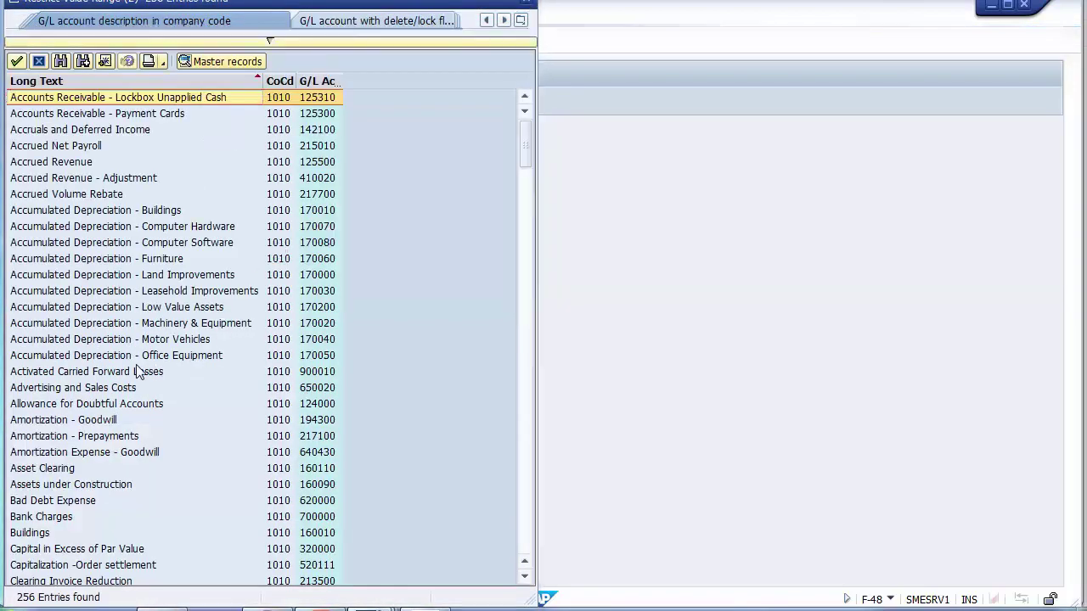
{"action": "left_click", "coordinate": [89, 389]}
{"action": "key", "text": "Down"}
{"action": "key", "text": "Down"}
{"action": "key", "text": "Down"}
{"action": "key", "text": "Down"}
{"action": "key", "text": "Down"}
{"action": "key", "text": "Down"}
{"action": "key", "text": "Down"}
{"action": "key", "text": "Down"}
{"action": "key", "text": "Down"}
{"action": "key", "text": "Down"}
{"action": "key", "text": "Down"}
{"action": "key", "text": "Down"}
{"action": "key", "text": "Down"}
{"action": "key", "text": "Down"}
{"action": "key", "text": "Down"}
{"action": "key", "text": "Down"}
{"action": "key", "text": "Down"}
{"action": "key", "text": "Down"}
{"action": "key", "text": "Down"}
{"action": "key", "text": "Down"}
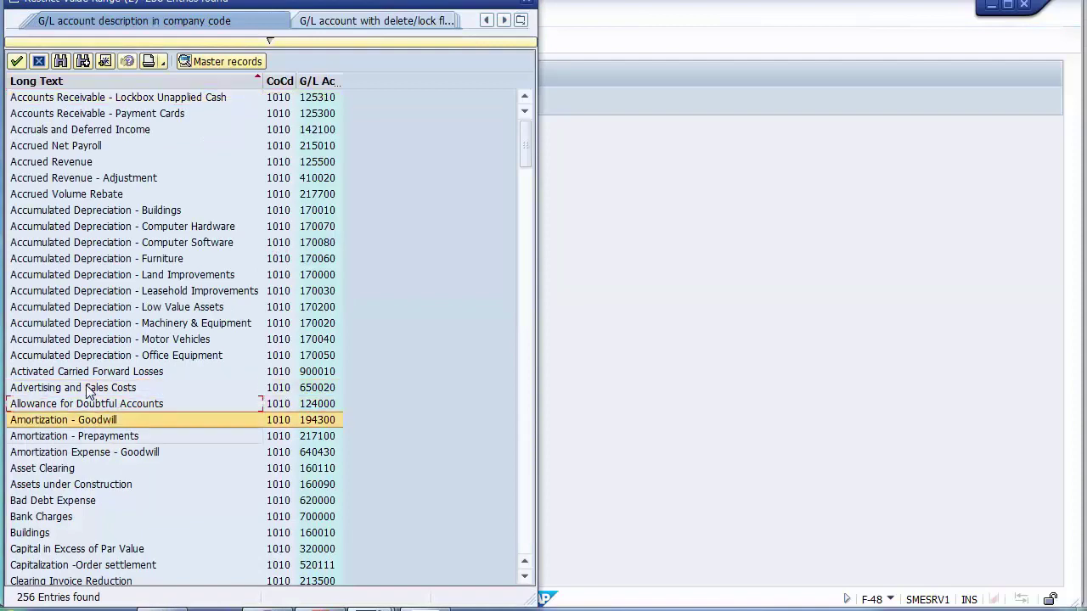
{"action": "key", "text": "Up"}
{"action": "key", "text": "Up"}
{"action": "key", "text": "Up"}
{"action": "key", "text": "Up"}
{"action": "key", "text": "Up"}
{"action": "key", "text": "Up"}
{"action": "key", "text": "Up"}
{"action": "key", "text": "Up"}
{"action": "key", "text": "Up"}
{"action": "key", "text": "Up"}
{"action": "key", "text": "Up"}
{"action": "key", "text": "Up"}
{"action": "key", "text": "Up"}
{"action": "key", "text": "Up"}
{"action": "key", "text": "Up"}
{"action": "key", "text": "Up"}
{"action": "key", "text": "Up"}
{"action": "key", "text": "Up"}
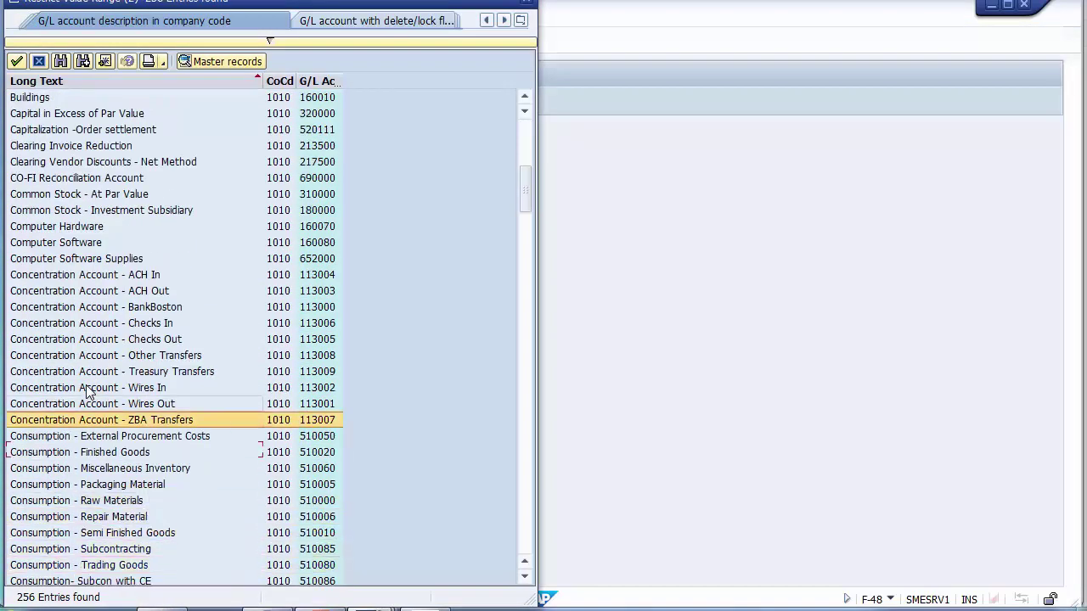
{"action": "key", "text": "Down"}
{"action": "key", "text": "Down"}
{"action": "key", "text": "Down"}
{"action": "key", "text": "Down"}
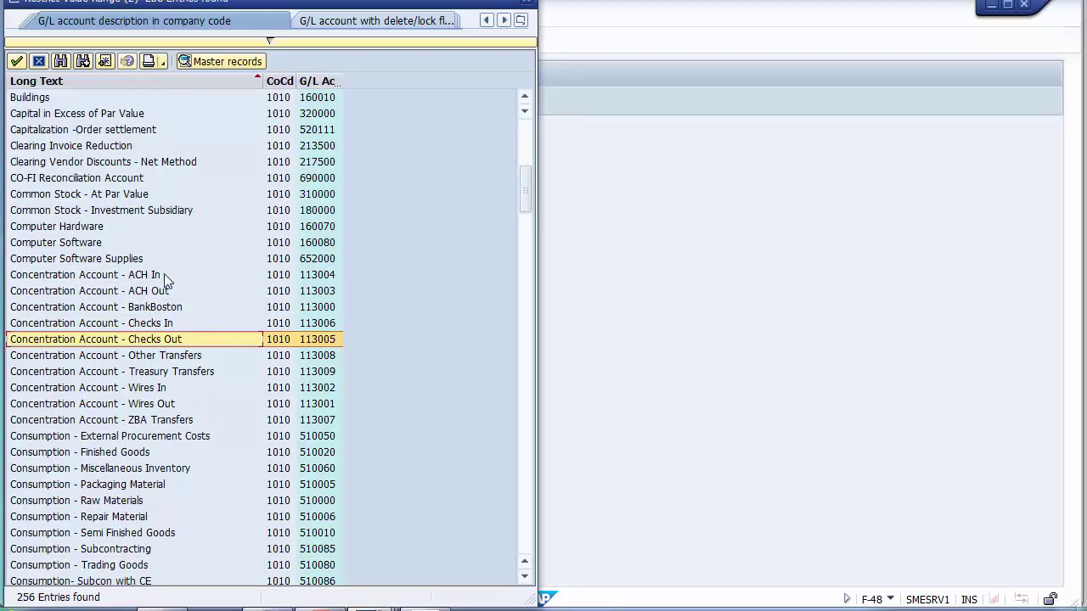
{"action": "double_click", "coordinate": [166, 339]}
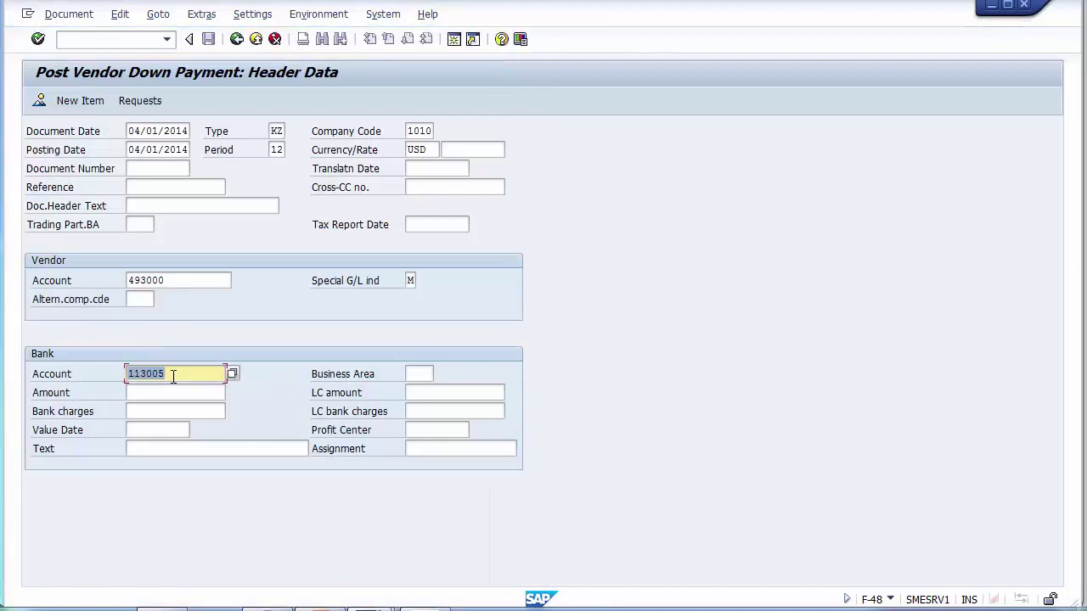
- Set the bank item's business area to 0001
{"action": "left_click", "coordinate": [421, 374]}
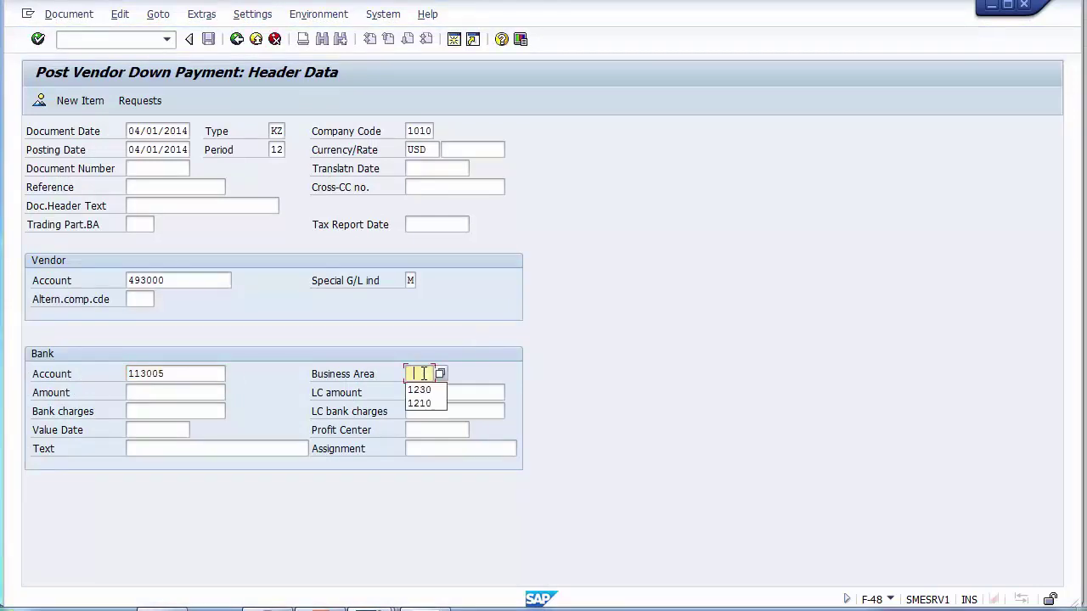
{"action": "double_click", "coordinate": [424, 374]}
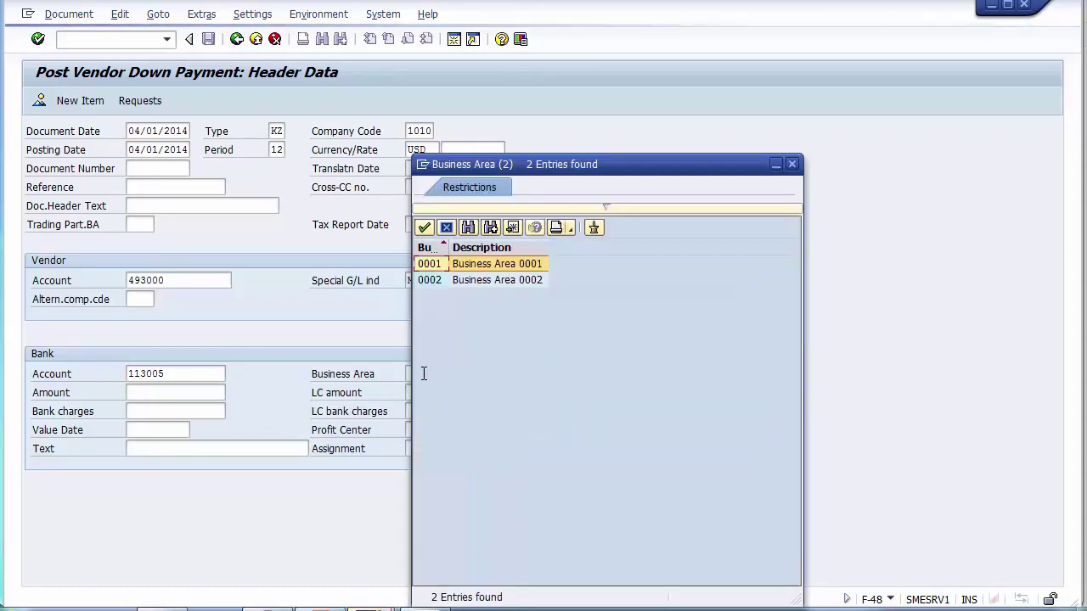
{"action": "key", "text": "Down"}
{"action": "key", "text": "Up"}
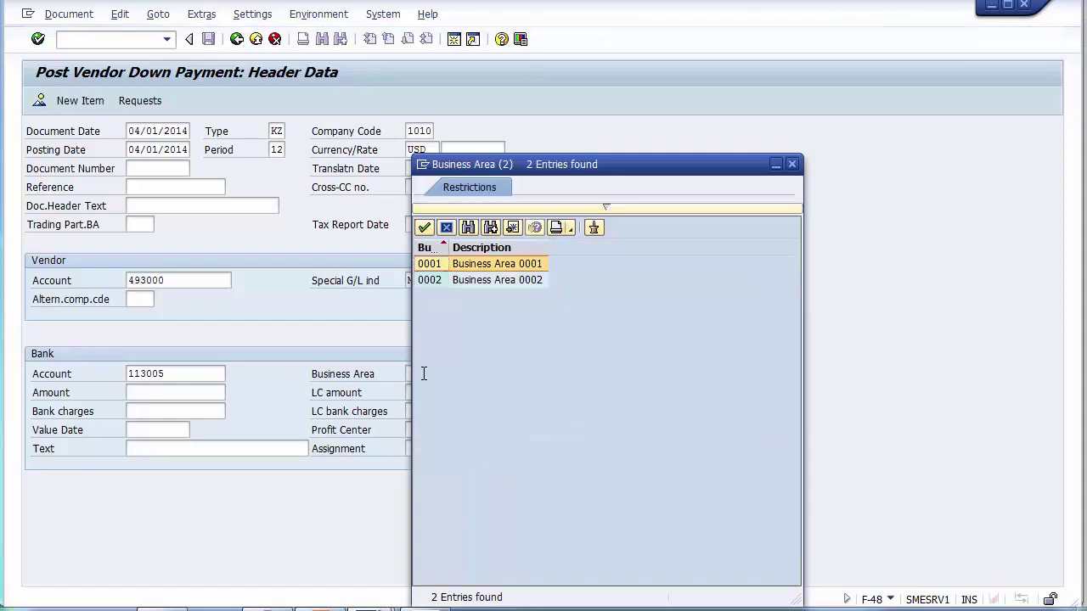
{"action": "key", "text": "Escape"}
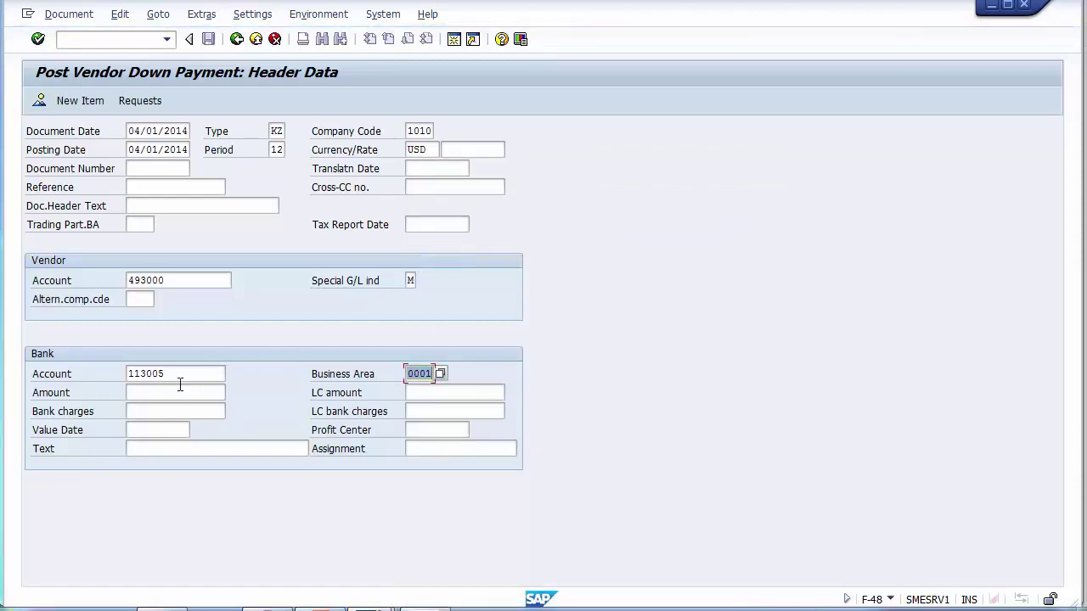
- Set the down payment's bank amount to 50000
{"action": "left_click", "coordinate": [174, 388]}
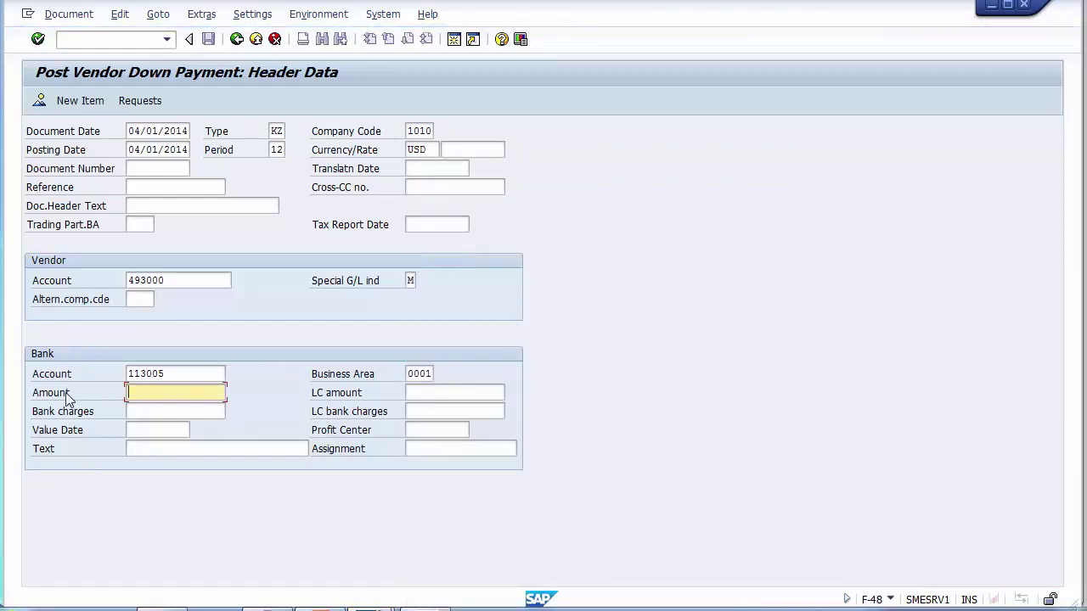
{"action": "left_click", "coordinate": [68, 394]}
{"action": "left_click", "coordinate": [135, 396]}
{"action": "type", "text": "50000"}
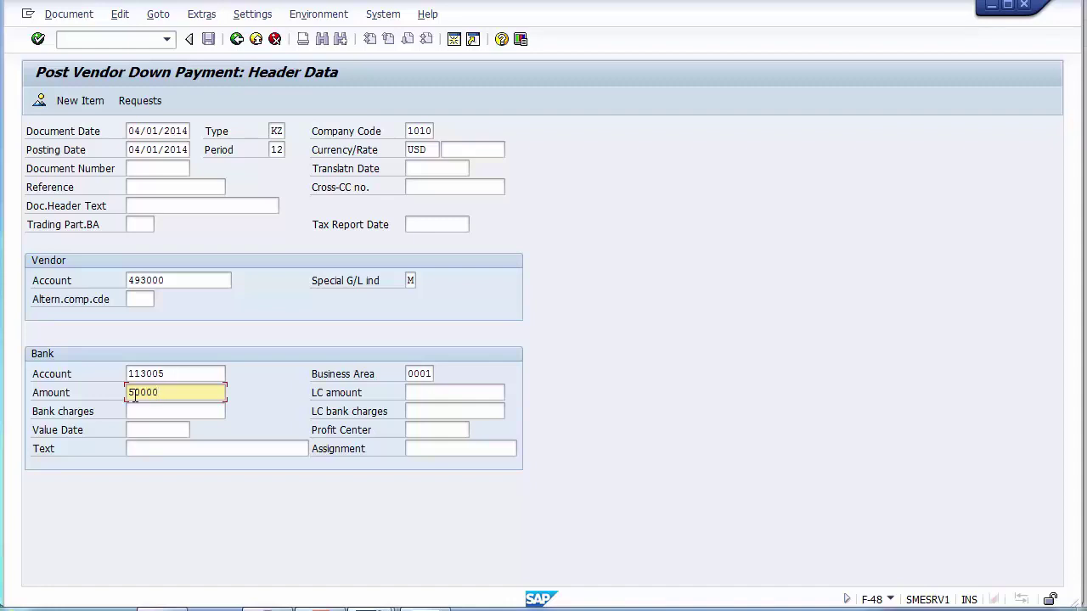
- Clear the bank item's business area and open the vendor's down payment requests
{"action": "left_click", "coordinate": [136, 104]}
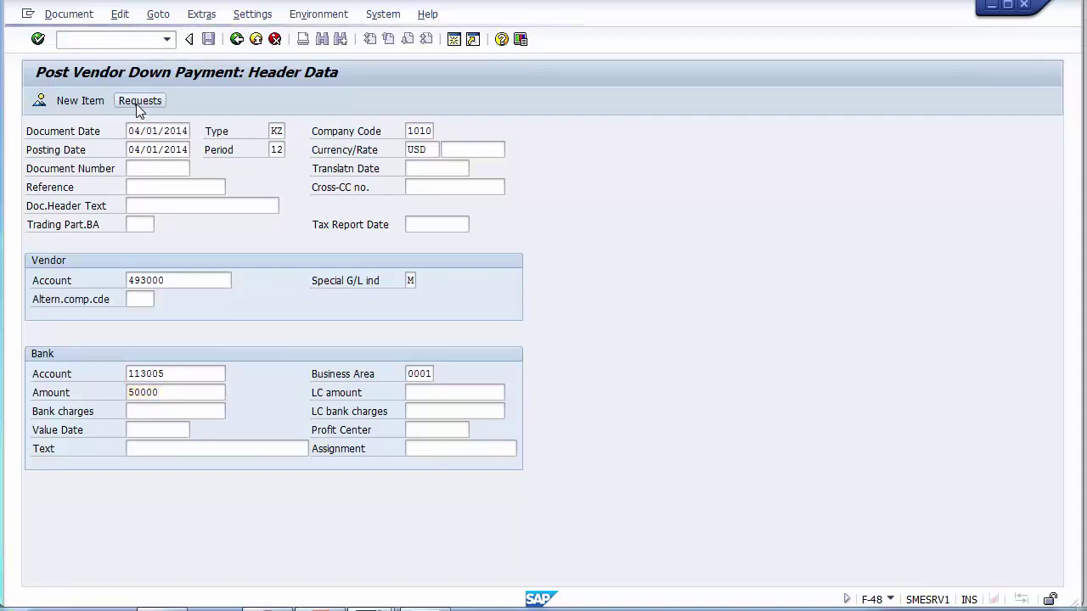
{"action": "key", "text": "Return"}
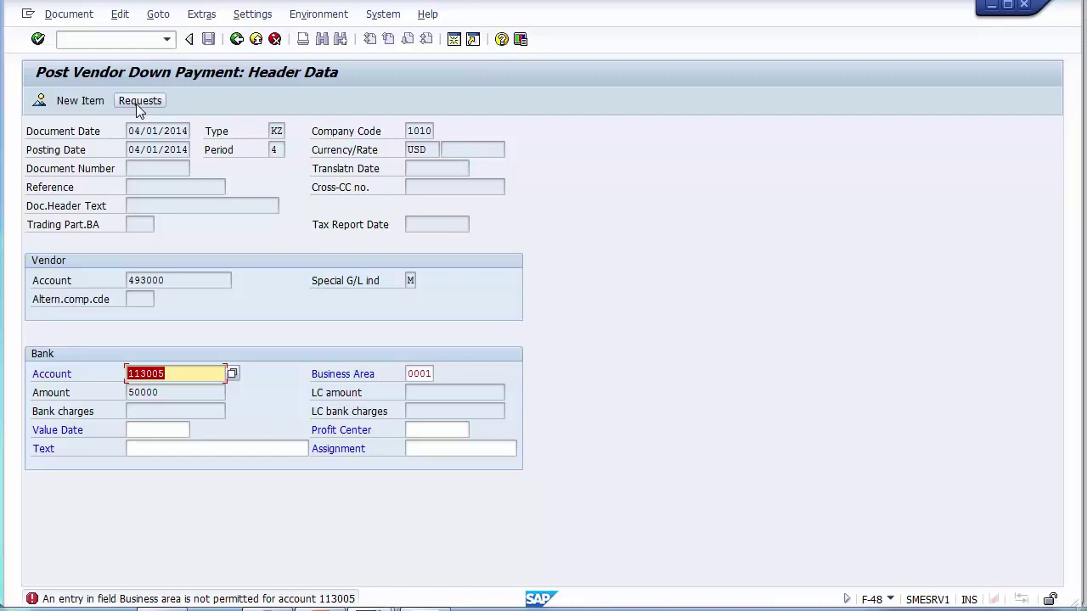
{"action": "key", "text": "Tab"}
{"action": "key", "text": "Delete"}
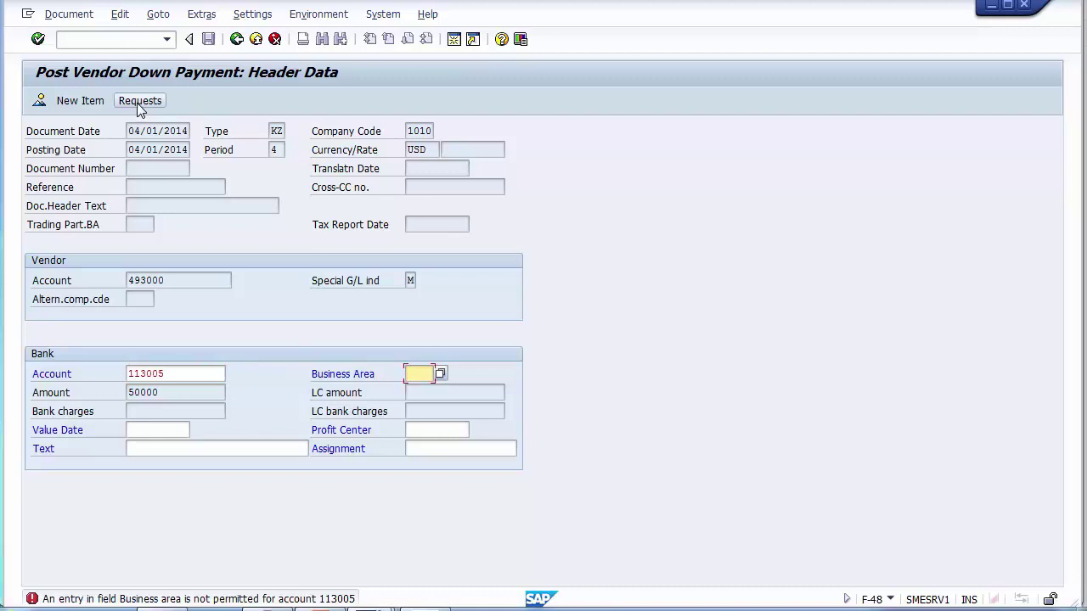
{"action": "left_click", "coordinate": [138, 102]}
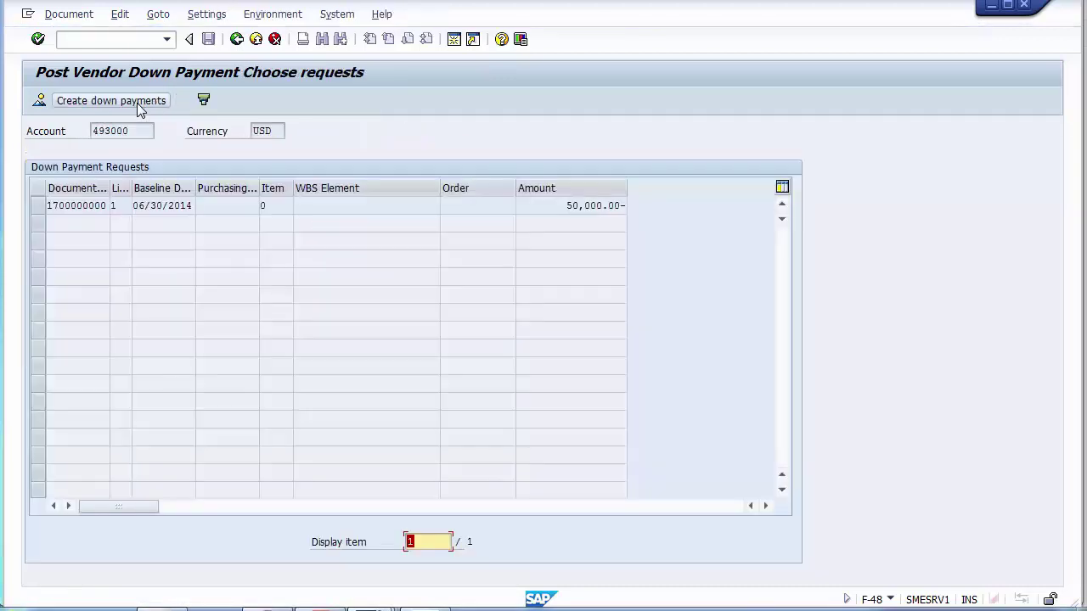
- Select the vendor's 50,000.00 down payment request with baseline date 06/30/2014 and simulate the down payment document
{"action": "left_click", "coordinate": [162, 205]}
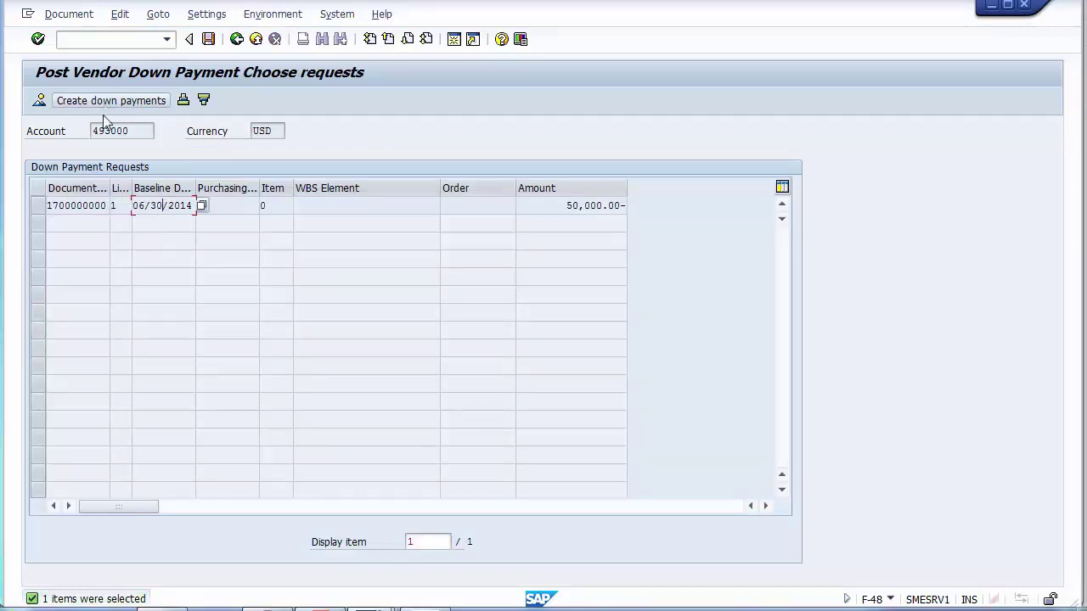
{"action": "double_click", "coordinate": [51, 207]}
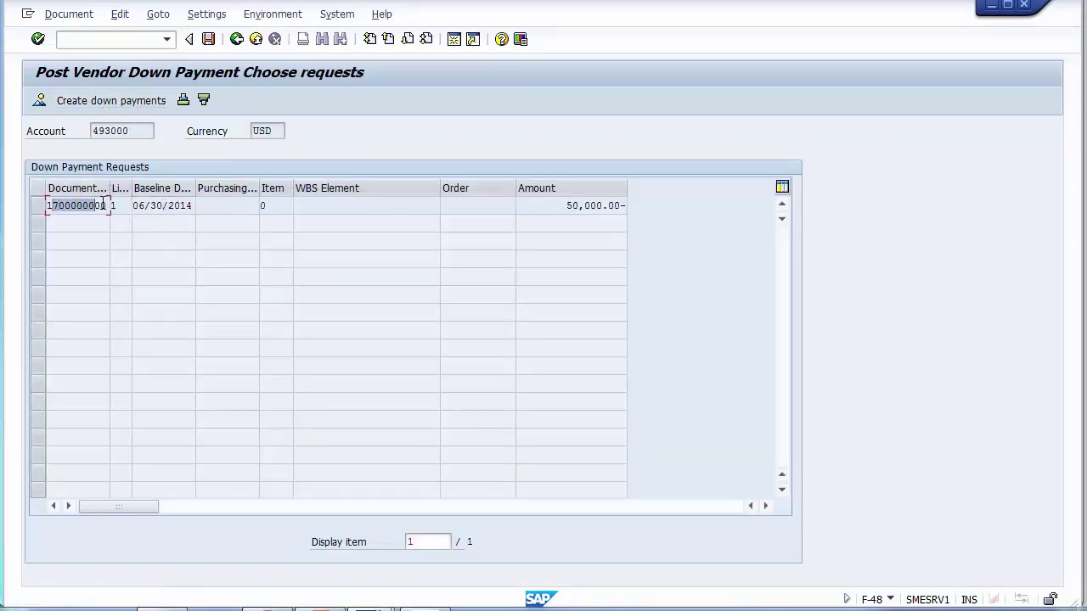
{"action": "left_click", "coordinate": [41, 212]}
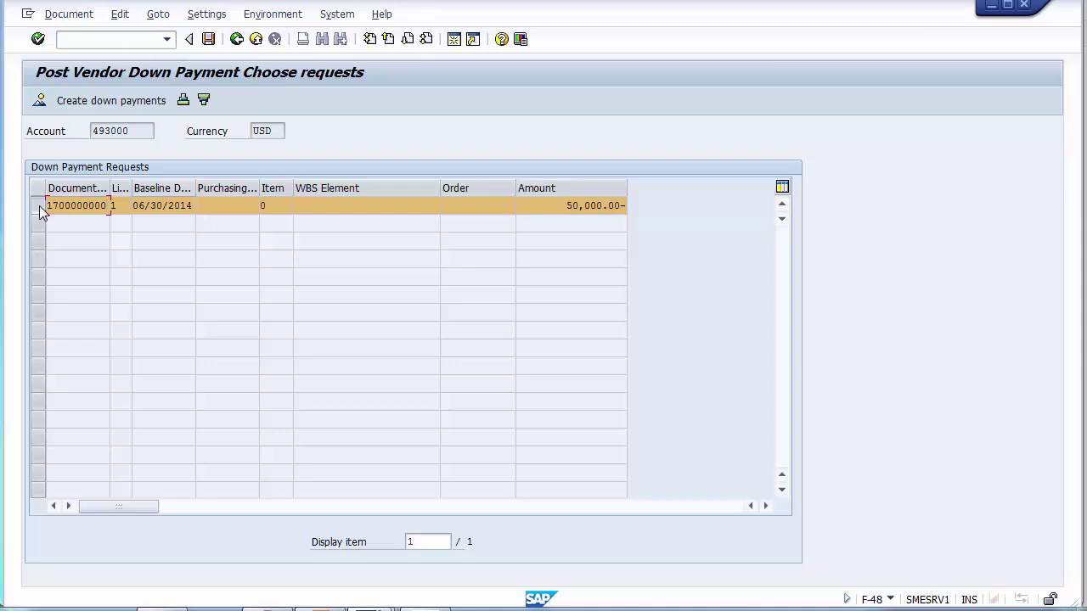
{"action": "left_click", "coordinate": [56, 13]}
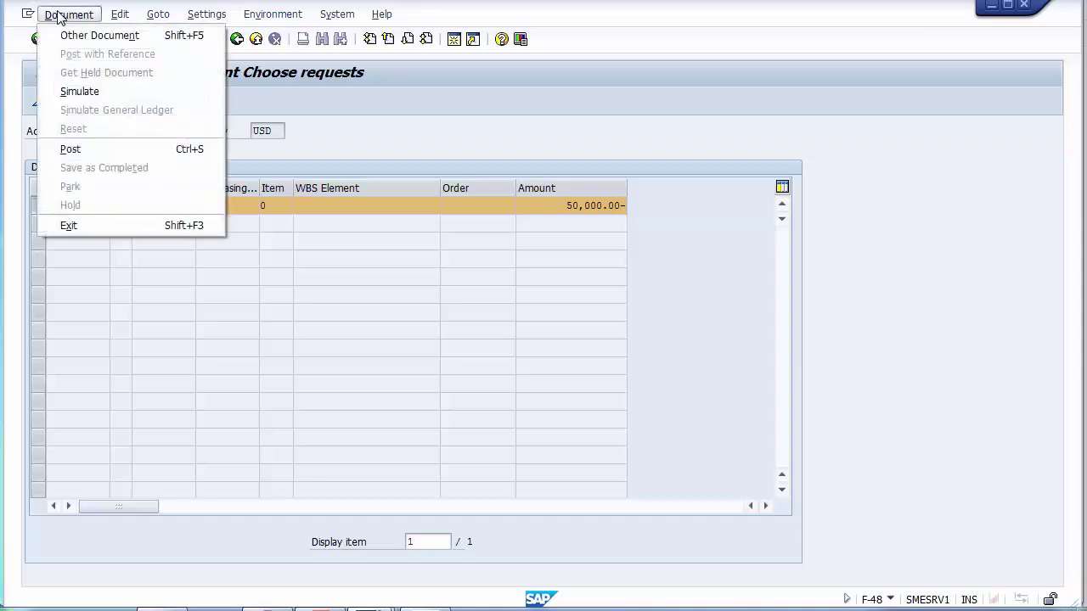
{"action": "left_click", "coordinate": [79, 92]}
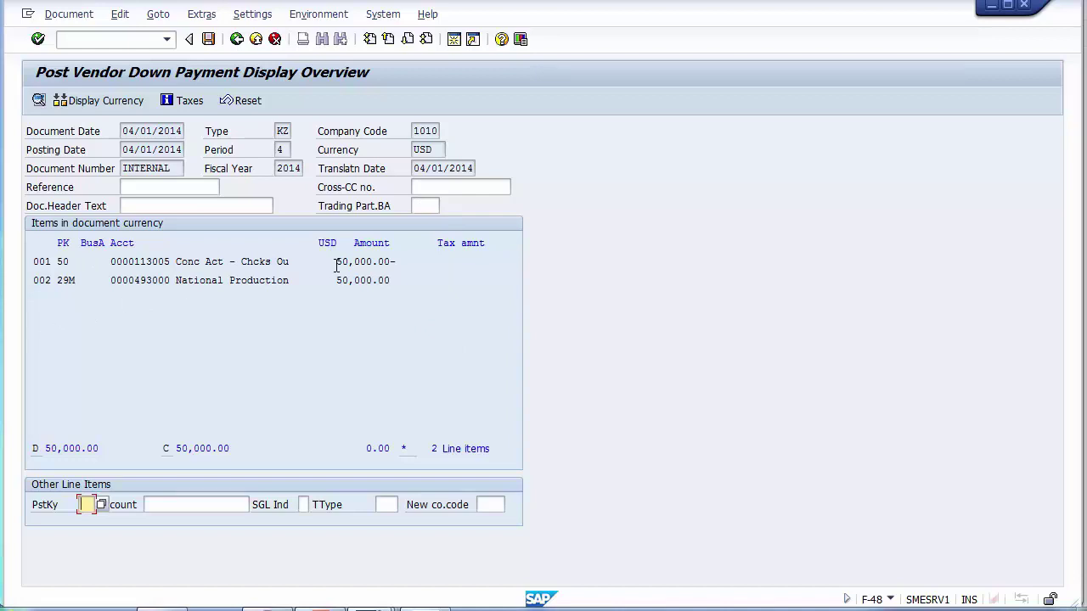
- Check the amounts of the bank and vendor line items and post the vendor down payment
{"action": "left_click_drag", "start_coordinate": [336, 278], "coordinate": [402, 287]}
{"action": "left_click_drag", "start_coordinate": [337, 261], "coordinate": [431, 261]}
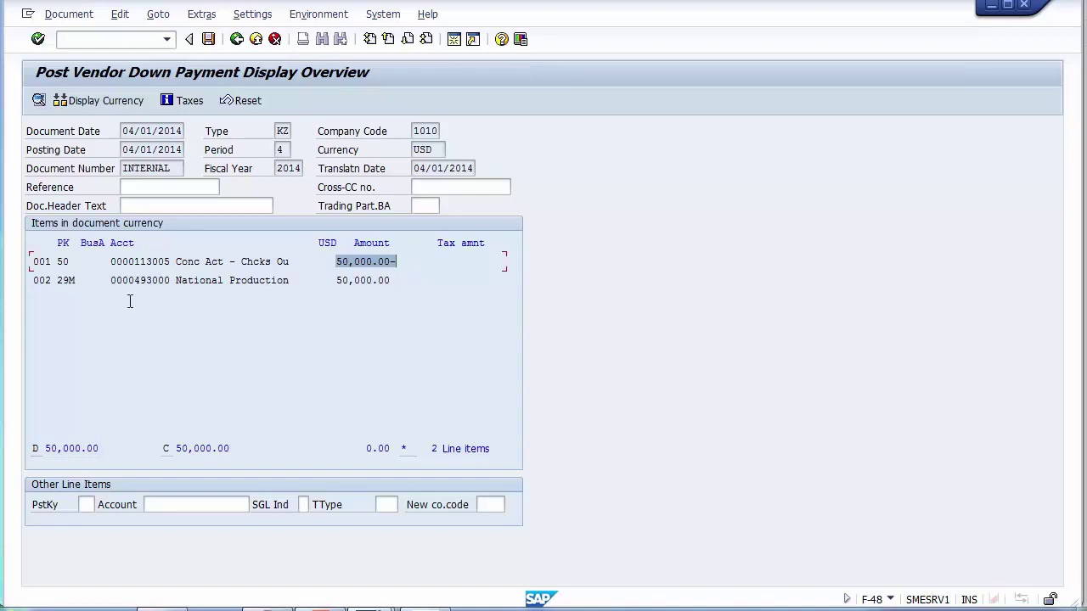
{"action": "left_click", "coordinate": [210, 40]}
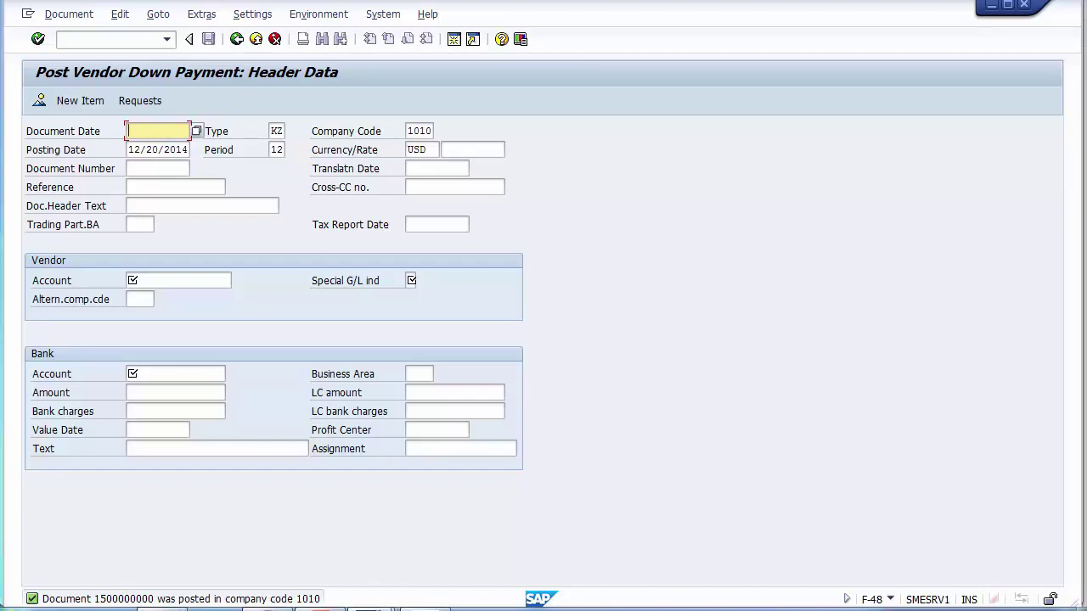
- Check the closing invoice entry on the AUC Process slide in PowerPoint and open transaction F-90 in SAP
{"action": "left_click", "coordinate": [376, 605]}
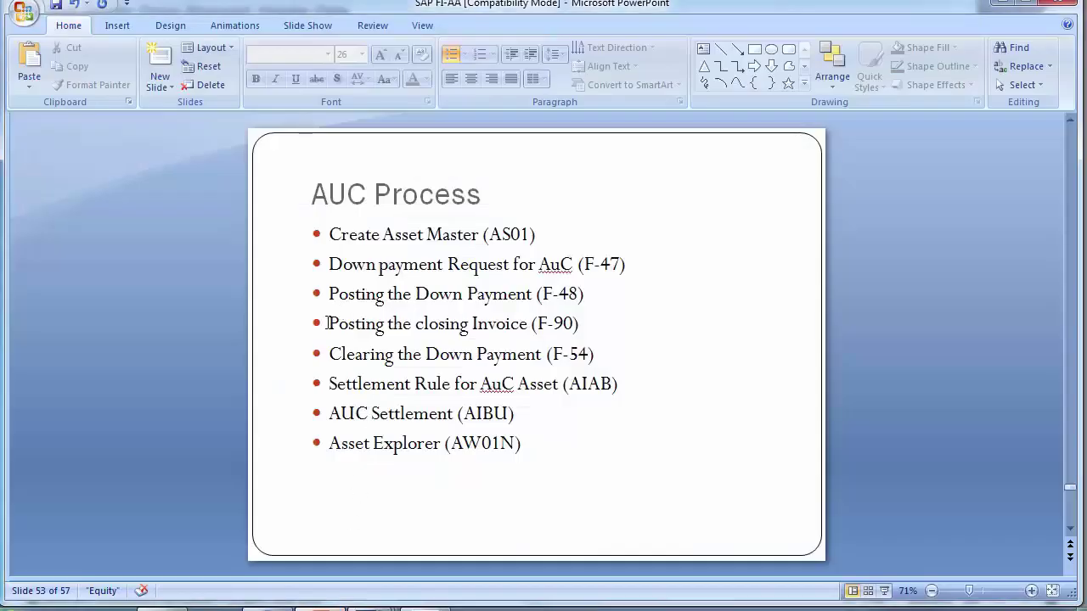
{"action": "left_click_drag", "start_coordinate": [329, 324], "coordinate": [574, 327]}
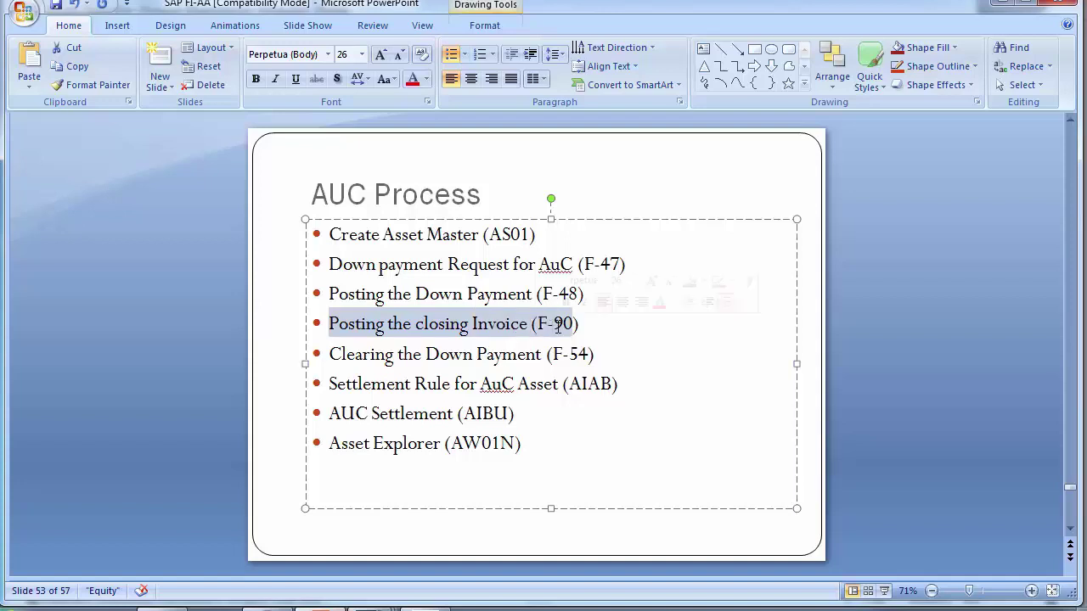
{"action": "left_click", "coordinate": [210, 344]}
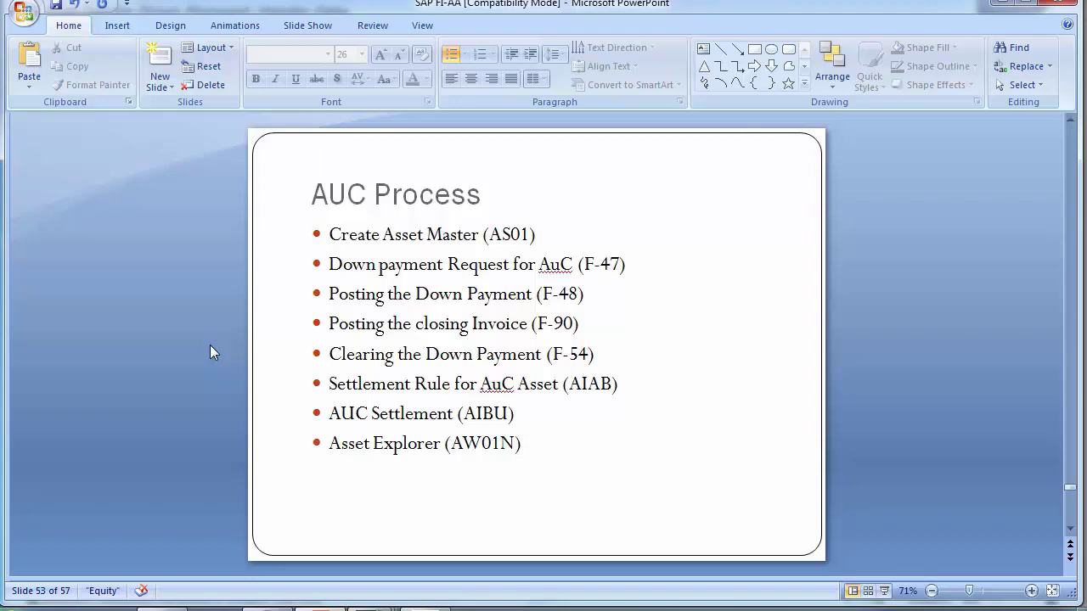
{"action": "key", "text": "alt+Tab"}
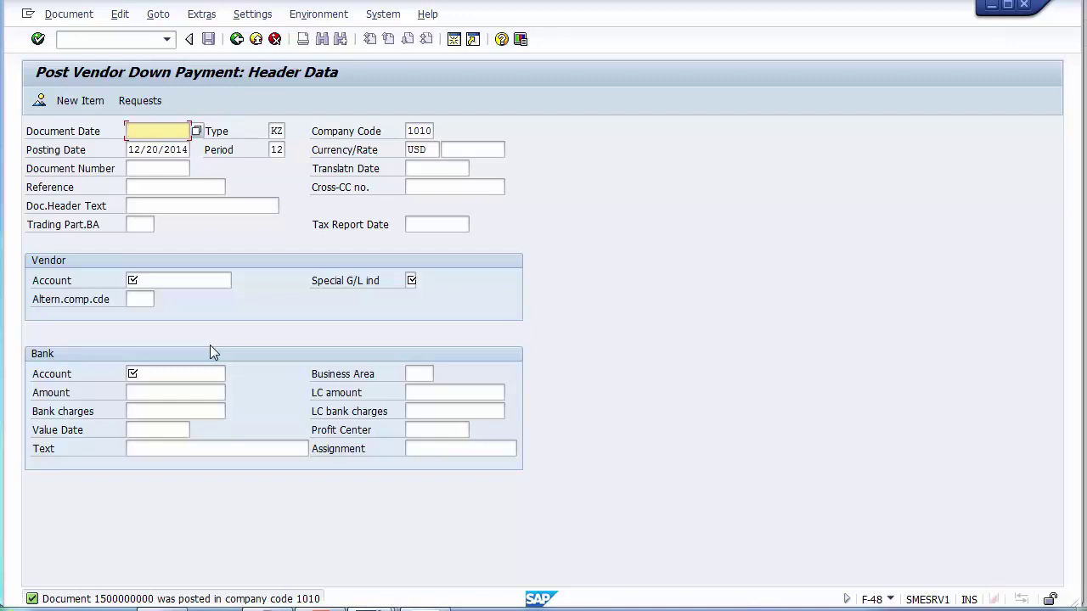
{"action": "left_click", "coordinate": [98, 43]}
{"action": "type", "text": "/n"}
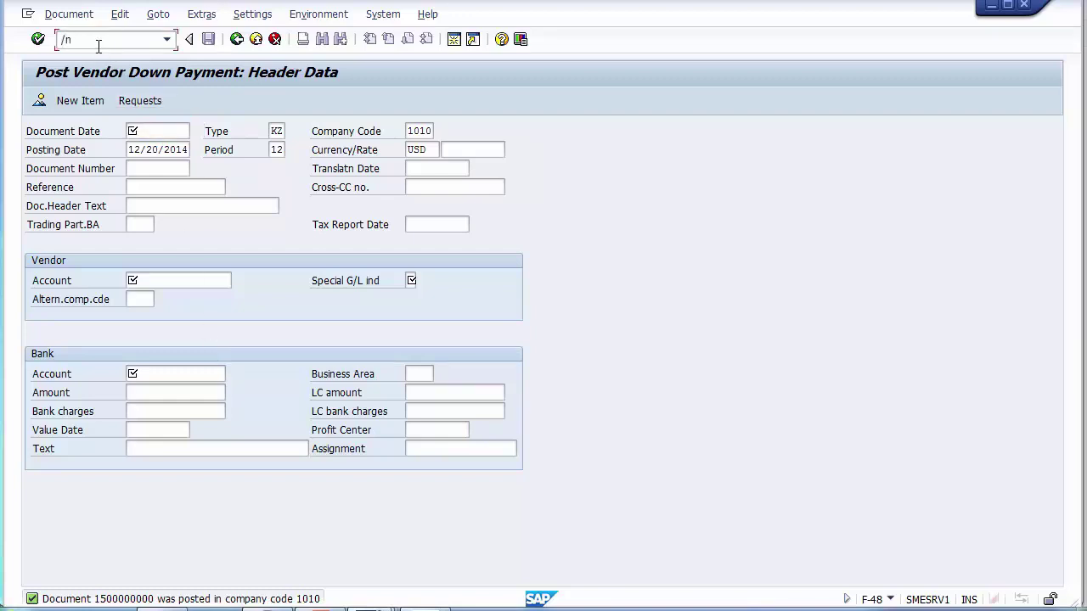
{"action": "type", "text": "F-90"}
{"action": "key", "text": "Return"}
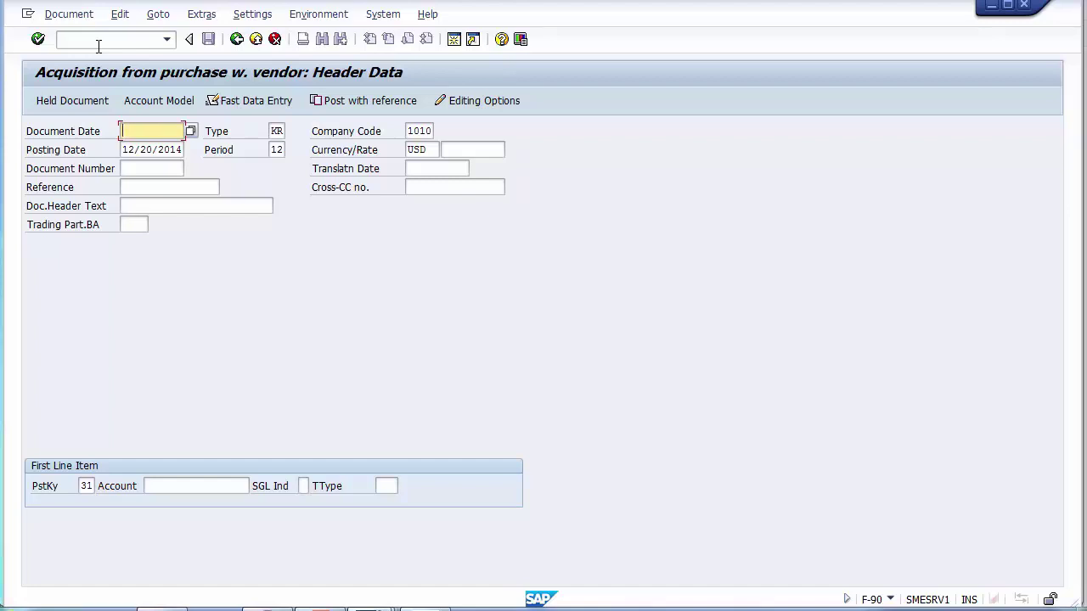
- Set the closing invoice's document and posting dates to 04/15/2014 and check its document type, company code and currency
{"action": "type", "text": "1"}
{"action": "key", "text": "BackSpace"}
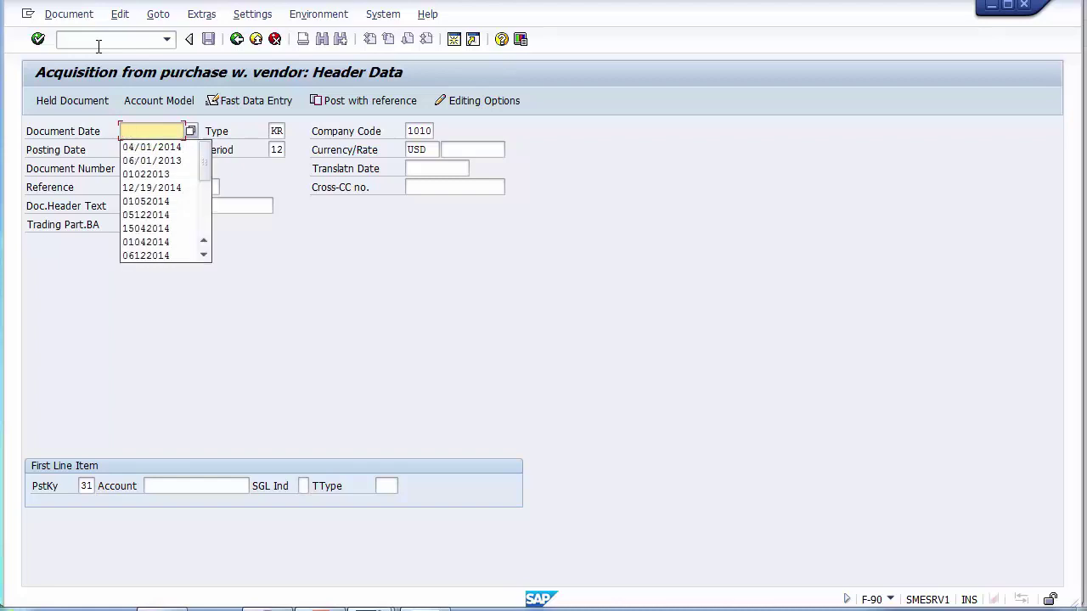
{"action": "type", "text": "04/"}
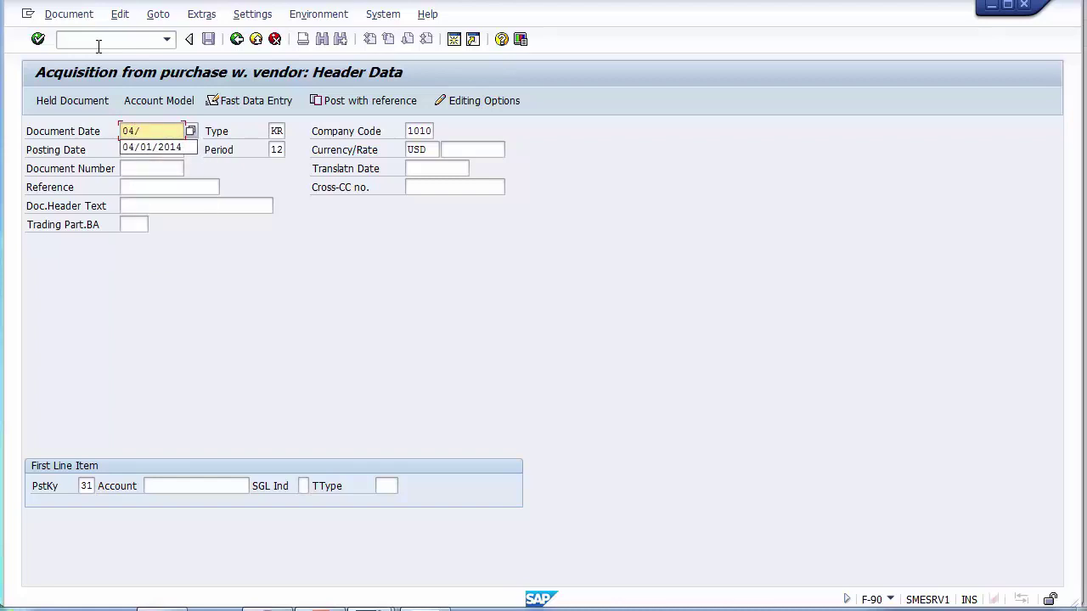
{"action": "type", "text": "15/"}
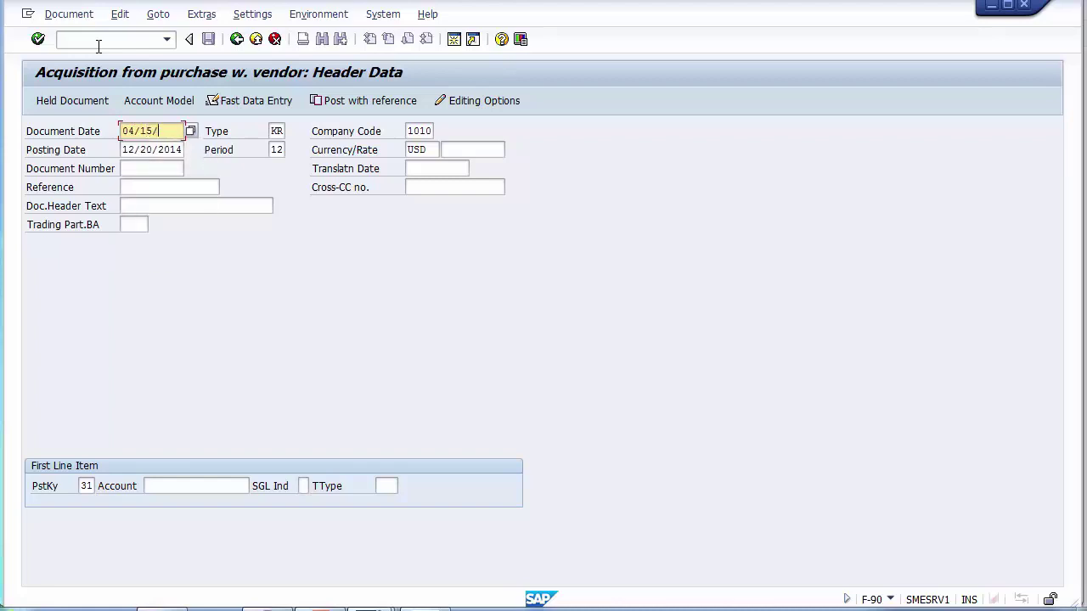
{"action": "type", "text": "2014"}
{"action": "key", "text": "Tab"}
{"action": "type", "text": "04/15/2014"}
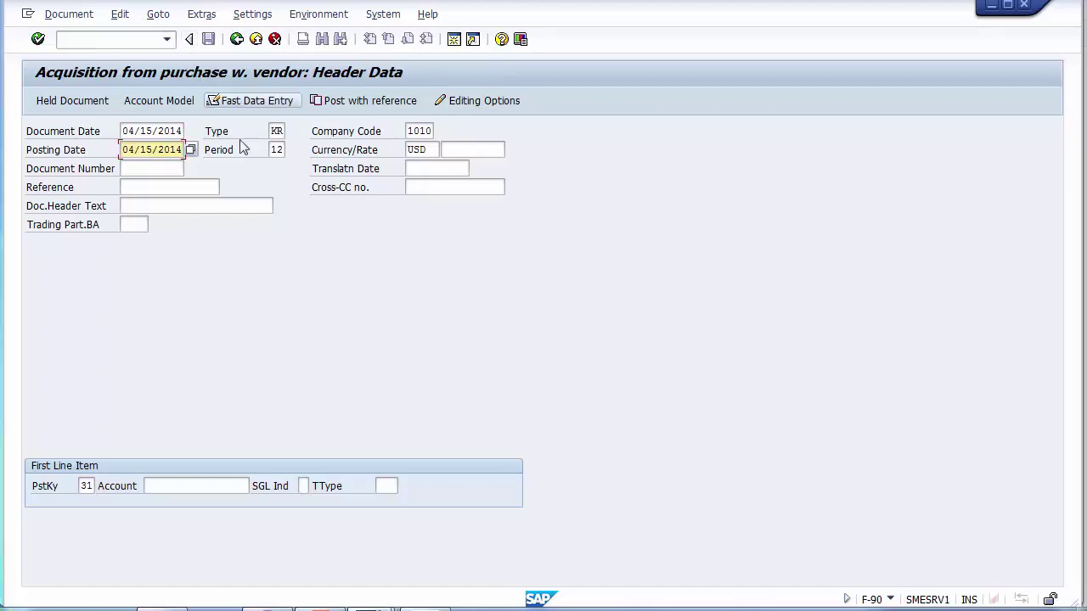
{"action": "left_click", "coordinate": [164, 129]}
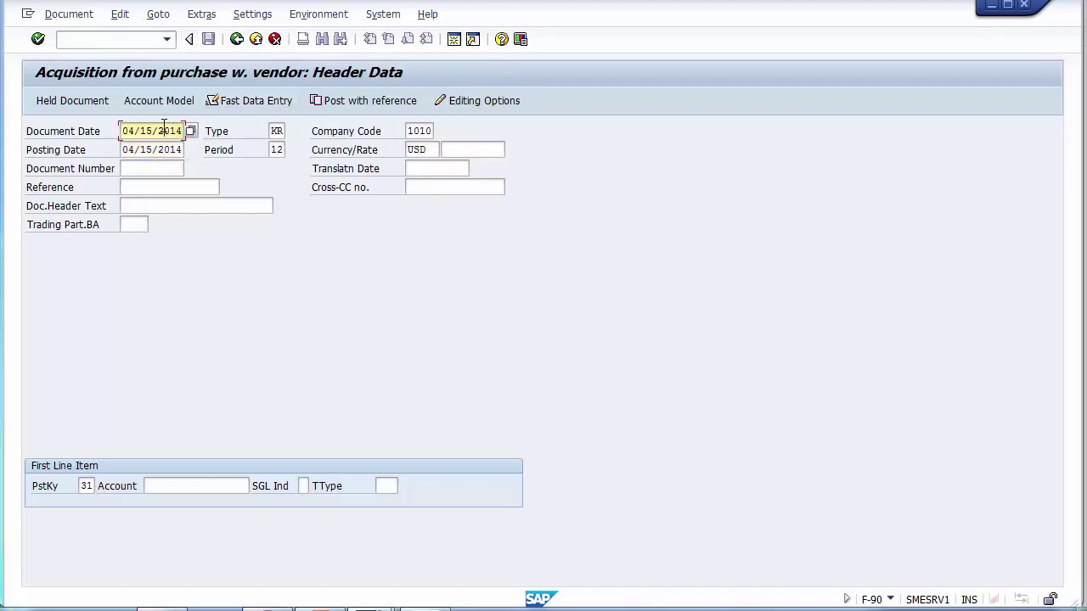
{"action": "left_click", "coordinate": [276, 129]}
{"action": "left_click", "coordinate": [422, 130]}
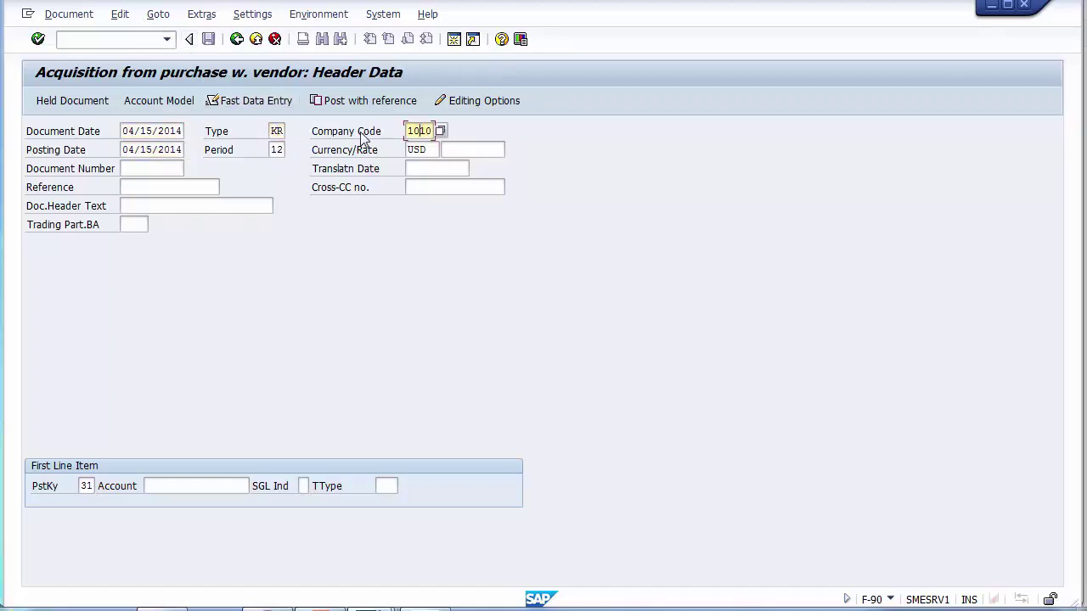
{"action": "left_click", "coordinate": [175, 150]}
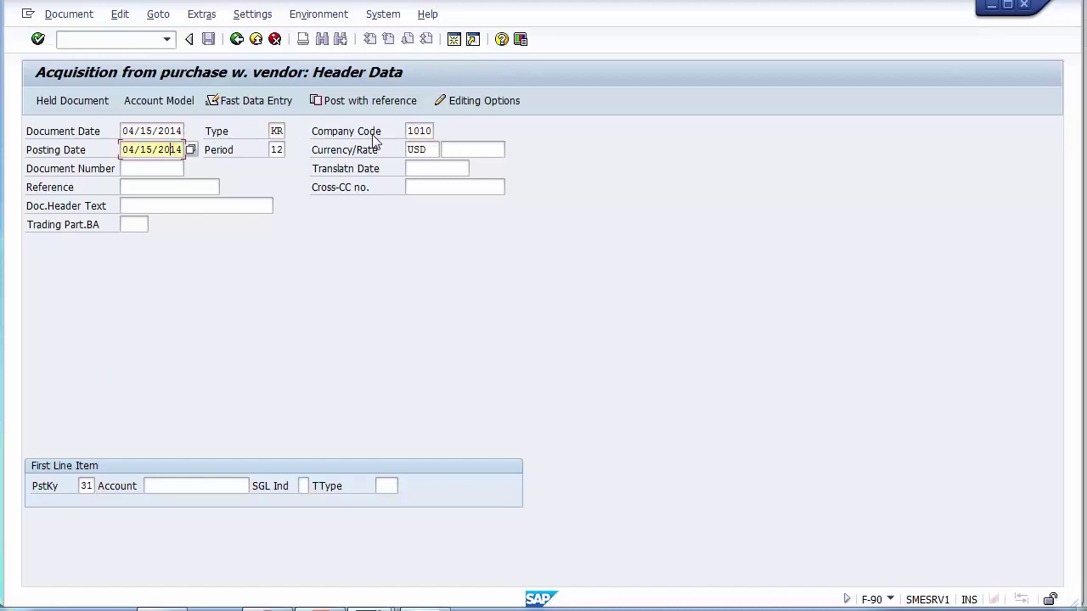
{"action": "left_click", "coordinate": [416, 149]}
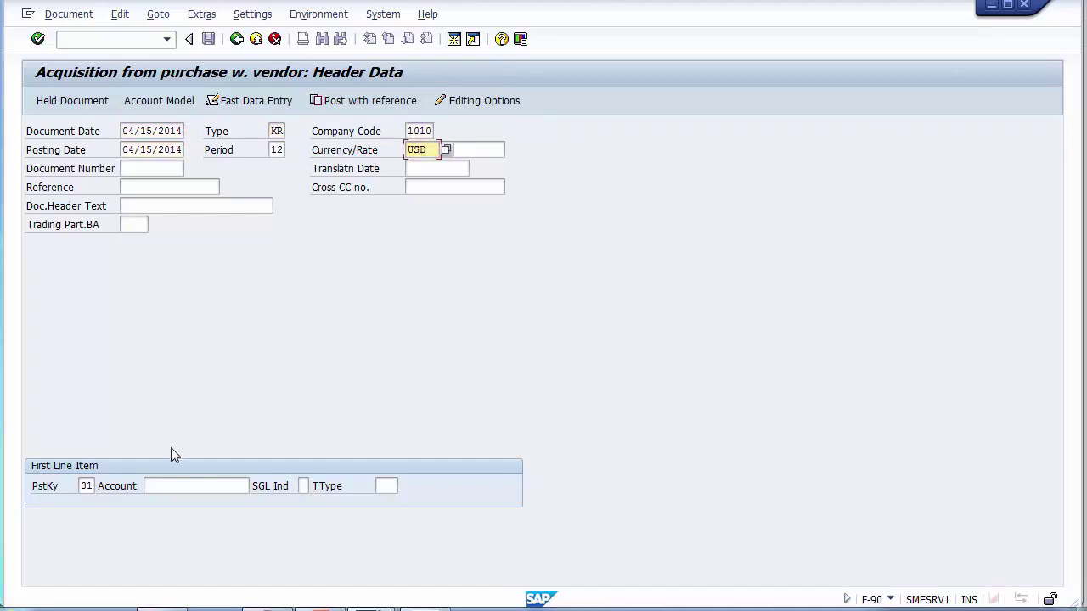
- Choose the National Production Plant Vendor account for the first line item with posting key 31 and continue to the vendor item
{"action": "left_click", "coordinate": [87, 486]}
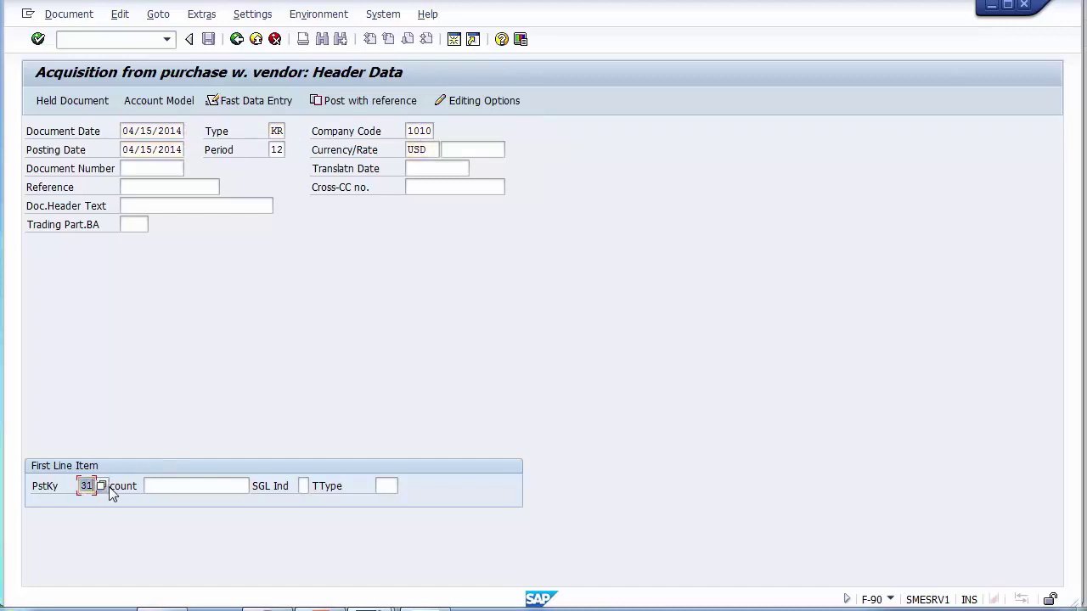
{"action": "left_click", "coordinate": [163, 485]}
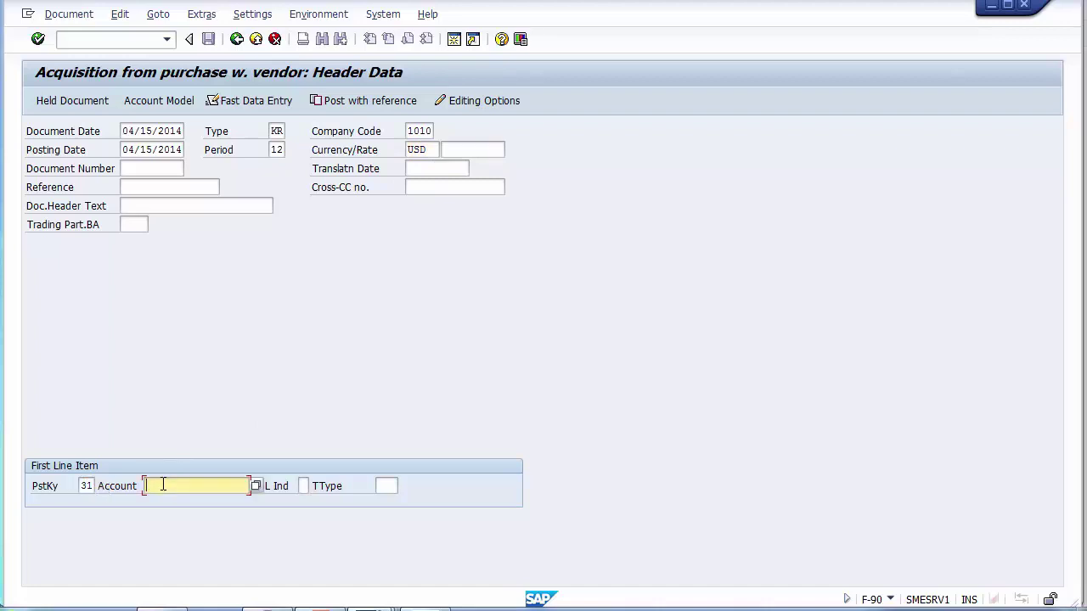
{"action": "left_click", "coordinate": [163, 485]}
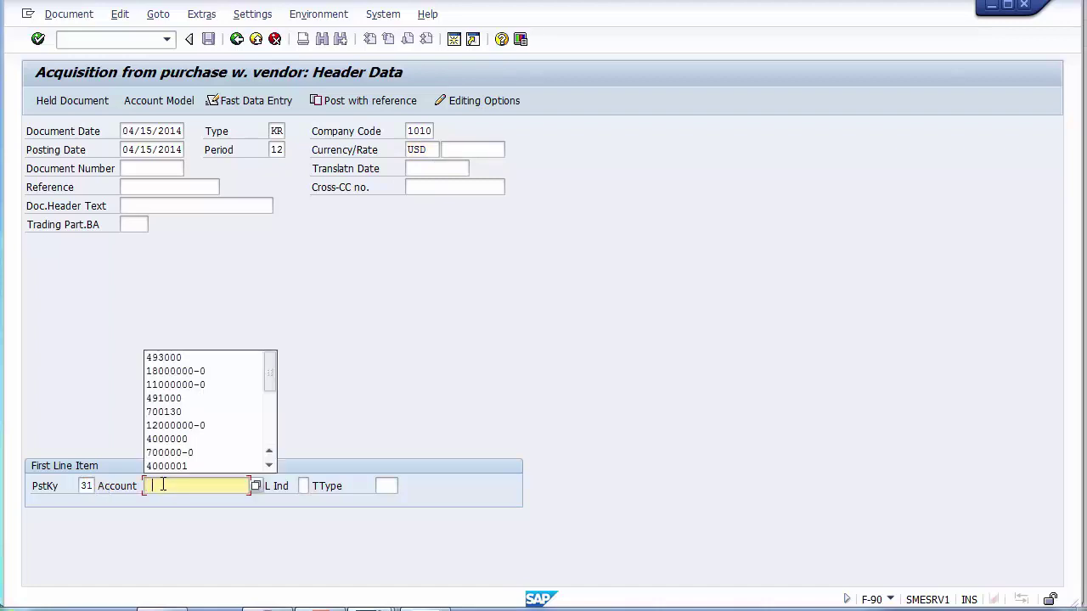
{"action": "left_click", "coordinate": [170, 358]}
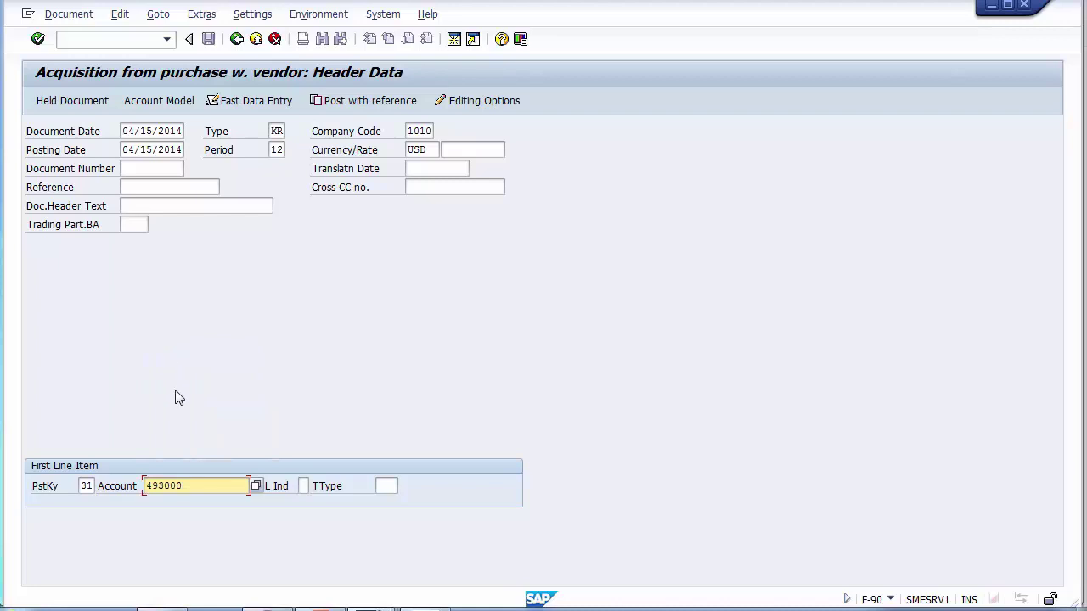
{"action": "left_click_drag", "start_coordinate": [195, 490], "coordinate": [129, 488]}
{"action": "left_click", "coordinate": [196, 489]}
{"action": "key", "text": "Return"}
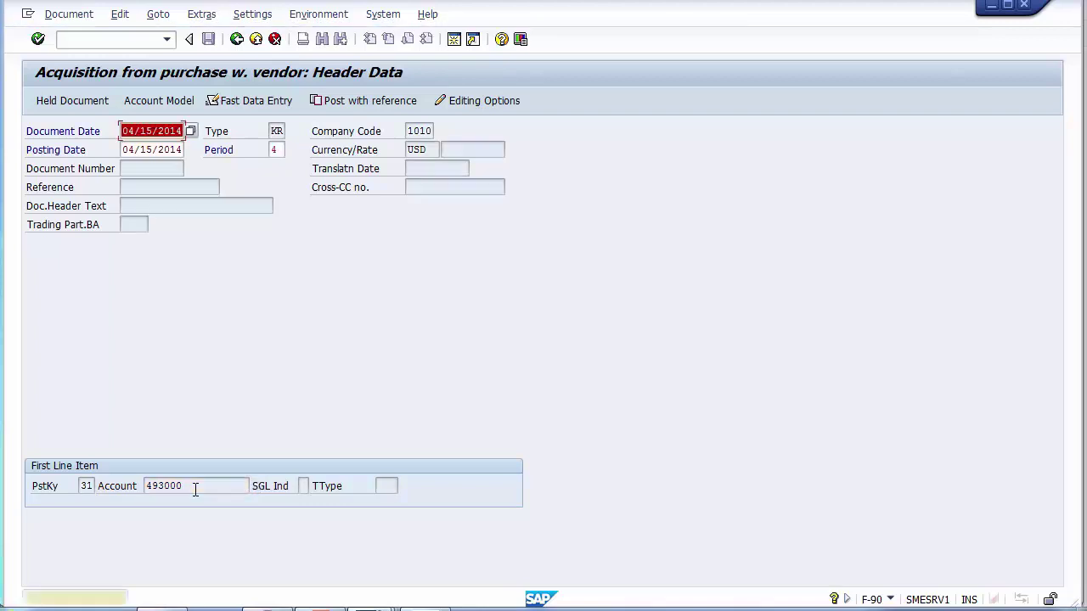
{"action": "key", "text": "Return"}
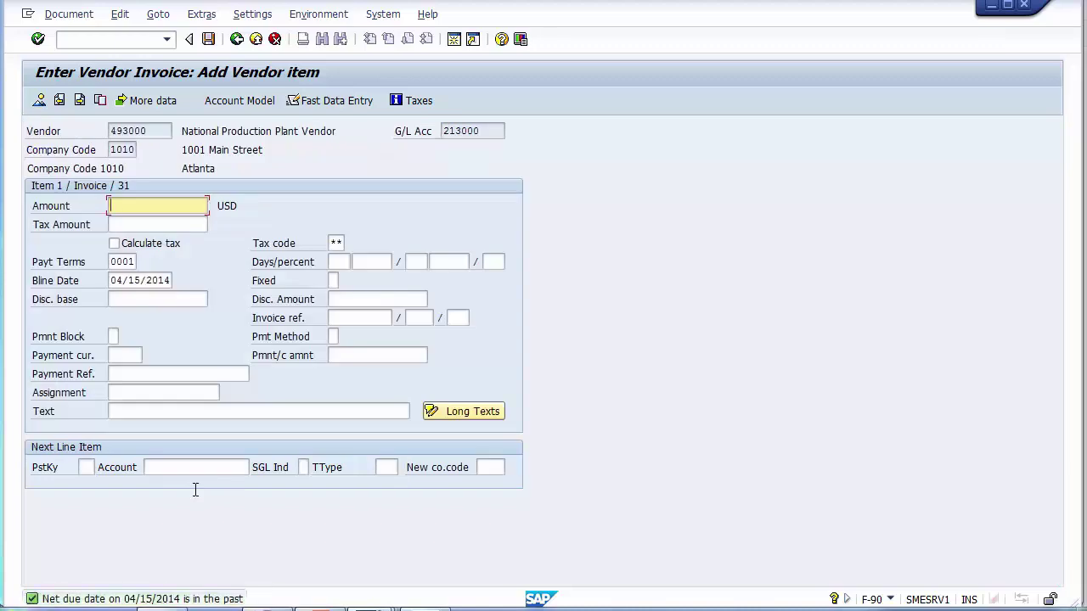
- Set the vendor invoice item's amount to 50000 USD
{"action": "type", "text": "50"}
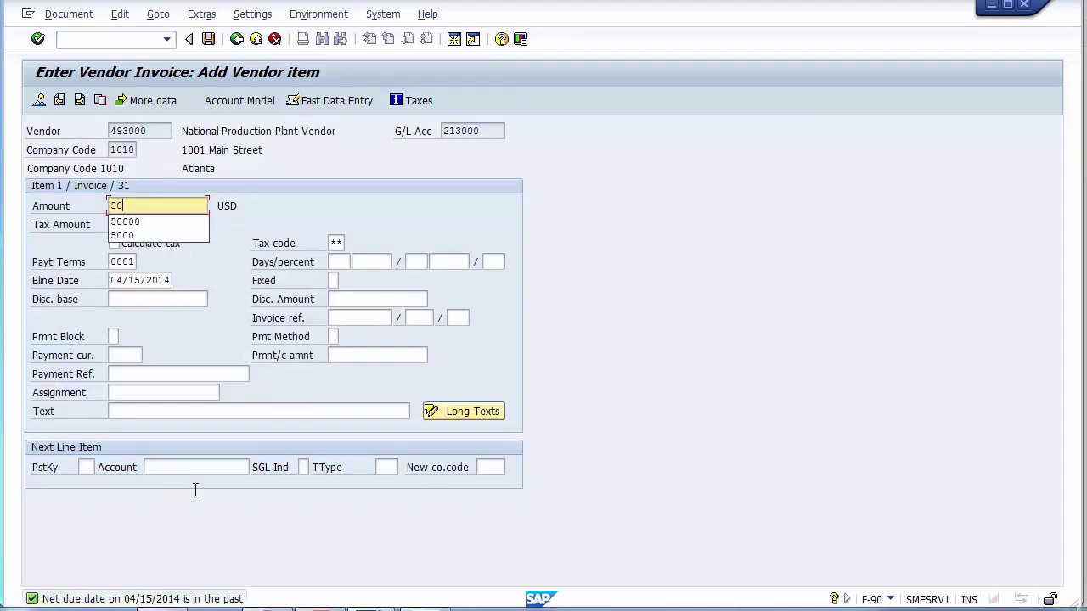
{"action": "key", "text": "Down"}
{"action": "key", "text": "Return"}
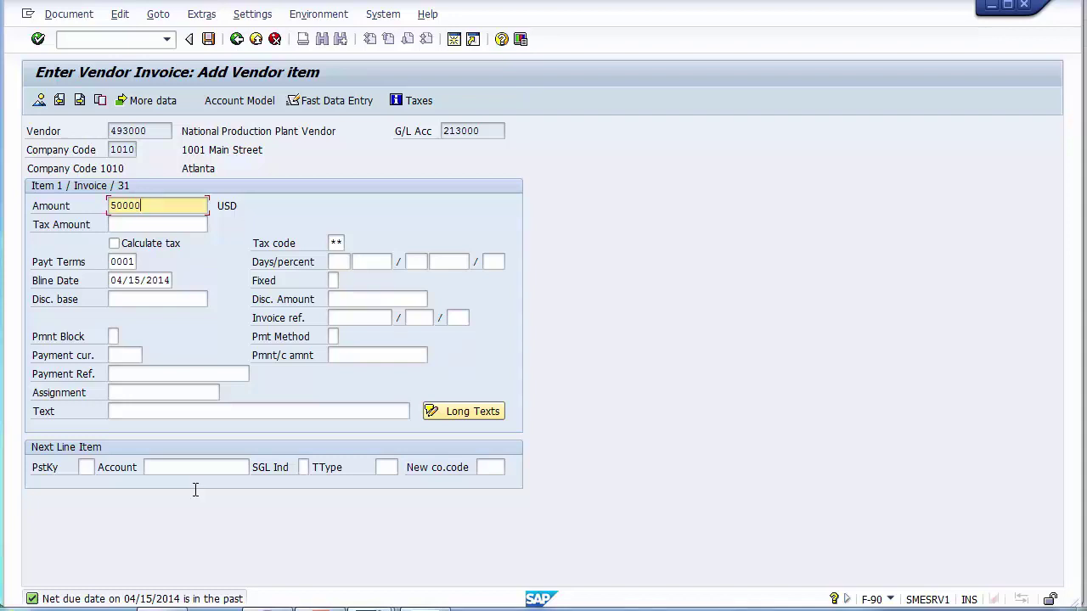
{"action": "left_click", "coordinate": [143, 413]}
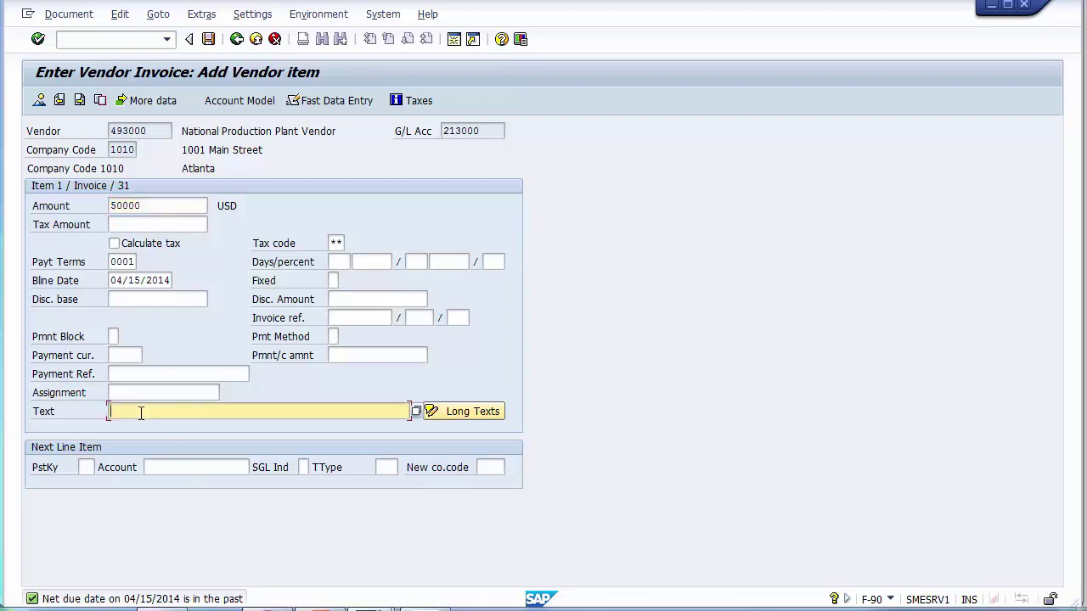
- Define the next line item with posting key 70 and asset 18000000-0 as its account
{"action": "left_click", "coordinate": [86, 466]}
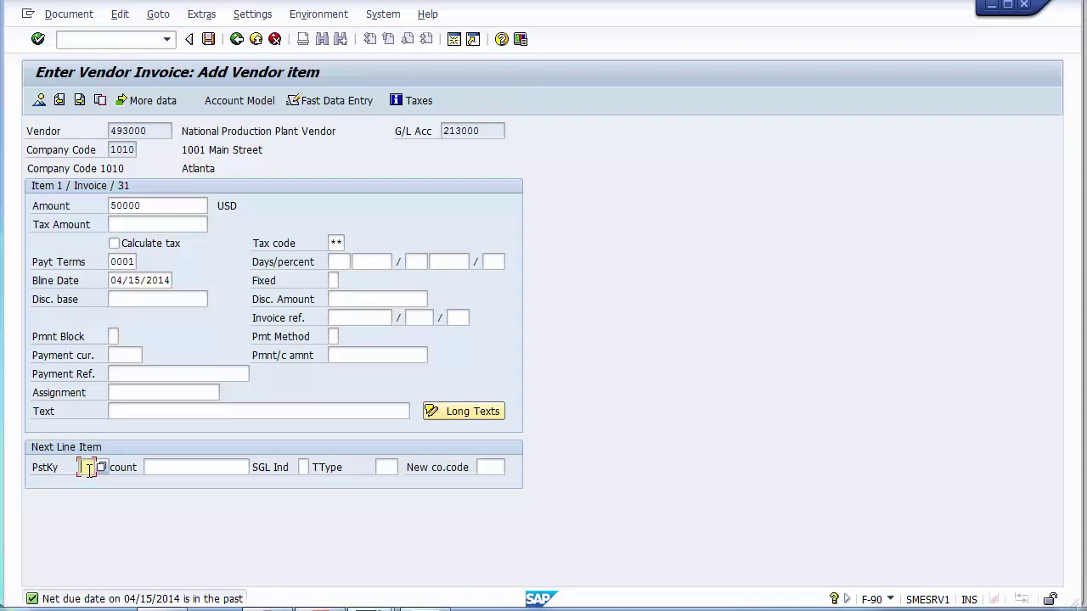
{"action": "type", "text": "70"}
{"action": "key", "text": "Tab"}
{"action": "key", "text": "BackSpace"}
{"action": "key", "text": "Down"}
{"action": "key", "text": "Down"}
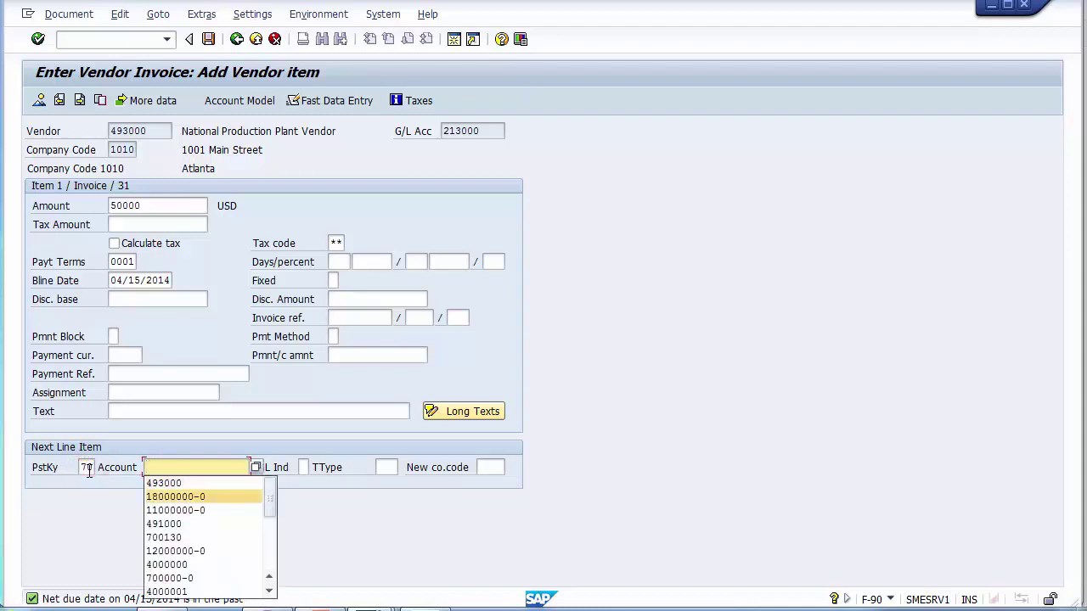
{"action": "key", "text": "Return"}
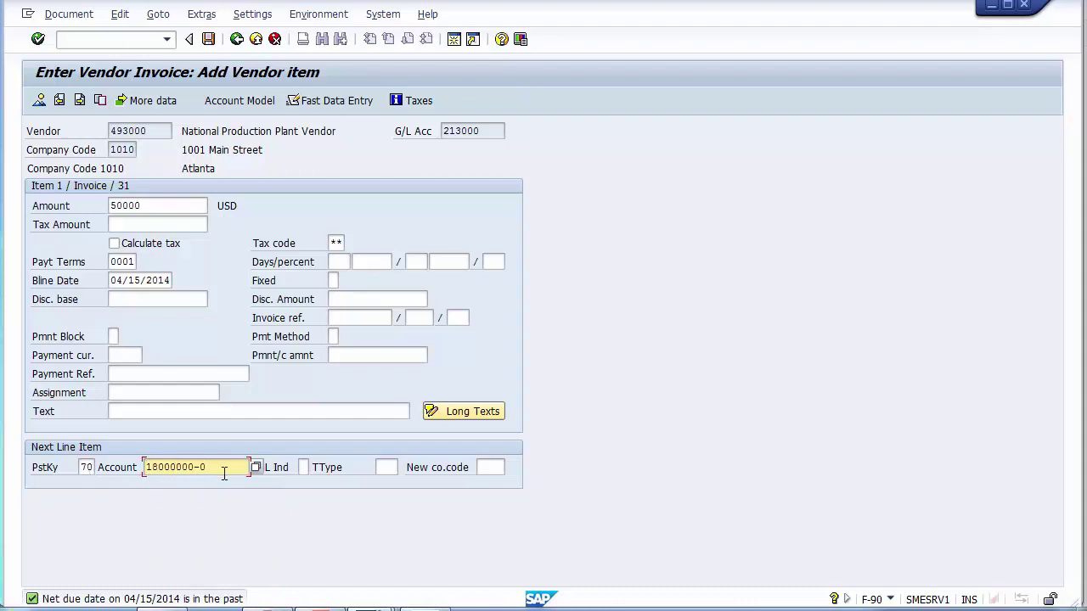
{"action": "left_click_drag", "start_coordinate": [206, 468], "coordinate": [142, 471]}
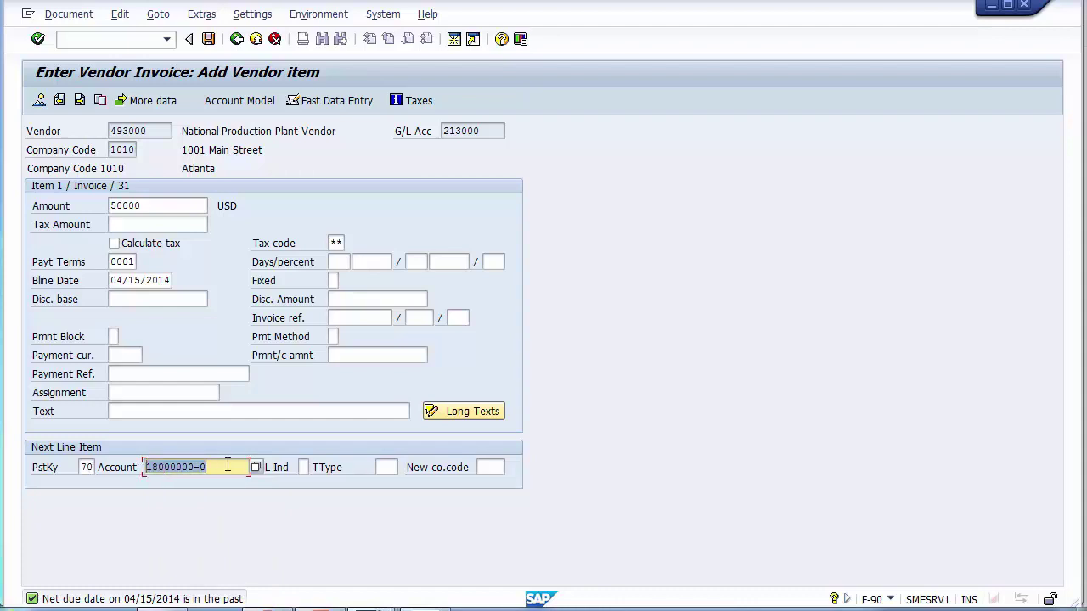
{"action": "left_click_drag", "start_coordinate": [239, 467], "coordinate": [134, 467]}
{"action": "left_click", "coordinate": [83, 467]}
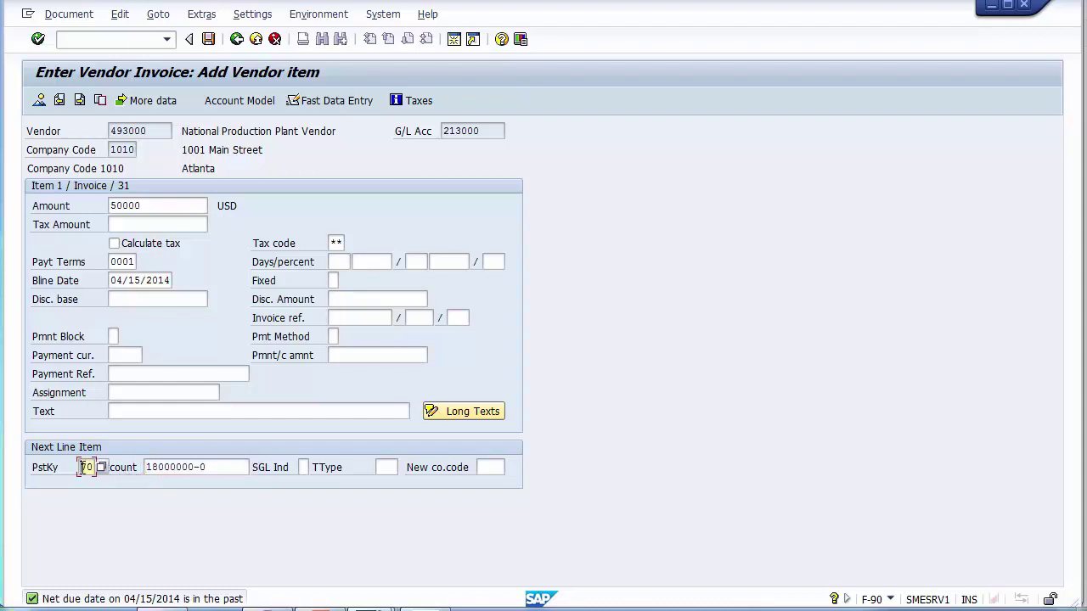
{"action": "left_click_drag", "start_coordinate": [82, 467], "coordinate": [97, 467]}
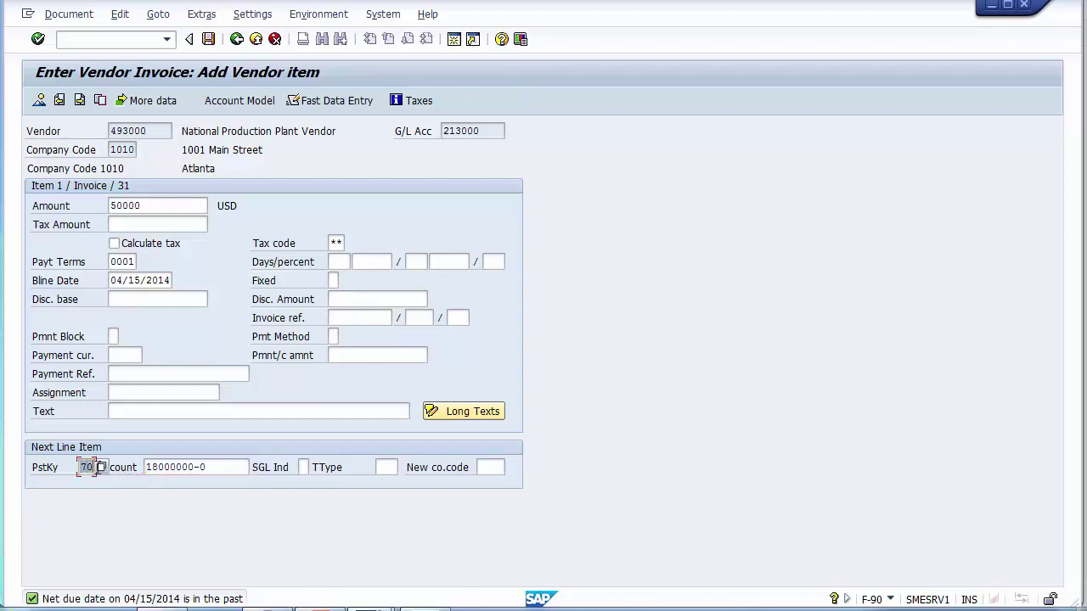
- Set the next line item's transaction type to 100 and continue to the asset item
{"action": "left_click", "coordinate": [384, 467]}
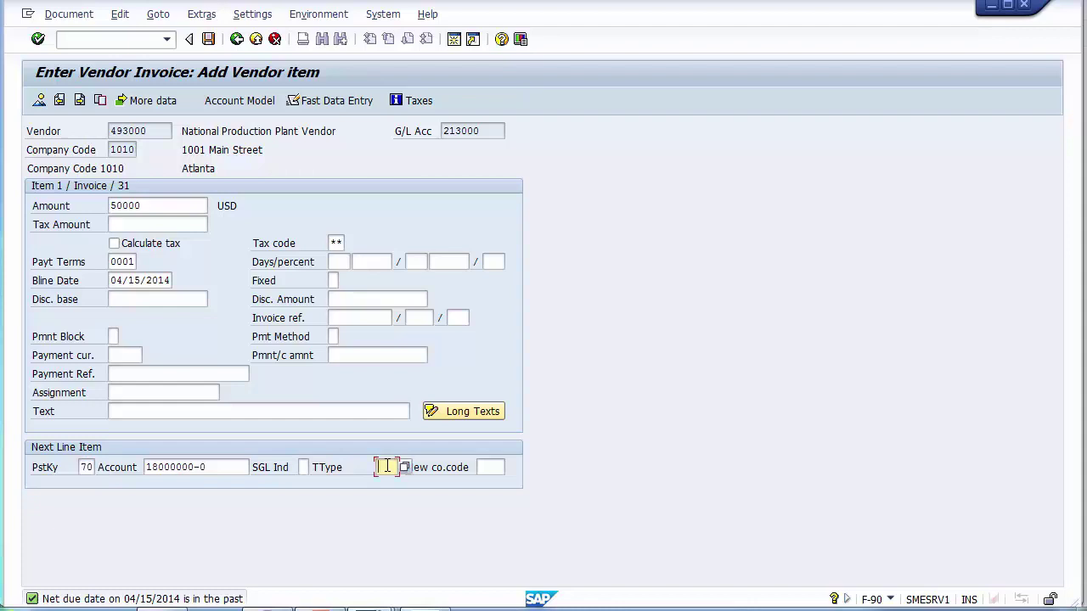
{"action": "key", "text": "F4"}
{"action": "key", "text": "Down"}
{"action": "key", "text": "Return"}
{"action": "key", "text": "Return"}
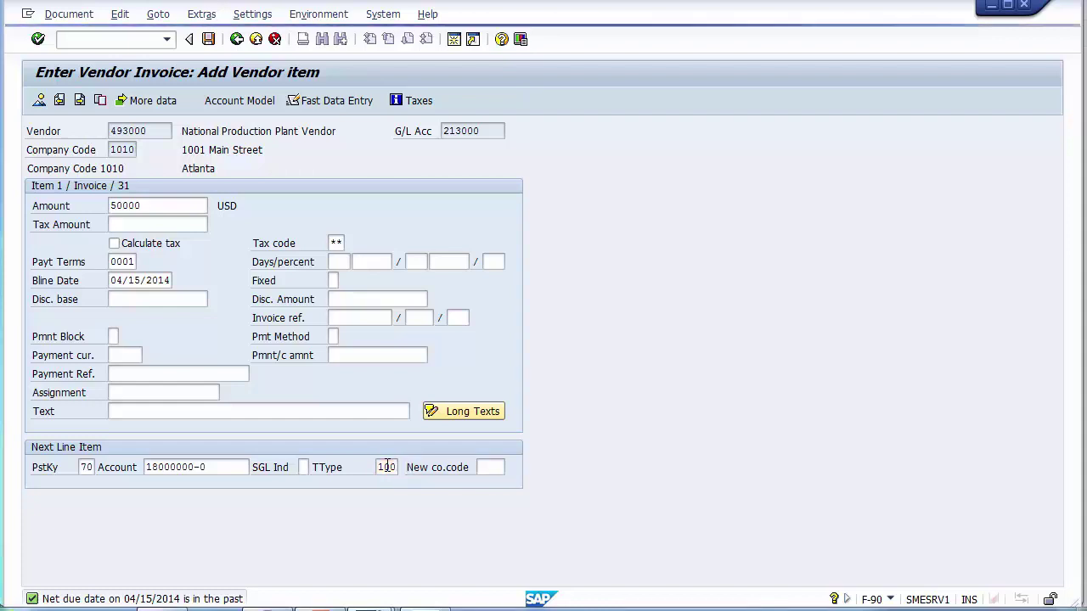
- Set the debit asset item's amount to 50000 USD for the CWIP Building asset
{"action": "key", "text": "Down"}
{"action": "key", "text": "Down"}
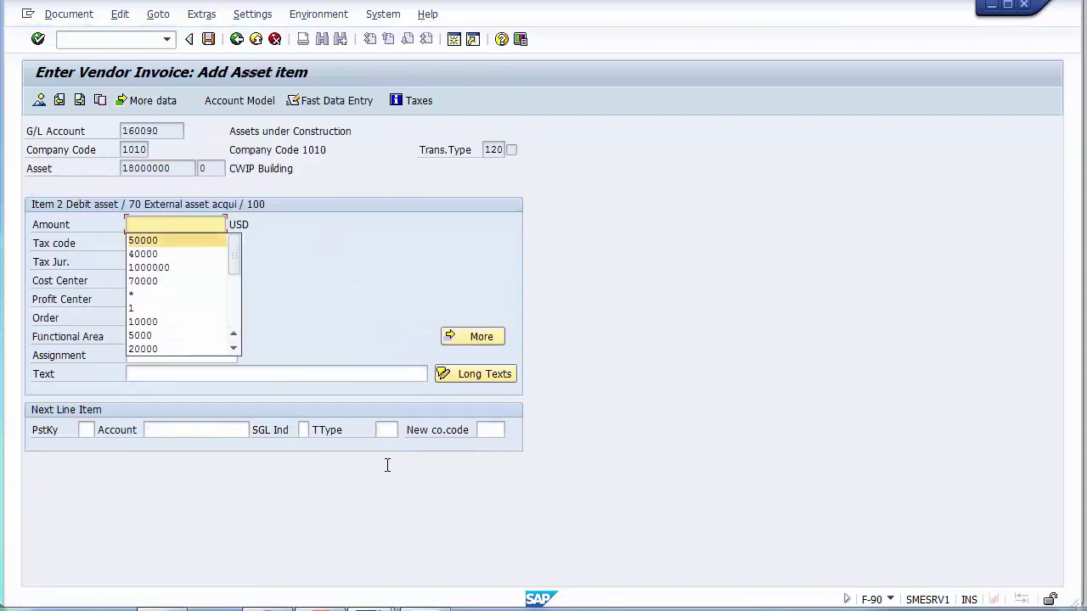
{"action": "key", "text": "Return"}
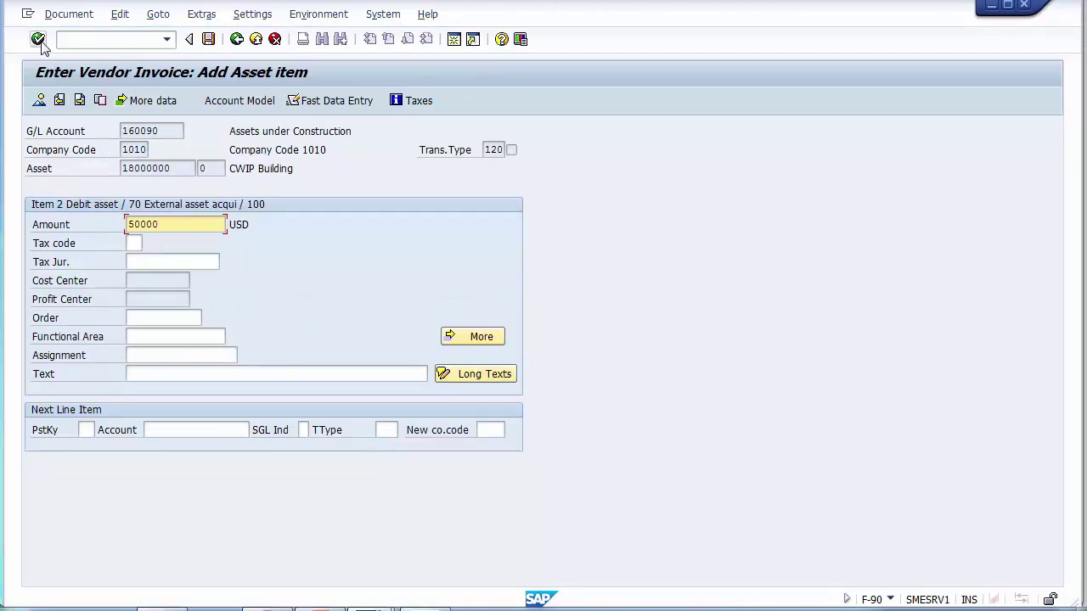
- Simulate the vendor invoice, accept the tax code warning, and post the document
{"action": "left_click", "coordinate": [61, 15]}
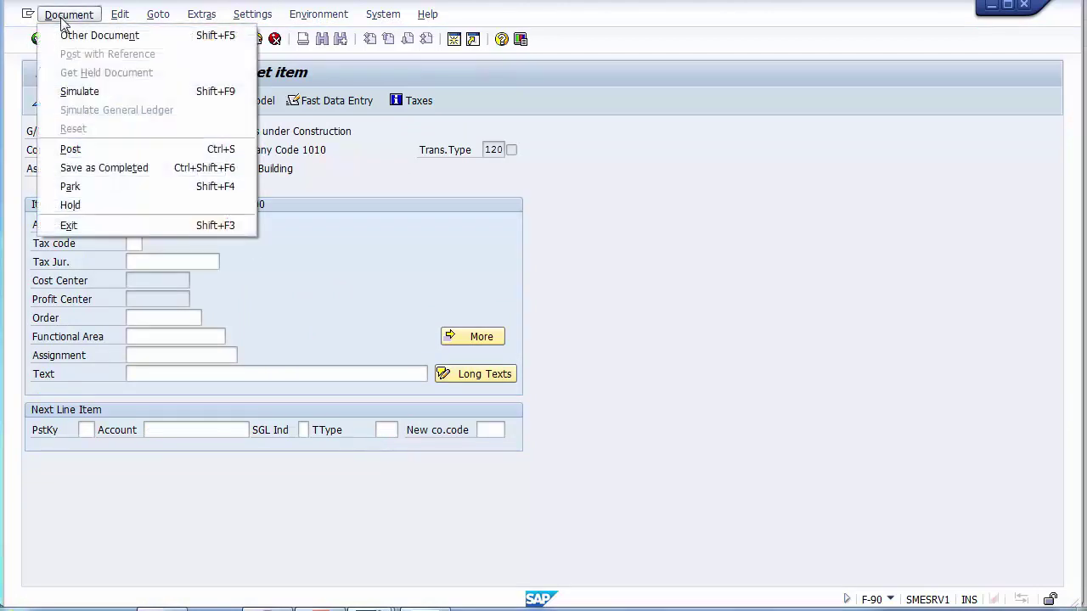
{"action": "left_click", "coordinate": [75, 92]}
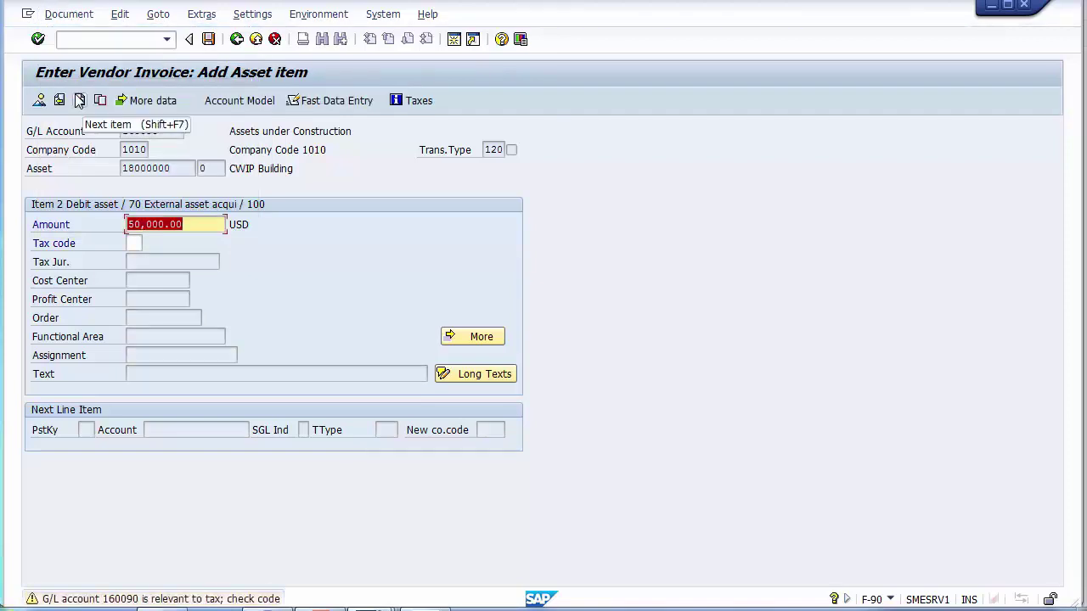
{"action": "key", "text": "Return"}
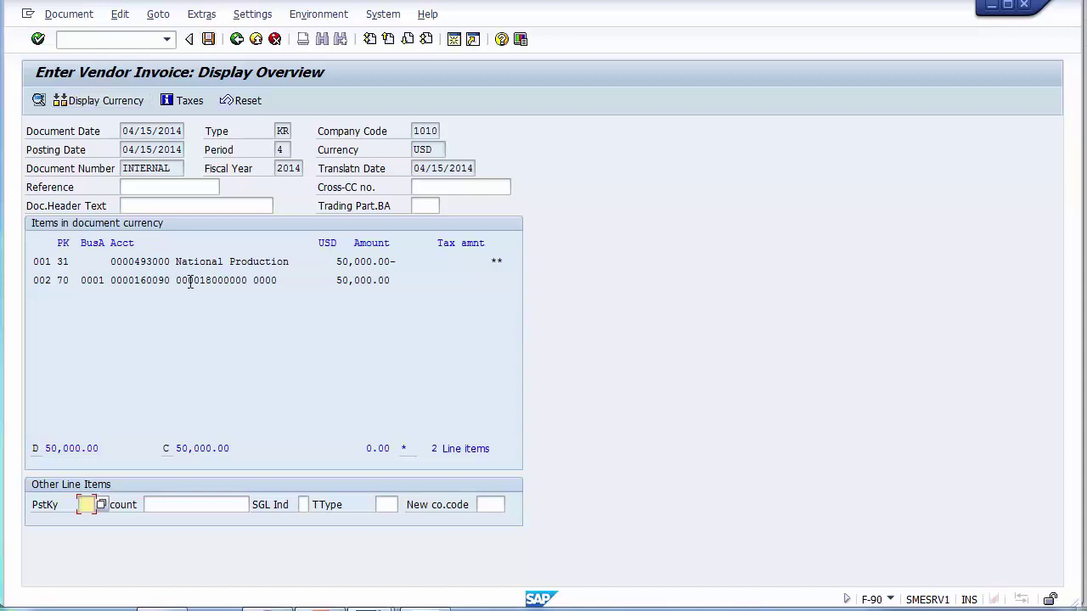
{"action": "left_click_drag", "start_coordinate": [198, 281], "coordinate": [250, 286]}
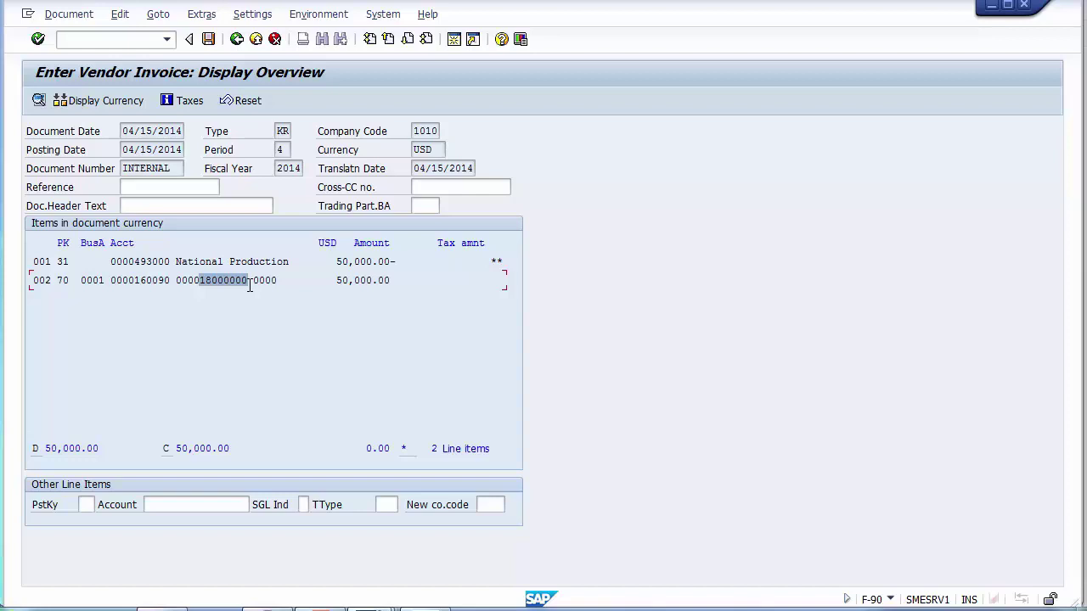
{"action": "left_click", "coordinate": [210, 41]}
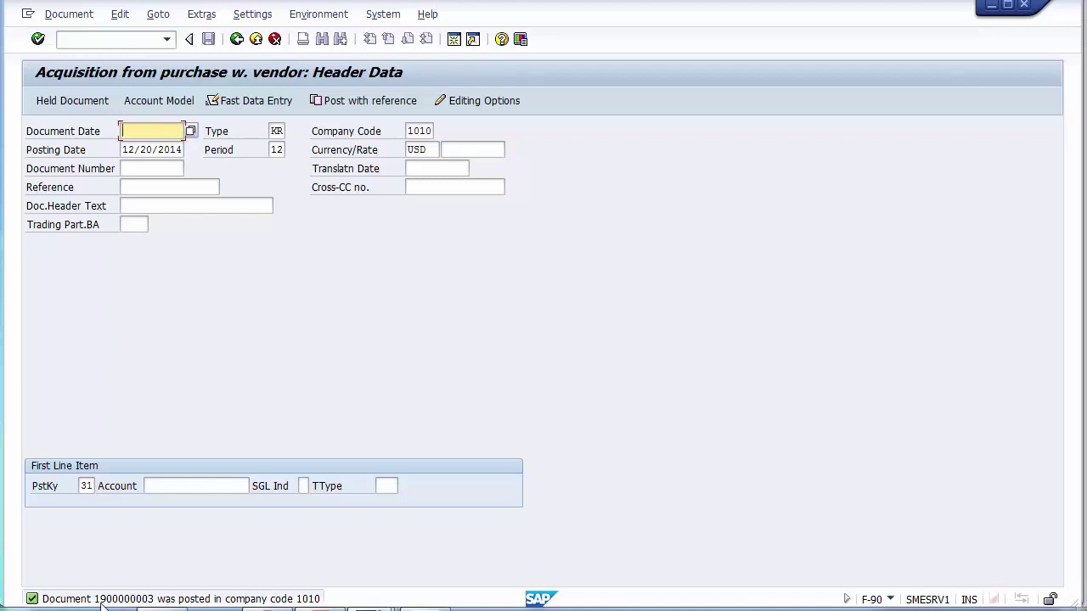
- Open the Asset Explorer with transaction AW01N and check which asset is displayed
{"action": "left_click", "coordinate": [111, 40]}
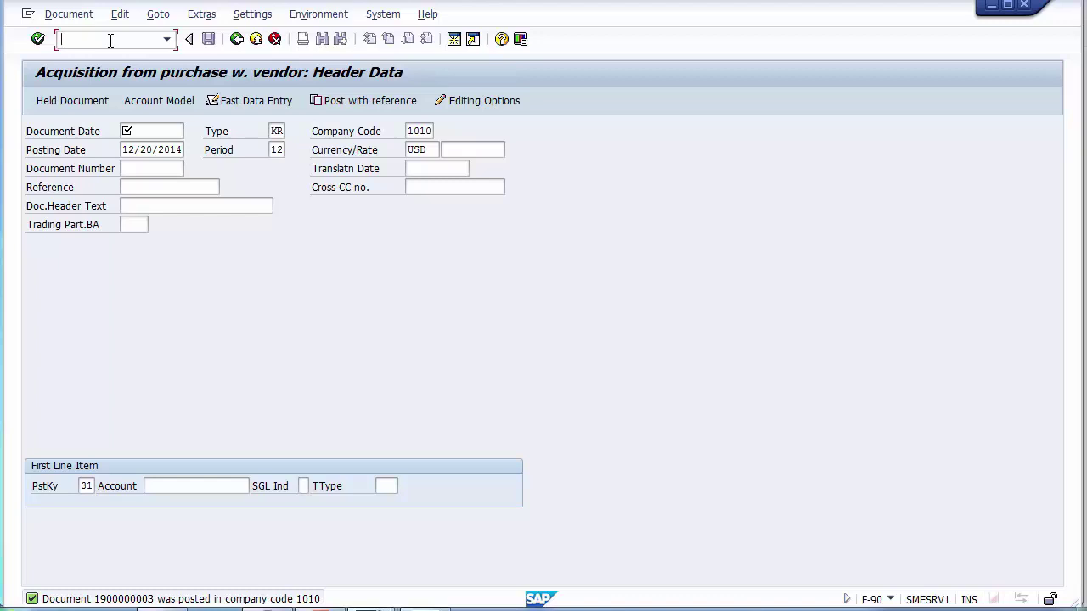
{"action": "type", "text": "/nAW01n"}
{"action": "key", "text": "Return"}
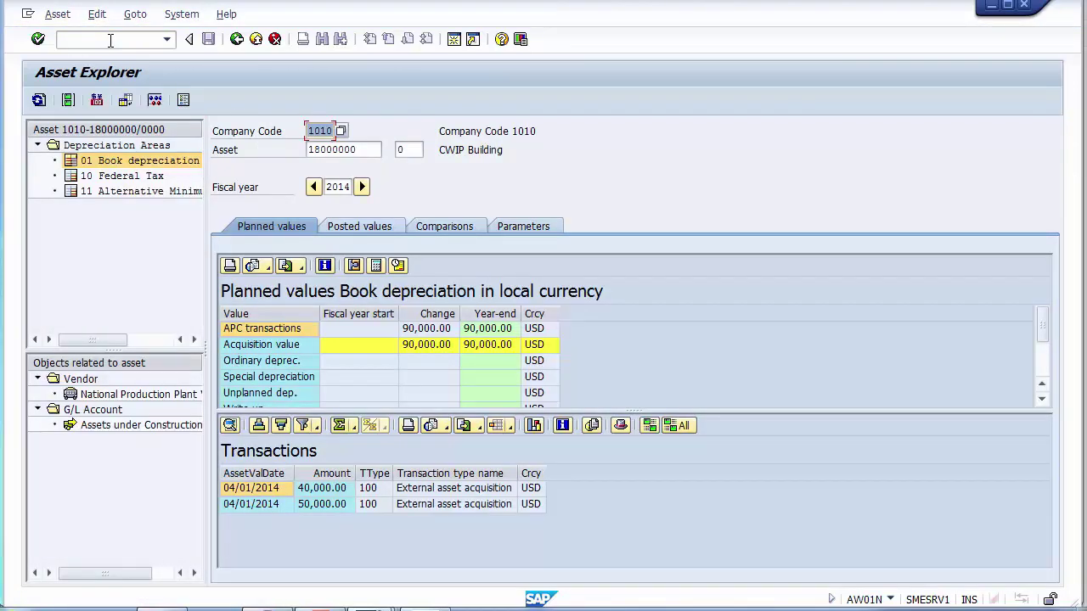
{"action": "left_click", "coordinate": [437, 150]}
{"action": "left_click_drag", "start_coordinate": [367, 150], "coordinate": [291, 149]}
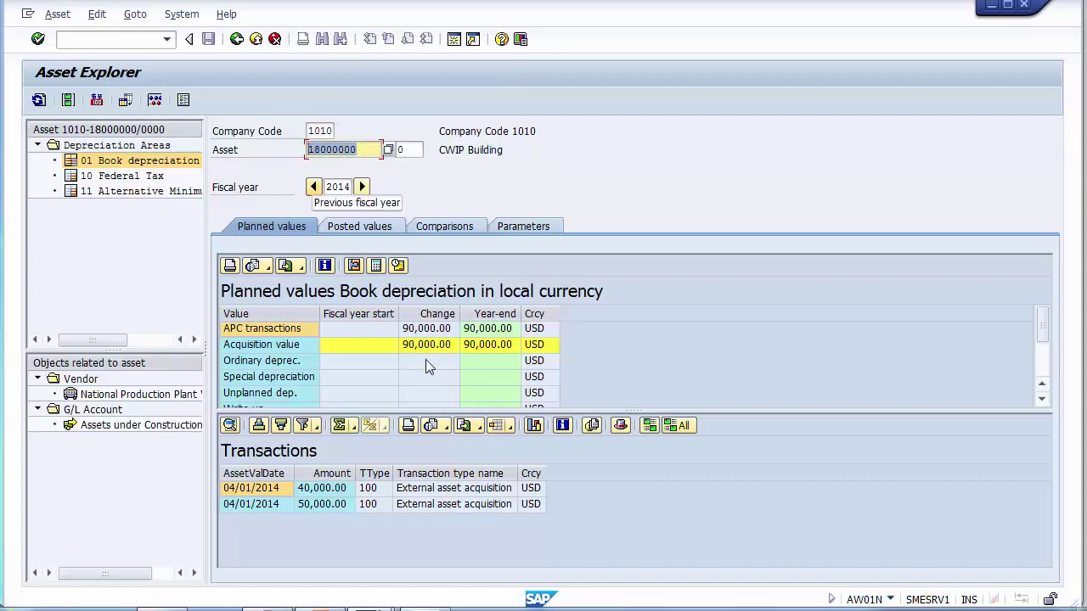
- Compare the two external asset acquisition entries in the asset's transactions list
{"action": "left_click", "coordinate": [302, 504]}
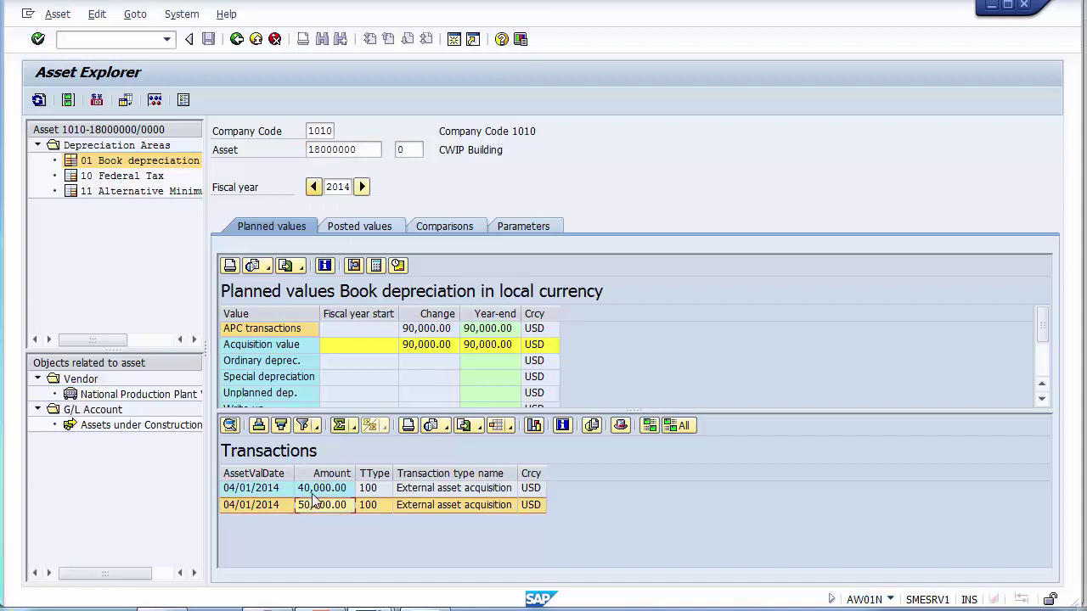
{"action": "left_click", "coordinate": [313, 494]}
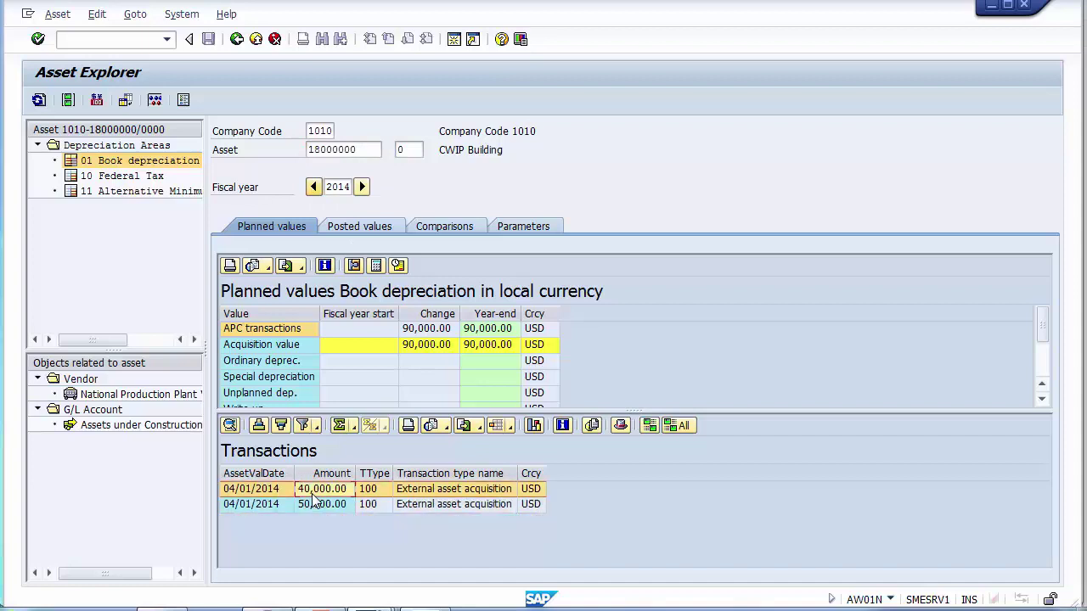
{"action": "left_click", "coordinate": [316, 506]}
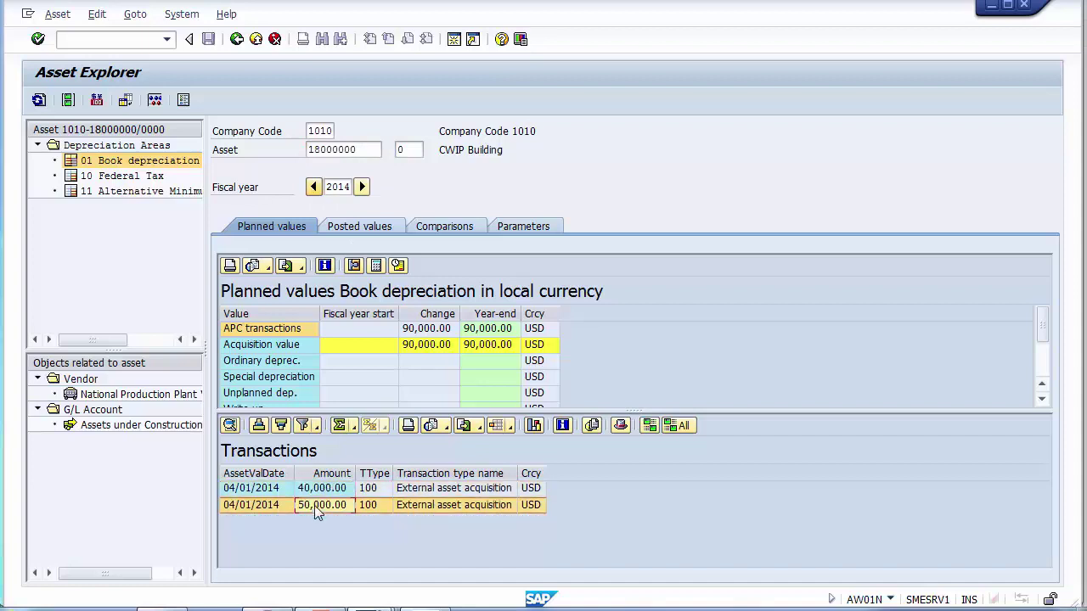
{"action": "left_click", "coordinate": [313, 493]}
{"action": "left_click", "coordinate": [310, 505]}
{"action": "left_click", "coordinate": [313, 494]}
{"action": "left_click", "coordinate": [311, 505]}
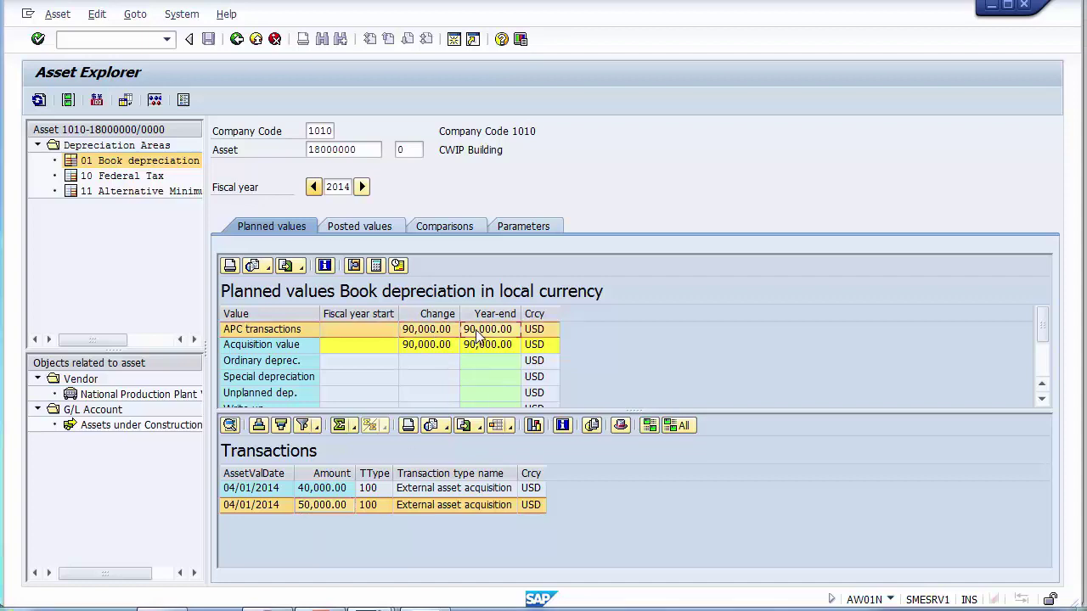
- Examine the asset's planned APC transactions and acquisition value for change and year-end, and leave the Asset Explorer
{"action": "left_click", "coordinate": [432, 345]}
{"action": "left_click", "coordinate": [430, 331]}
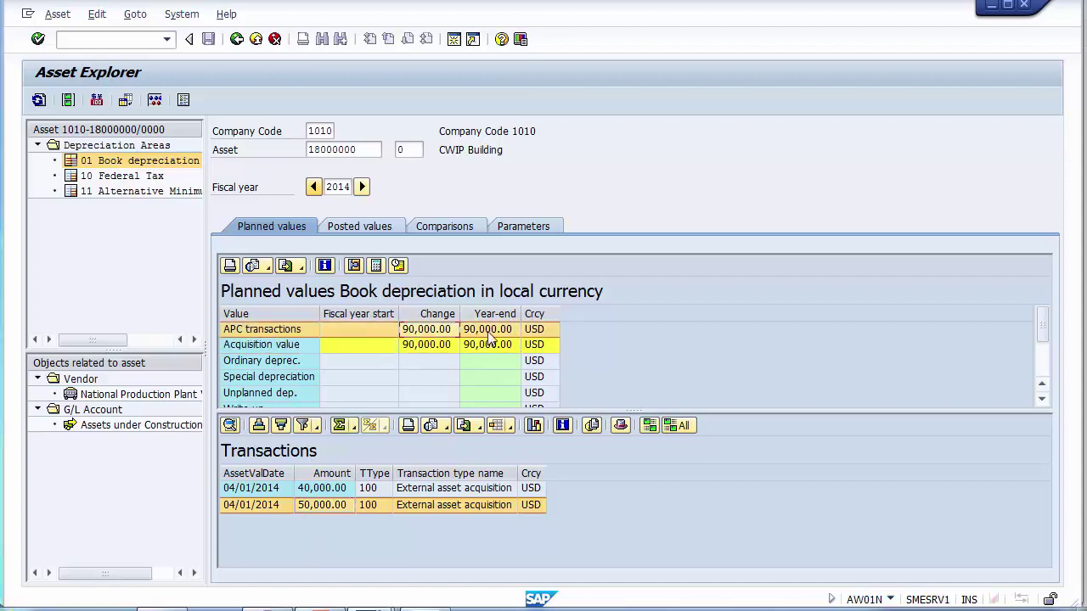
{"action": "left_click", "coordinate": [491, 330]}
{"action": "left_click", "coordinate": [485, 347]}
{"action": "left_click", "coordinate": [430, 329]}
{"action": "left_click", "coordinate": [491, 332]}
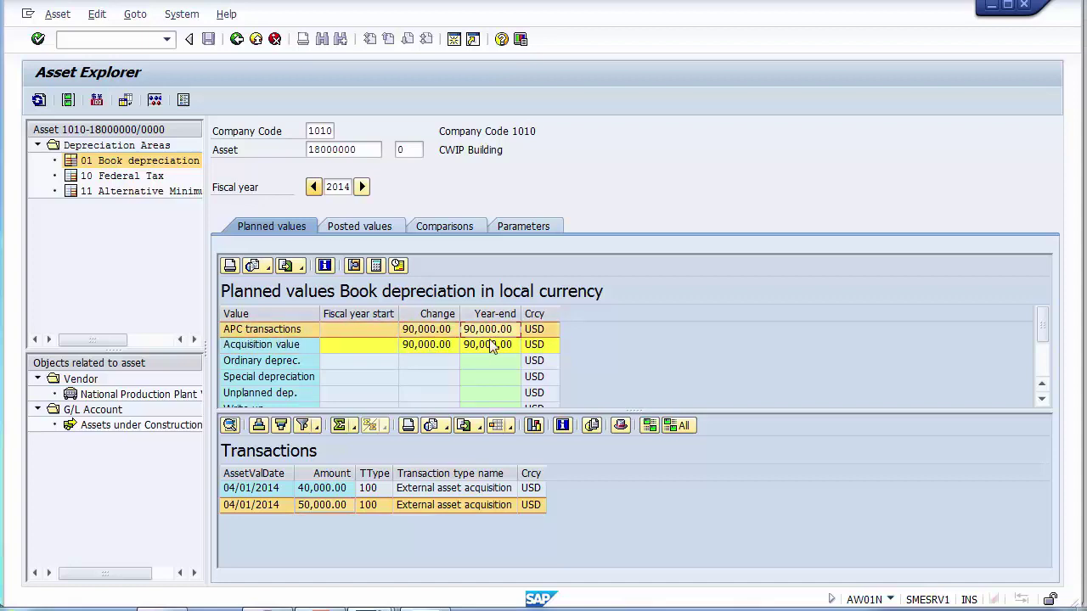
{"action": "left_click", "coordinate": [440, 347]}
{"action": "left_click_drag", "start_coordinate": [364, 150], "coordinate": [284, 150]}
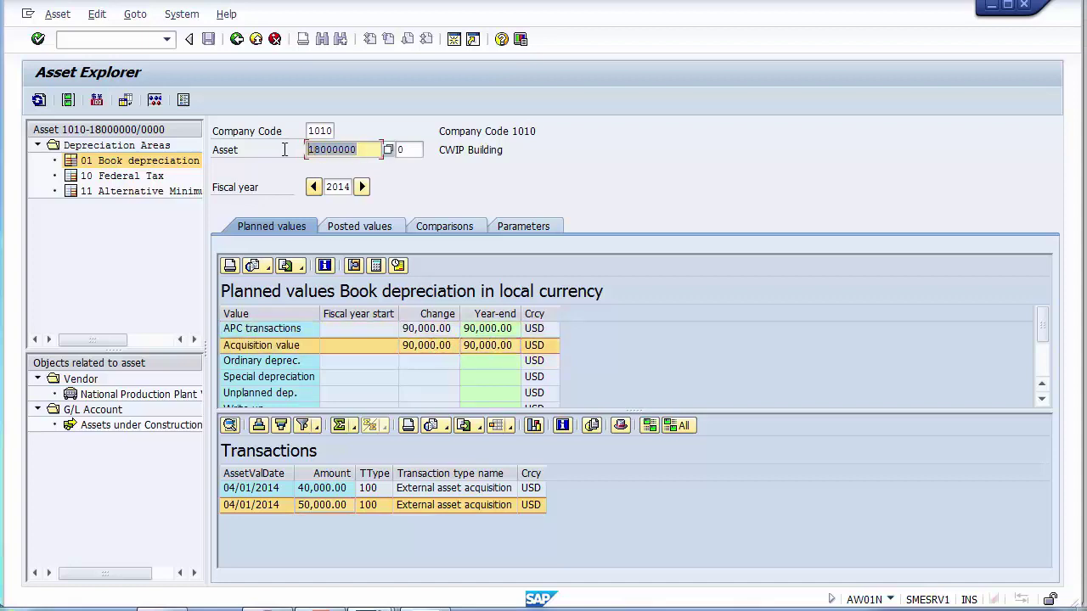
{"action": "left_click", "coordinate": [237, 40]}
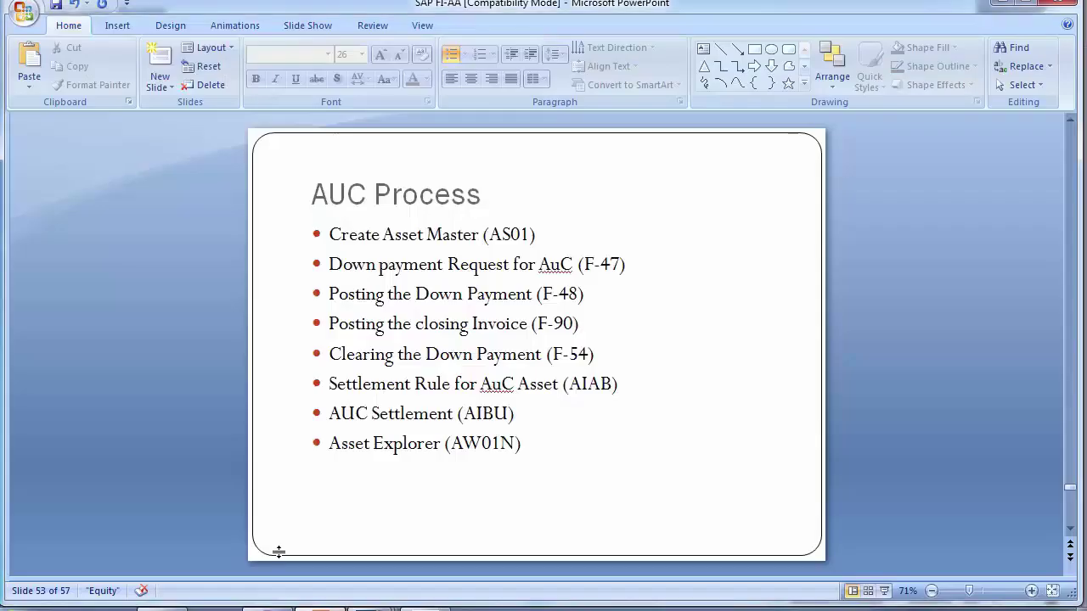
- Check the down payment clearing entry on the AUC Process slide, switch to SAP Easy Access and open transaction F-54
{"action": "left_click_drag", "start_coordinate": [329, 354], "coordinate": [609, 357]}
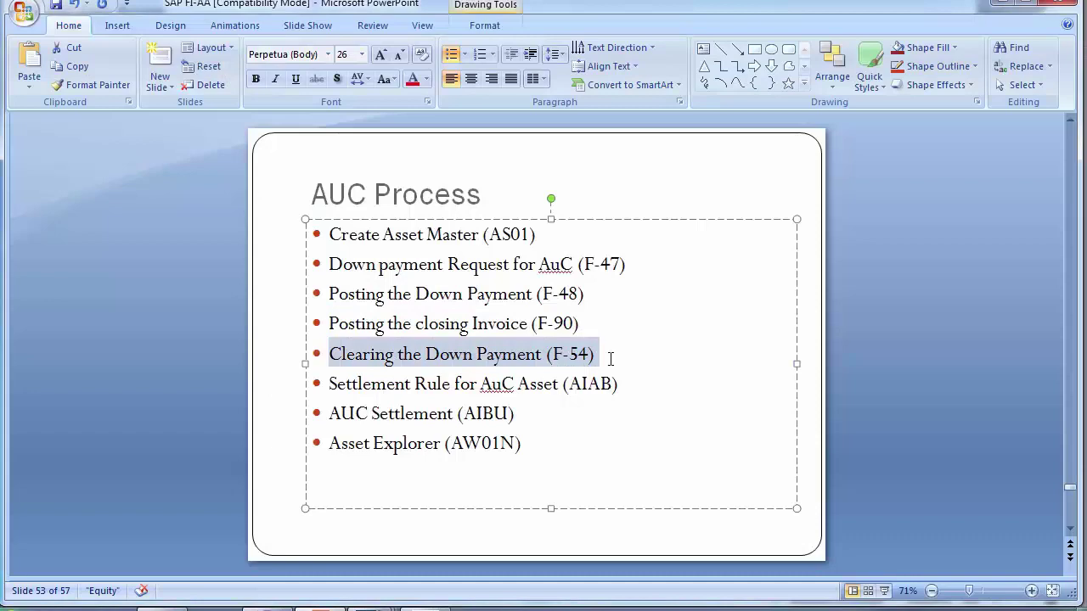
{"action": "left_click", "coordinate": [204, 312]}
{"action": "mouse_move", "coordinate": [386, 608]}
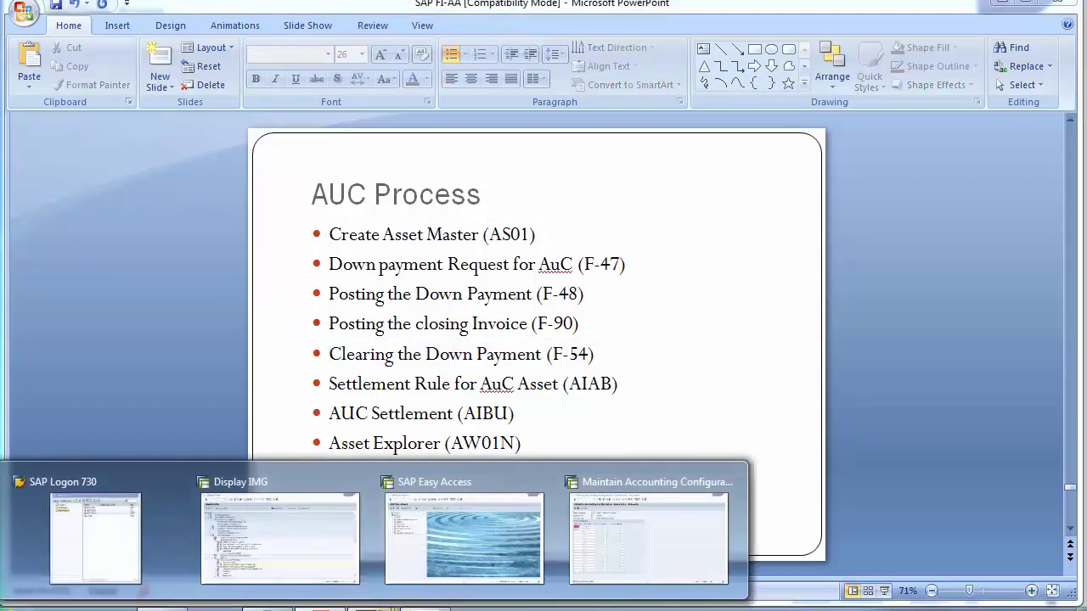
{"action": "left_click", "coordinate": [448, 508]}
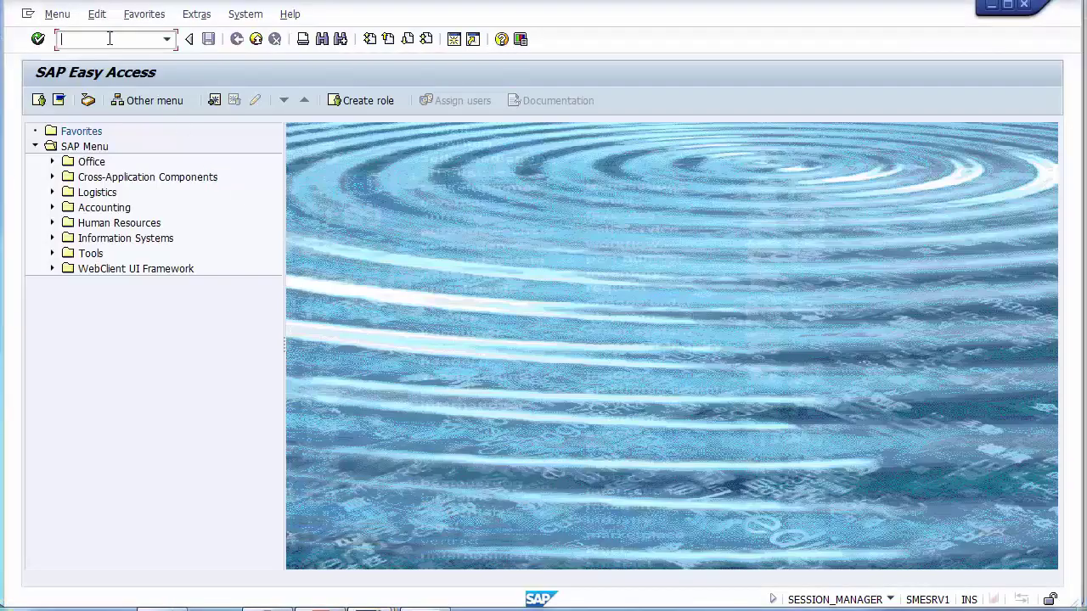
{"action": "type", "text": "F-54"}
{"action": "key", "text": "Return"}
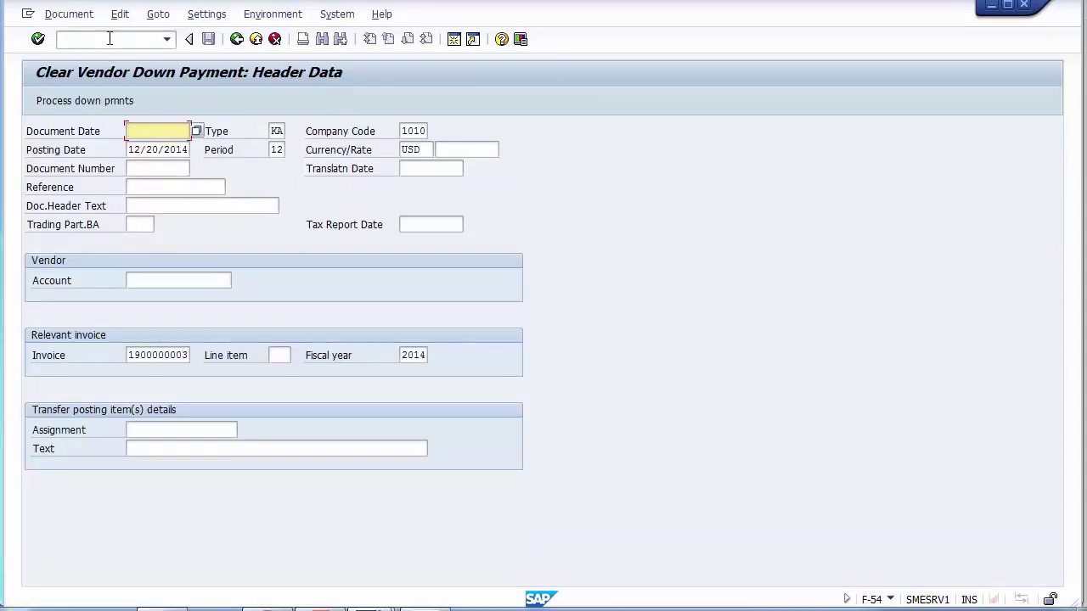
- Set both the document date and the posting date of the down payment clearing to 04/15/2014
{"action": "key", "text": "BackSpace"}
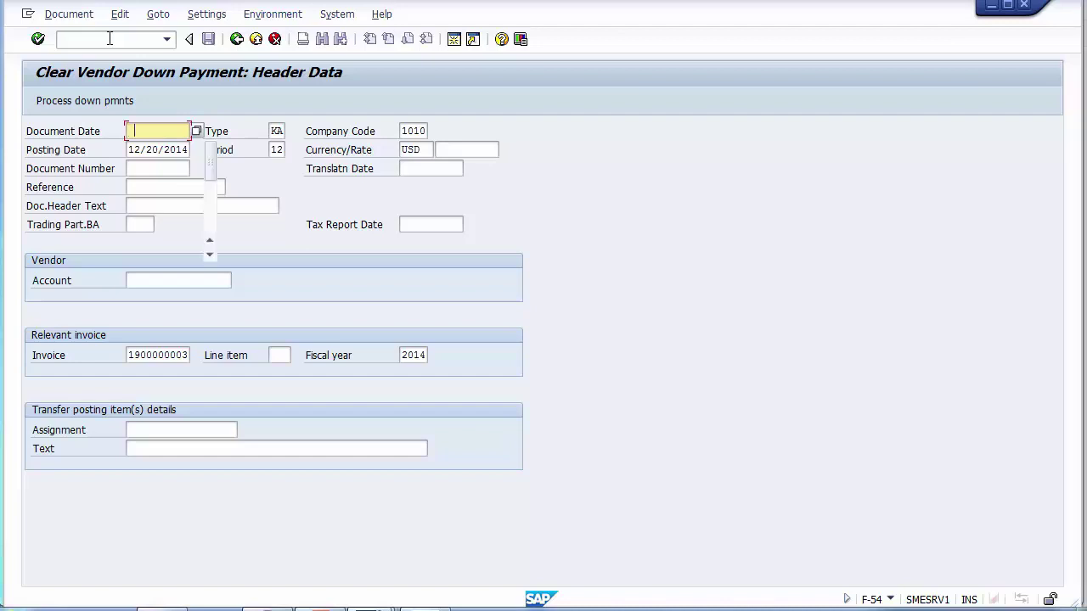
{"action": "key", "text": "Down"}
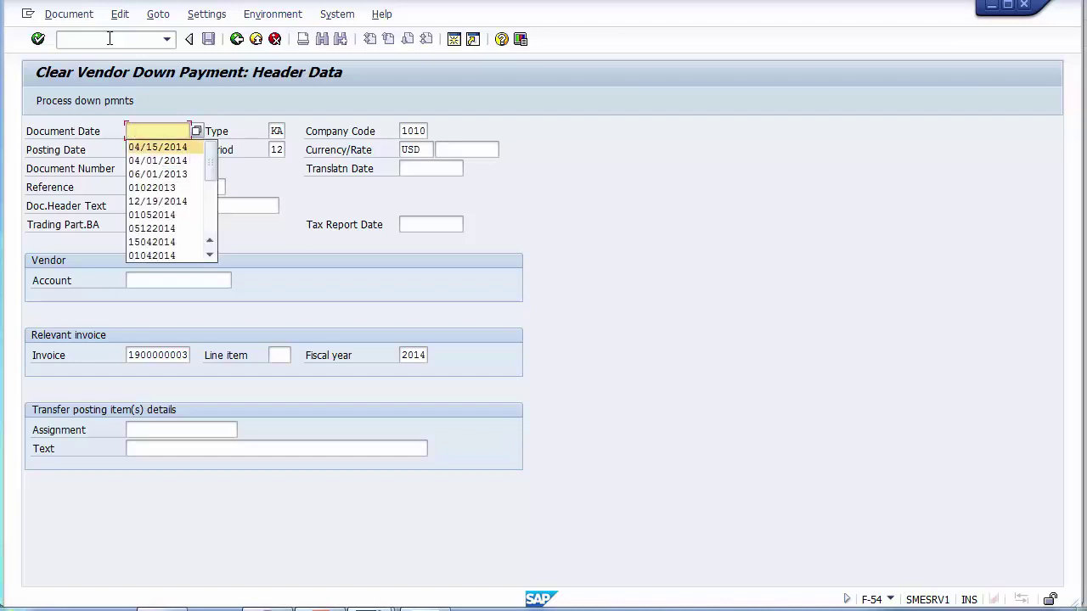
{"action": "key", "text": "Return"}
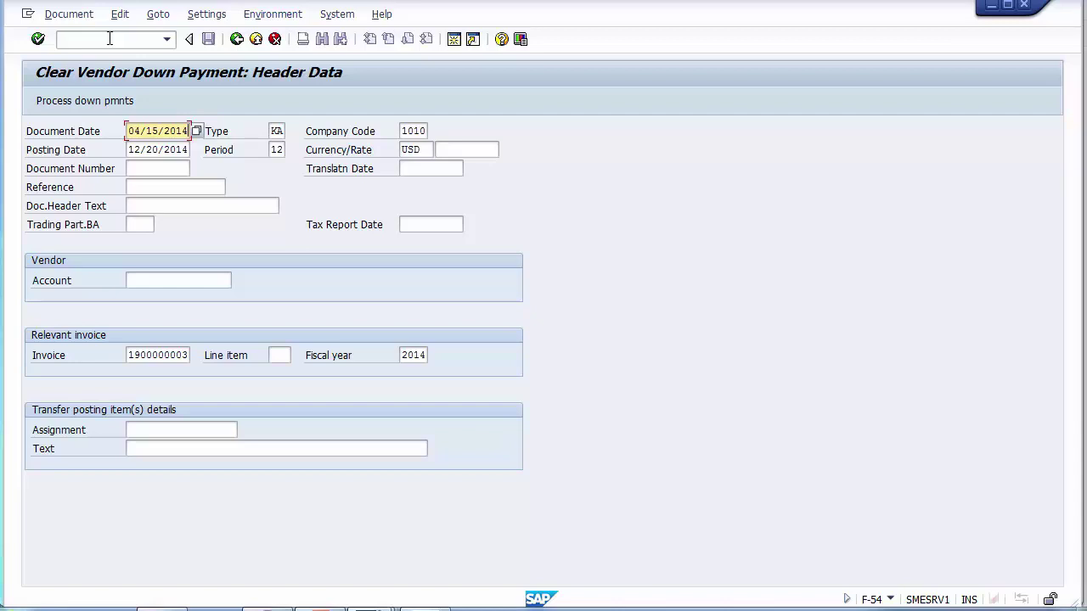
{"action": "key", "text": "Tab"}
{"action": "key", "text": "shift+End"}
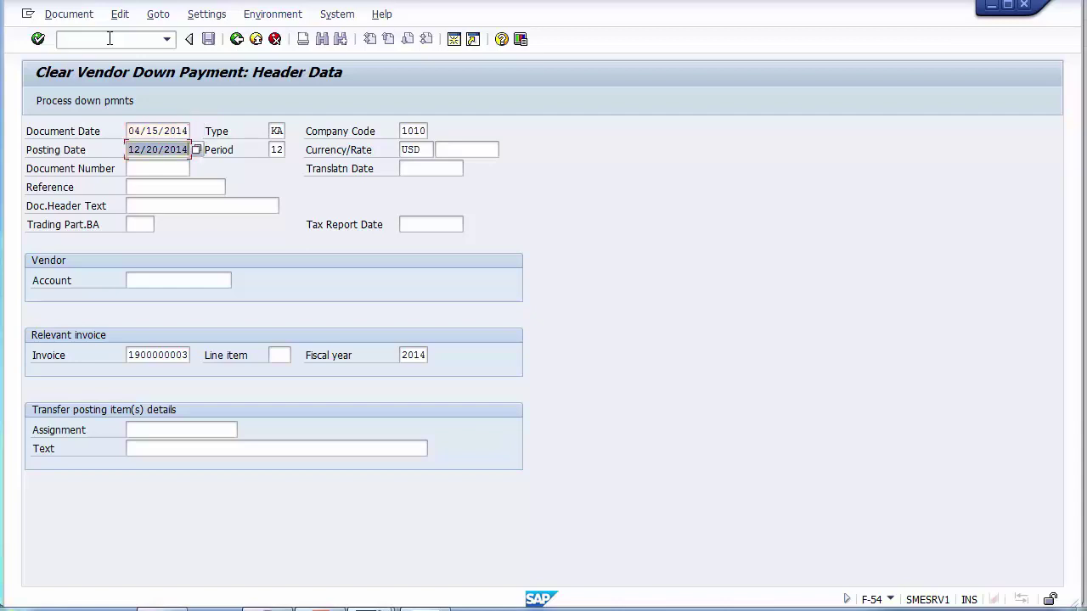
{"action": "key", "text": "Delete"}
{"action": "key", "text": "Down"}
{"action": "key", "text": "Return"}
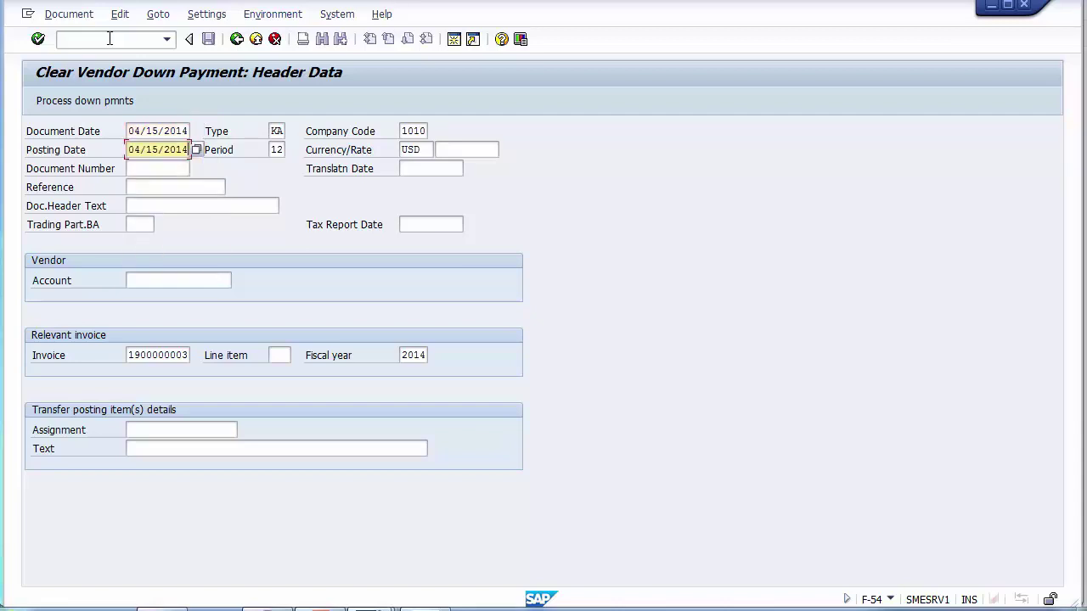
- Keep the prefilled relevant invoice for fiscal year 2014 and process its down payments, accepting the period adjustment
{"action": "key", "text": "shift+Tab"}
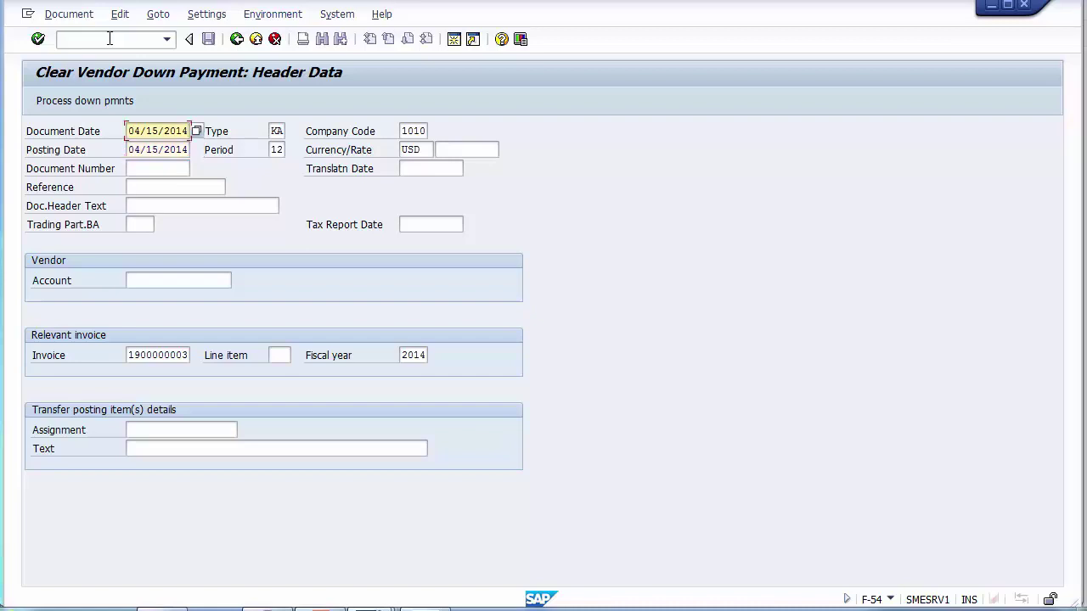
{"action": "key", "text": "Tab"}
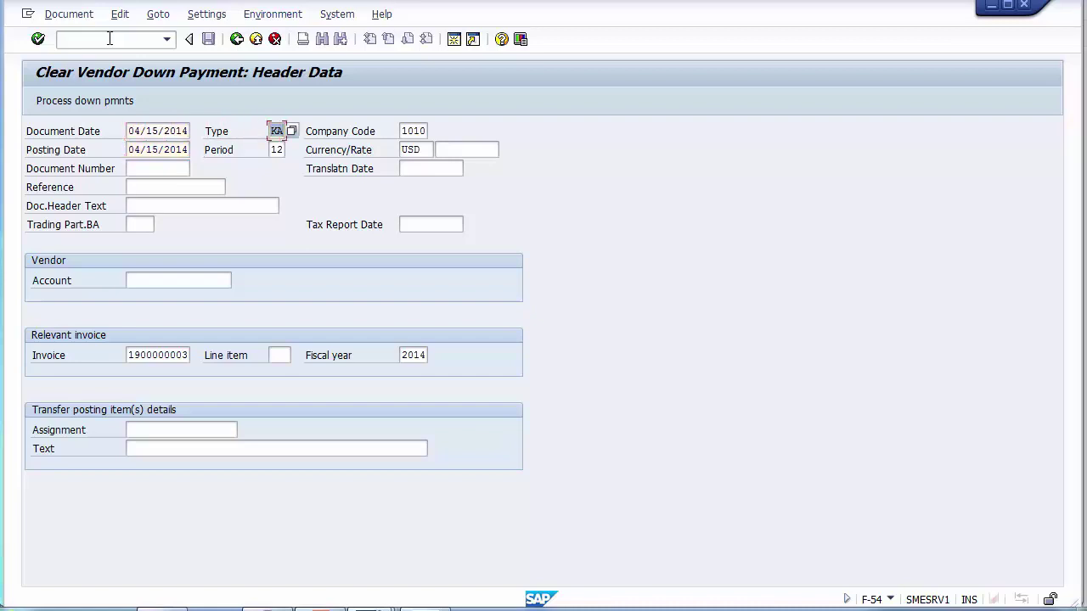
{"action": "key", "text": "Tab"}
{"action": "key", "text": "Tab"}
{"action": "key", "text": "Tab"}
{"action": "key", "text": "Tab"}
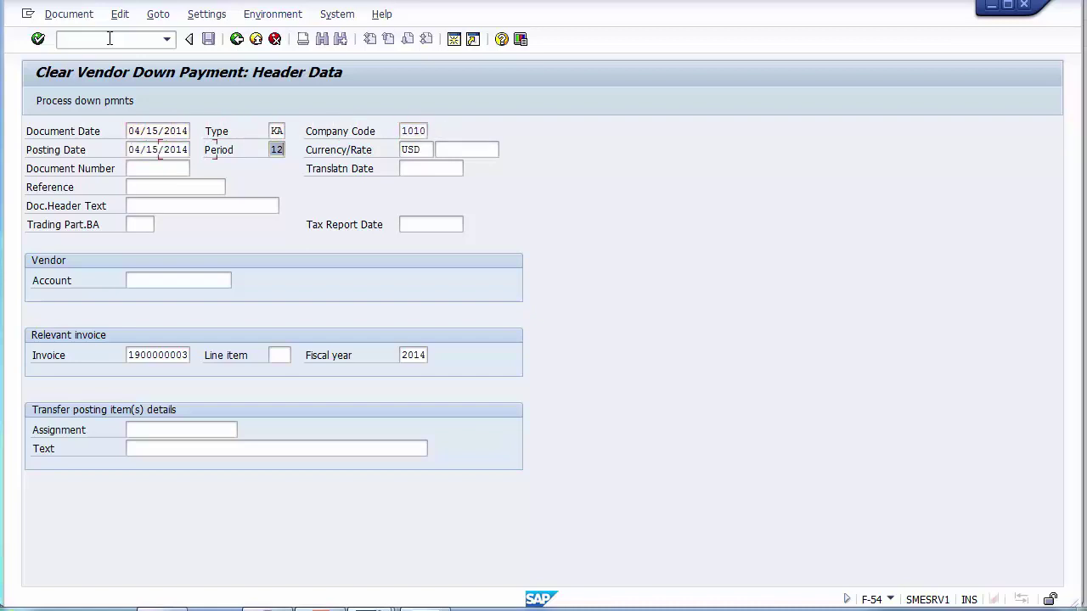
{"action": "key", "text": "Tab"}
{"action": "key", "text": "Tab"}
{"action": "key", "text": "Tab"}
{"action": "key", "text": "Tab"}
{"action": "key", "text": "Tab"}
{"action": "key", "text": "Tab"}
{"action": "key", "text": "Tab"}
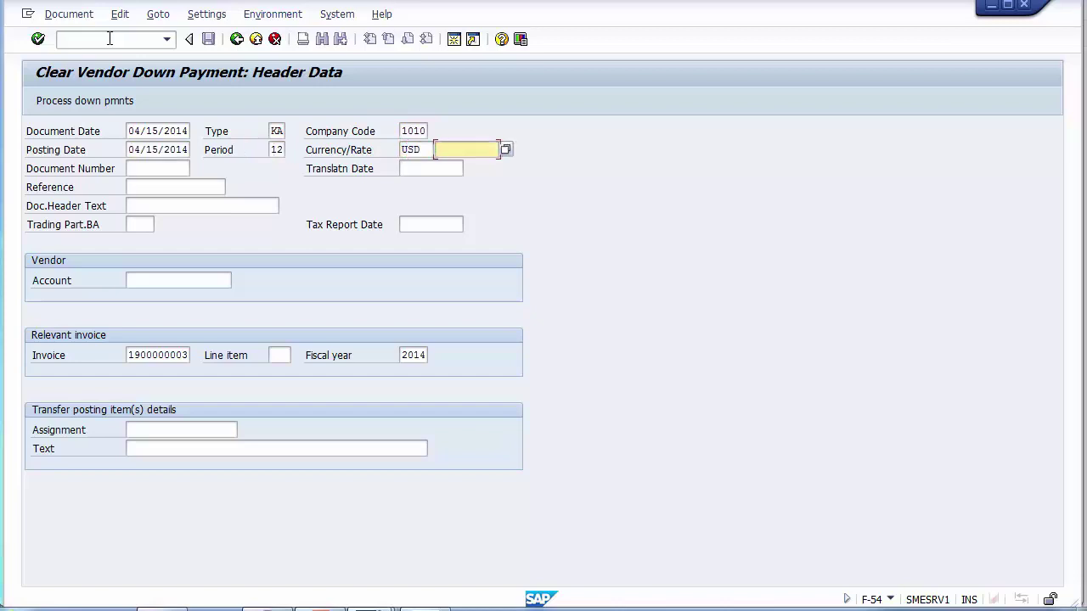
{"action": "key", "text": "Tab"}
{"action": "key", "text": "Tab"}
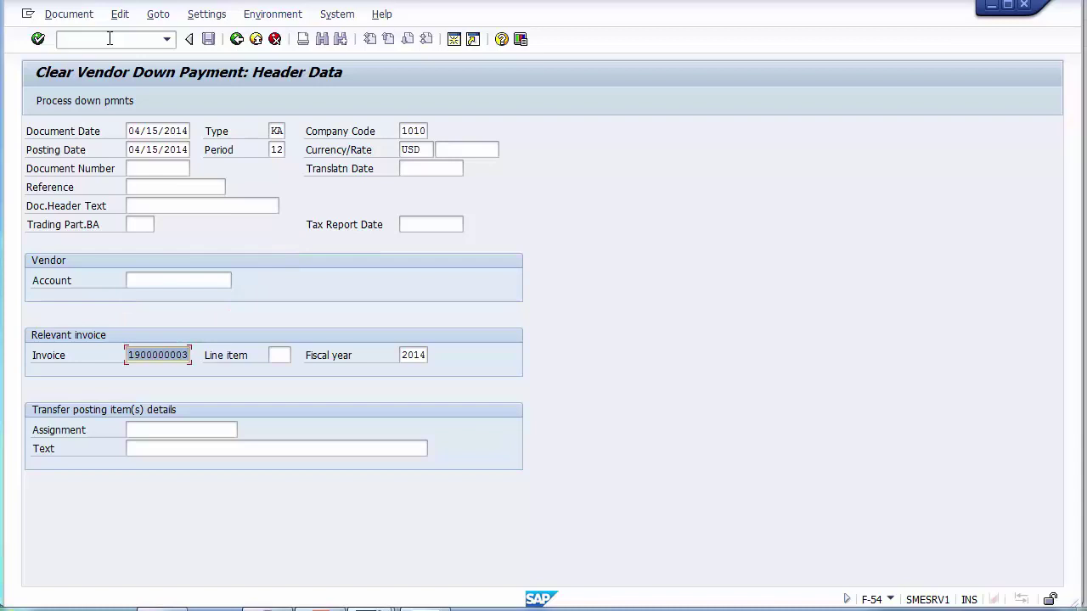
{"action": "left_click_drag", "start_coordinate": [131, 358], "coordinate": [200, 361]}
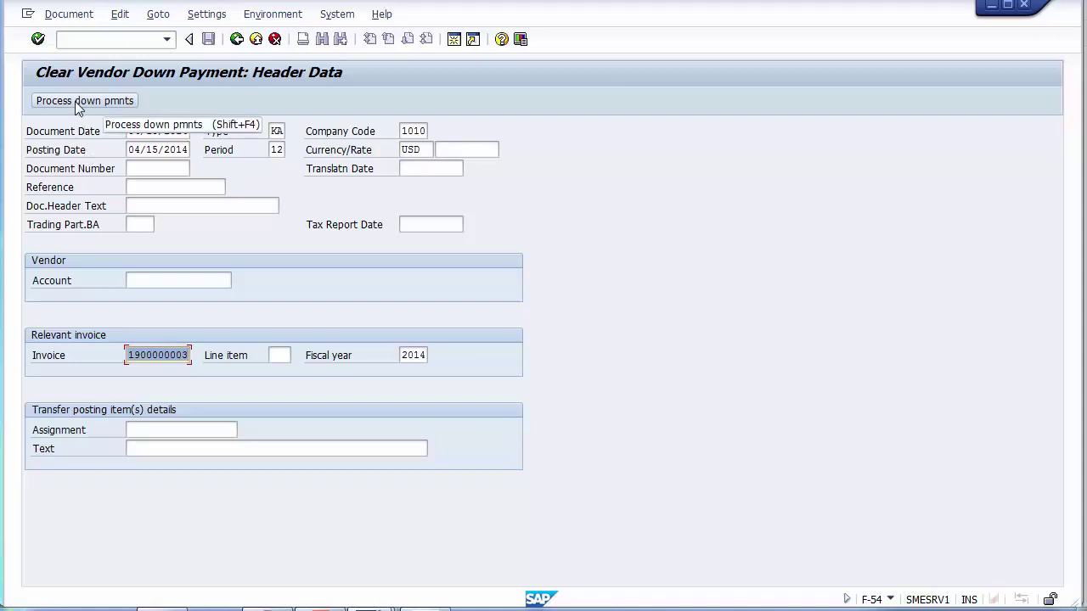
{"action": "left_click", "coordinate": [75, 101]}
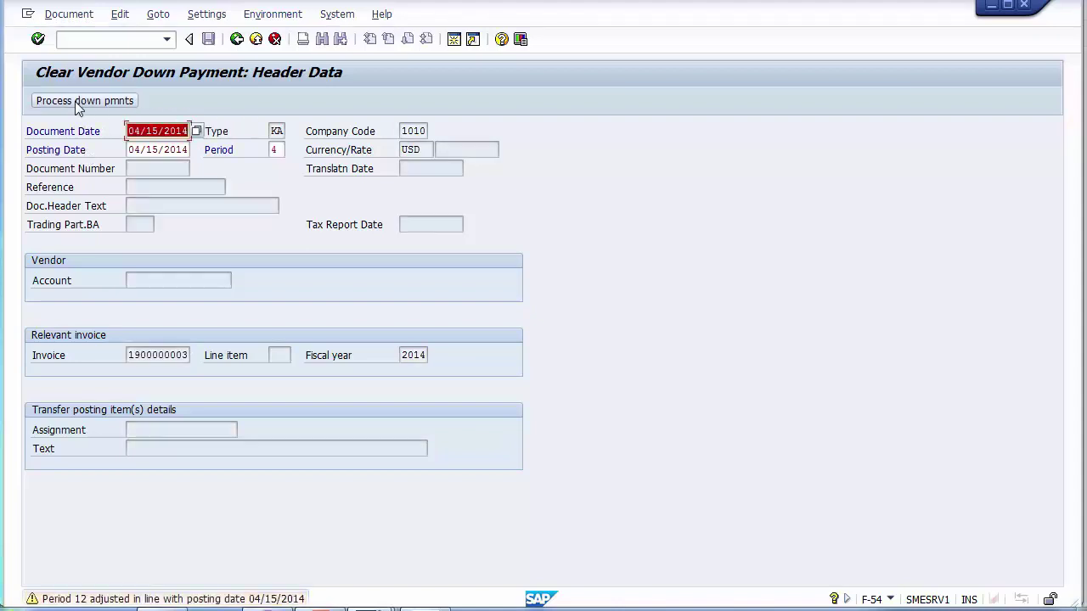
{"action": "left_click", "coordinate": [75, 101]}
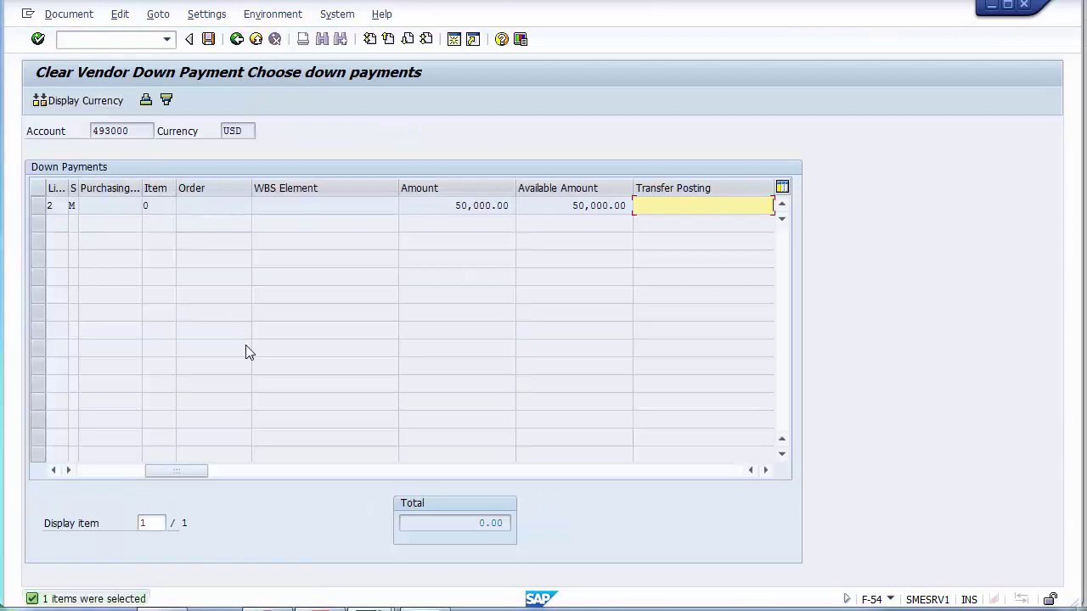
- Select the 50,000.00 down payment line and simulate the clearing document
{"action": "left_click", "coordinate": [39, 205]}
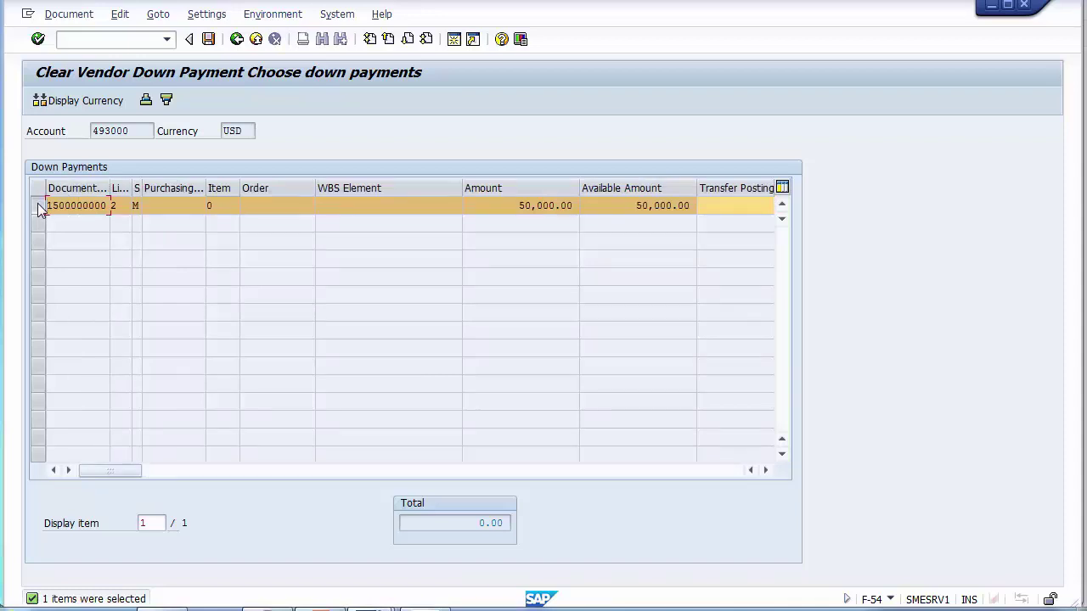
{"action": "left_click", "coordinate": [68, 15]}
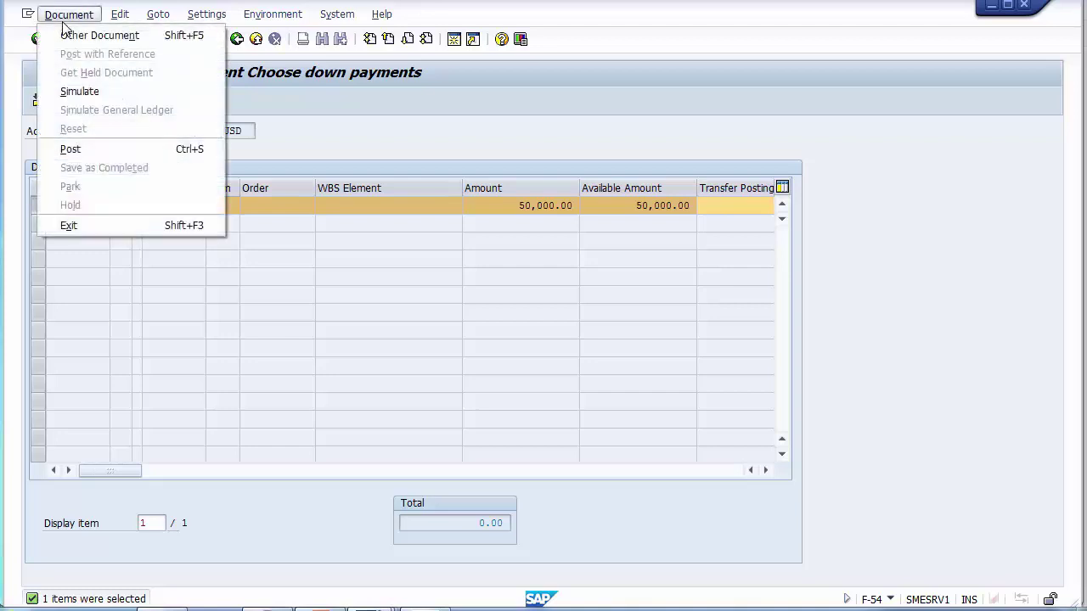
{"action": "left_click", "coordinate": [74, 99]}
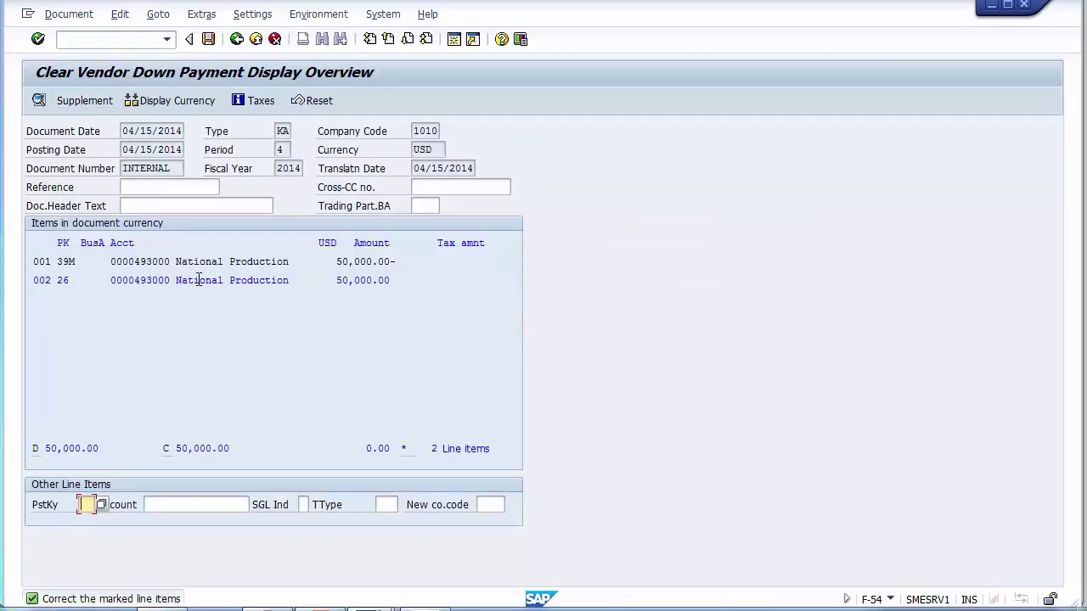
- Open the second vendor line item for correction and set its text to "Adv payment reqest for Building material"
{"action": "left_click_drag", "start_coordinate": [110, 280], "coordinate": [415, 284]}
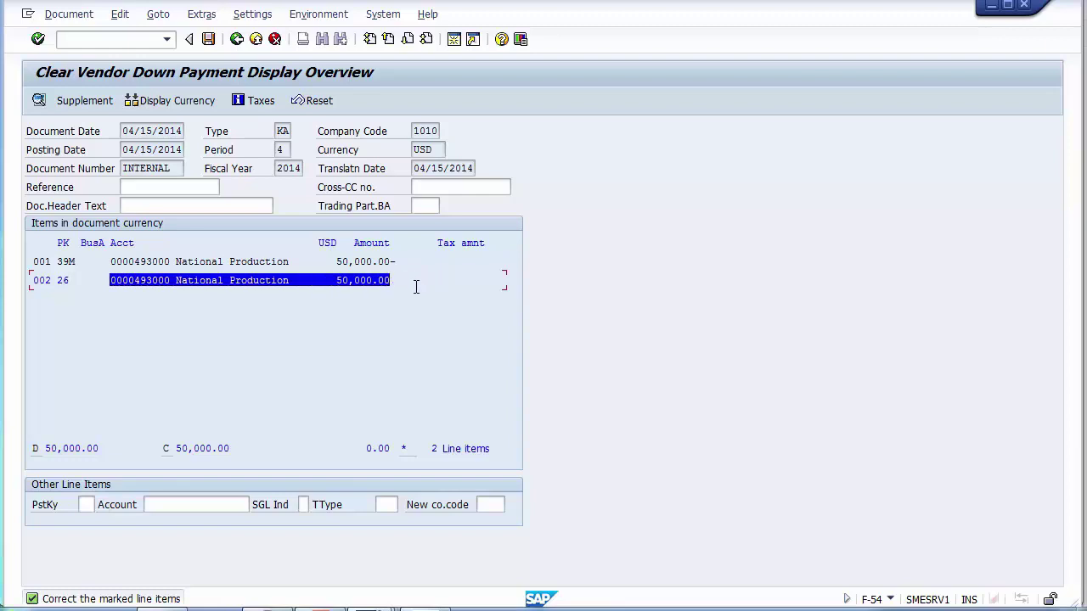
{"action": "double_click", "coordinate": [241, 280]}
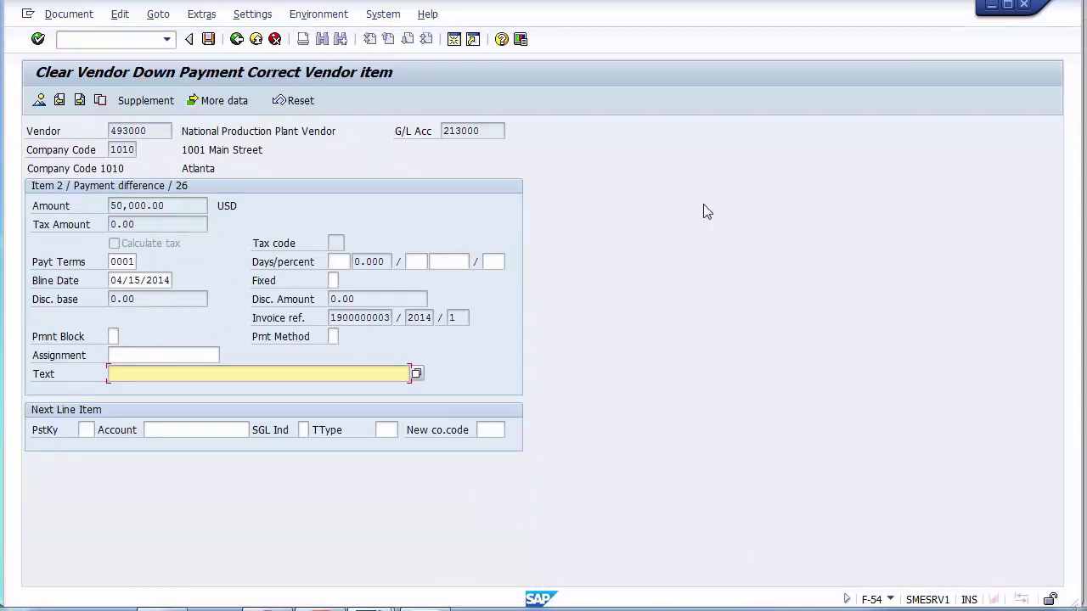
{"action": "key", "text": "BackSpace"}
{"action": "key", "text": "Down"}
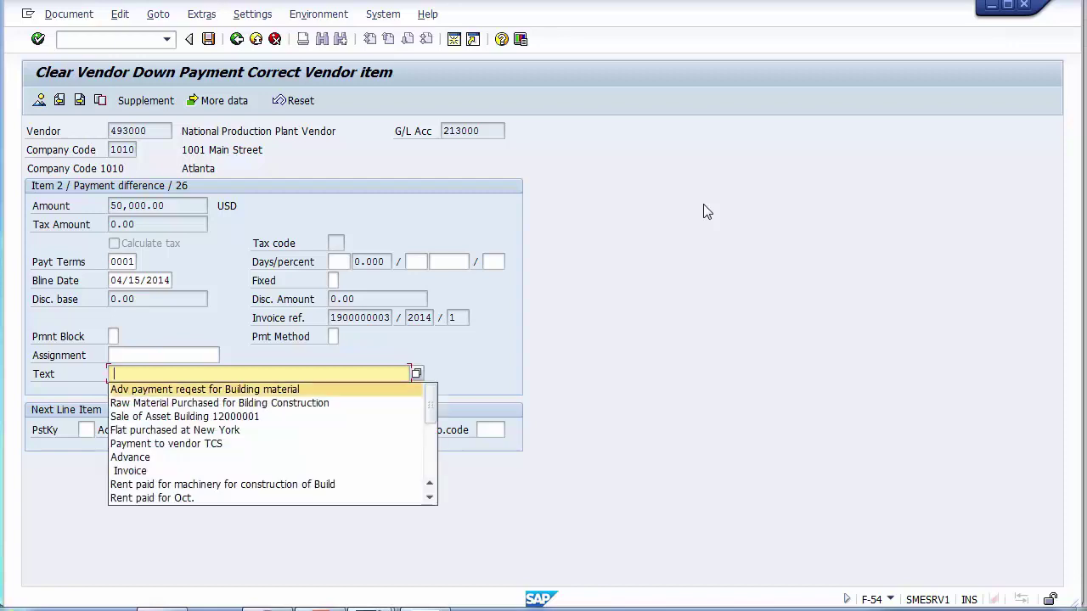
{"action": "key", "text": "Return"}
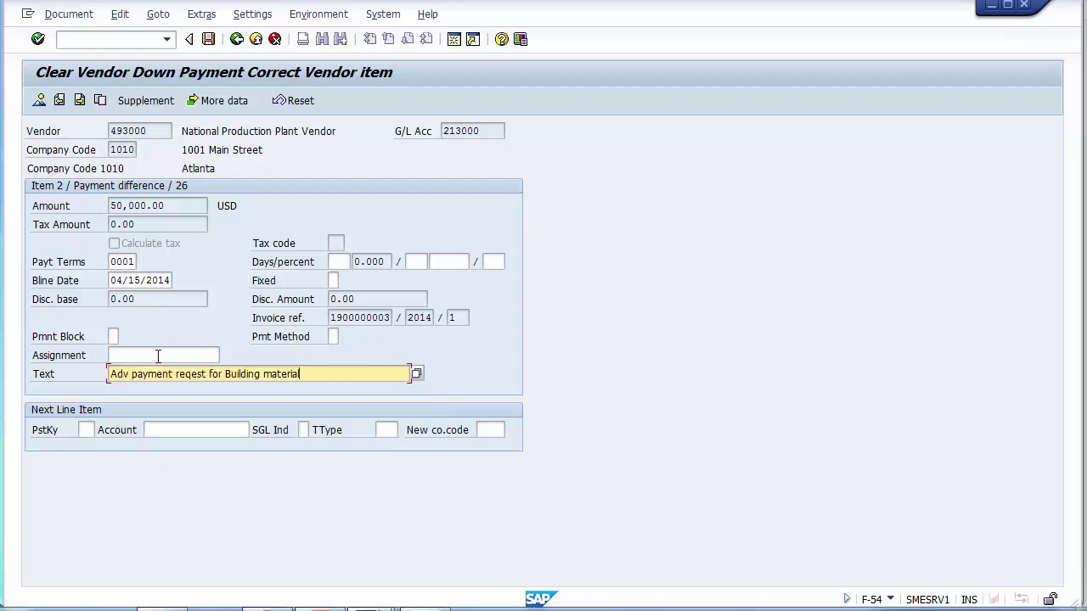
- Post the vendor down payment clearing document
{"action": "left_click", "coordinate": [51, 15]}
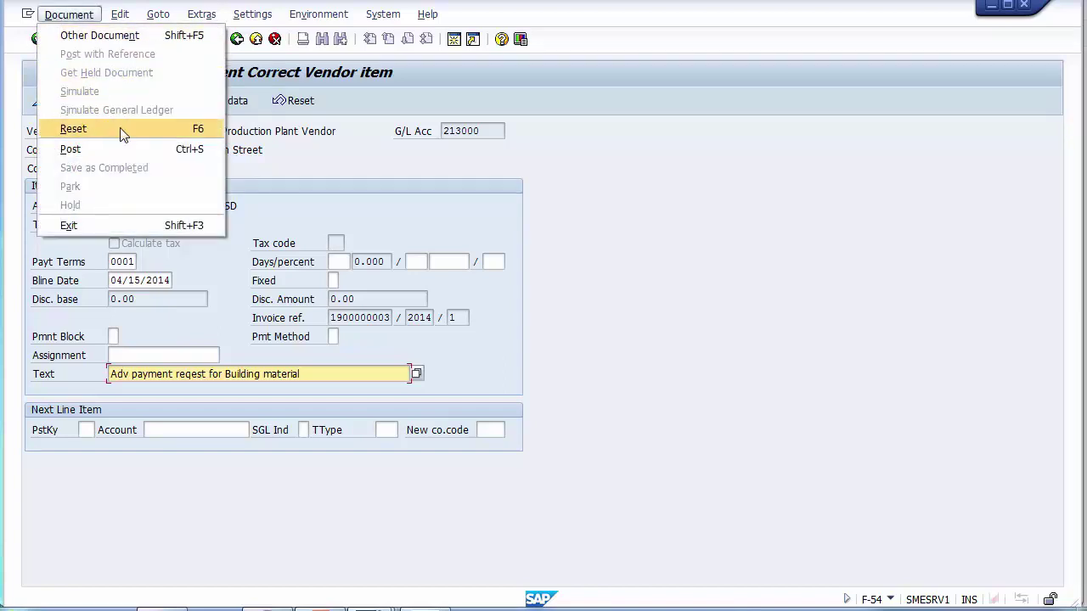
{"action": "left_click", "coordinate": [374, 183]}
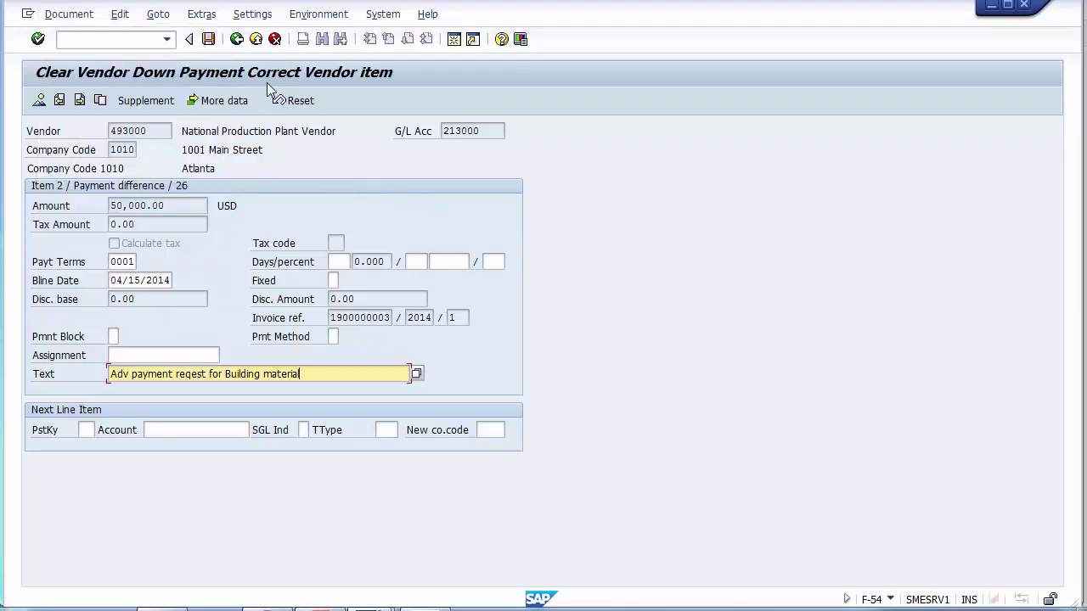
{"action": "left_click", "coordinate": [208, 40]}
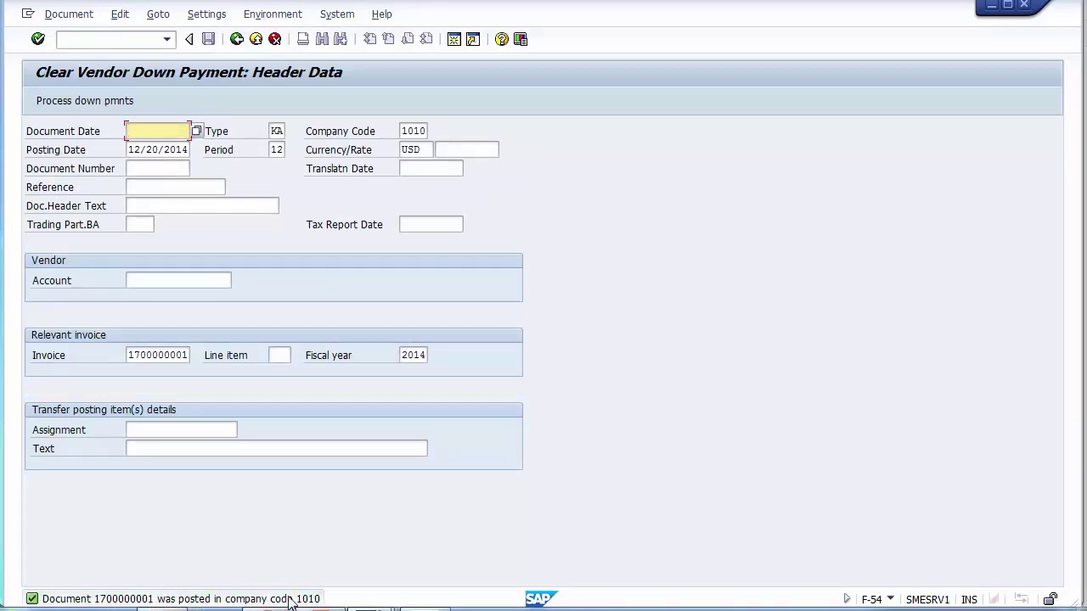
- Leave the down payment clearing and open the Vendor Line Item Display with transaction FBL1N
{"action": "left_click", "coordinate": [100, 39]}
{"action": "type", "text": "/n"}
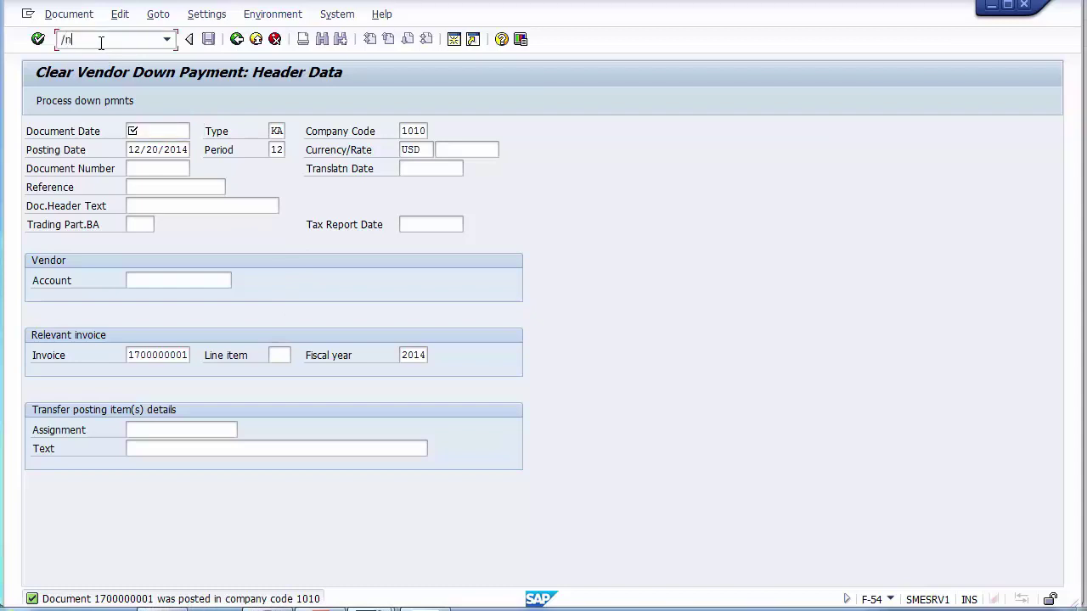
{"action": "type", "text": "FBL1N"}
{"action": "key", "text": "Return"}
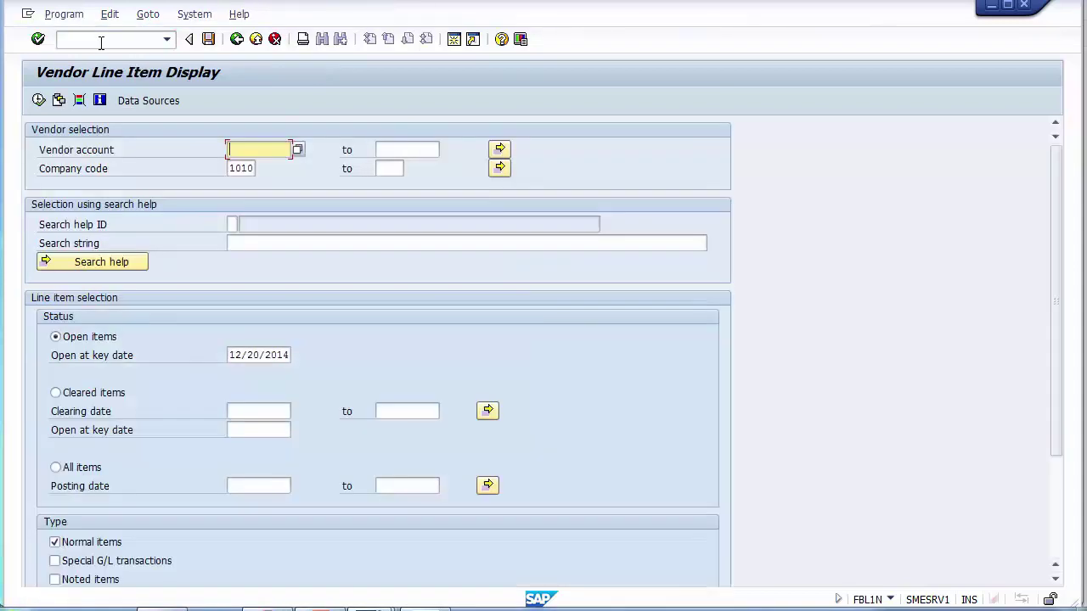
- Choose the Atlanta vendor National Production Plant as vendor account and set the selection to all items including special G/L transactions
{"action": "key", "text": "BackSpace"}
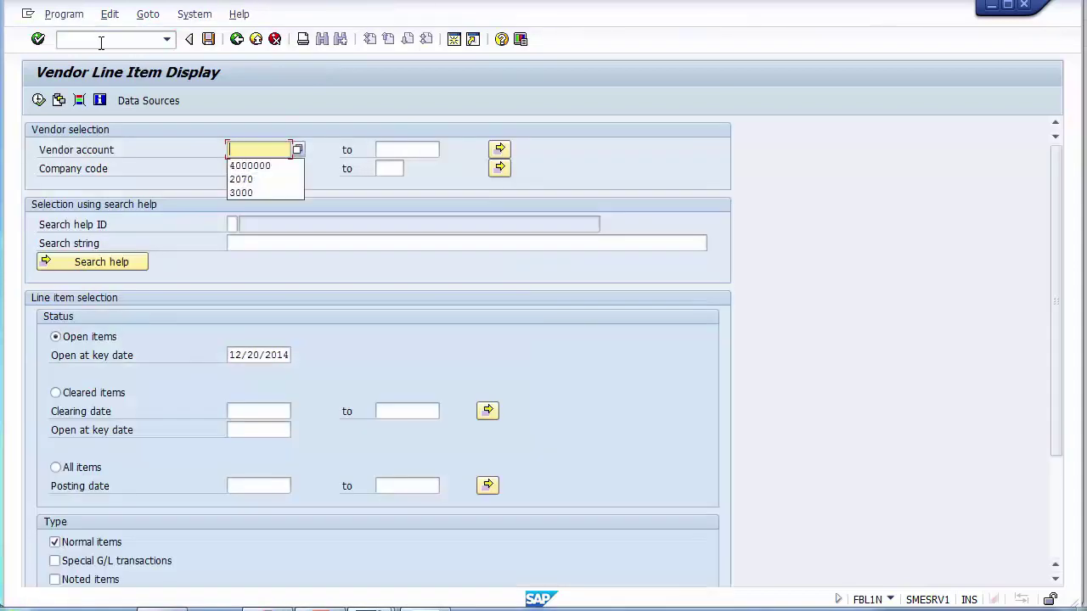
{"action": "left_click", "coordinate": [378, 149]}
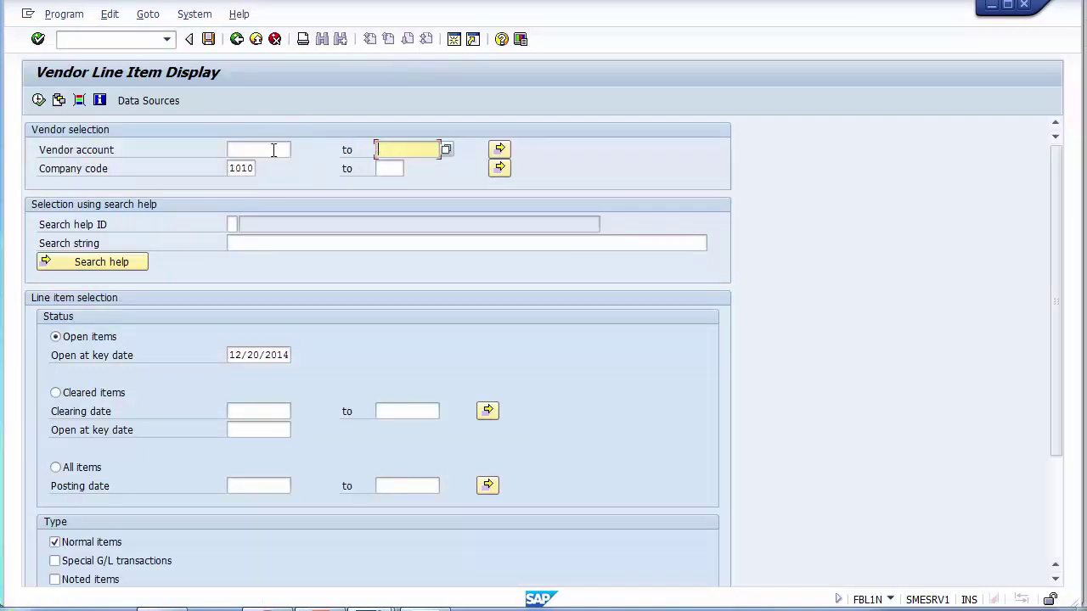
{"action": "left_click", "coordinate": [265, 153]}
{"action": "key", "text": "Return"}
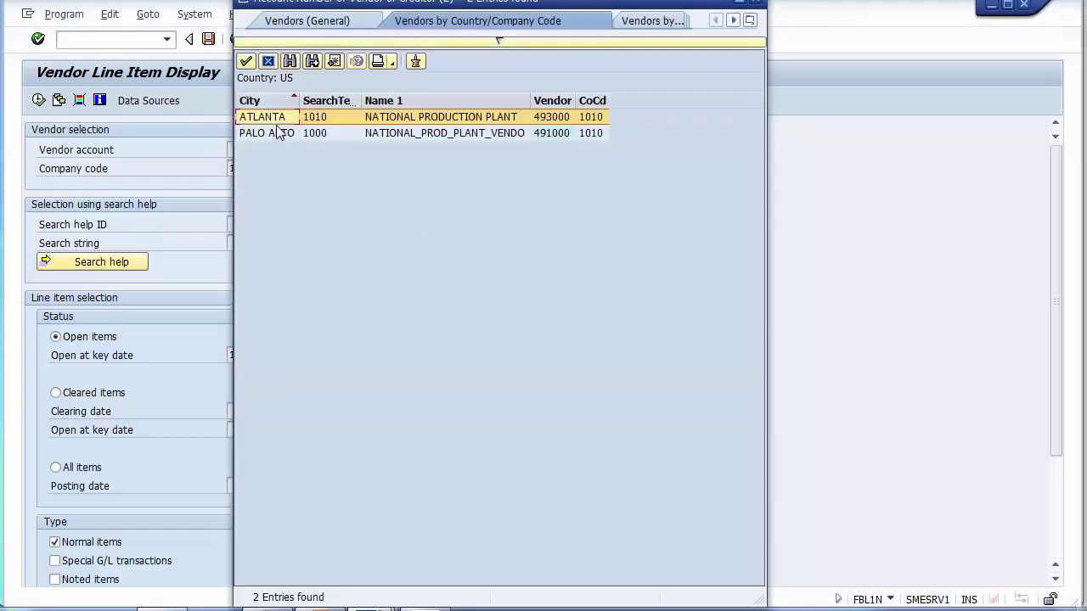
{"action": "double_click", "coordinate": [263, 117]}
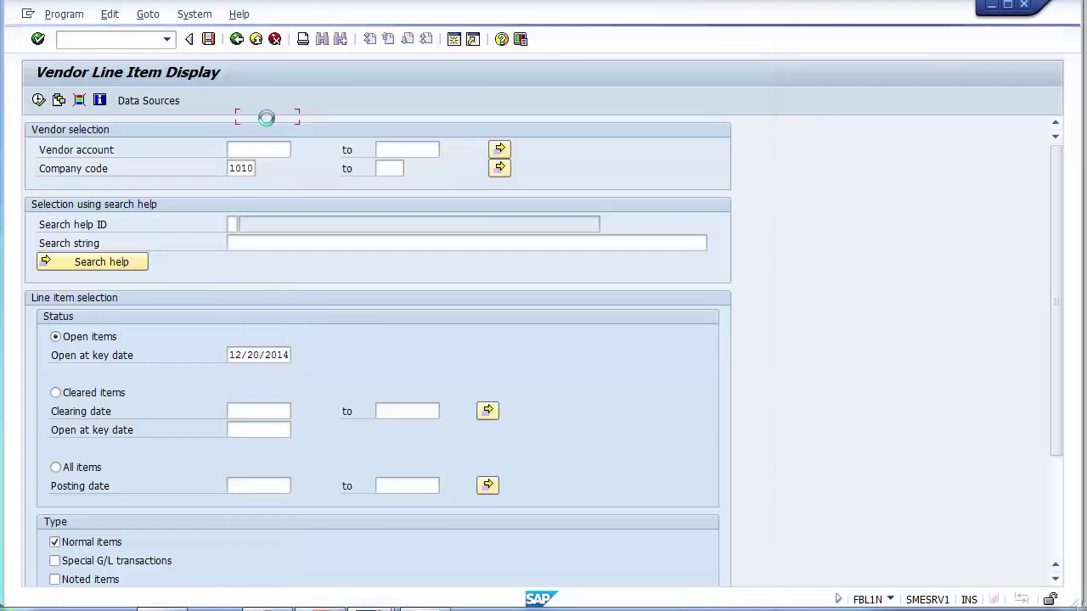
{"action": "left_click", "coordinate": [102, 562]}
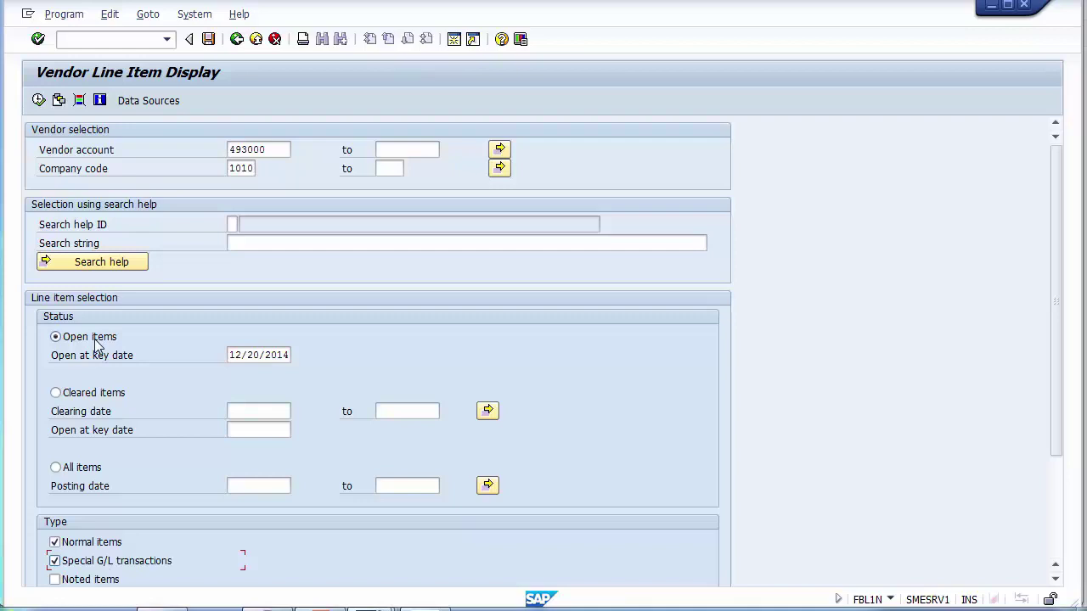
{"action": "left_click", "coordinate": [56, 469]}
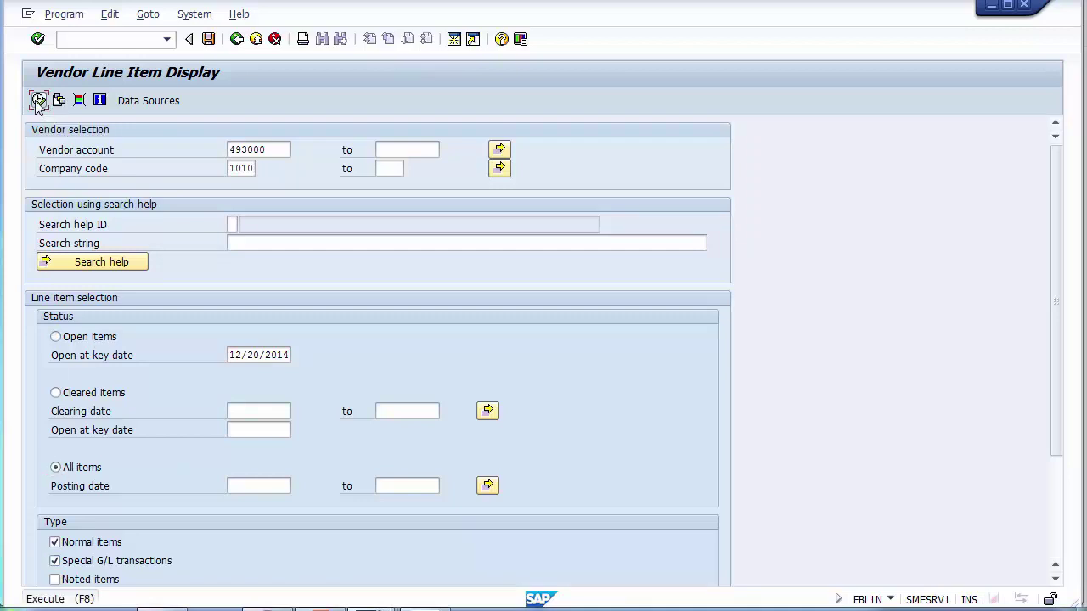
- Run the vendor line item report and examine the cleared down payment items' amounts, dates, clearing documents and texts
{"action": "left_click", "coordinate": [38, 100]}
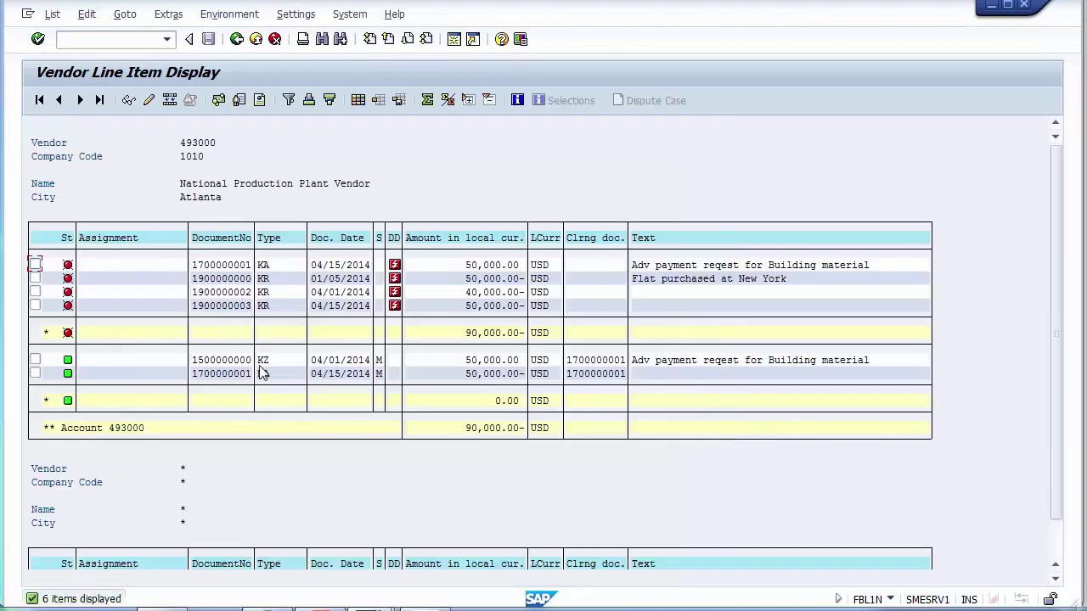
{"action": "left_click", "coordinate": [493, 372]}
{"action": "left_click", "coordinate": [610, 374]}
{"action": "left_click", "coordinate": [646, 362]}
{"action": "left_click", "coordinate": [347, 373]}
{"action": "left_click", "coordinate": [336, 360]}
- Switch to PowerPoint and review the transactions listed on the AUC Process slide
{"action": "key", "text": "alt+Tab"}
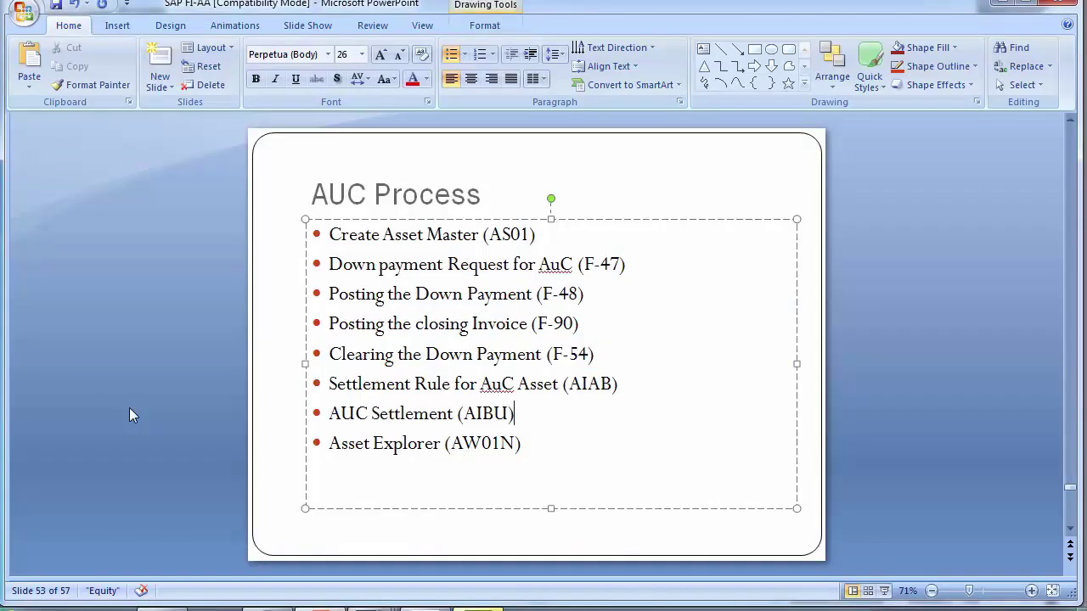
{"action": "left_click", "coordinate": [129, 408]}
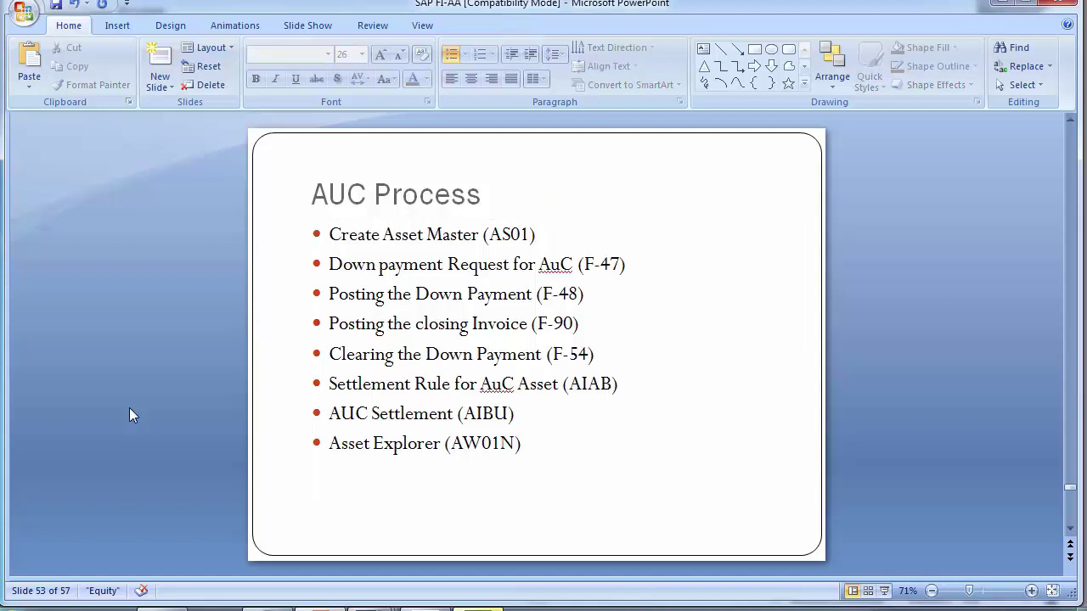
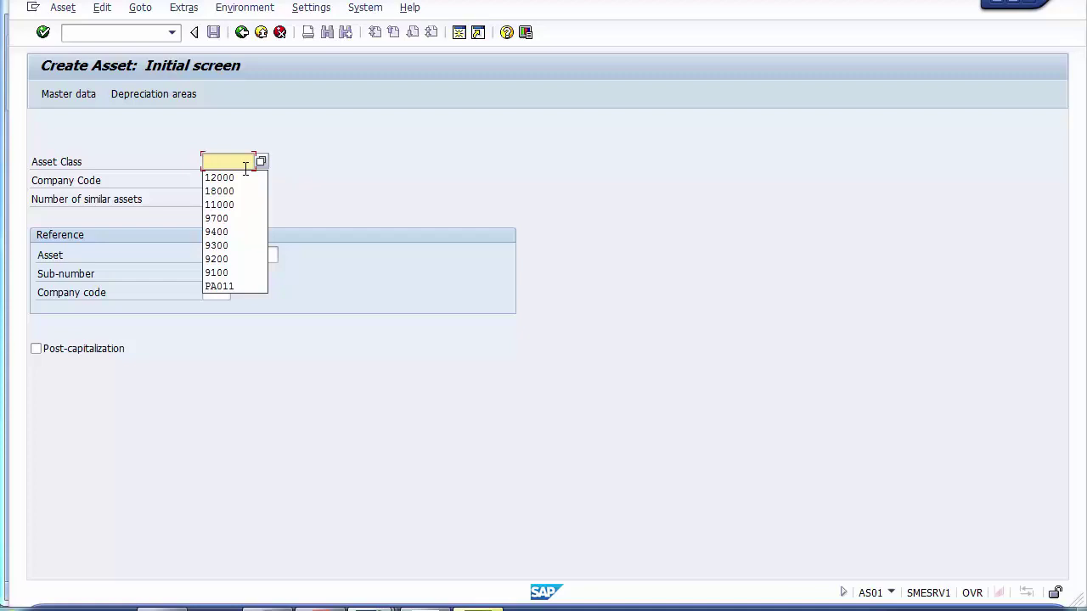
- Look up the asset classes of company code 1010, choose class 12000 Building, and open the new asset's master data
{"action": "key", "text": "Escape"}
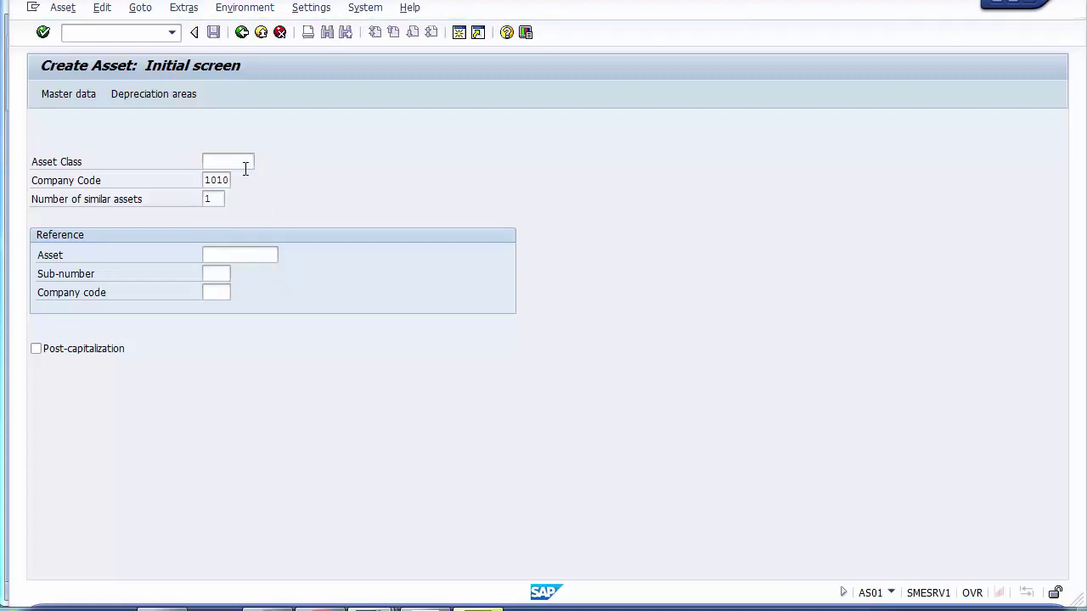
{"action": "key", "text": "F4"}
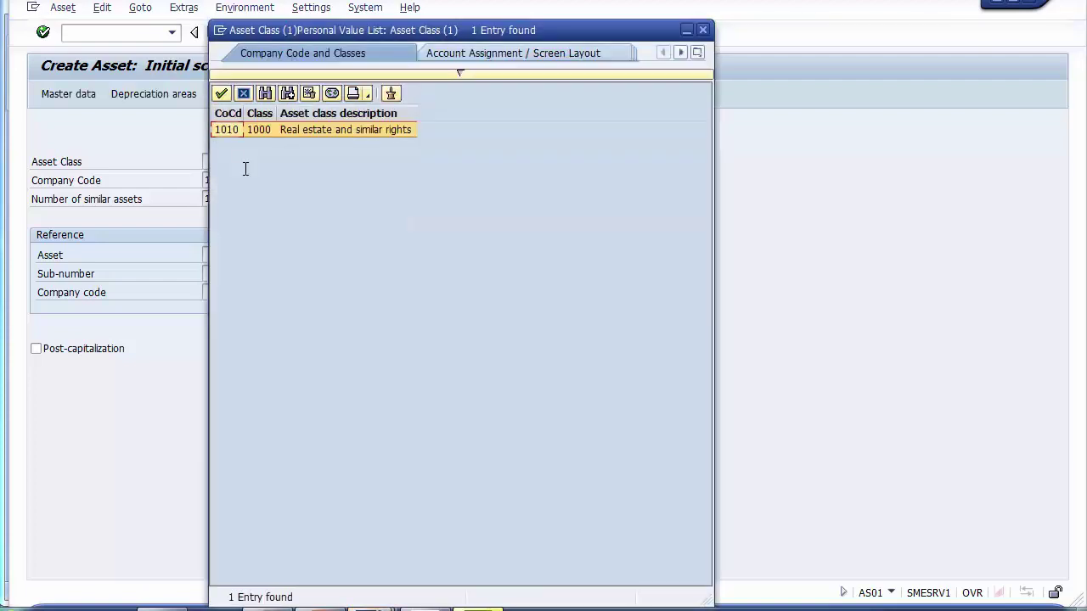
{"action": "left_click", "coordinate": [331, 93]}
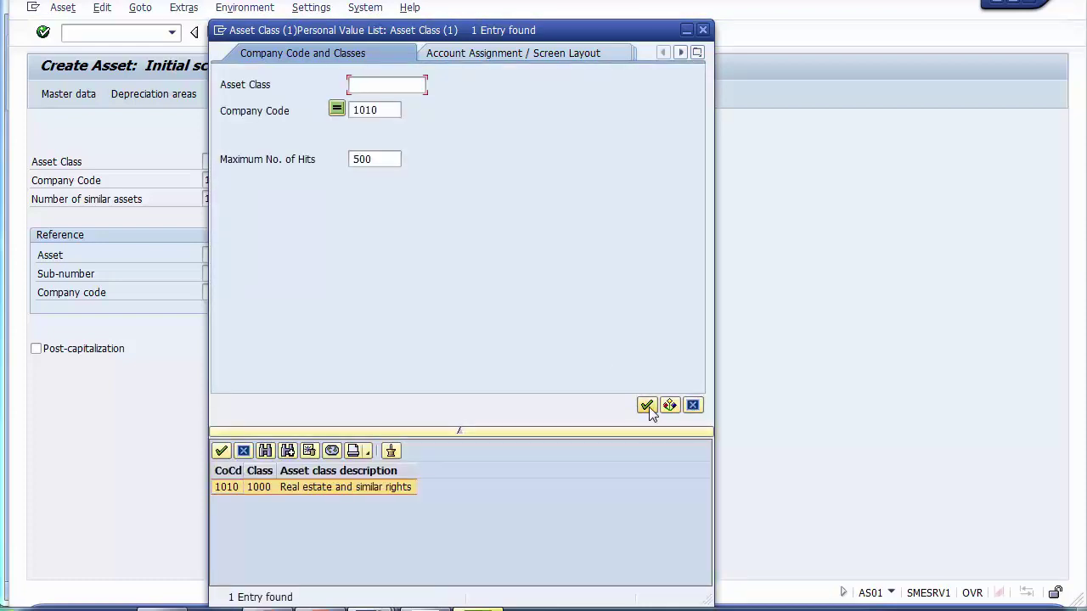
{"action": "left_click", "coordinate": [647, 406]}
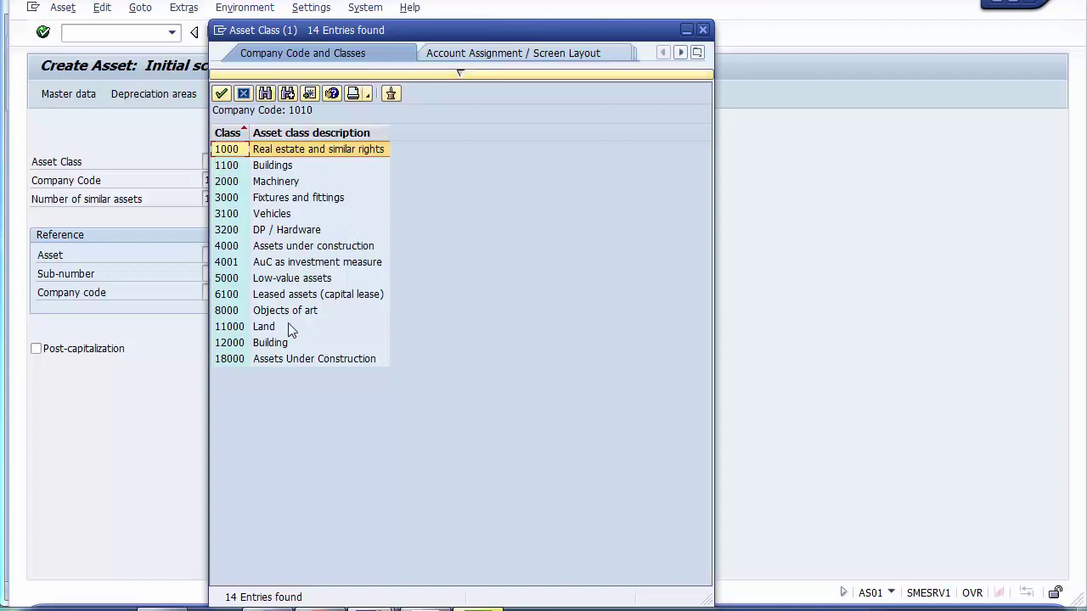
{"action": "left_click", "coordinate": [272, 347]}
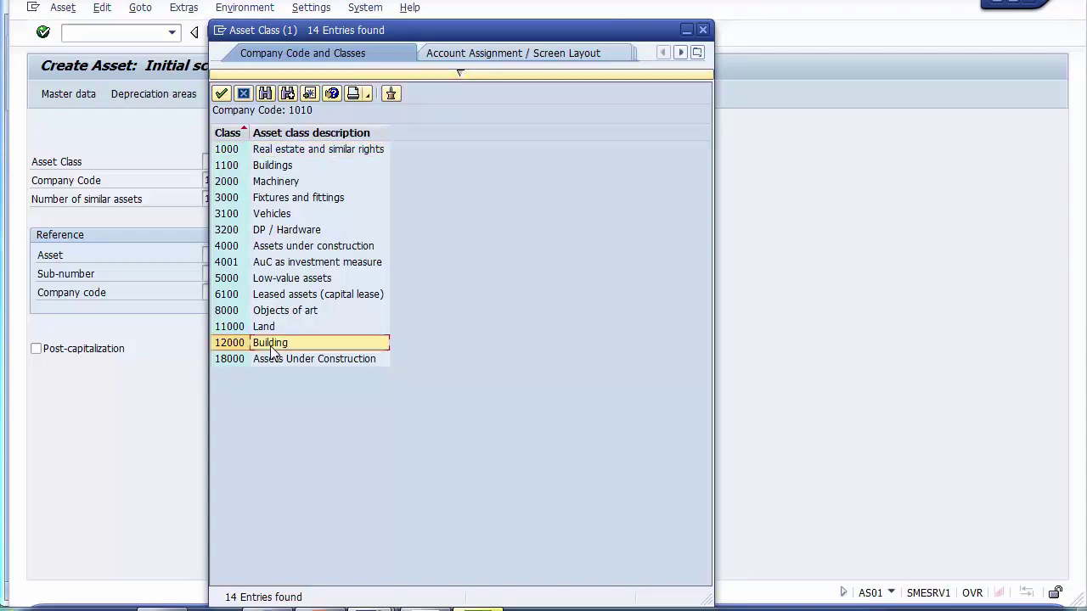
{"action": "double_click", "coordinate": [271, 346]}
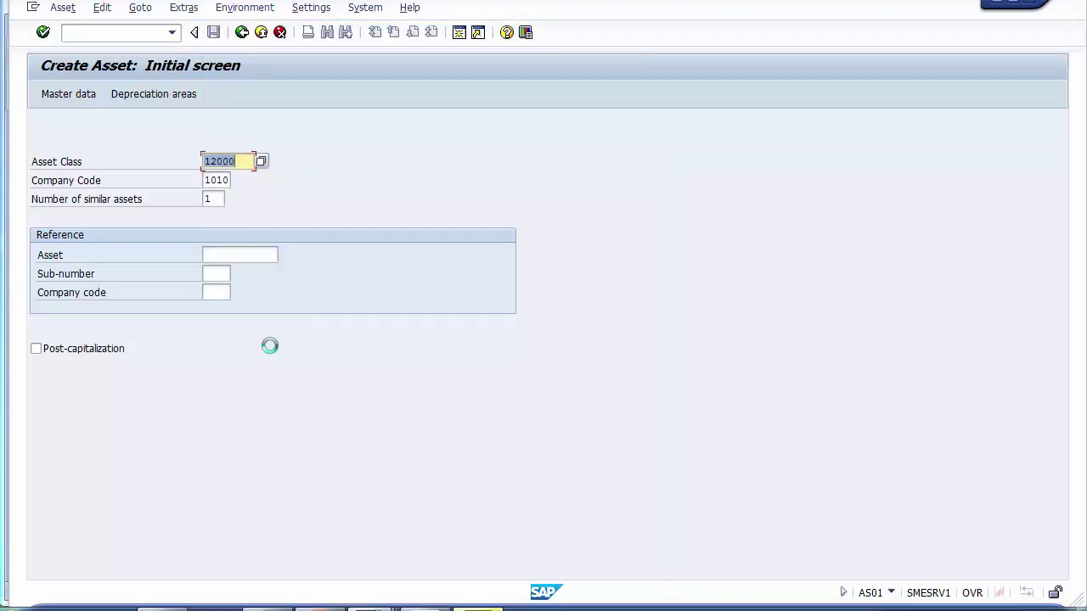
{"action": "key", "text": "Return"}
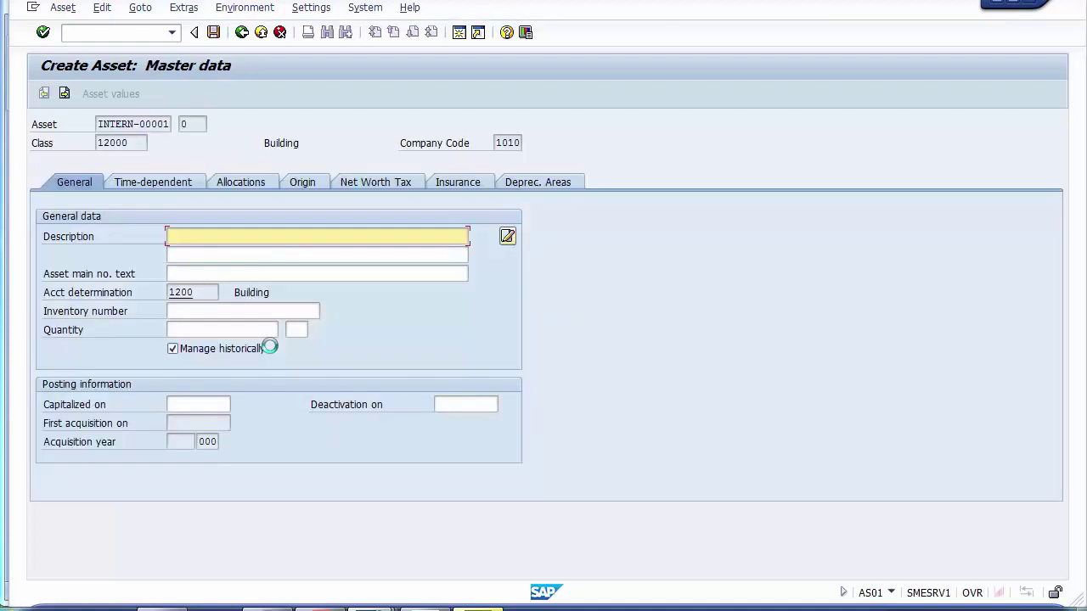
- Enter "Building CA" as the new asset's description
{"action": "key", "text": "BackSpace"}
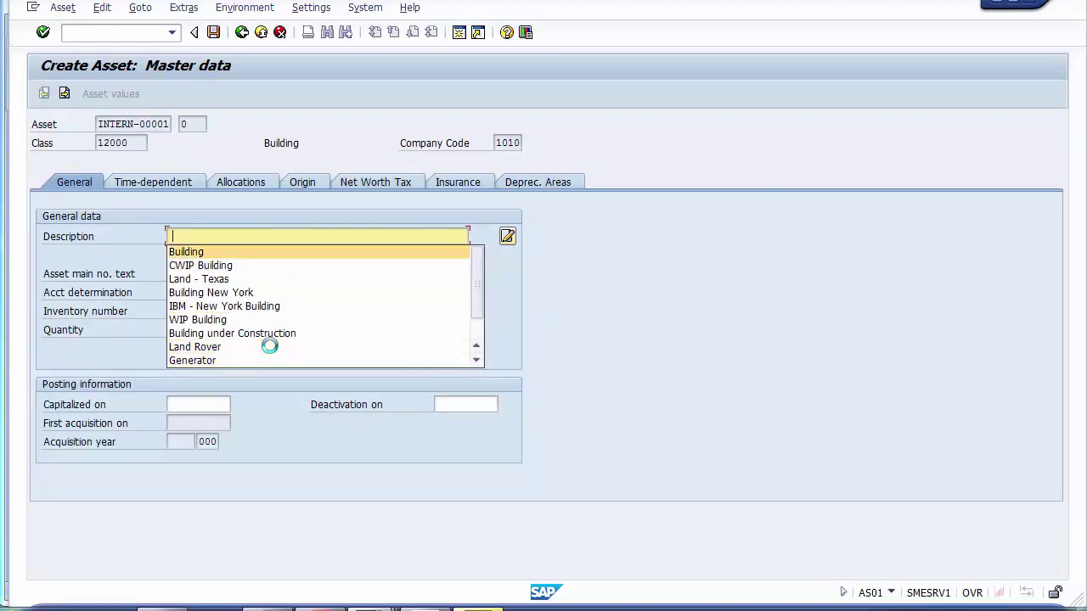
{"action": "key", "text": "Return"}
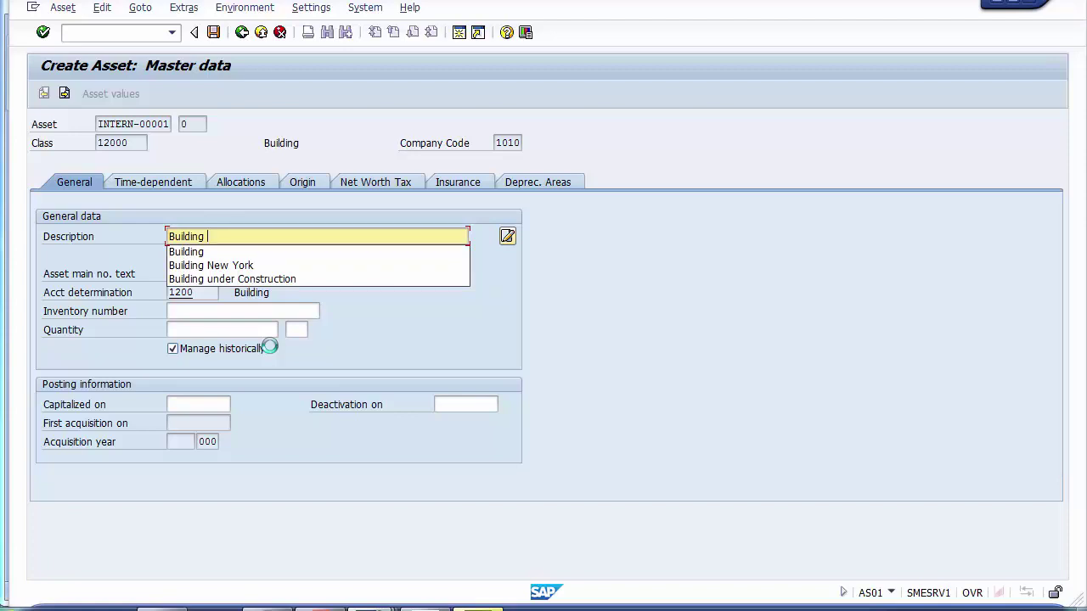
{"action": "type", "text": "CA"}
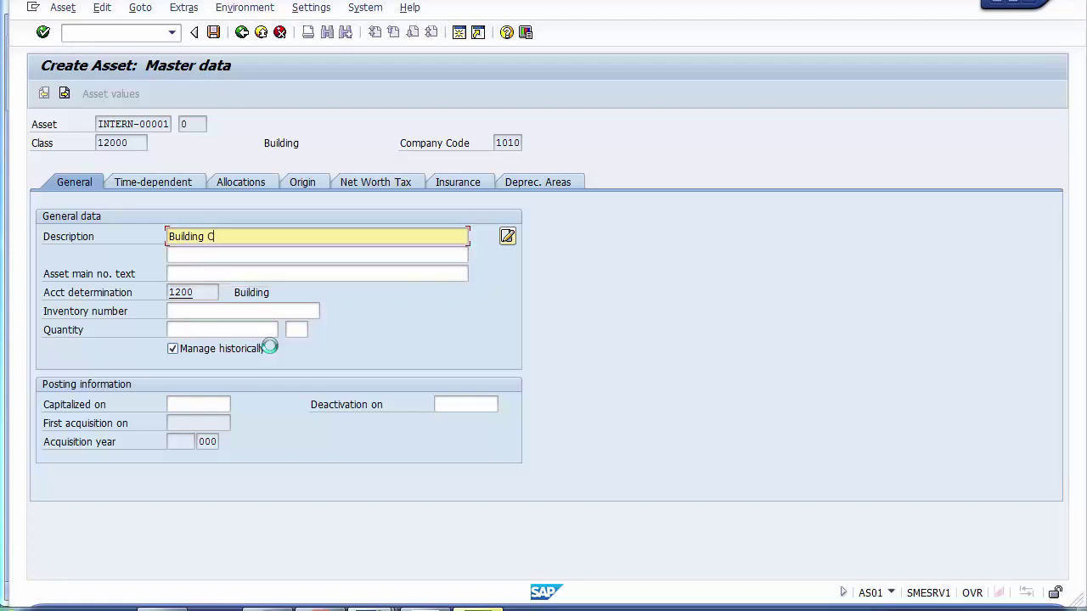
{"action": "key", "text": "Tab"}
{"action": "key", "text": "Tab"}
{"action": "key", "text": "Tab"}
{"action": "key", "text": "Tab"}
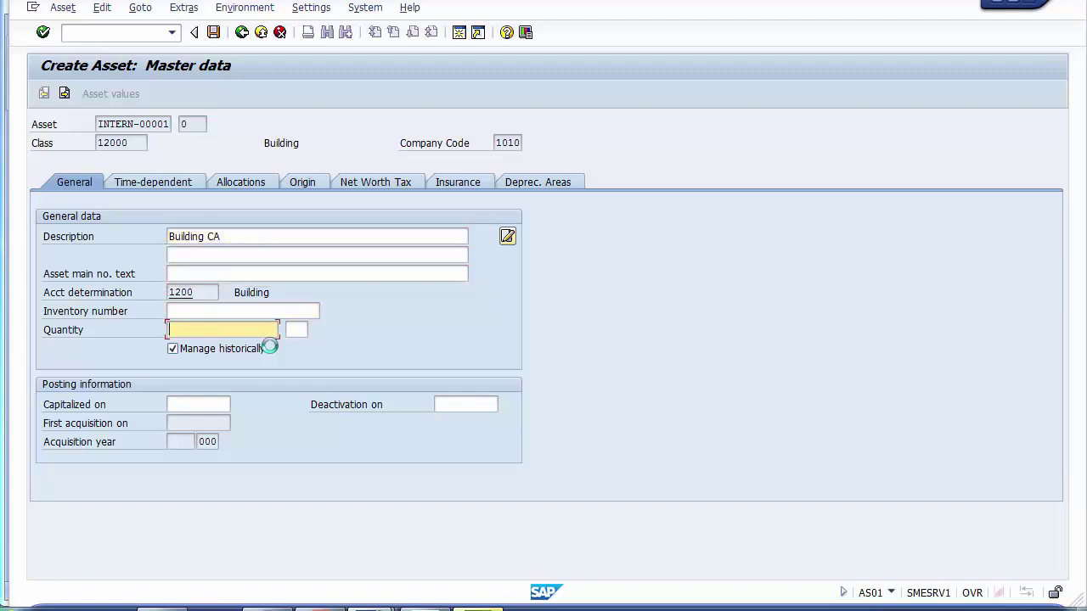
- Assign business area 0001 in the new asset's time-dependent data
{"action": "left_click", "coordinate": [153, 182]}
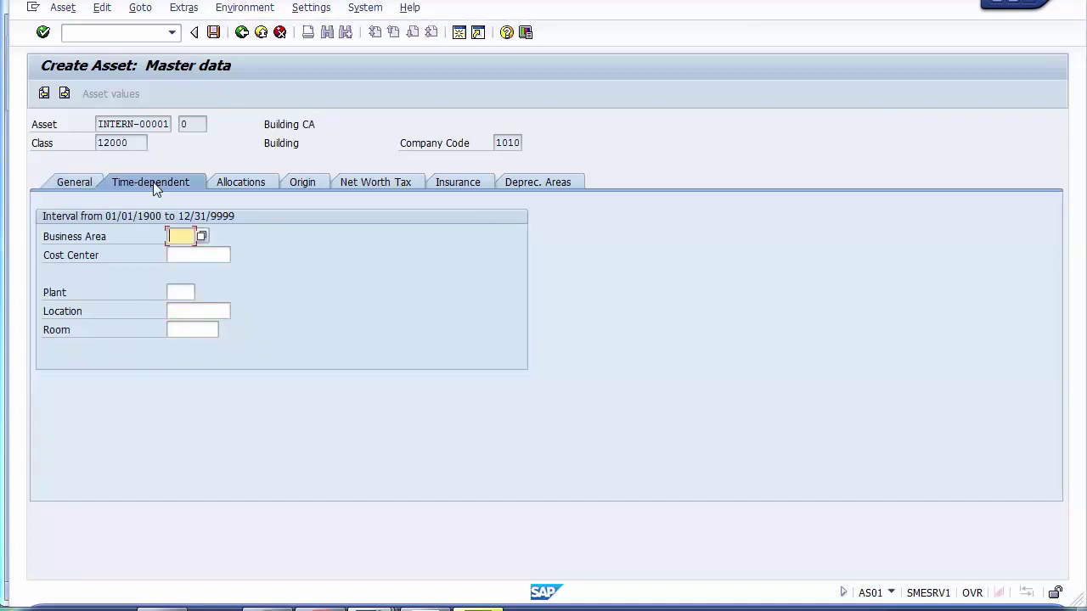
{"action": "key", "text": "Down"}
{"action": "key", "text": "Return"}
- Set the book depreciation area to depreciation key PM10 and a useful life of 20, and save the asset
{"action": "left_click", "coordinate": [524, 185]}
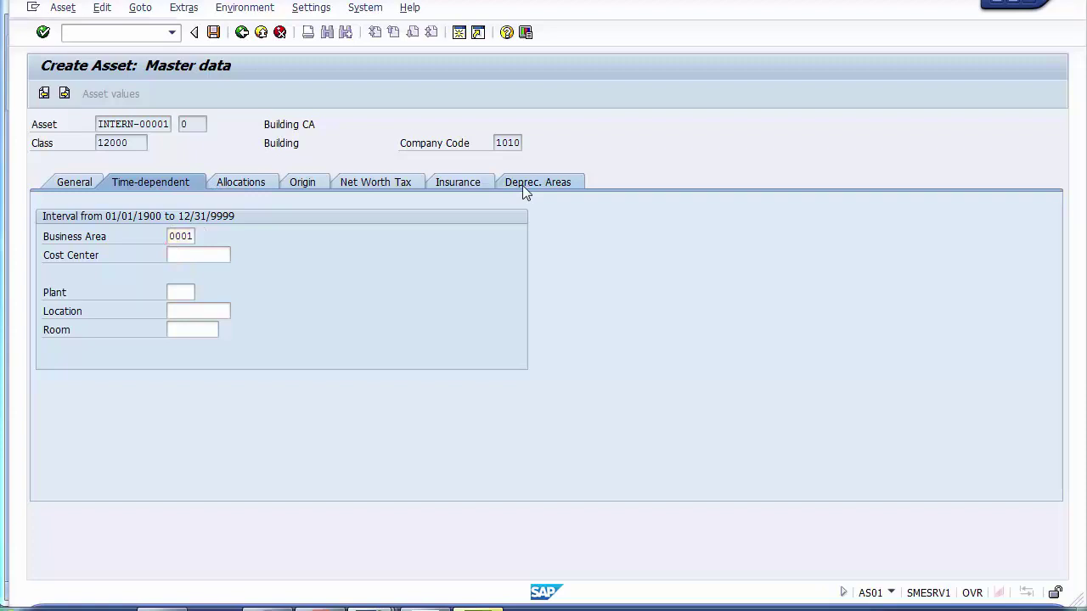
{"action": "left_click", "coordinate": [223, 255]}
{"action": "key", "text": "Delete"}
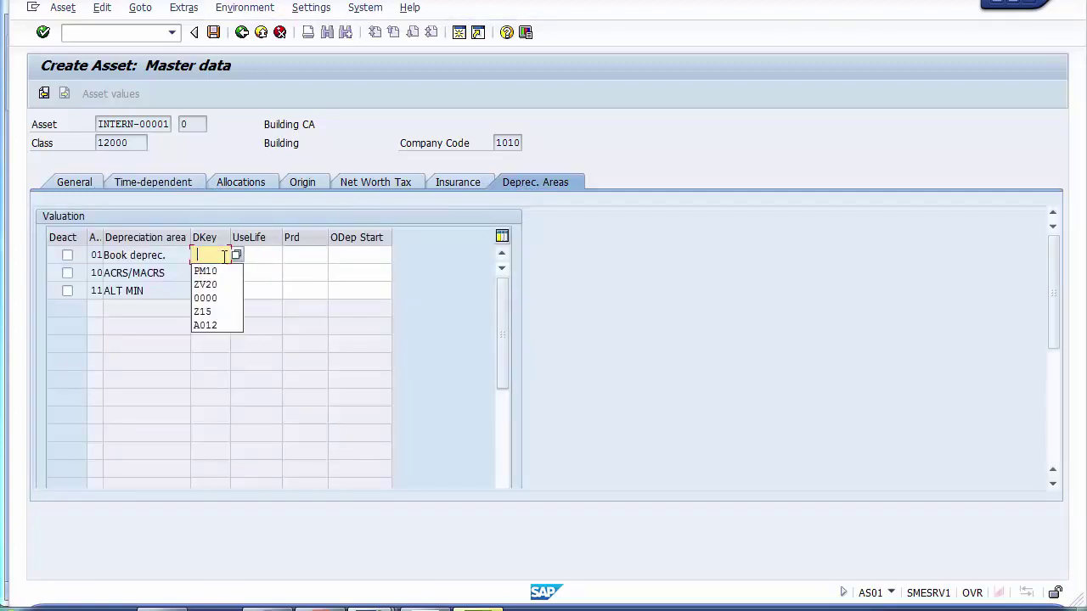
{"action": "key", "text": "Down"}
{"action": "key", "text": "Return"}
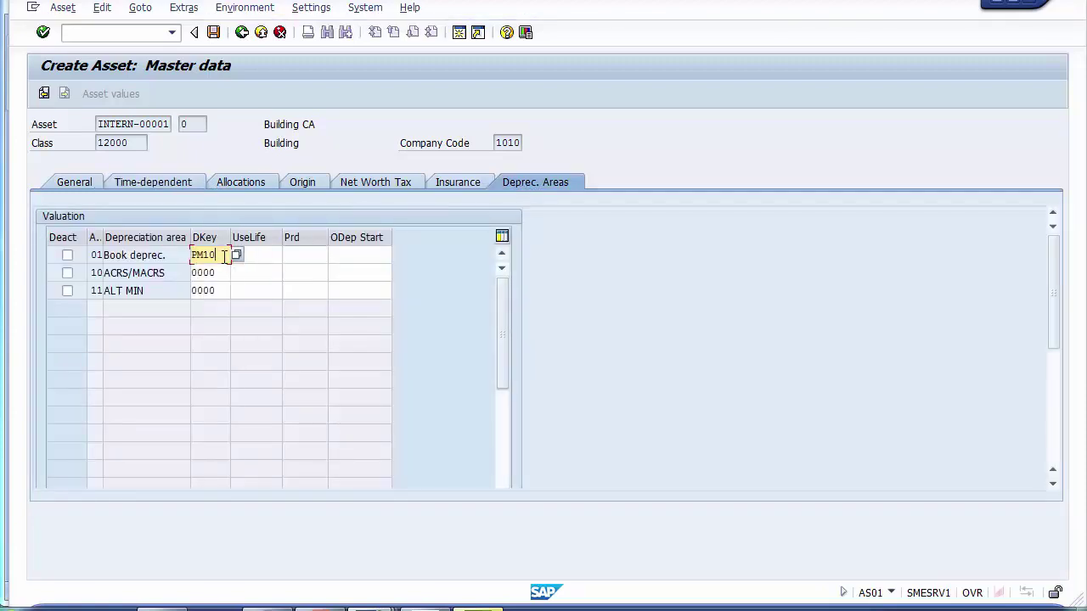
{"action": "key", "text": "Tab"}
{"action": "key", "text": "Delete"}
{"action": "key", "text": "Down"}
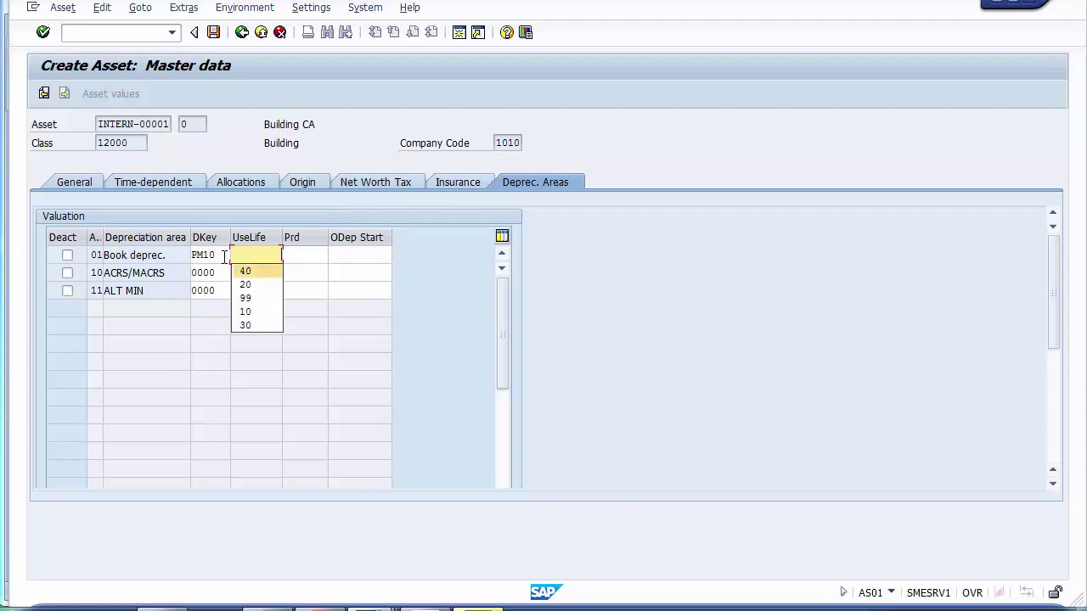
{"action": "key", "text": "Return"}
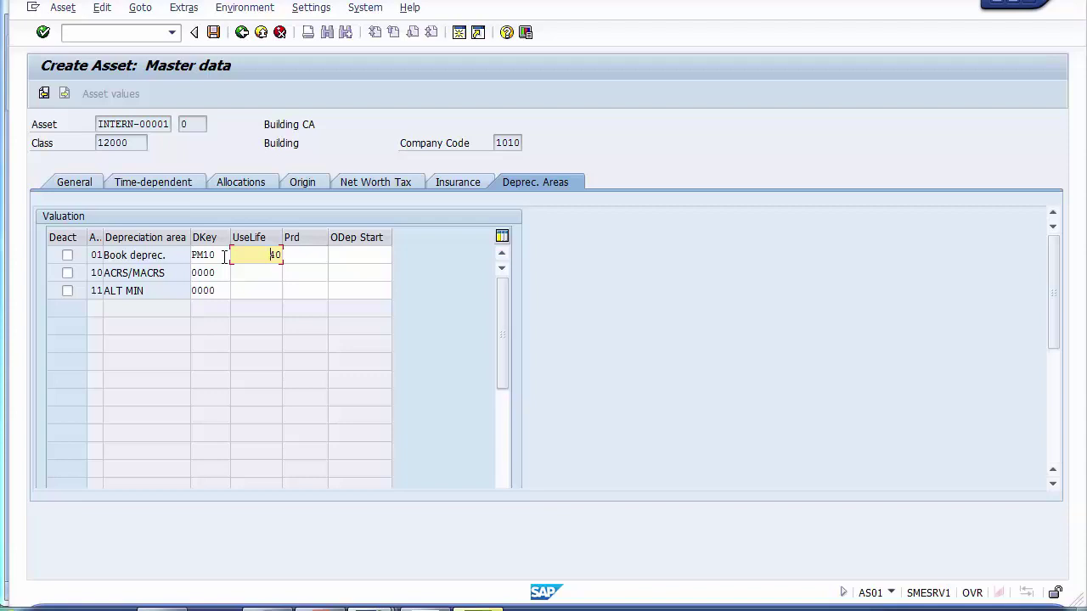
{"action": "type", "text": "2"}
{"action": "left_click", "coordinate": [213, 34]}
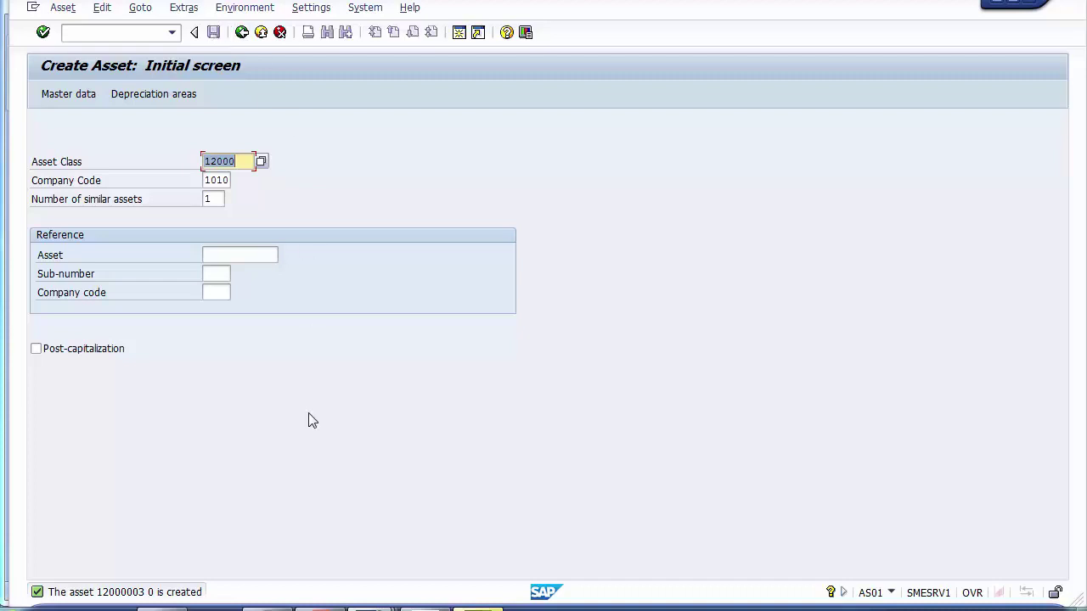
- Switch to PowerPoint and look up the settlement rule entry for the AuC asset on the AUC Process slide
{"action": "left_click", "coordinate": [316, 608]}
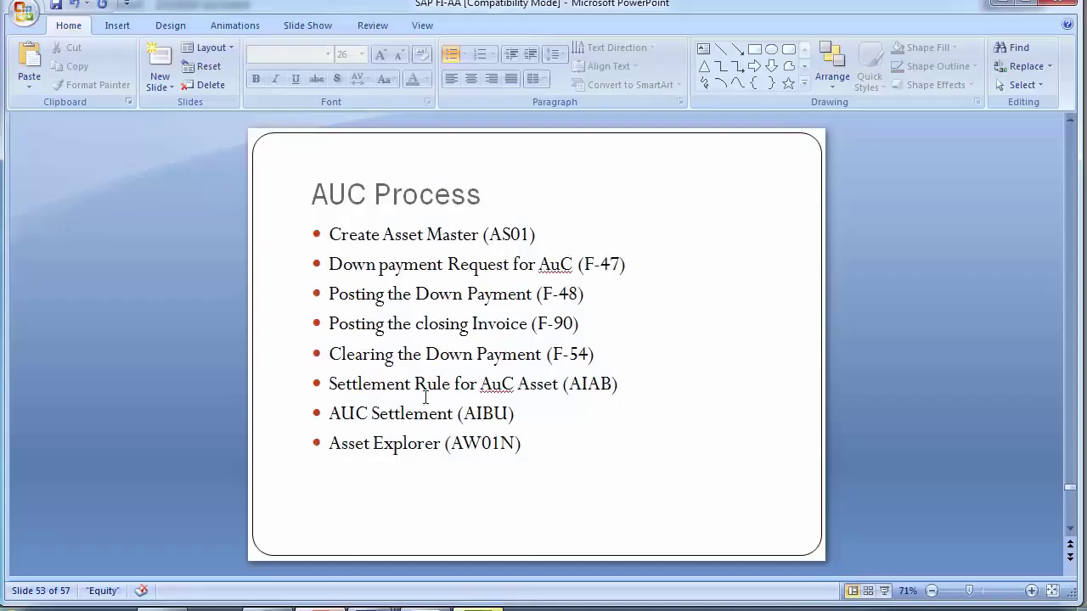
{"action": "left_click", "coordinate": [330, 384]}
{"action": "left_click_drag", "start_coordinate": [330, 384], "coordinate": [635, 379]}
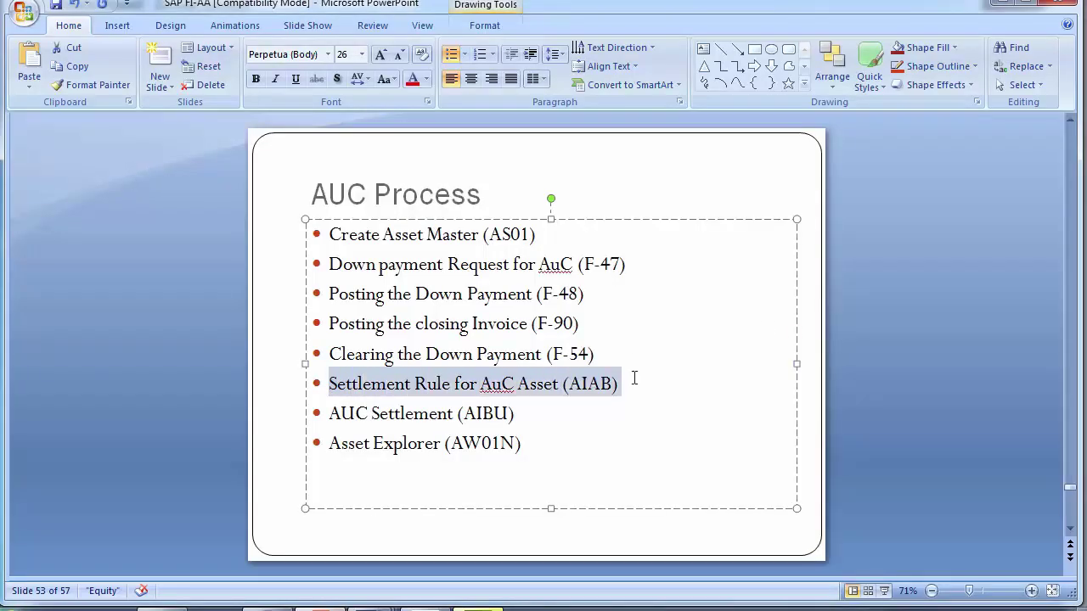
{"action": "left_click", "coordinate": [212, 369]}
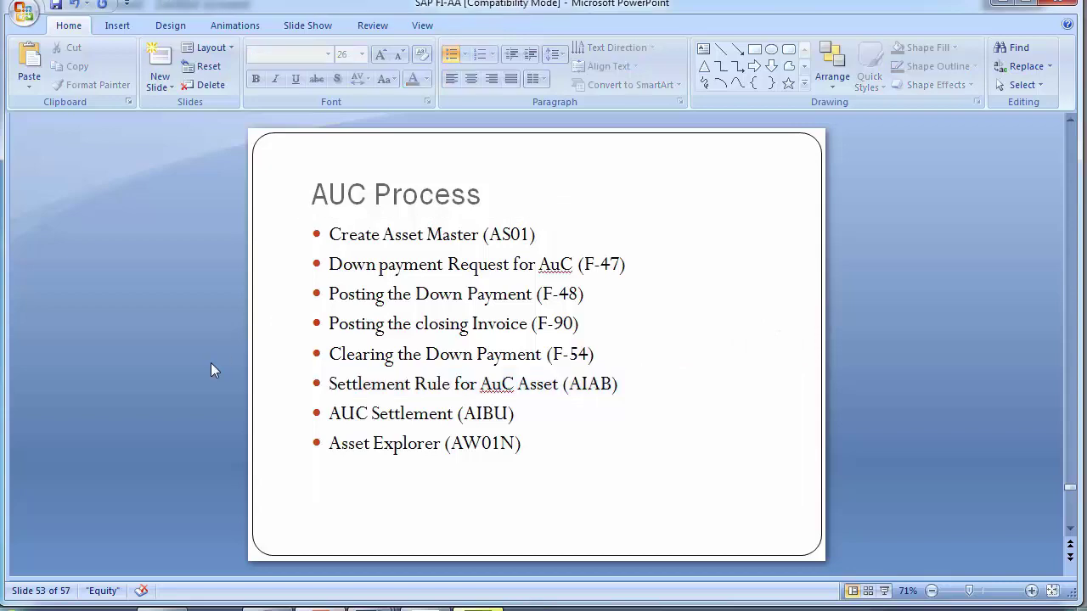
- Confirm the settlement rule's transaction code on the slide and start transaction AIAB in SAP
{"action": "key", "text": "alt+Tab"}
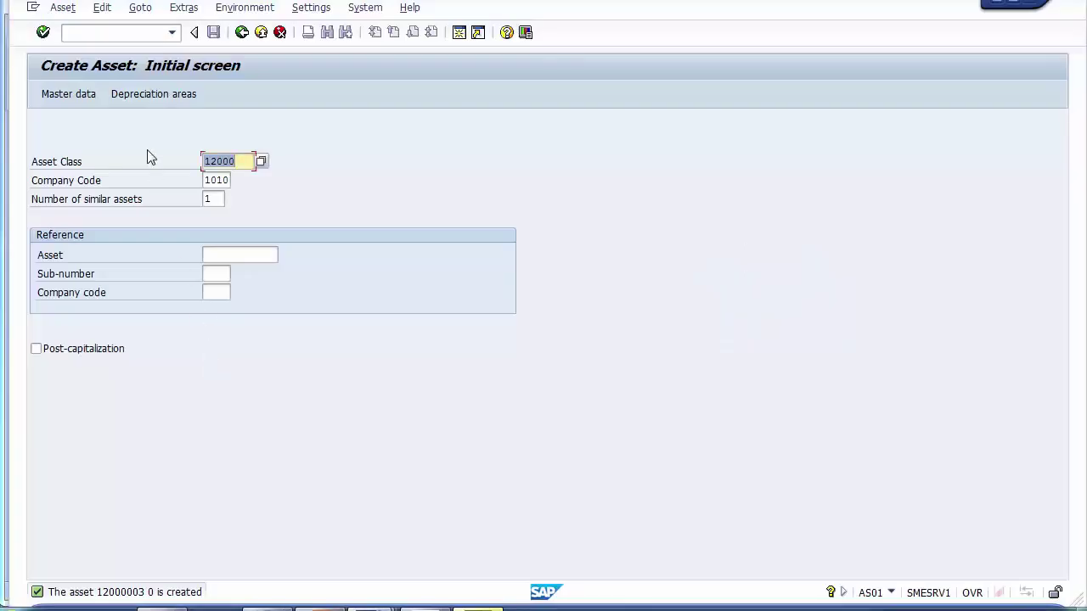
{"action": "left_click", "coordinate": [123, 34]}
{"action": "key", "text": "alt+Tab"}
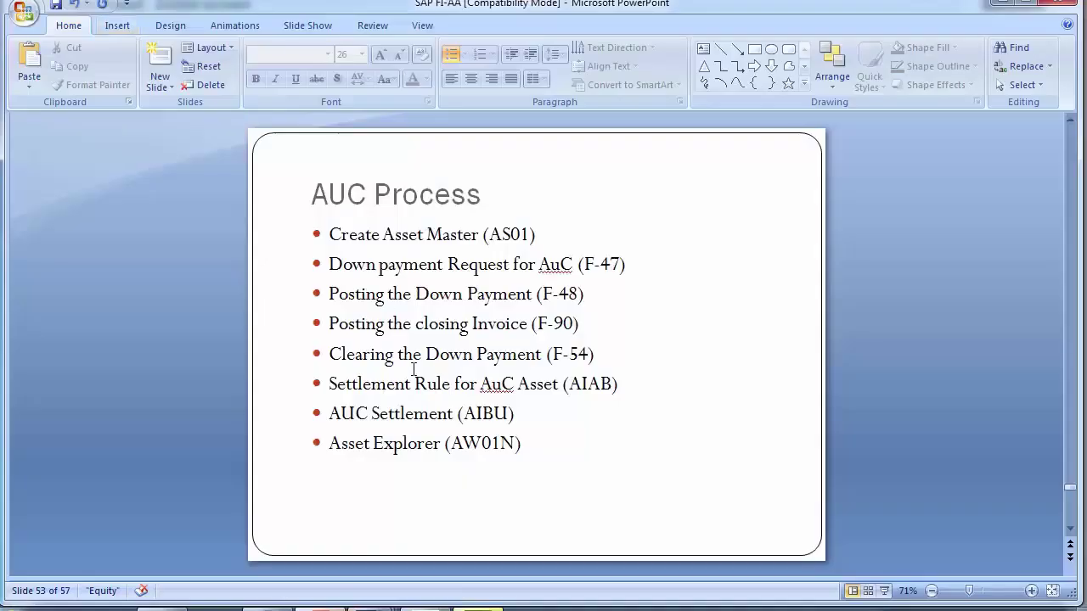
{"action": "left_click_drag", "start_coordinate": [563, 382], "coordinate": [618, 388]}
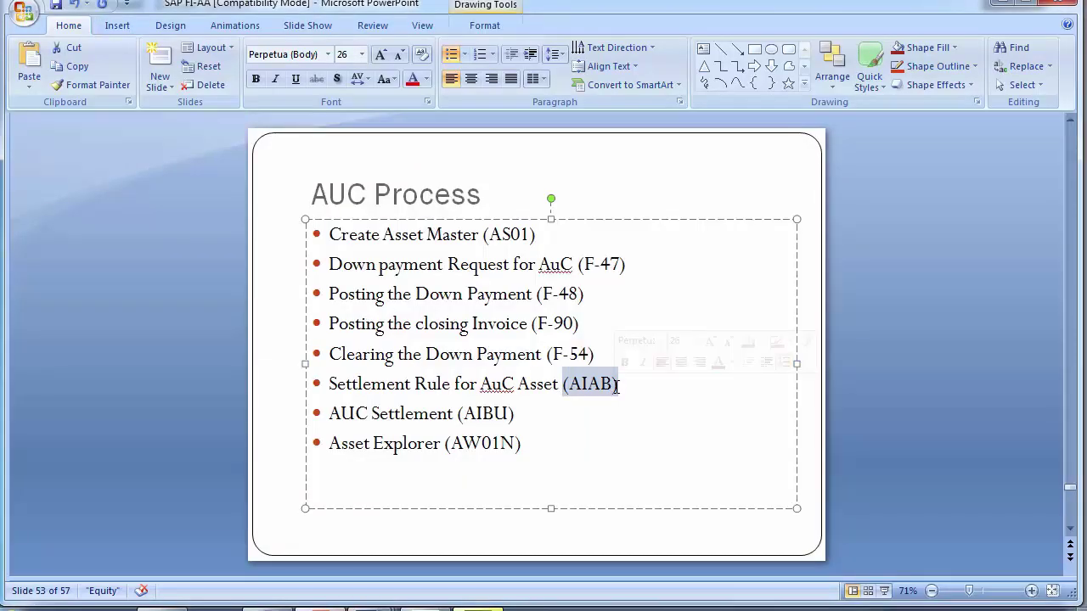
{"action": "key", "text": "alt+Tab"}
{"action": "type", "text": "/n"}
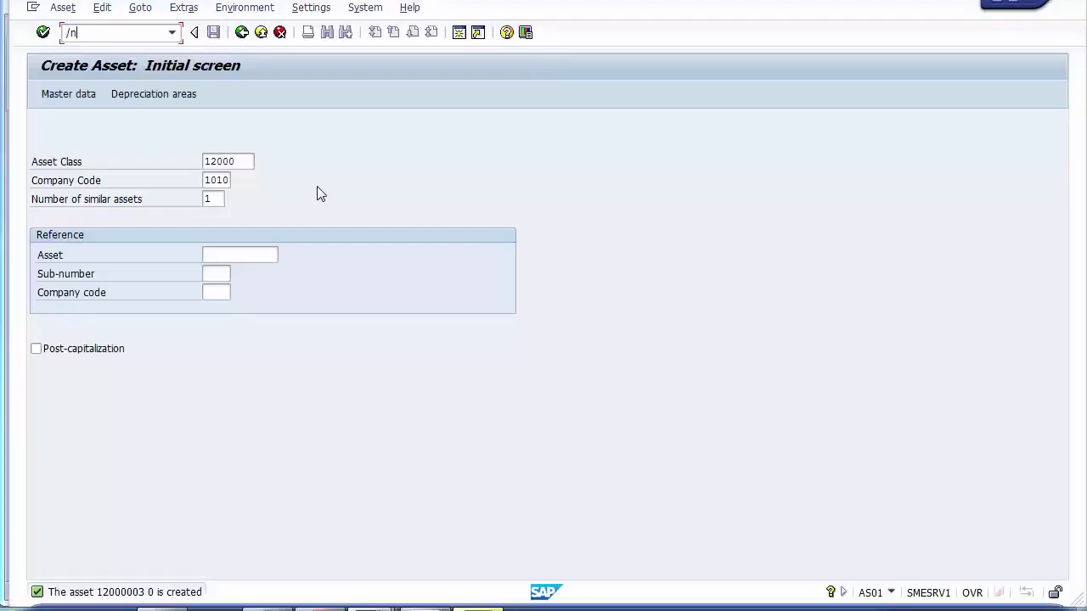
{"action": "type", "text": "AIAB"}
{"action": "key", "text": "Return"}
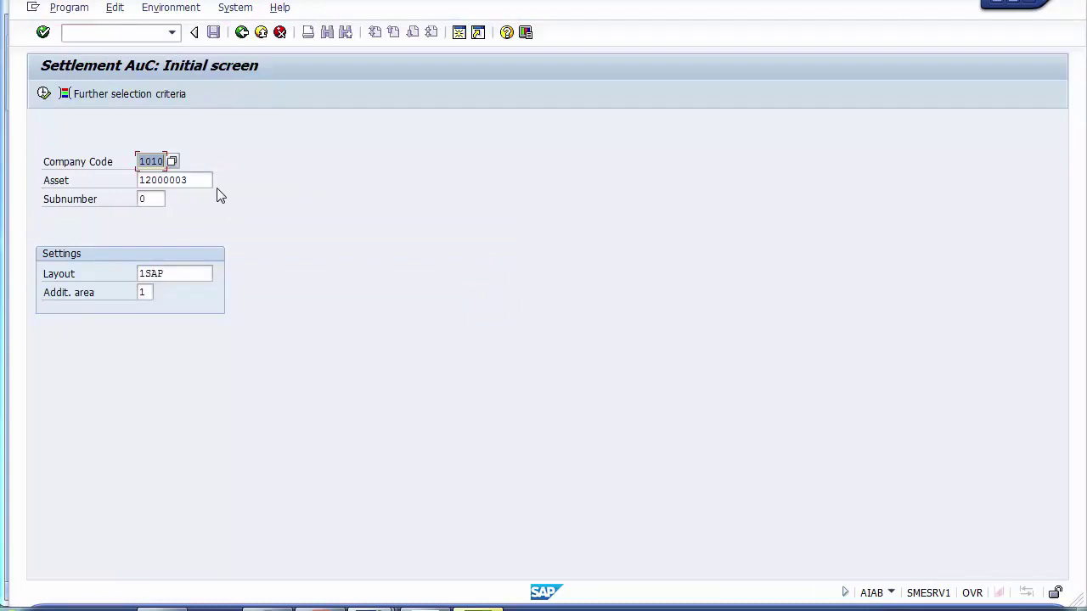
- Replace the asset to settle with the CWIP BUILDING asset 18000000 from the list of company code 1010 assets
{"action": "left_click", "coordinate": [154, 161]}
{"action": "left_click", "coordinate": [193, 181]}
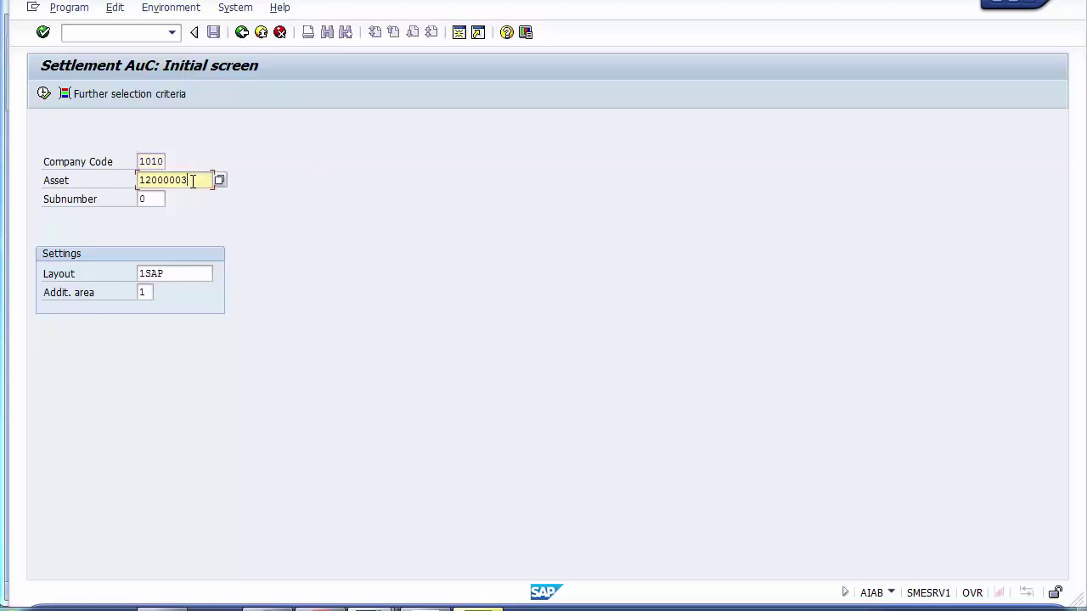
{"action": "key", "text": "BackSpace"}
{"action": "key", "text": "BackSpace"}
{"action": "key", "text": "BackSpace"}
{"action": "key", "text": "BackSpace"}
{"action": "key", "text": "BackSpace"}
{"action": "key", "text": "BackSpace"}
{"action": "key", "text": "BackSpace"}
{"action": "key", "text": "BackSpace"}
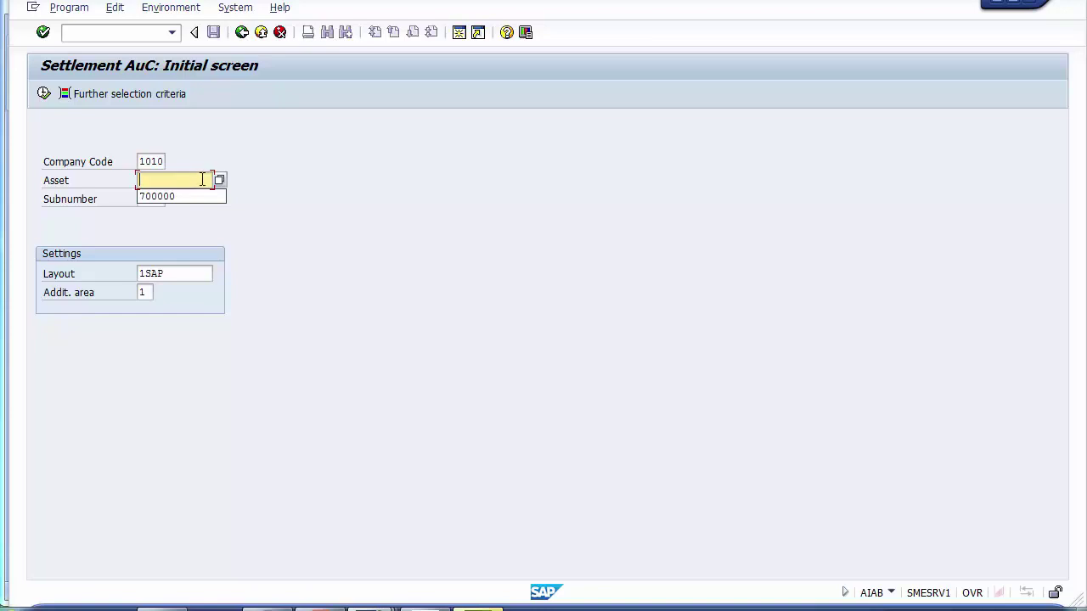
{"action": "left_click", "coordinate": [219, 180]}
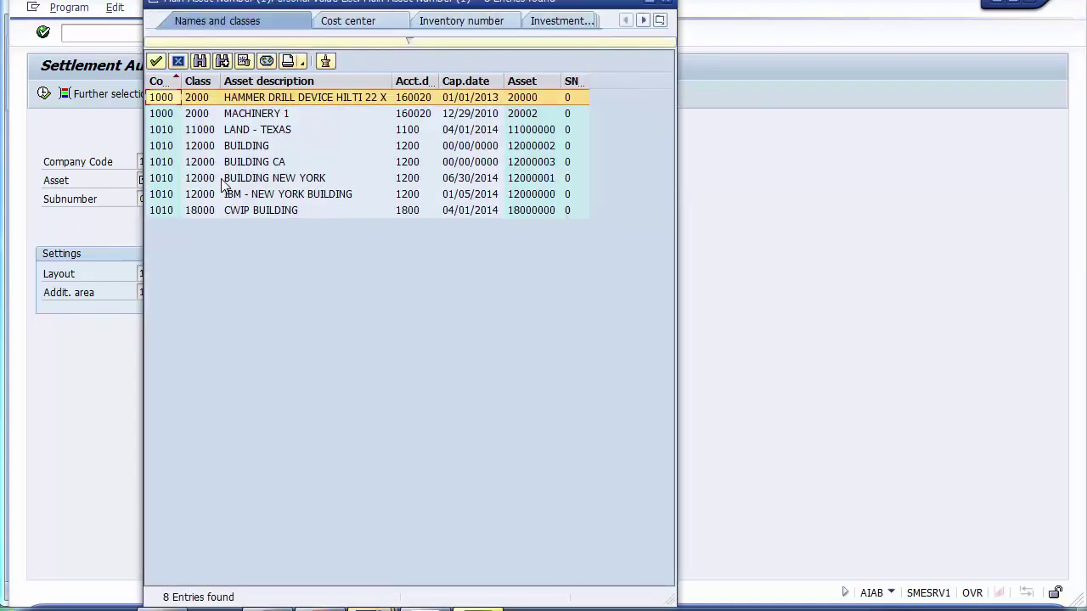
{"action": "left_click", "coordinate": [248, 213]}
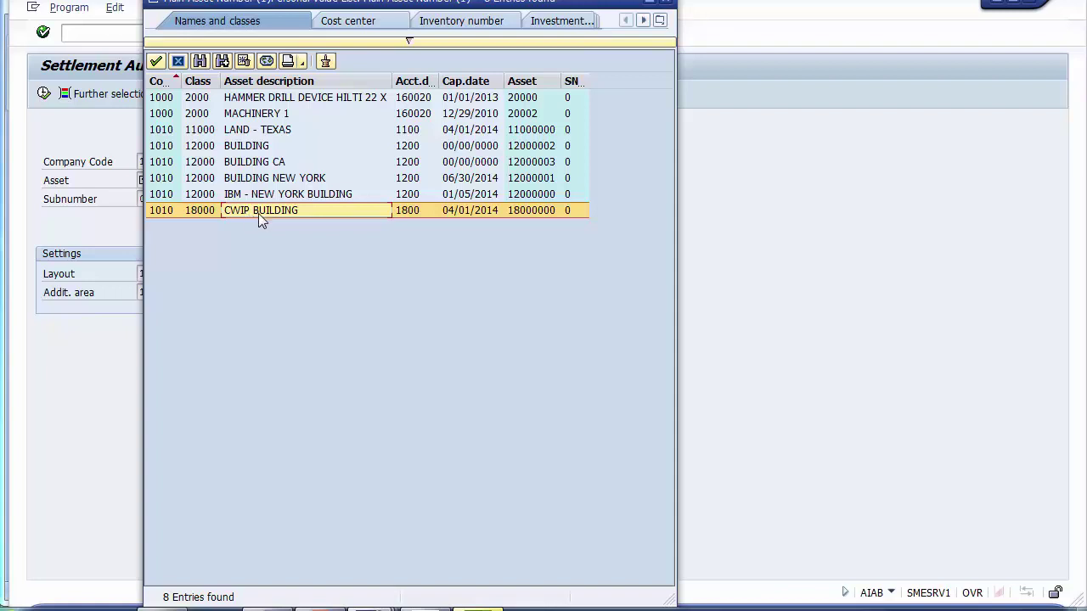
{"action": "double_click", "coordinate": [258, 213]}
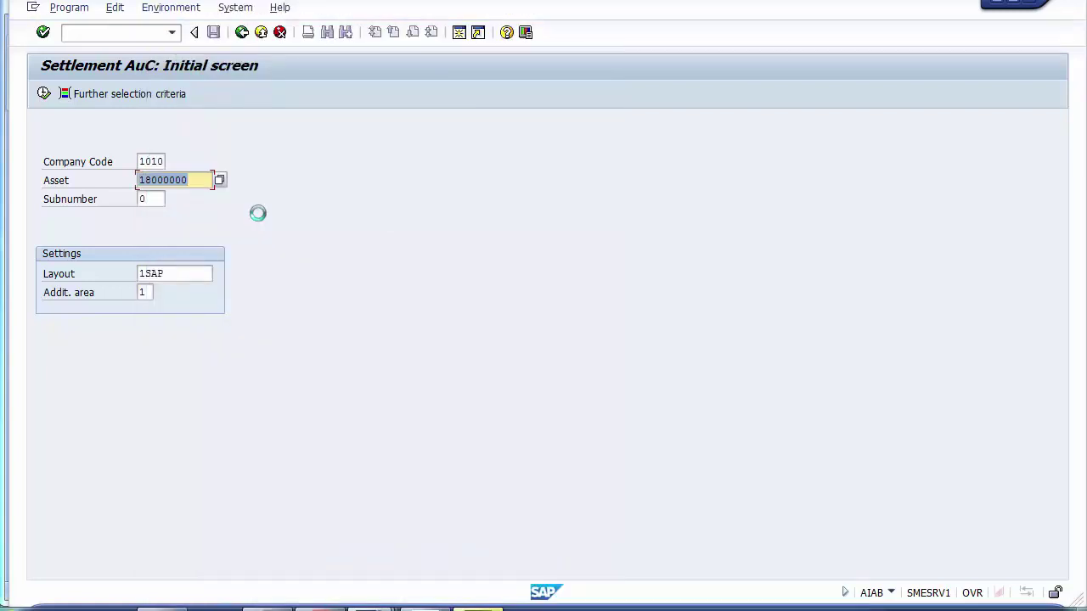
- List the settlement line items of asset 18000000 in company code 1010 and select the two acquisition postings one at a time
{"action": "left_click", "coordinate": [161, 161]}
{"action": "left_click", "coordinate": [194, 178]}
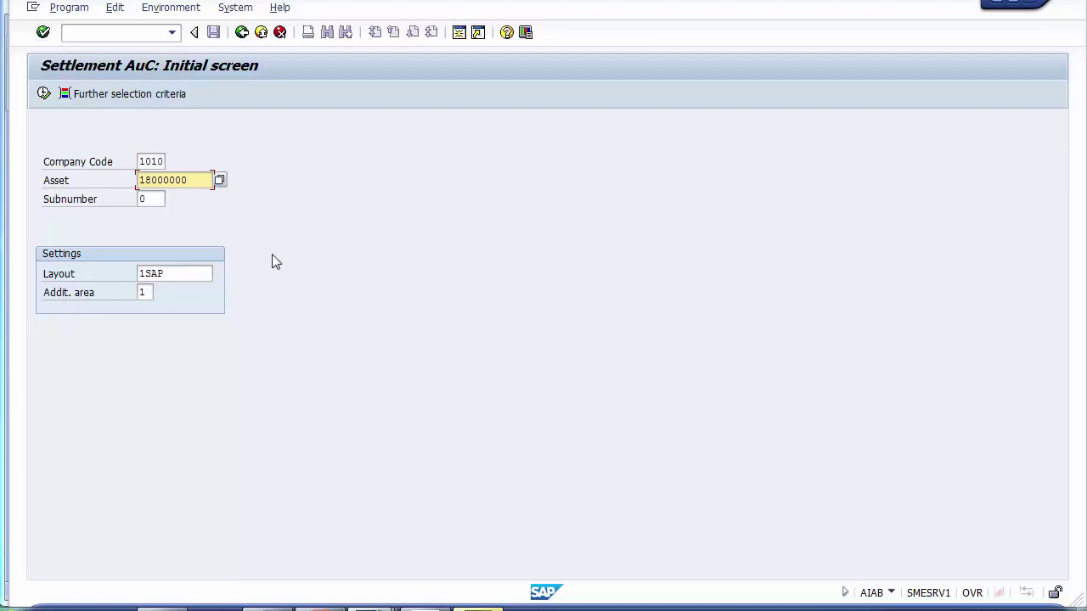
{"action": "key", "text": "F8"}
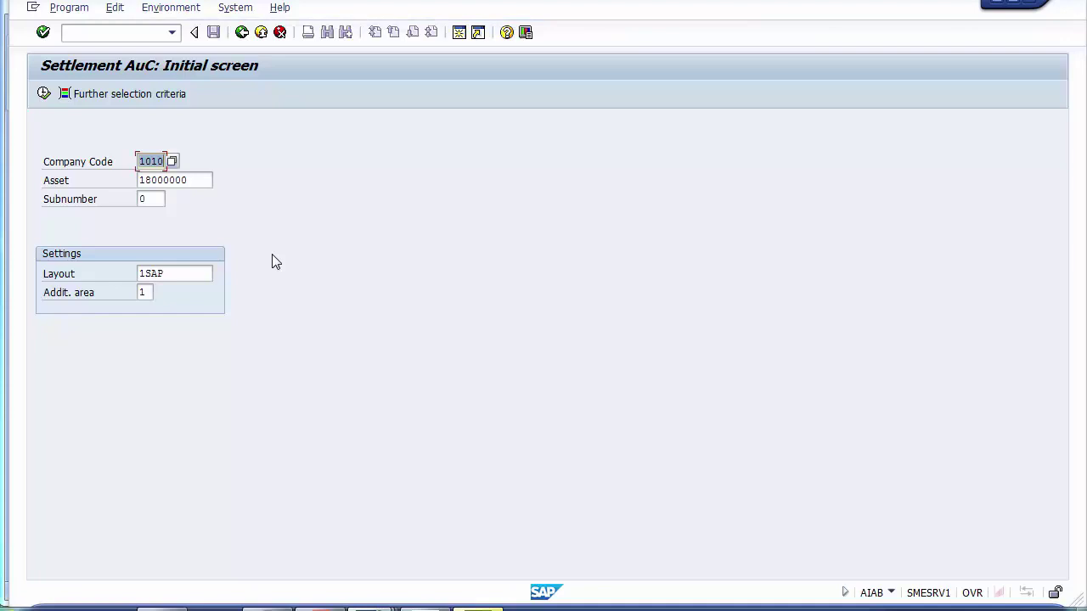
{"action": "left_click", "coordinate": [43, 94]}
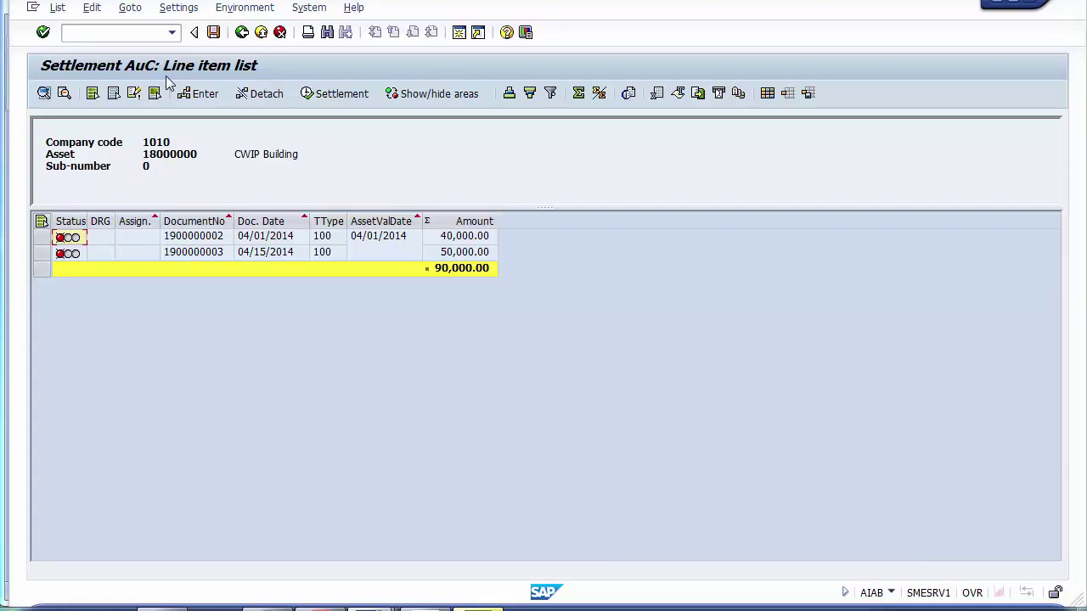
{"action": "left_click", "coordinate": [42, 238]}
{"action": "left_click", "coordinate": [42, 253]}
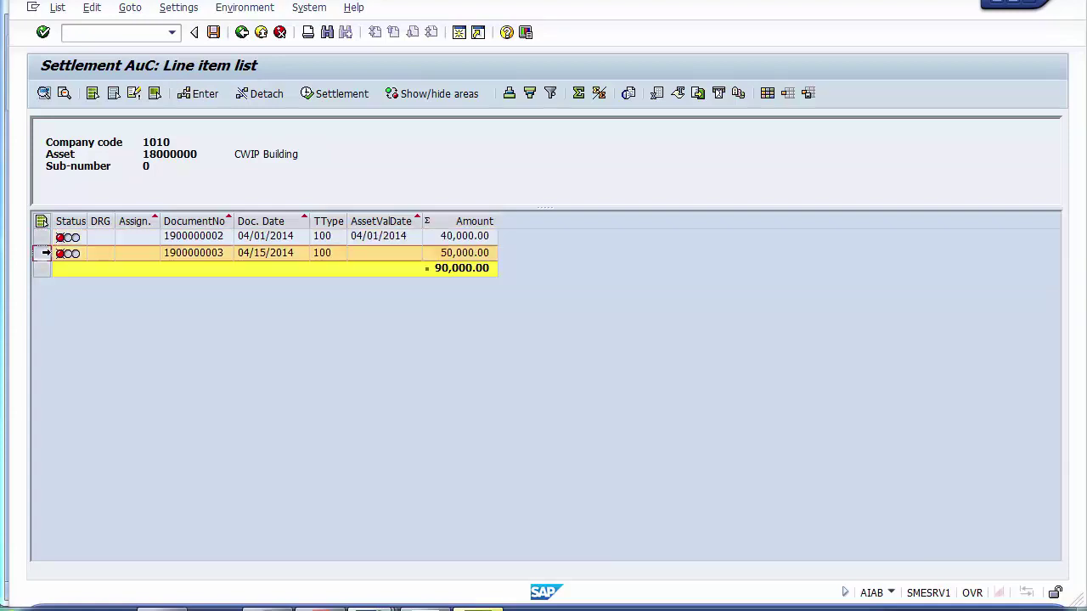
{"action": "left_click", "coordinate": [42, 237]}
{"action": "left_click", "coordinate": [42, 253]}
- Switch to the SAP Easy Access session and open the Asset Explorer with transaction AW01N
{"action": "mouse_move", "coordinate": [351, 605]}
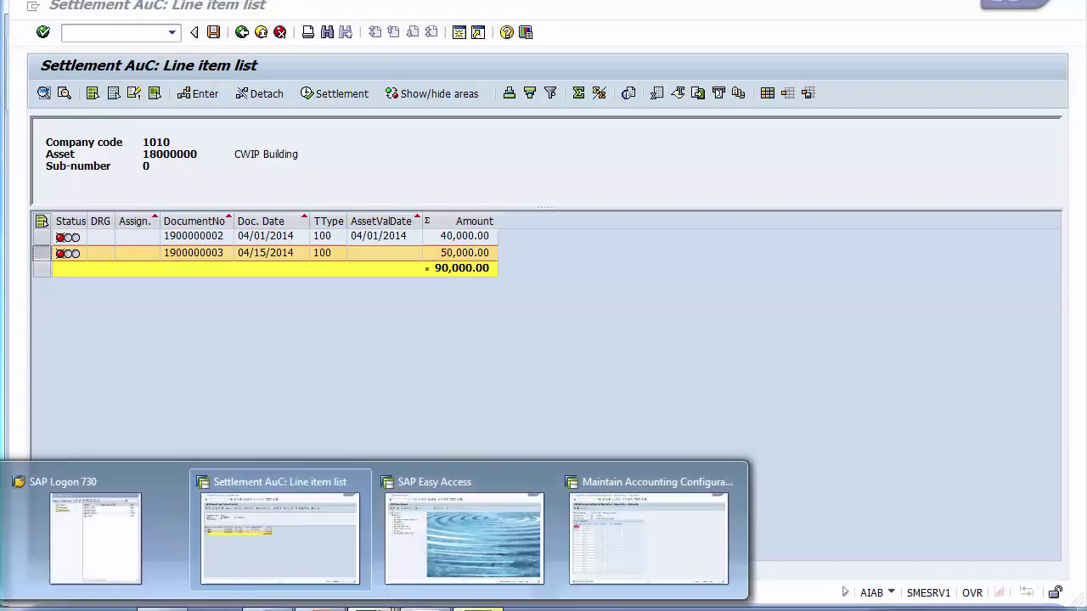
{"action": "left_click", "coordinate": [462, 530]}
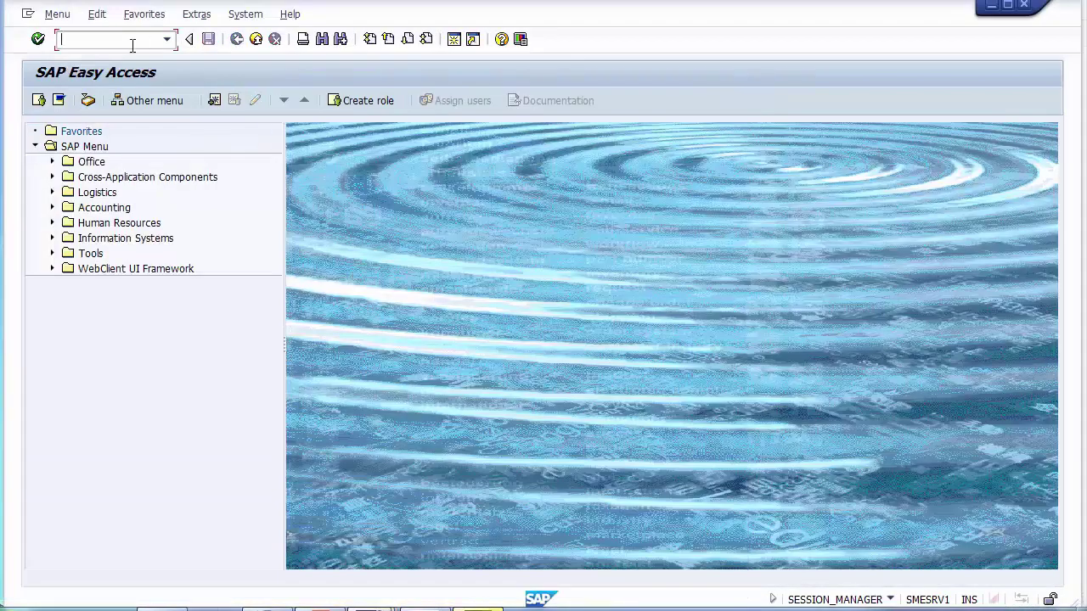
{"action": "type", "text": "Aw01n"}
{"action": "key", "text": "Return"}
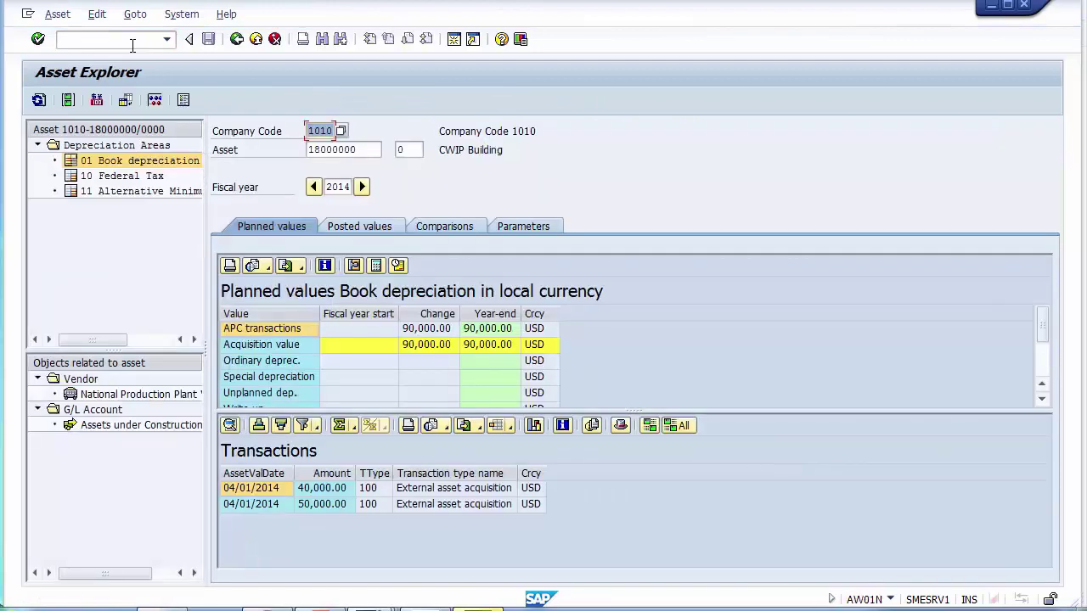
- Compare the individual acquisition transactions of the CWIP Building asset with its total APC change in the planned values
{"action": "left_click", "coordinate": [304, 488]}
{"action": "left_click", "coordinate": [308, 507]}
{"action": "left_click", "coordinate": [309, 491]}
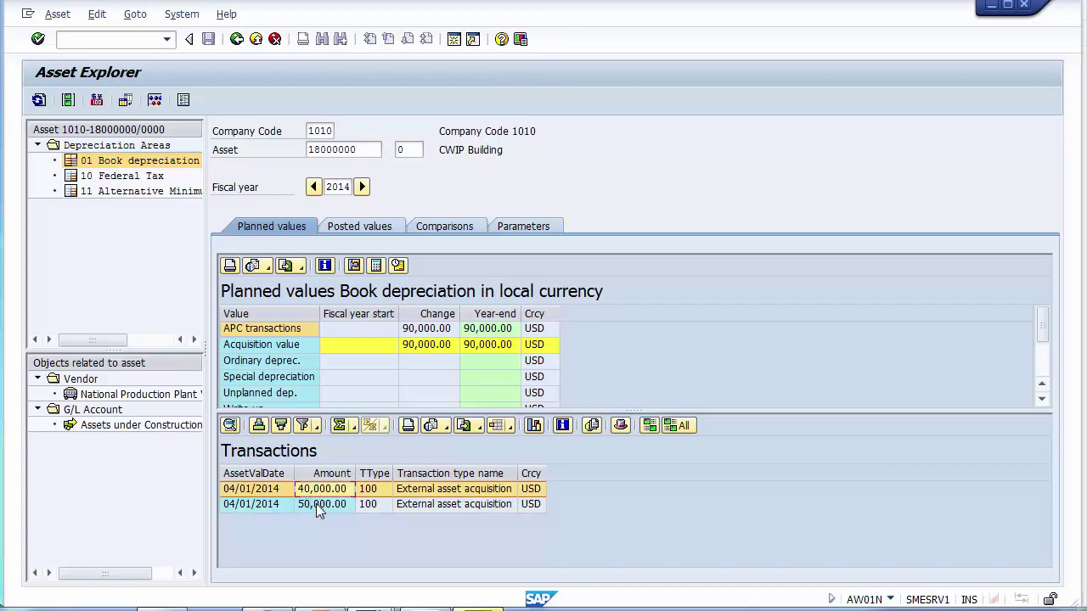
{"action": "left_click", "coordinate": [318, 506]}
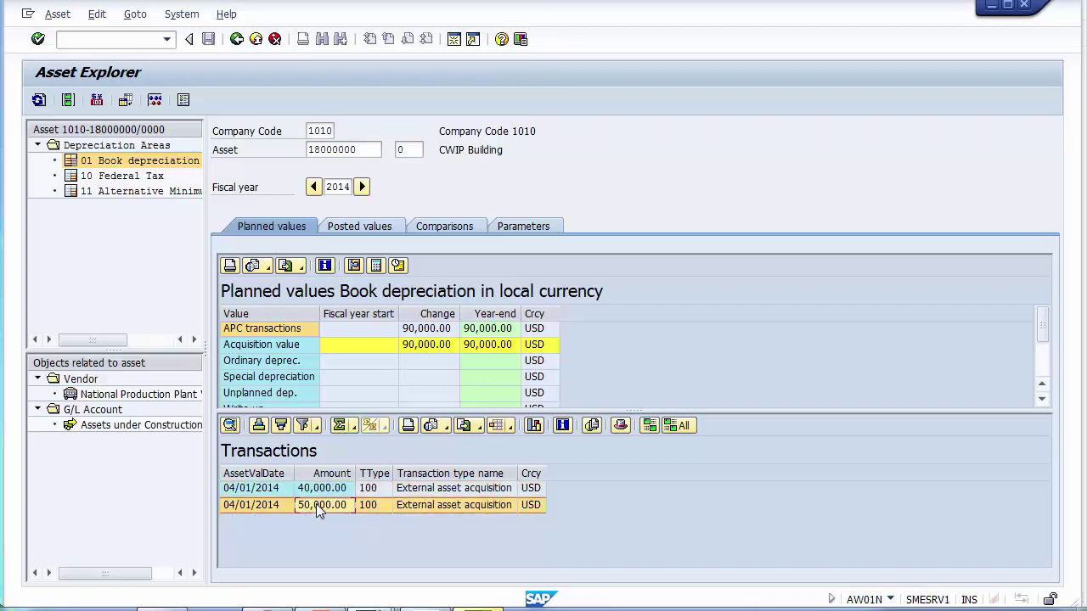
{"action": "left_click", "coordinate": [431, 331]}
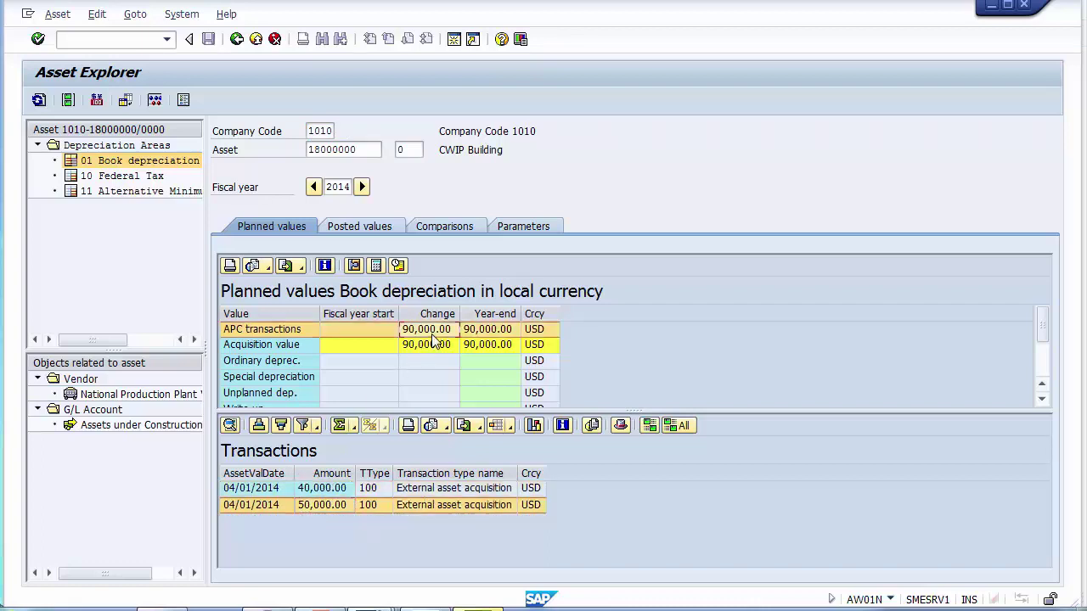
{"action": "left_click_drag", "start_coordinate": [438, 151], "coordinate": [516, 153]}
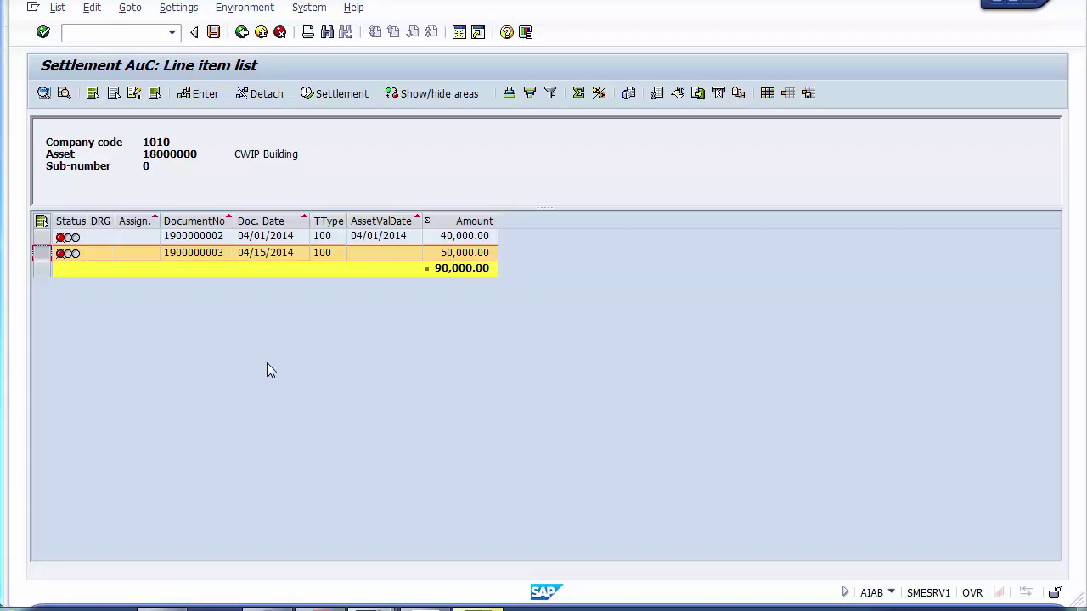
- Return to the AuC settlement line item list, select the 50,000.00 posting and open settlement rule entry for it
{"action": "left_click", "coordinate": [41, 237]}
{"action": "left_click", "coordinate": [41, 251]}
{"action": "left_click", "coordinate": [41, 238], "text": "ctrl"}
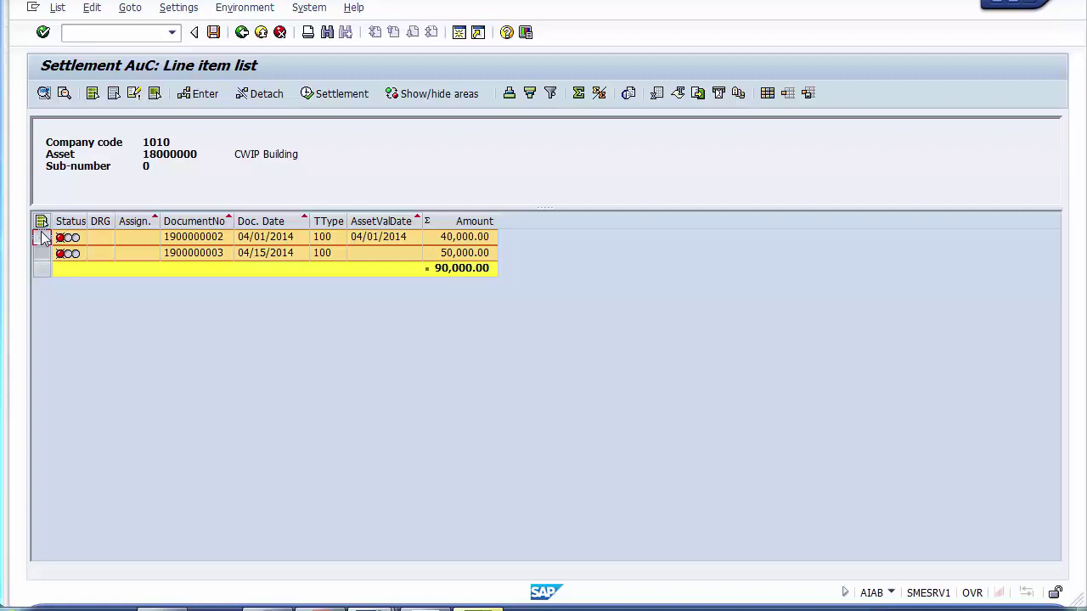
{"action": "left_click", "coordinate": [200, 98]}
{"action": "left_click", "coordinate": [42, 253]}
{"action": "left_click", "coordinate": [42, 252]}
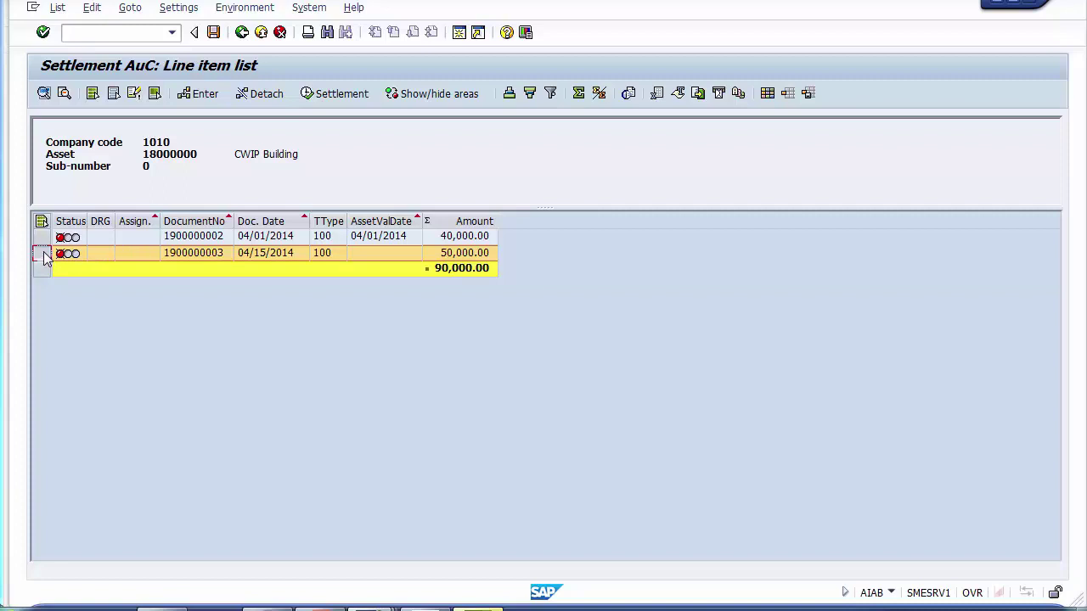
{"action": "left_click", "coordinate": [196, 95]}
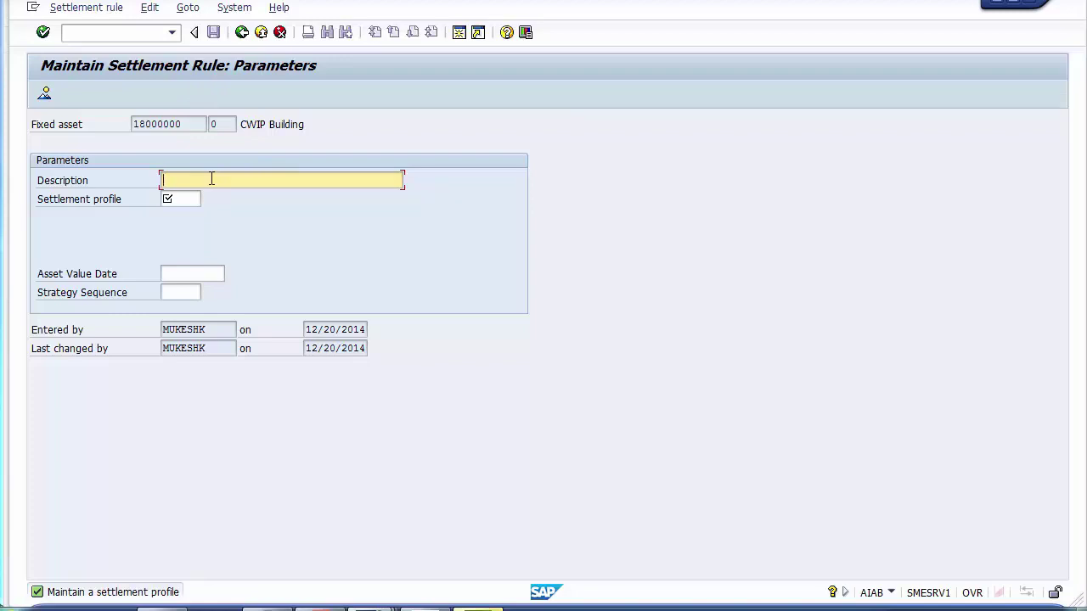
- Describe the rule as "Settlement Rule for Building" and assign settlement profile AI, Settlement assets under const
{"action": "type", "text": "Settlement Rule for Buildi"}
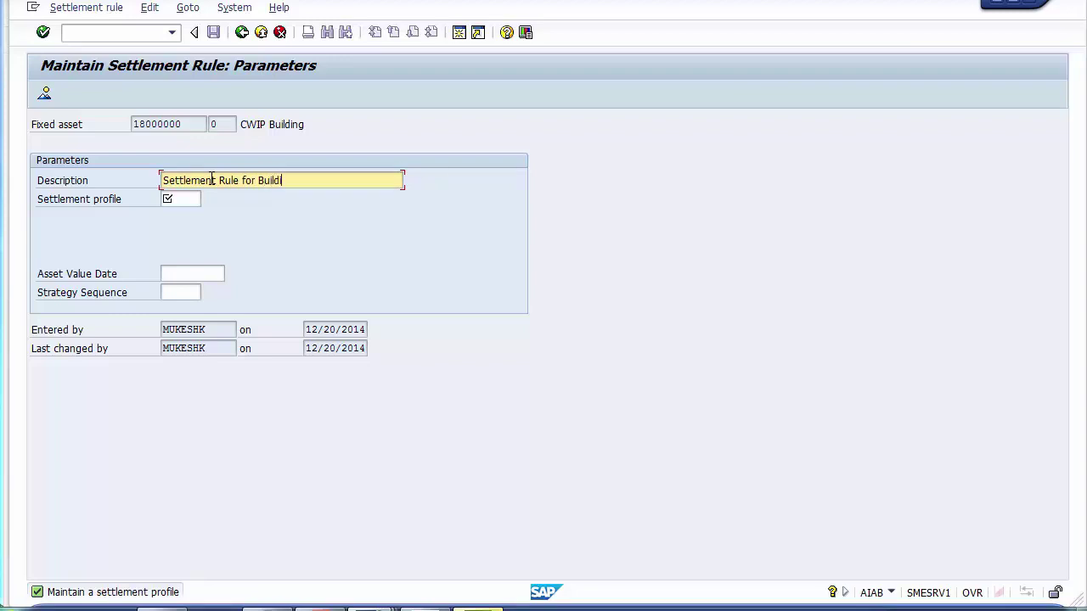
{"action": "type", "text": "ng"}
{"action": "left_click", "coordinate": [196, 198]}
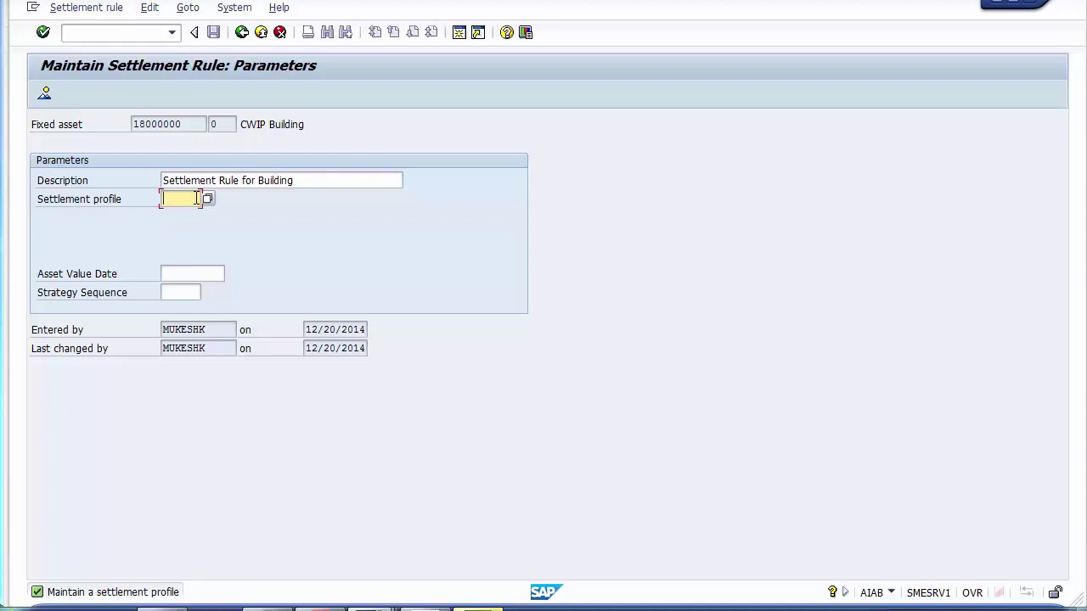
{"action": "type", "text": "20"}
{"action": "key", "text": "Return"}
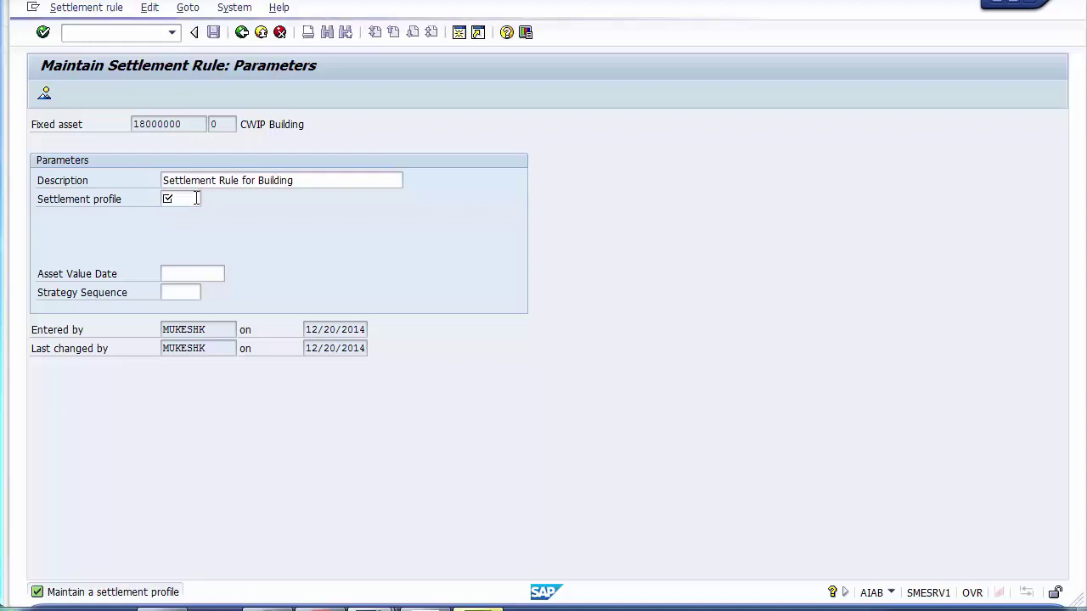
{"action": "key", "text": "F4"}
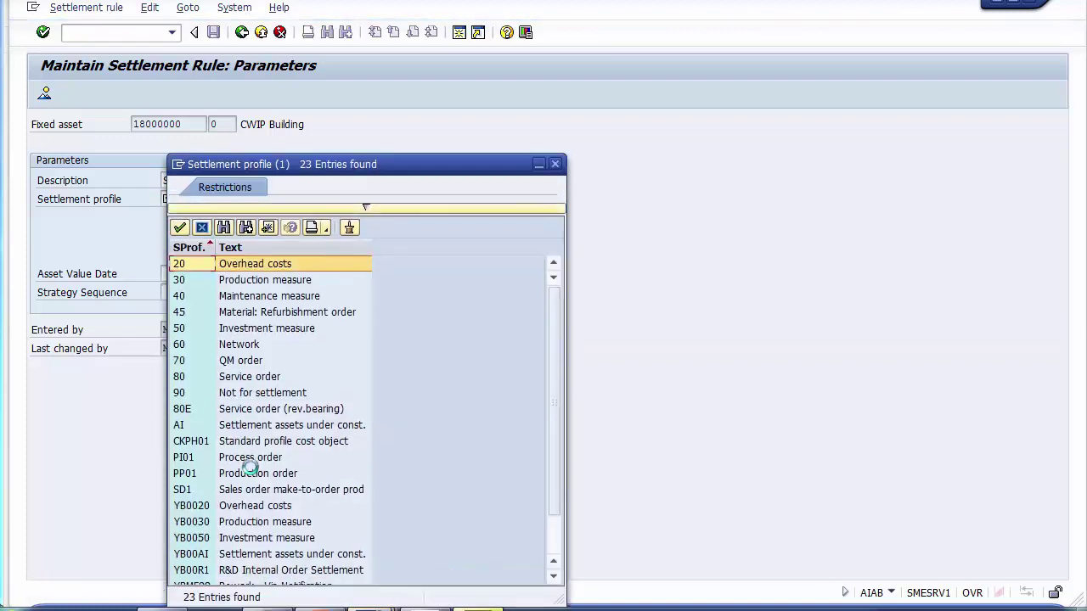
{"action": "left_click", "coordinate": [296, 429]}
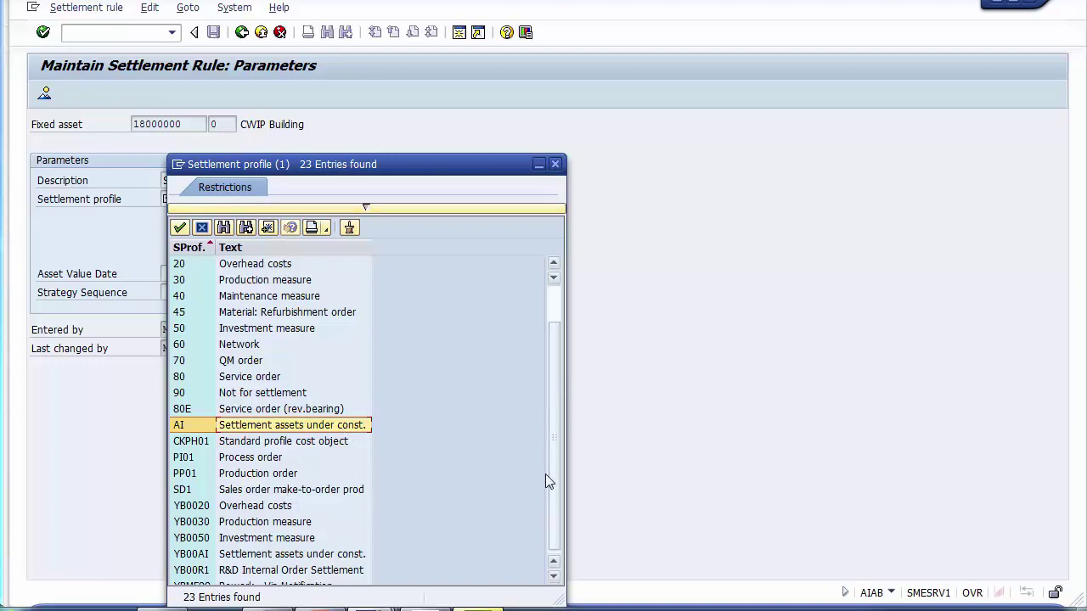
{"action": "scroll", "coordinate": [542, 536], "scroll_direction": "down", "scroll_amount": 1}
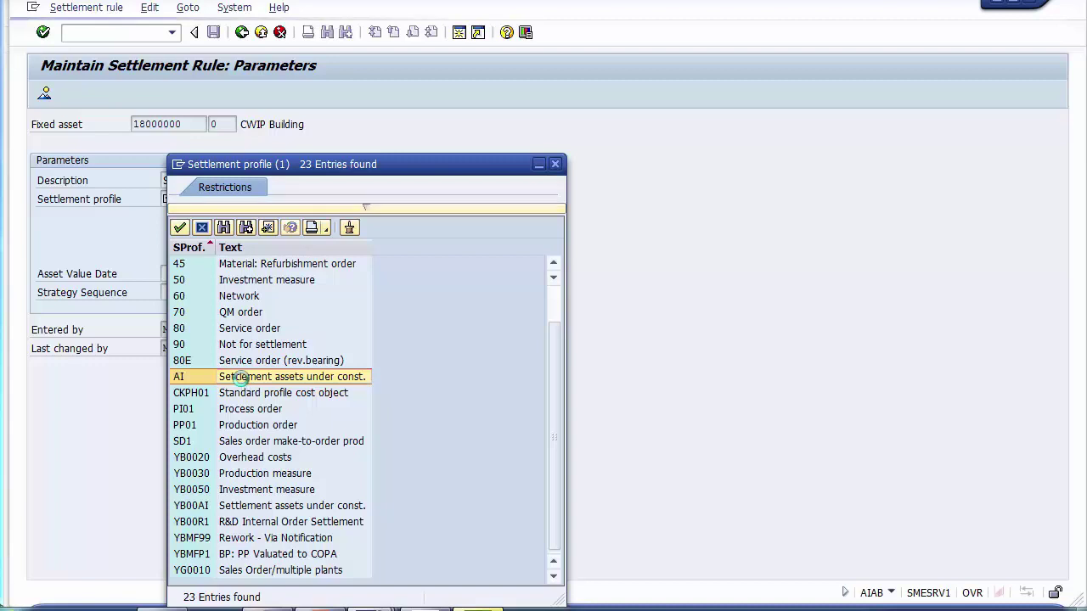
{"action": "double_click", "coordinate": [243, 381]}
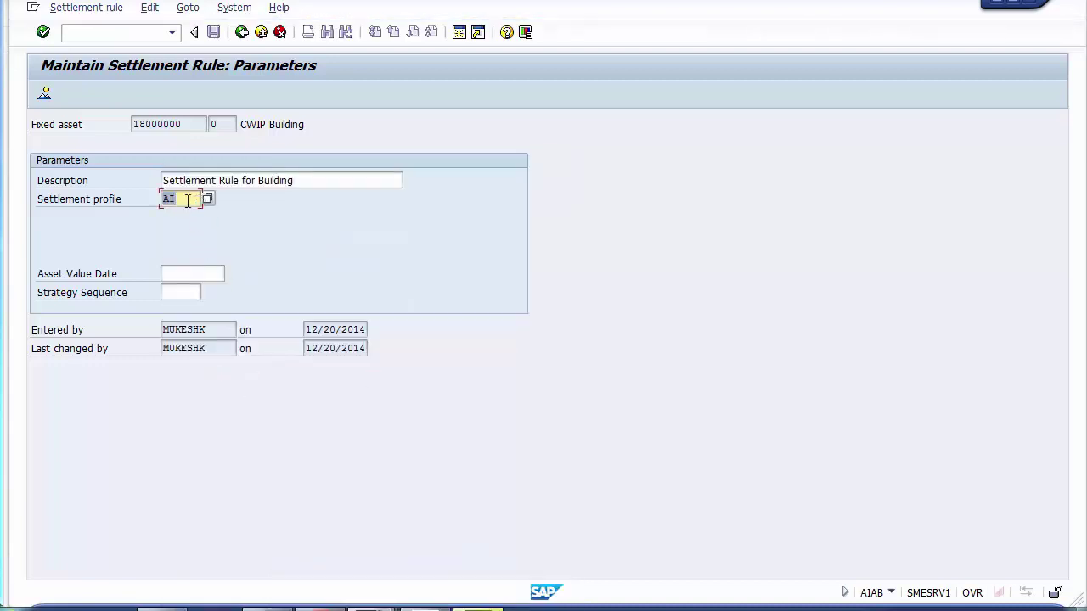
- Set the asset value date to 08/31/2014 and proceed to the overview of the distribution rules
{"action": "left_click", "coordinate": [183, 274]}
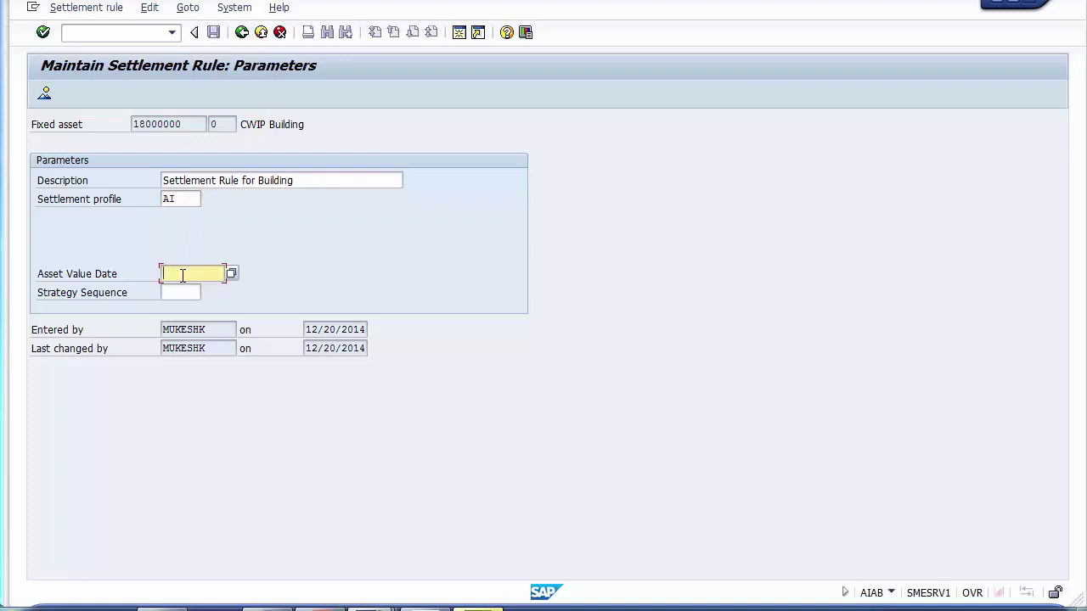
{"action": "left_click", "coordinate": [182, 275]}
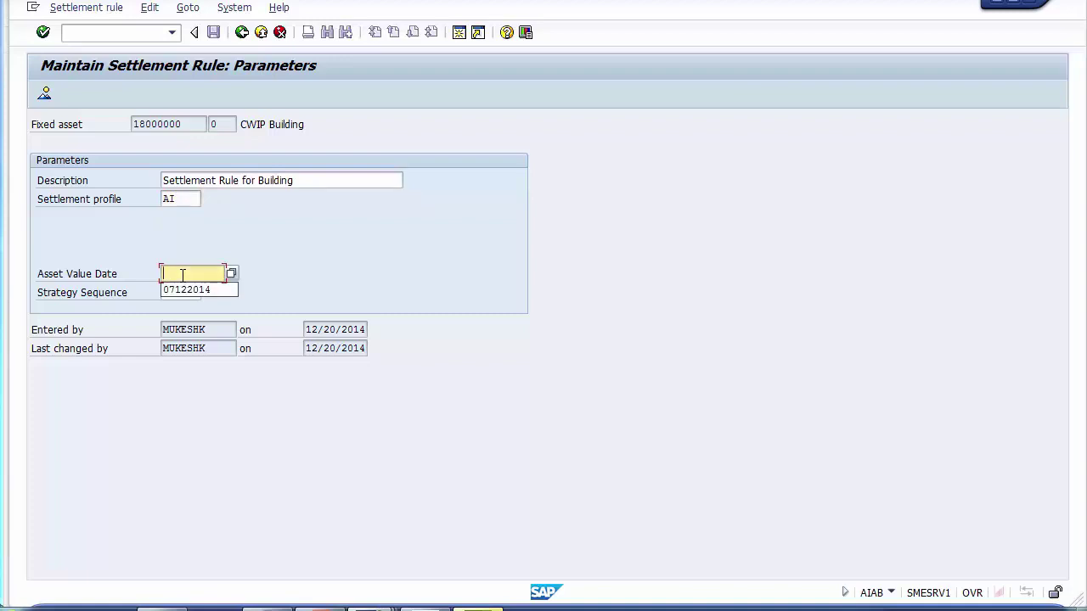
{"action": "type", "text": "08/31/2014"}
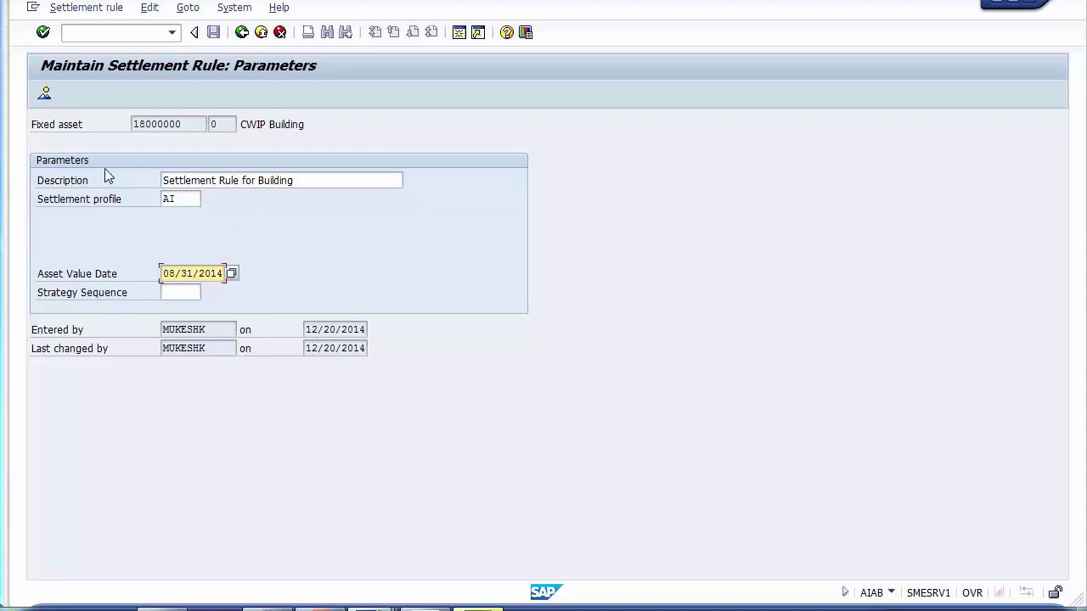
{"action": "key", "text": "Return"}
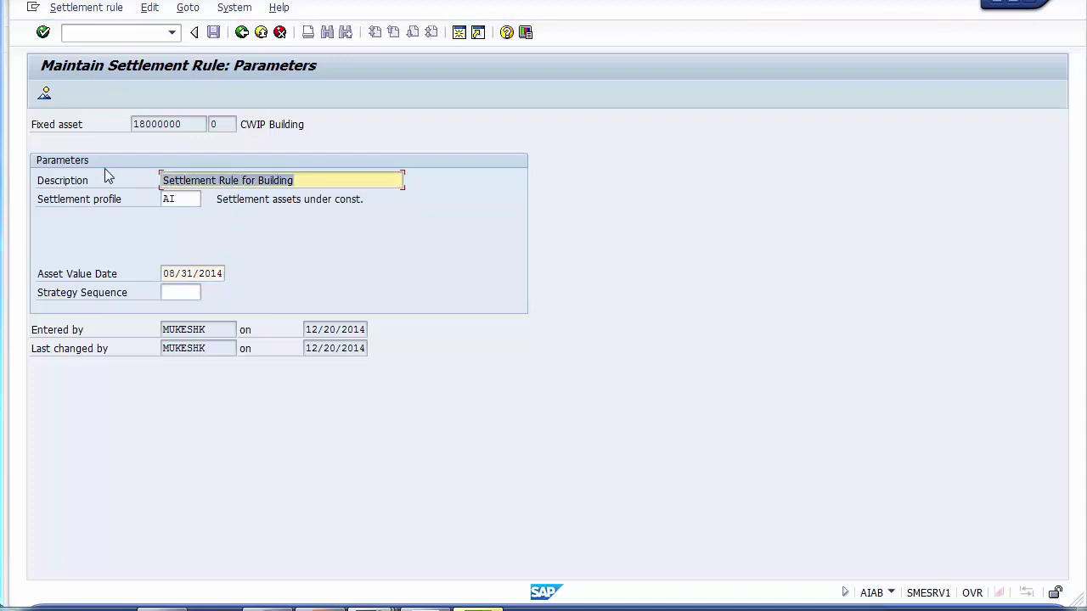
{"action": "left_click", "coordinate": [45, 95]}
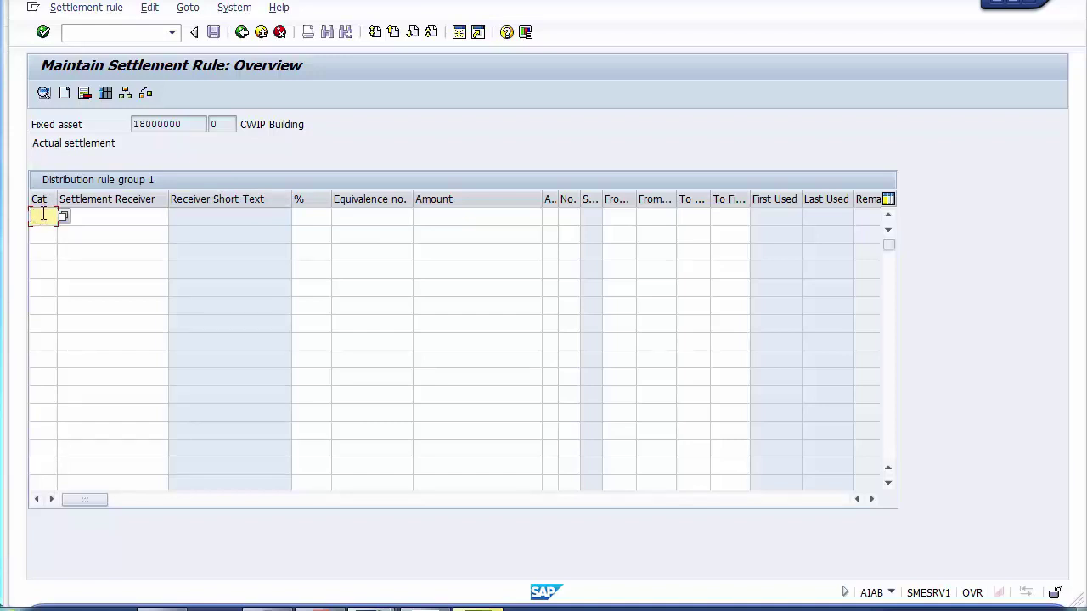
- Assign account assignment category FXA (Asset) to the first distribution rule of the CWIP Building asset
{"action": "left_click_drag", "start_coordinate": [201, 126], "coordinate": [121, 134]}
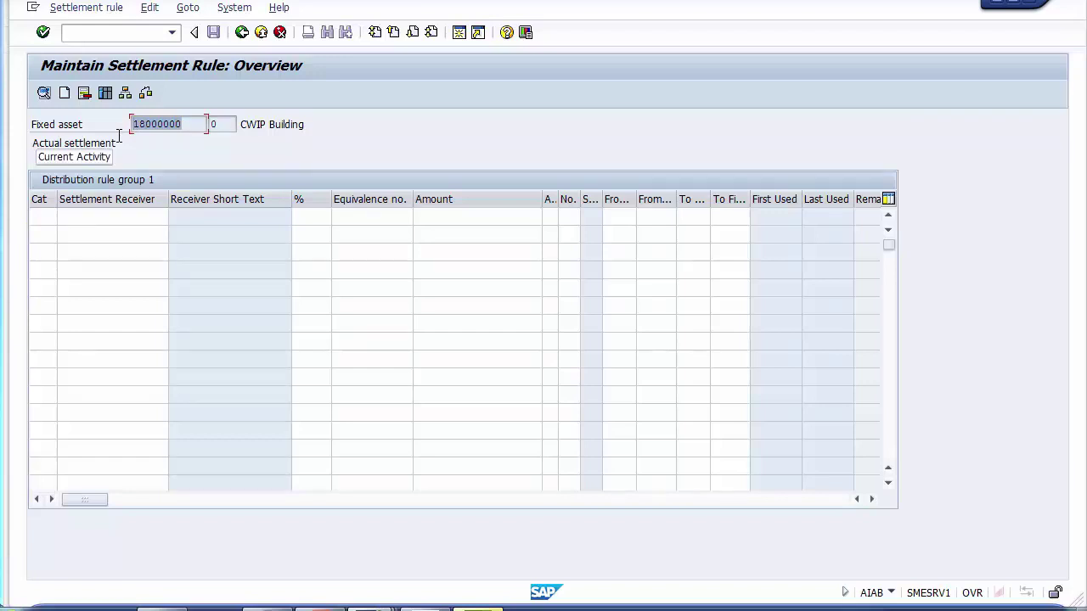
{"action": "left_click", "coordinate": [42, 220]}
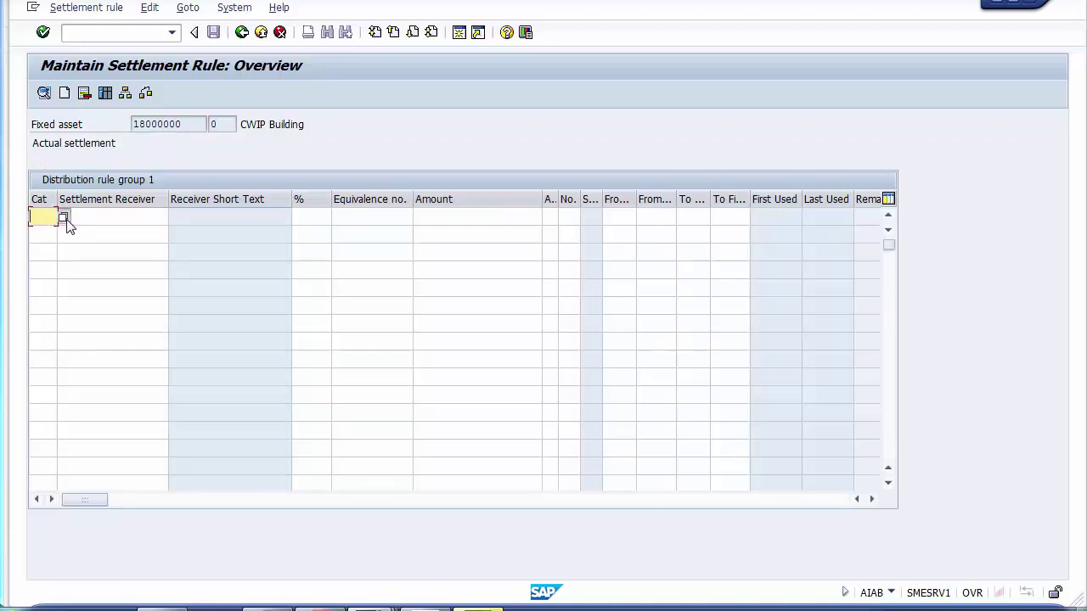
{"action": "left_click", "coordinate": [63, 218]}
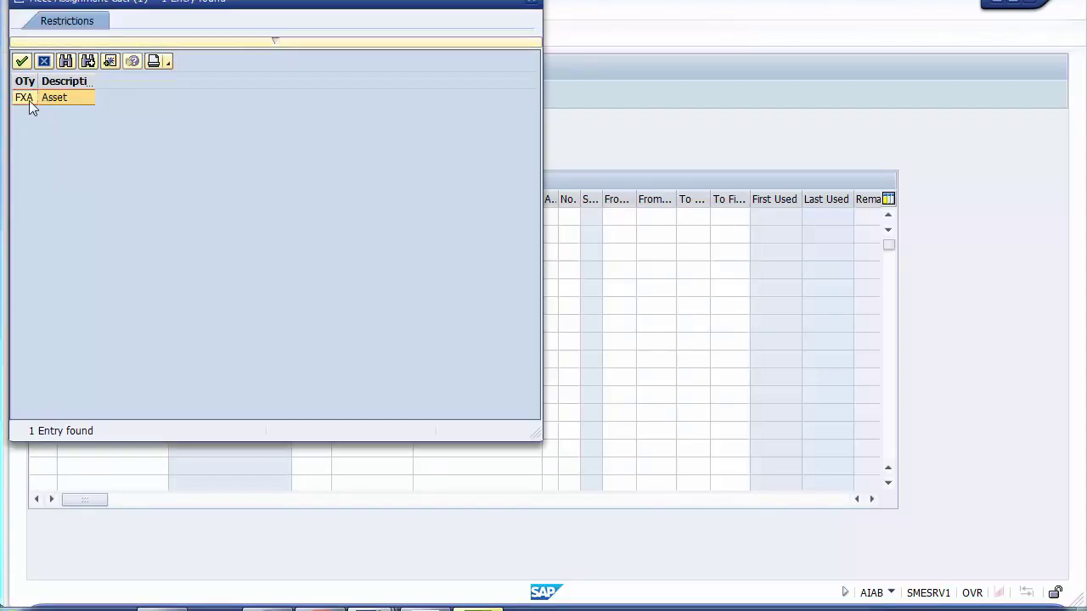
{"action": "double_click", "coordinate": [29, 101]}
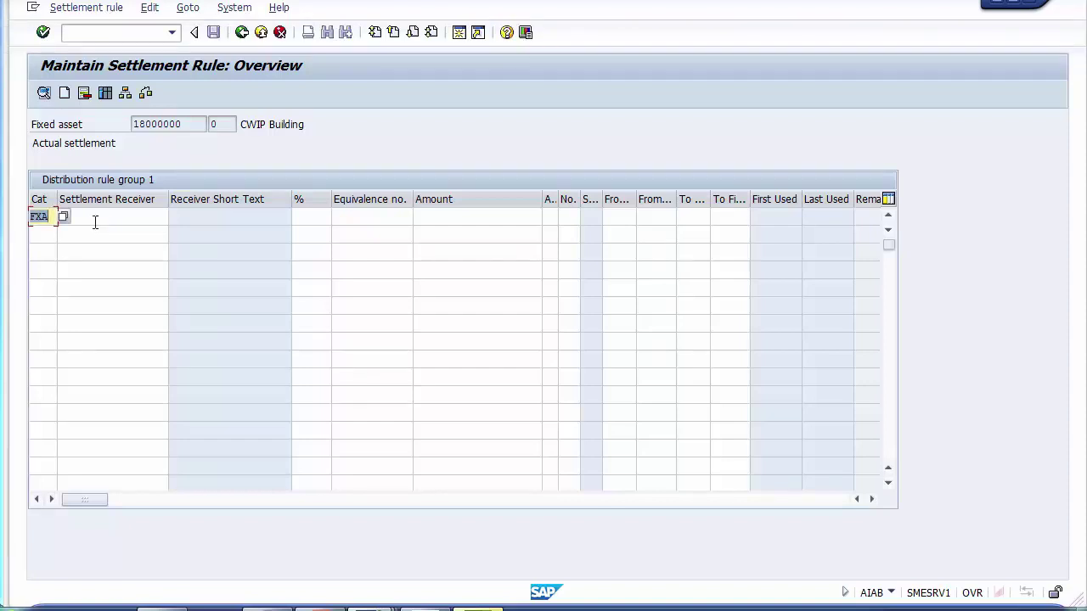
- Choose the Building CA asset as settlement receiver in the first distribution rule and assign it 100 percent
{"action": "left_click", "coordinate": [97, 219]}
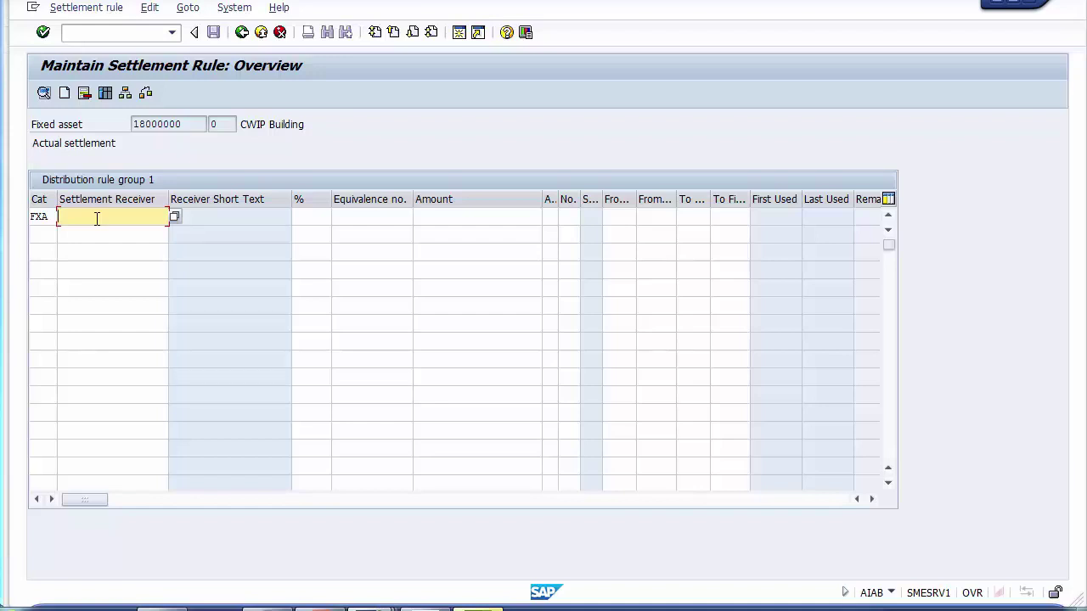
{"action": "left_click", "coordinate": [175, 217]}
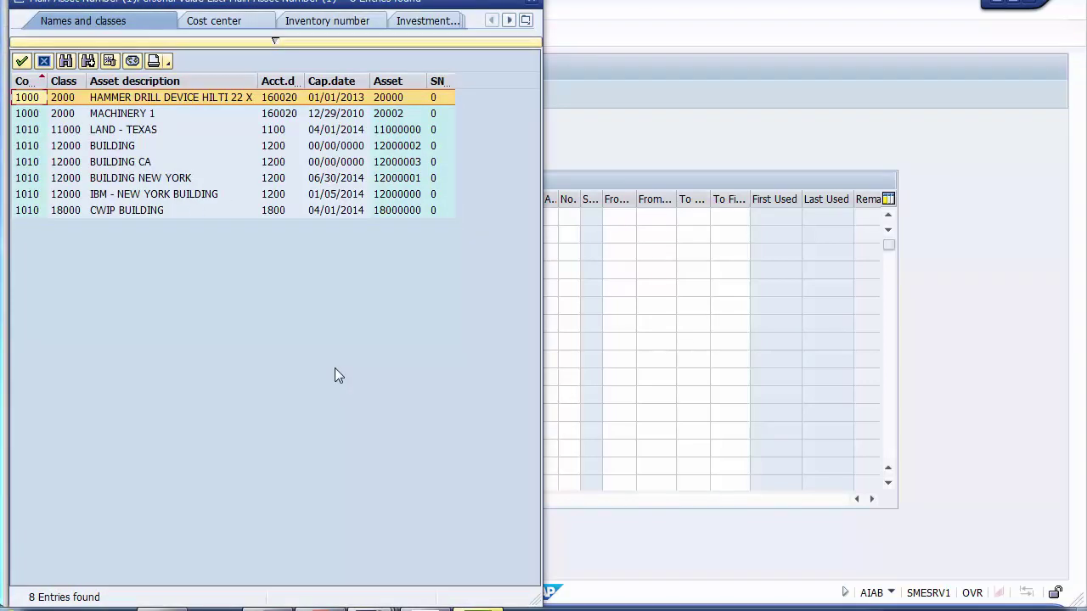
{"action": "left_click", "coordinate": [398, 162]}
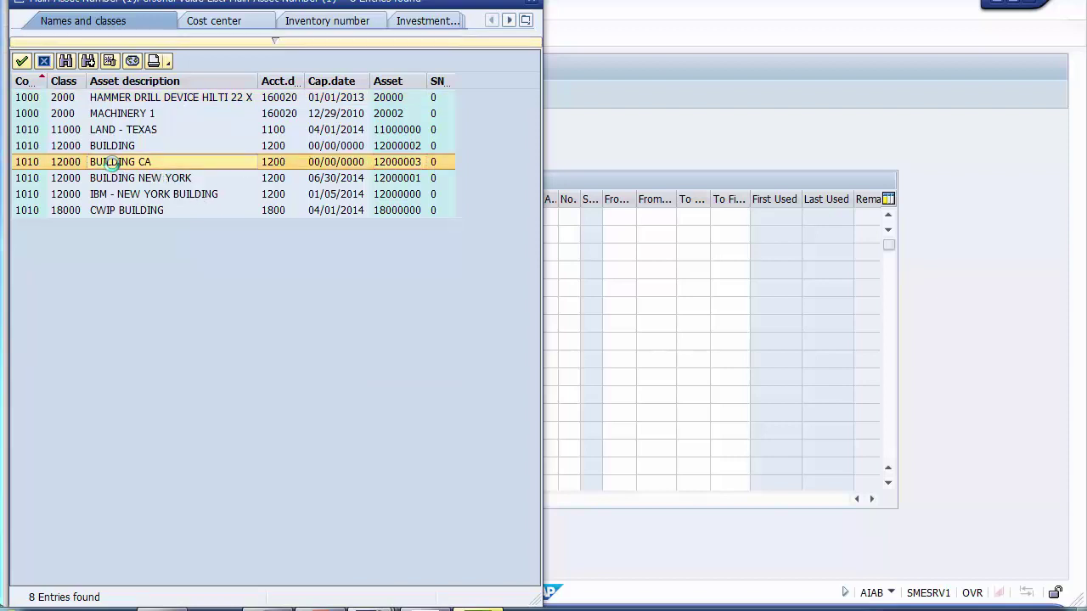
{"action": "double_click", "coordinate": [113, 163]}
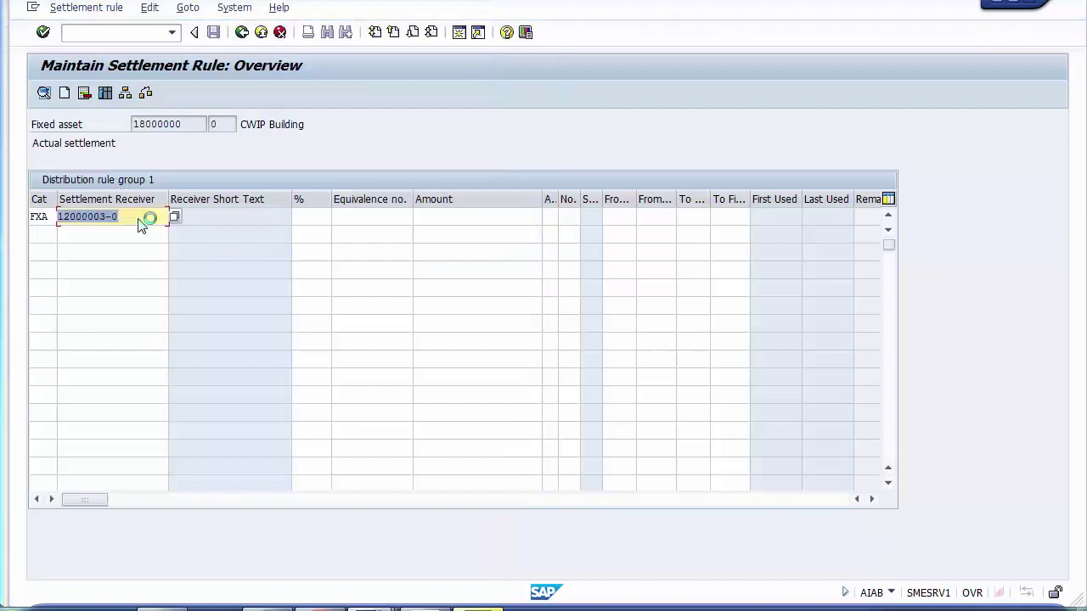
{"action": "left_click", "coordinate": [312, 214]}
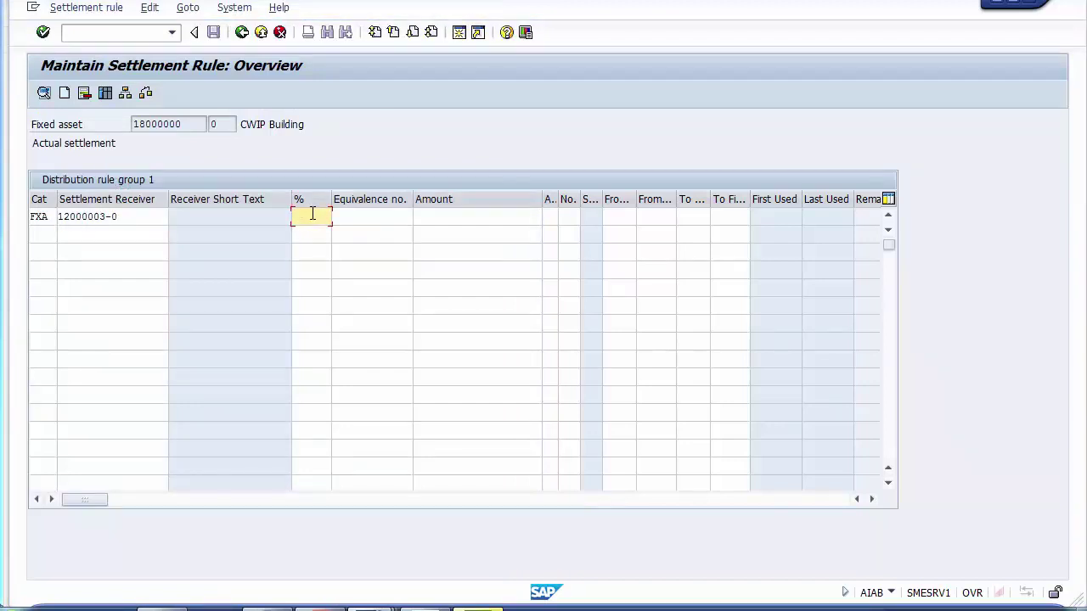
{"action": "type", "text": "100"}
{"action": "key", "text": "Return"}
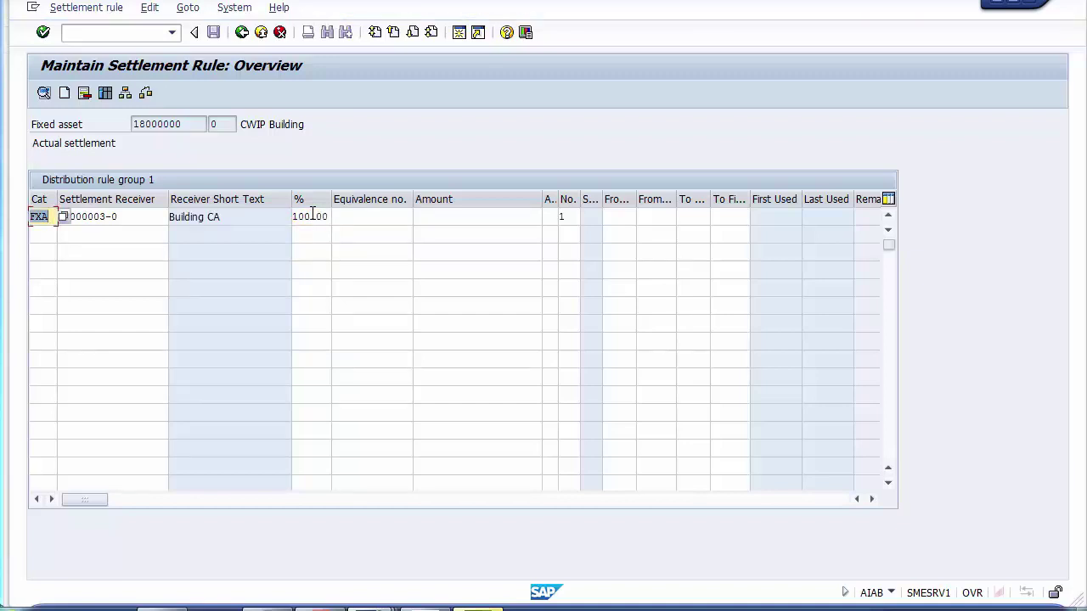
- Review the details of the Building CA distribution rule and return to the settlement rule overview
{"action": "left_click", "coordinate": [112, 216]}
{"action": "double_click", "coordinate": [112, 216]}
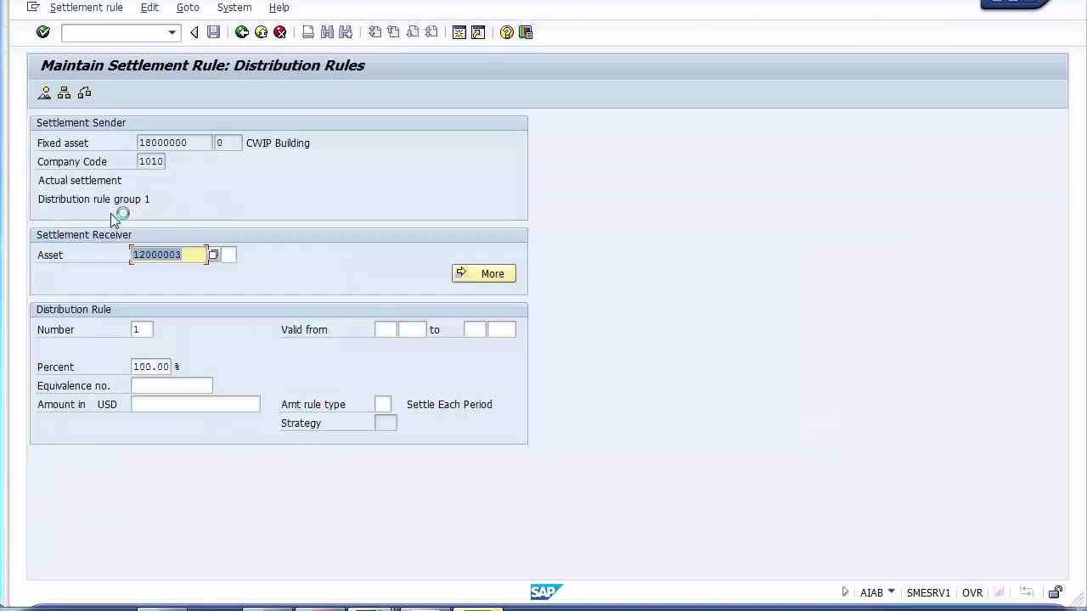
{"action": "left_click", "coordinate": [241, 32]}
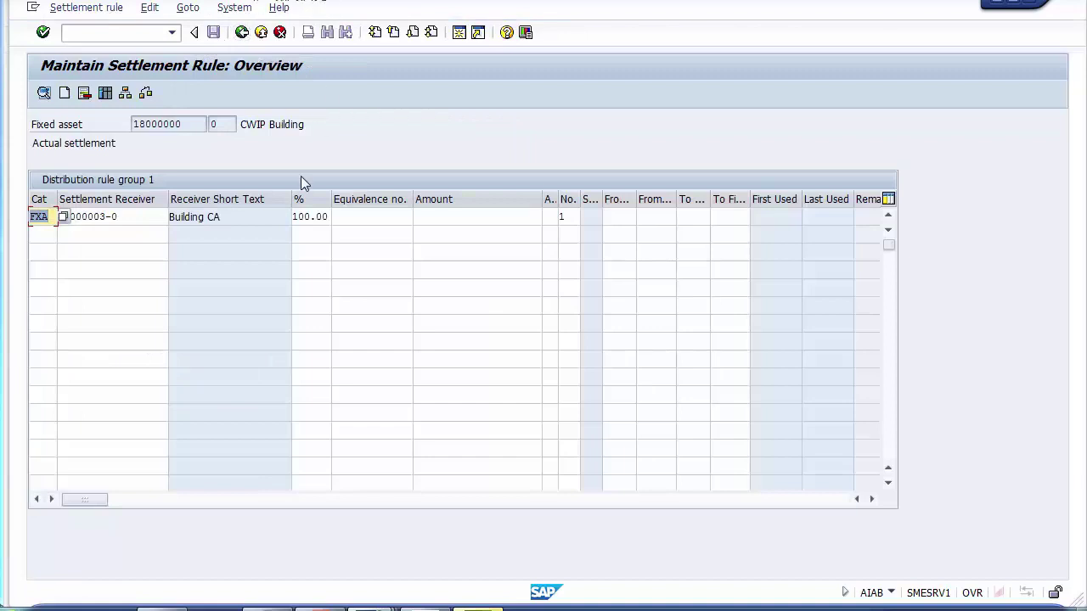
{"action": "left_click", "coordinate": [146, 218]}
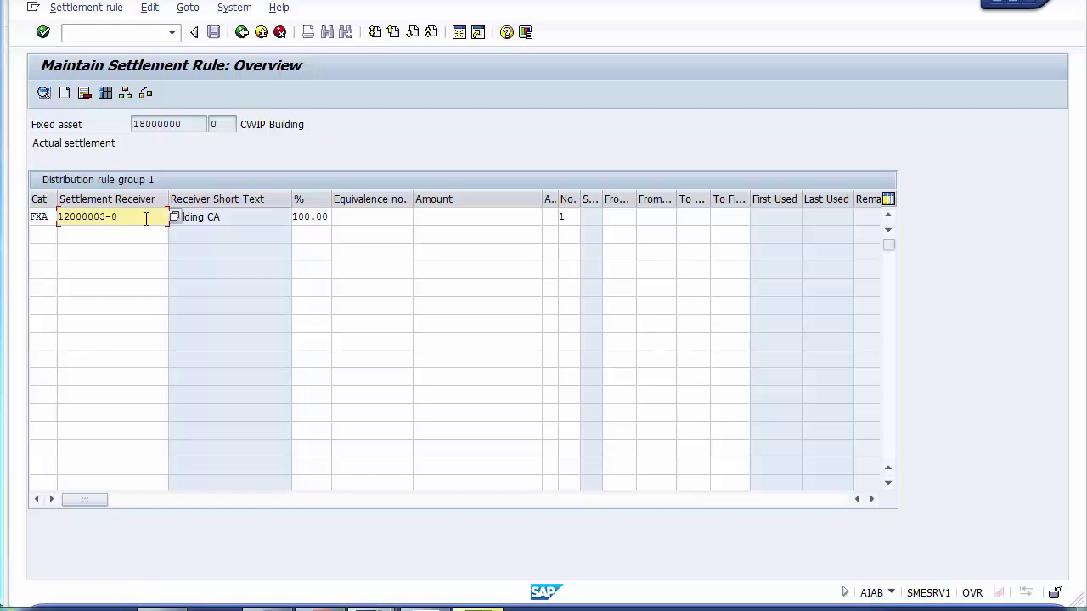
{"action": "left_click", "coordinate": [342, 124]}
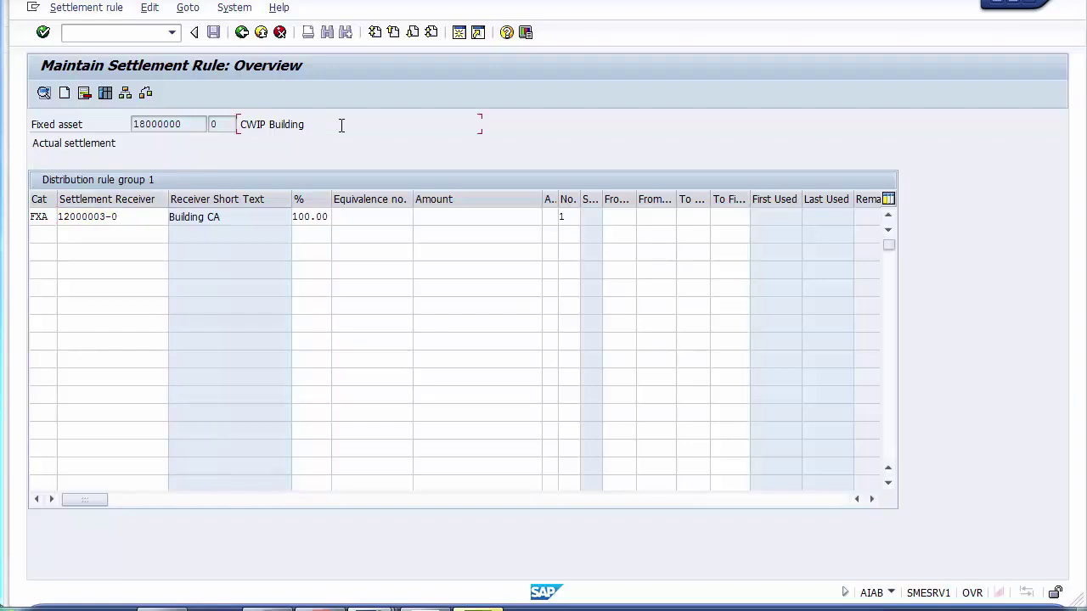
- Return to the AuC line item list, select the 50,000.00 posting and save the distribution rules
{"action": "left_click", "coordinate": [243, 36]}
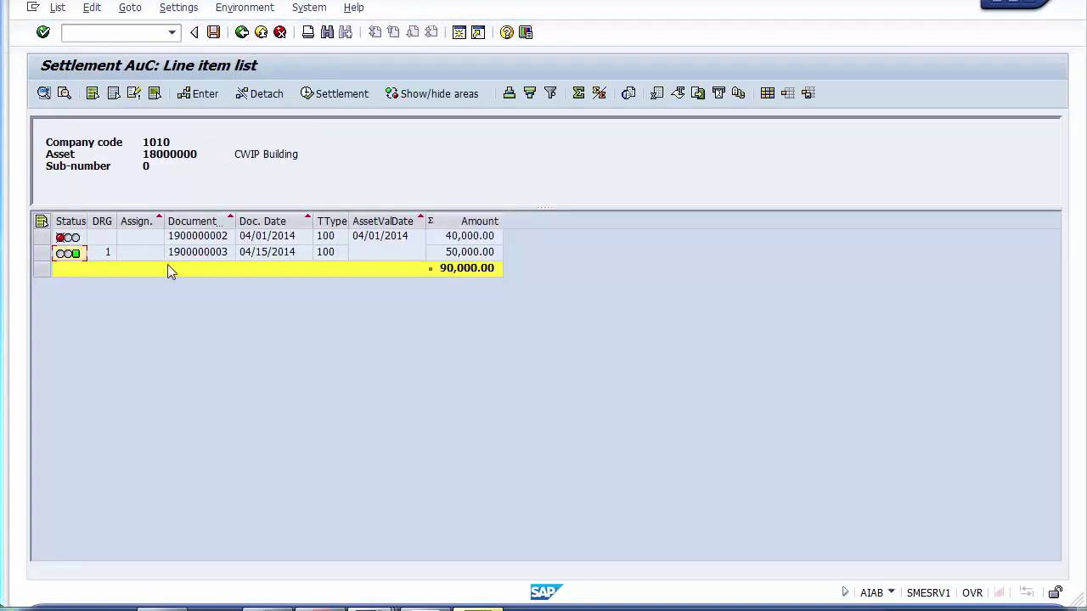
{"action": "left_click", "coordinate": [110, 256]}
{"action": "left_click", "coordinate": [43, 253]}
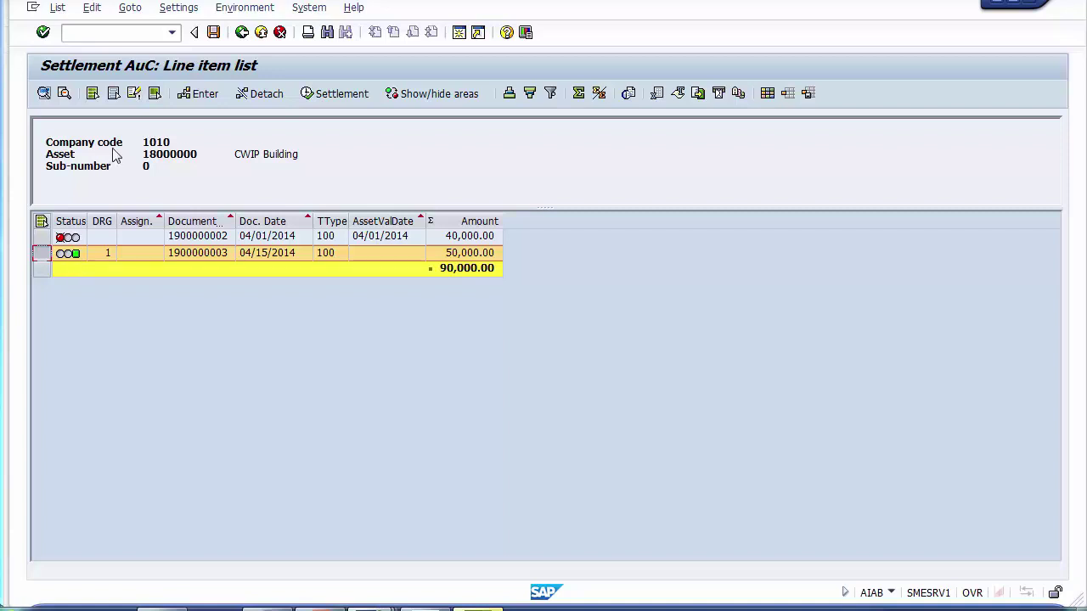
{"action": "left_click", "coordinate": [209, 38]}
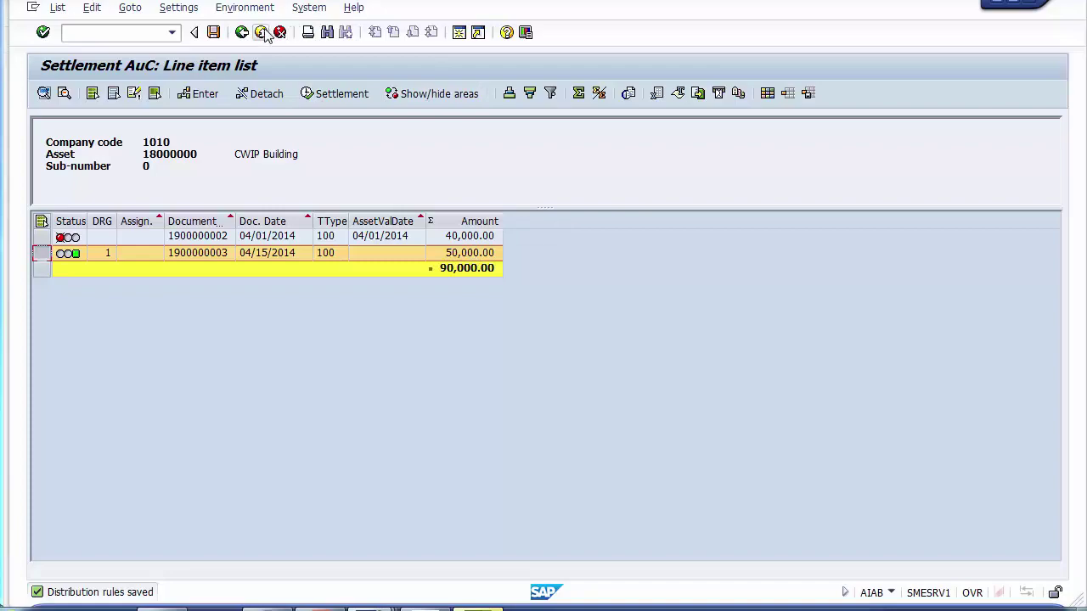
- Switch to the AUC Process slide in PowerPoint and highlight the line Settlement Rule for AuC Asset (AIAB)
{"action": "left_click", "coordinate": [261, 93]}
{"action": "key", "text": "alt+Tab"}
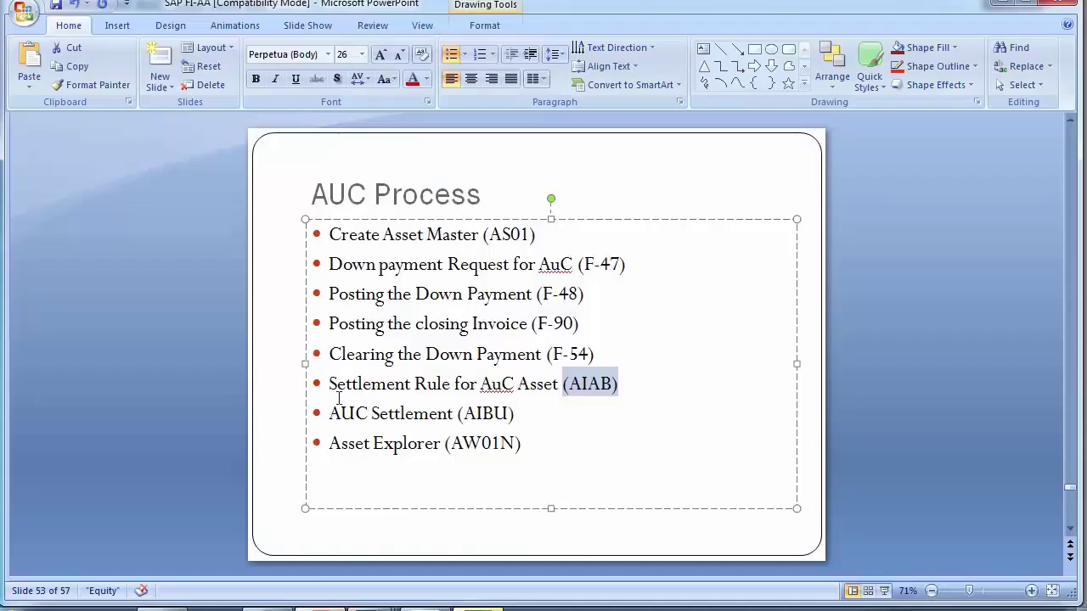
{"action": "left_click_drag", "start_coordinate": [329, 383], "coordinate": [648, 383]}
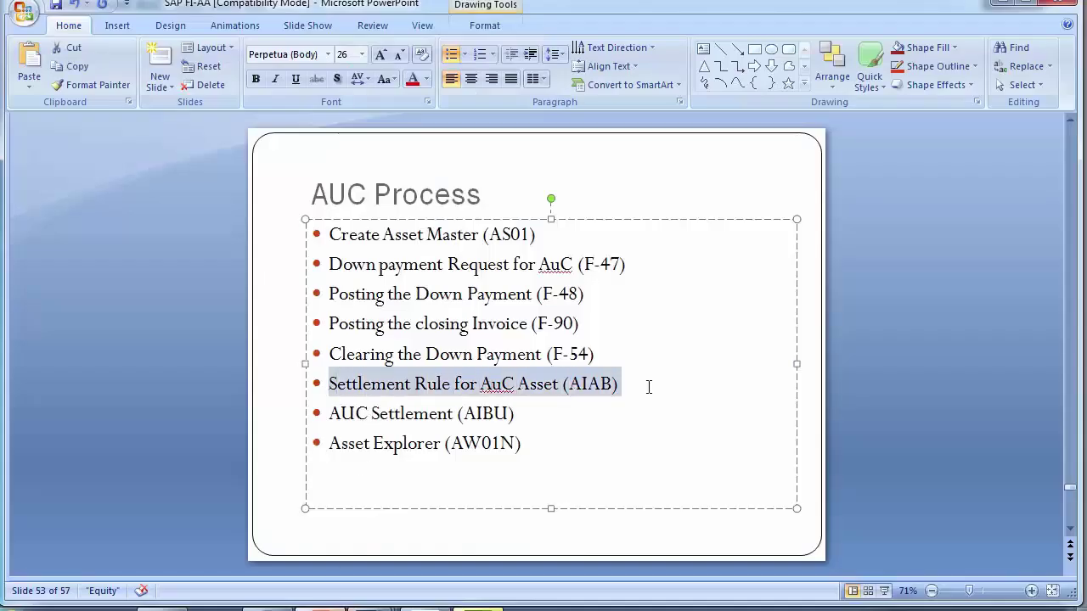
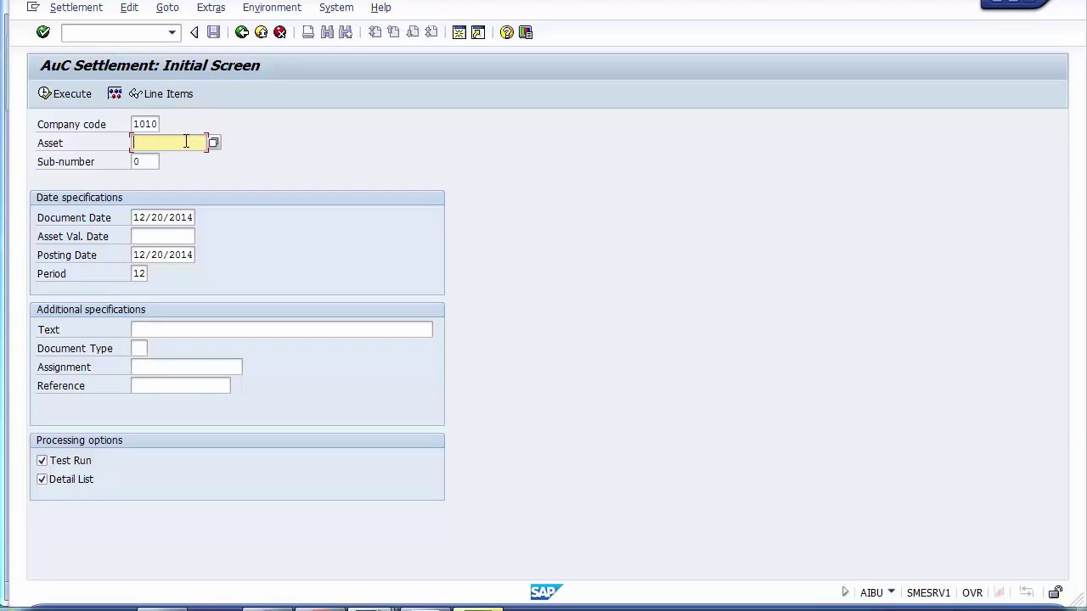
- Select the CWIP Building asset for AuC settlement and set the document, asset value and posting dates to 08/31/2014
{"action": "left_click", "coordinate": [213, 142]}
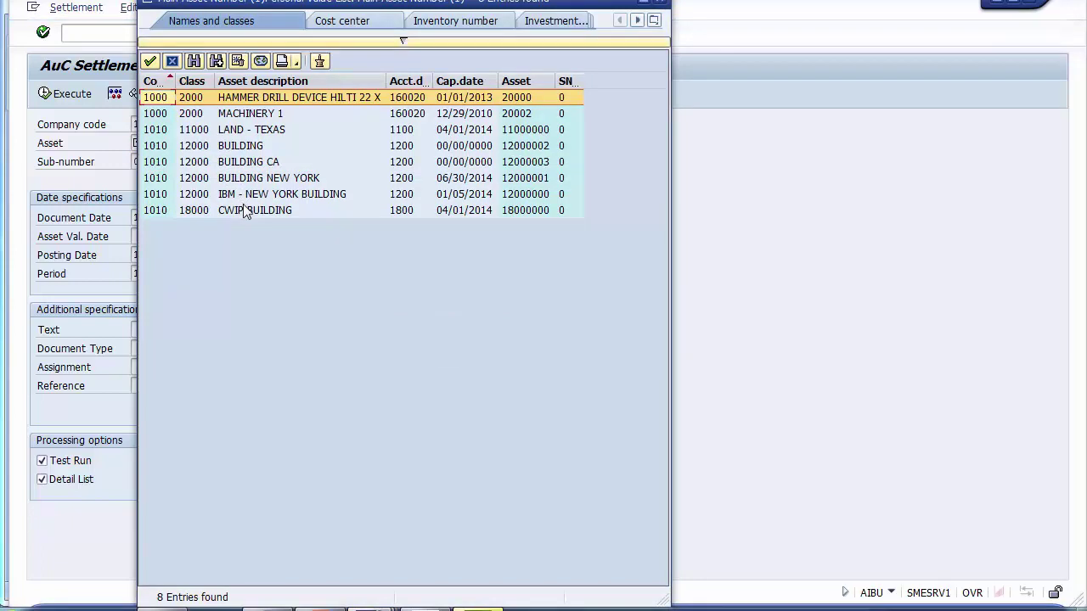
{"action": "double_click", "coordinate": [246, 211]}
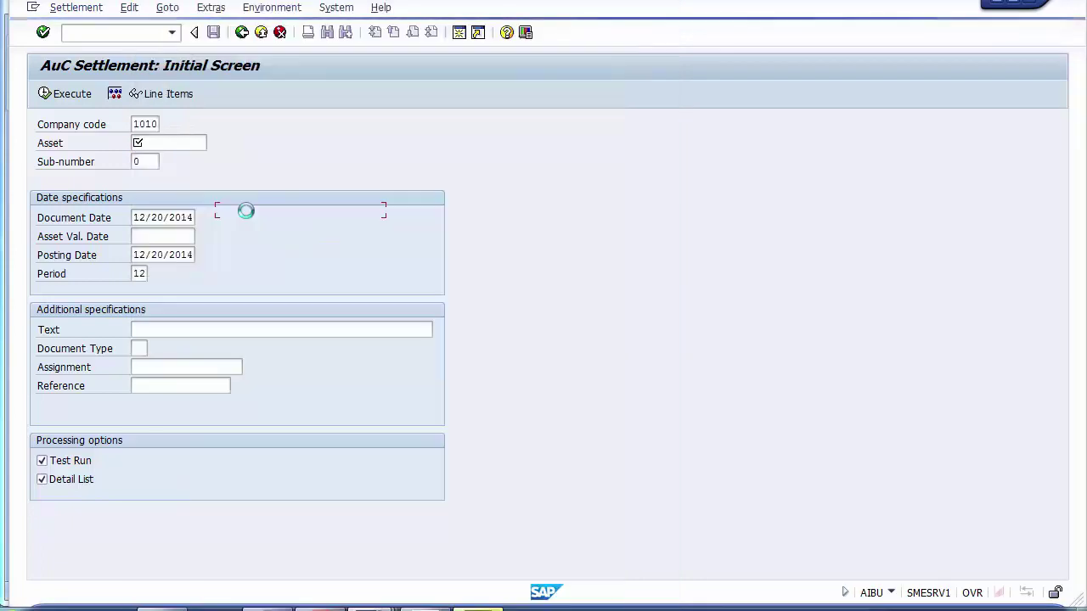
{"action": "left_click", "coordinate": [153, 216]}
{"action": "double_click", "coordinate": [153, 217]}
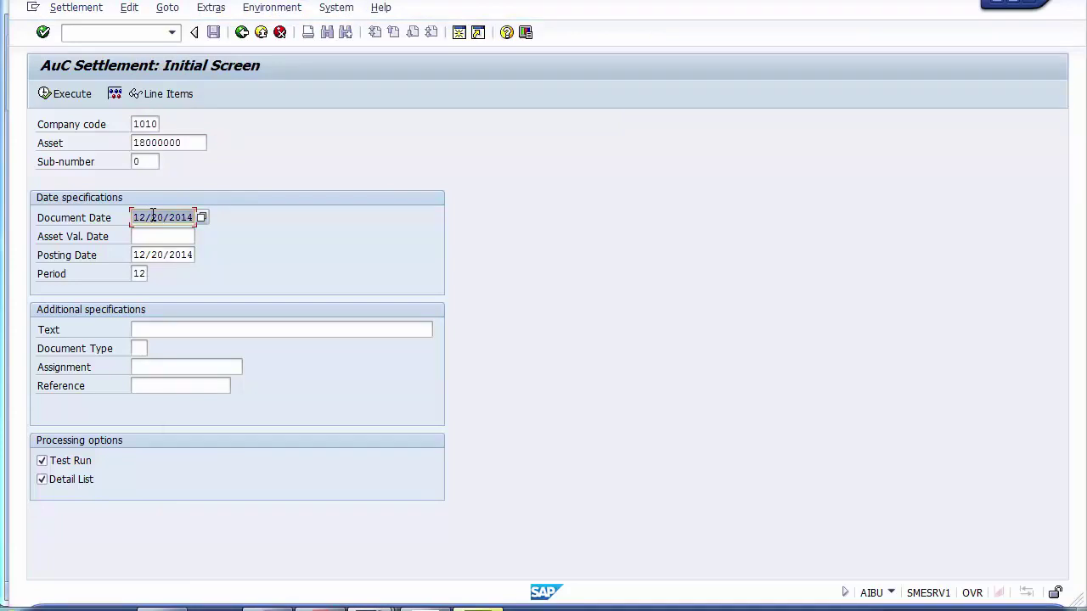
{"action": "type", "text": "08/31/2014"}
{"action": "key", "text": "Tab"}
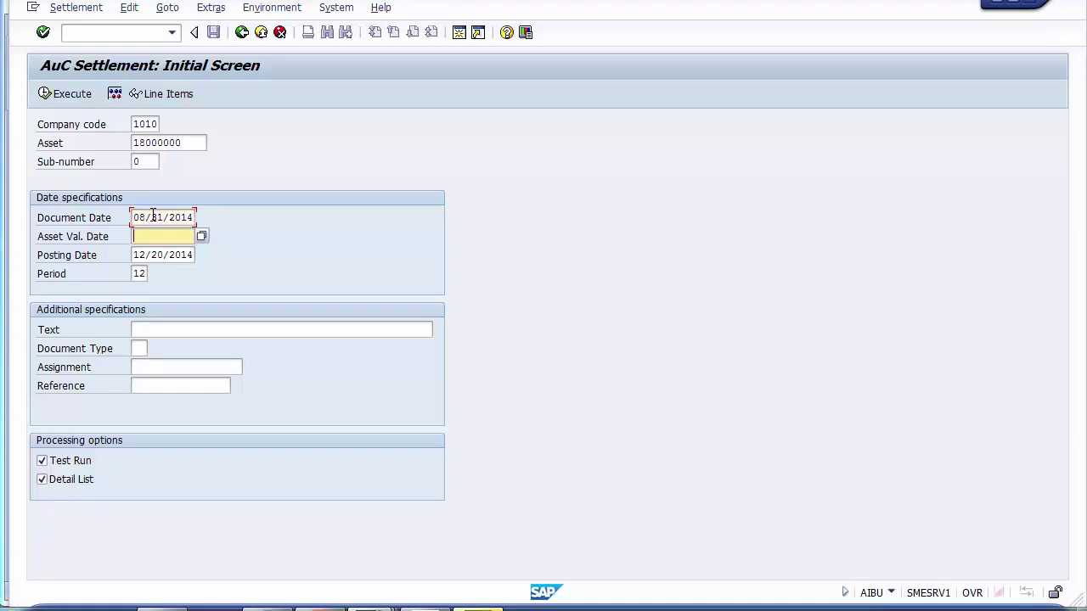
{"action": "type", "text": "08/31/2014"}
{"action": "key", "text": "Tab"}
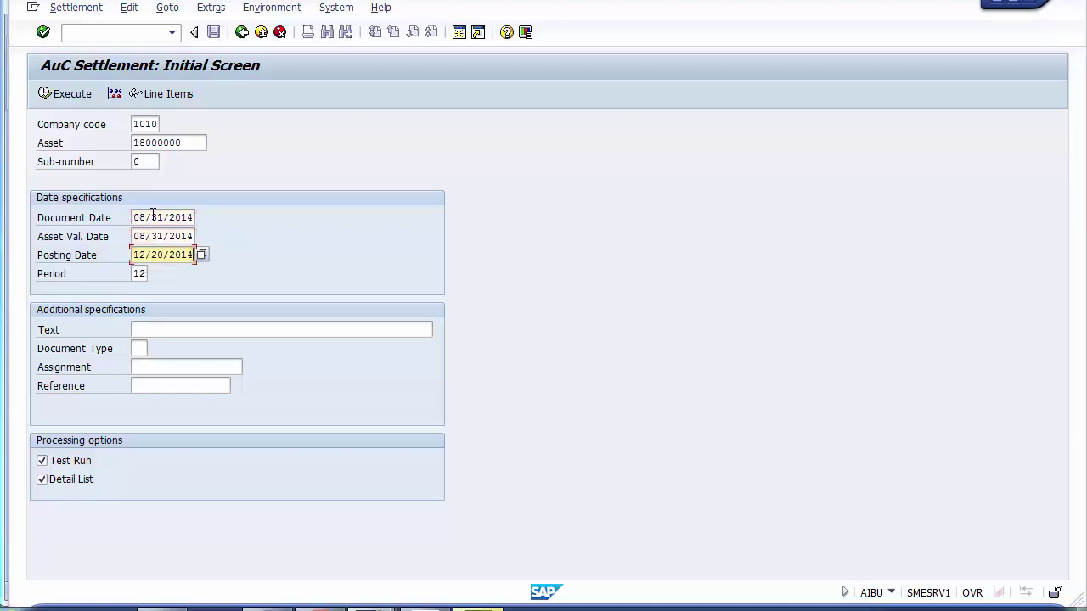
{"action": "key", "text": "Delete"}
{"action": "key", "text": "Down"}
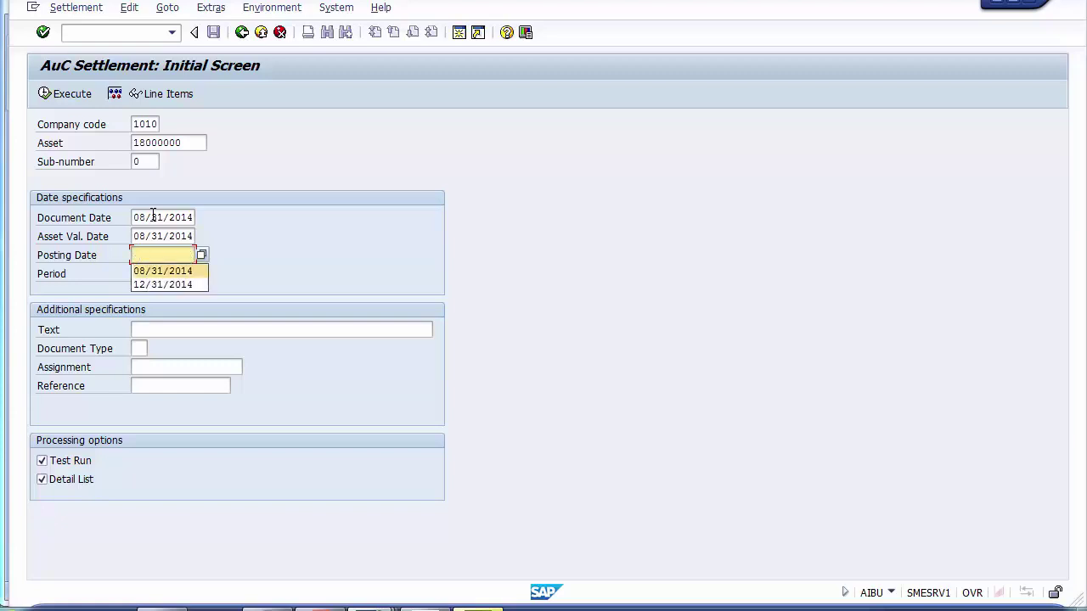
{"action": "key", "text": "Return"}
- Enter the text "CWIP Building Capitalise", document type AB and assignment "100% Settlement", and try a test run of the settlement
{"action": "left_click", "coordinate": [163, 330]}
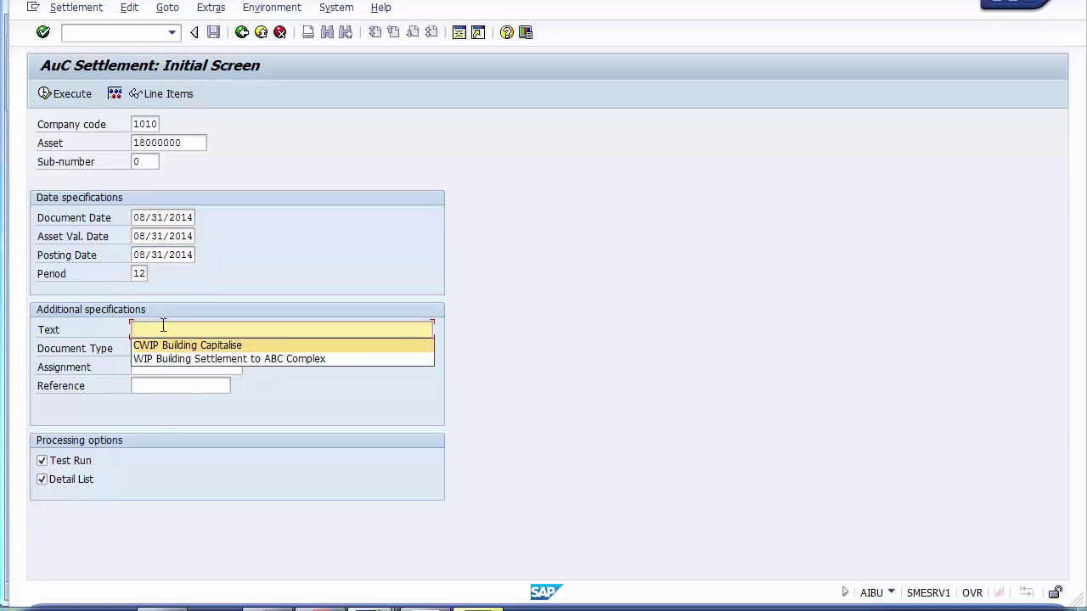
{"action": "key", "text": "Return"}
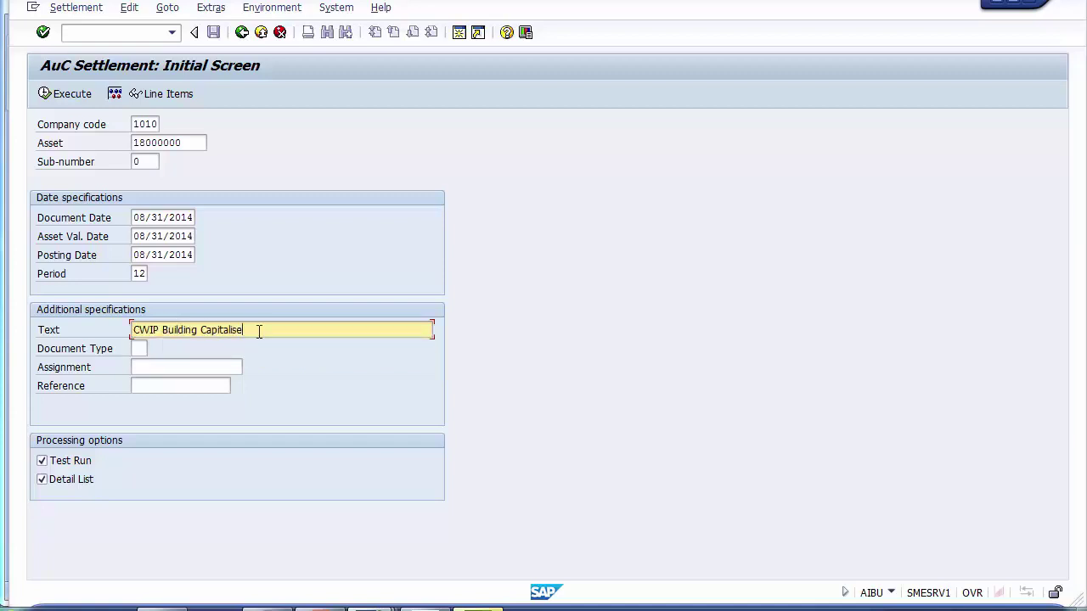
{"action": "left_click_drag", "start_coordinate": [245, 330], "coordinate": [126, 339]}
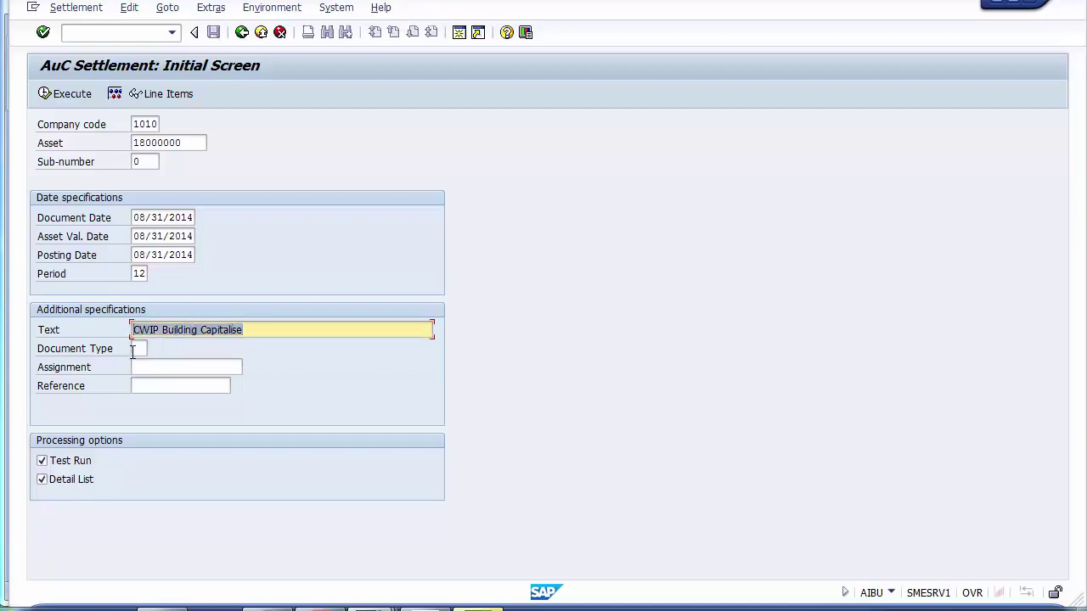
{"action": "left_click", "coordinate": [138, 348]}
{"action": "type", "text": "AB"}
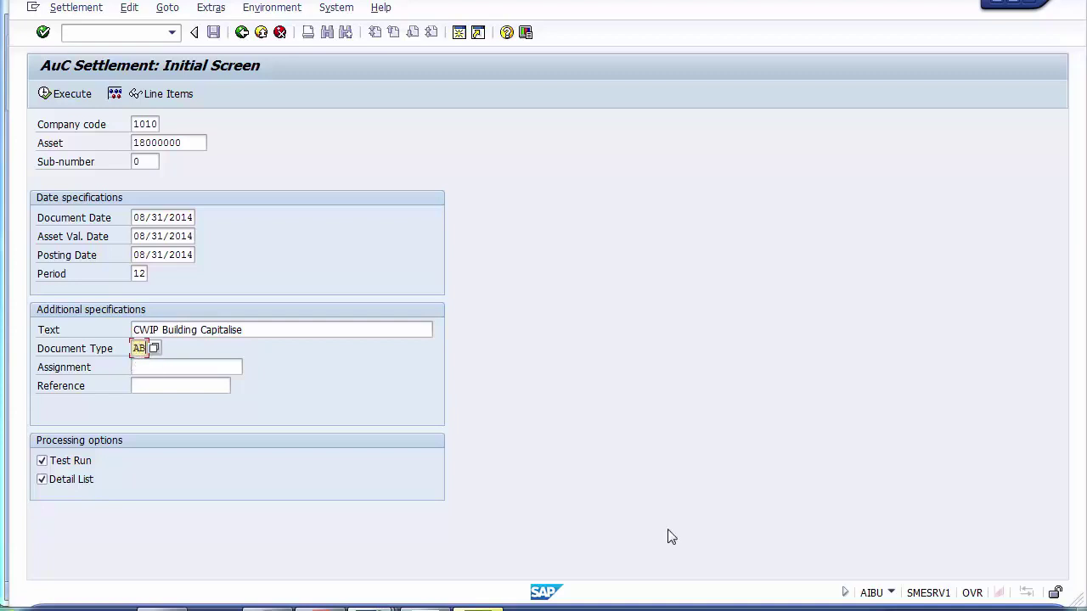
{"action": "left_click", "coordinate": [171, 371]}
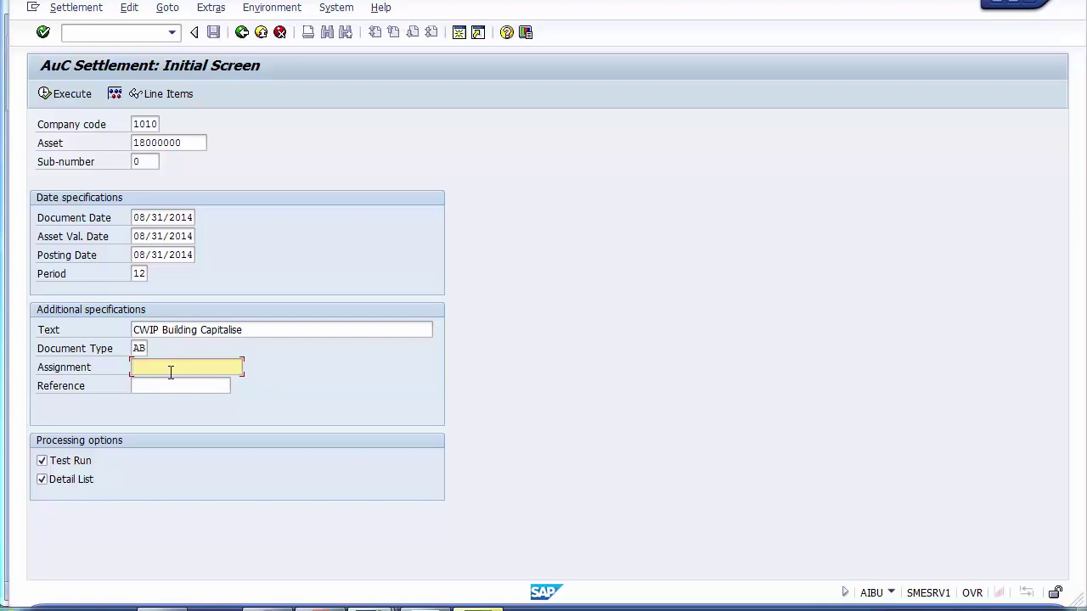
{"action": "type", "text": "100% Settlement"}
{"action": "left_click", "coordinate": [180, 391]}
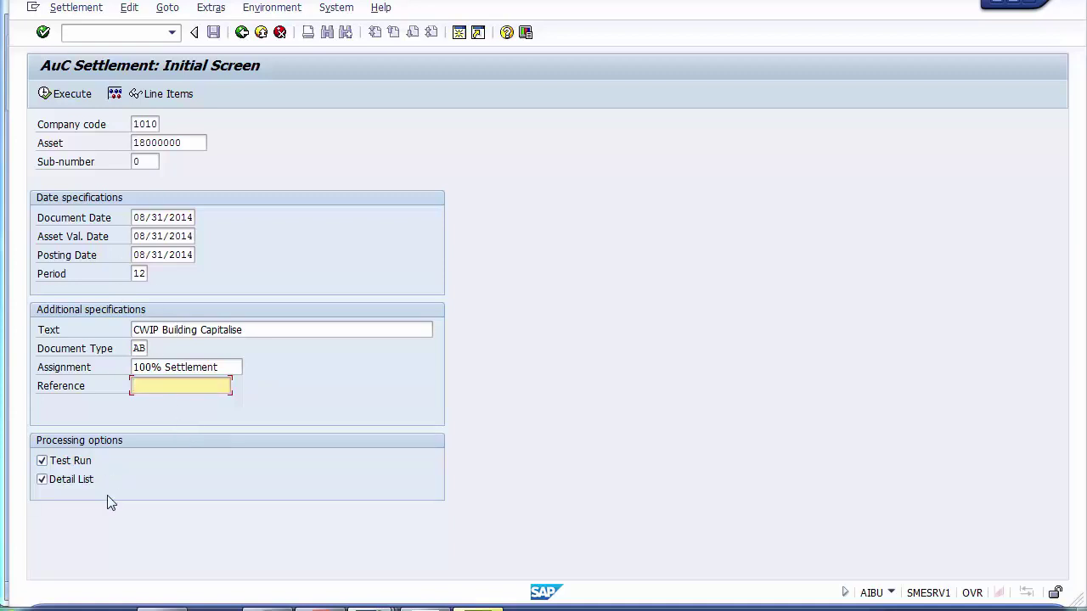
{"action": "left_click", "coordinate": [115, 95]}
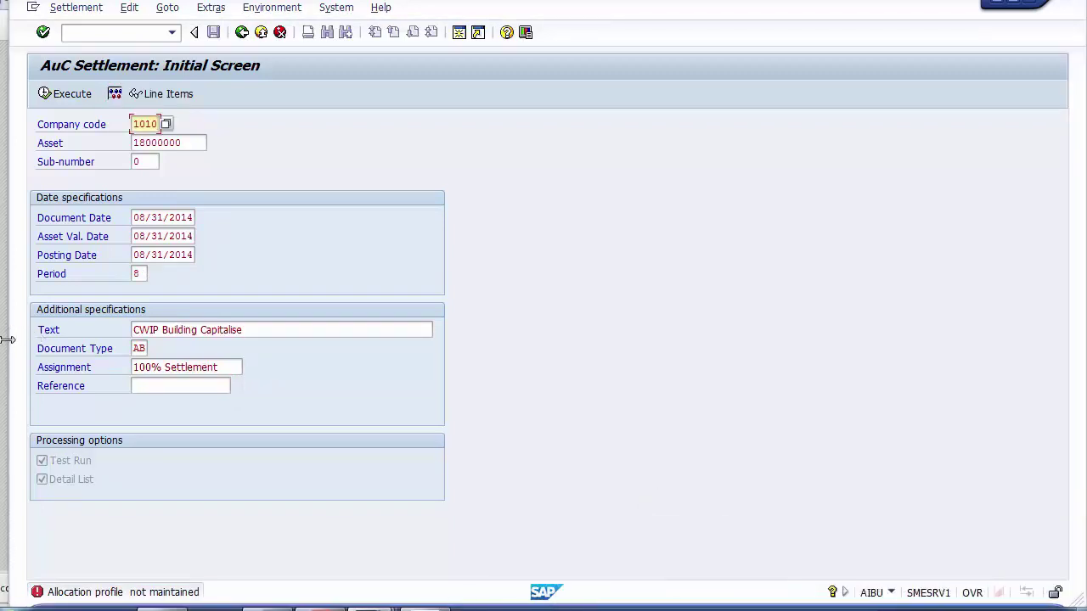
- Switch to the SAP Easy Access session and open transaction OAAZ for maintaining company code settlement profiles
{"action": "left_click_drag", "start_coordinate": [7, 339], "coordinate": [0, 340]}
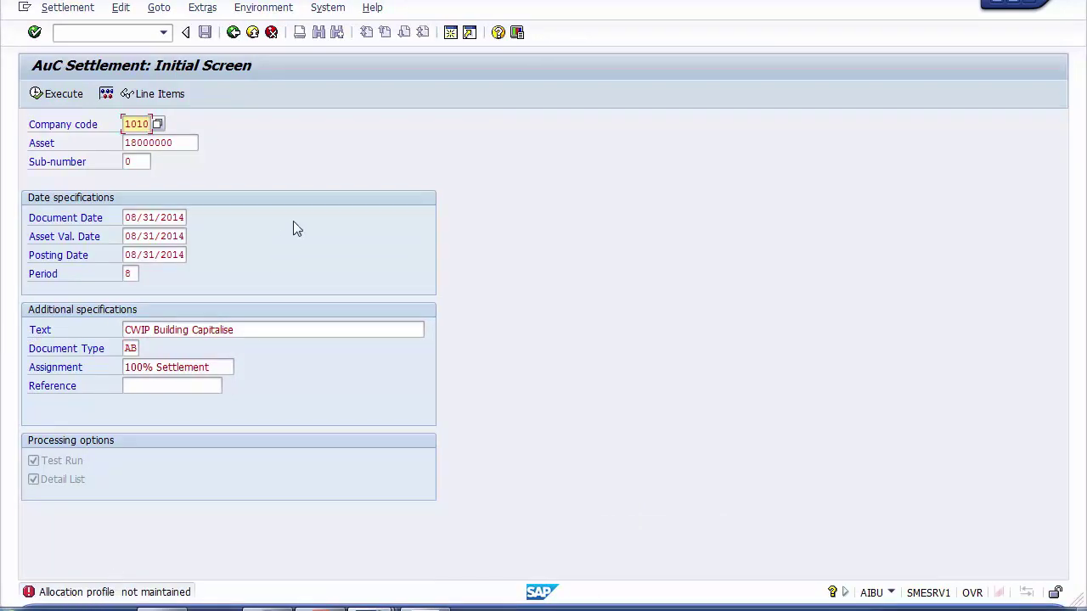
{"action": "mouse_move", "coordinate": [348, 604]}
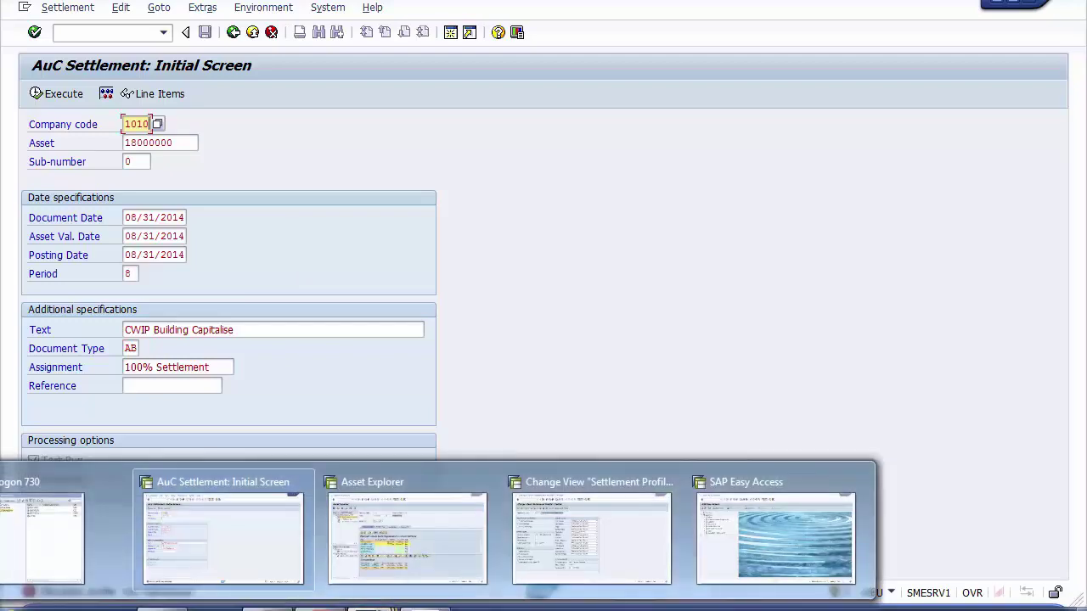
{"action": "left_click", "coordinate": [776, 539]}
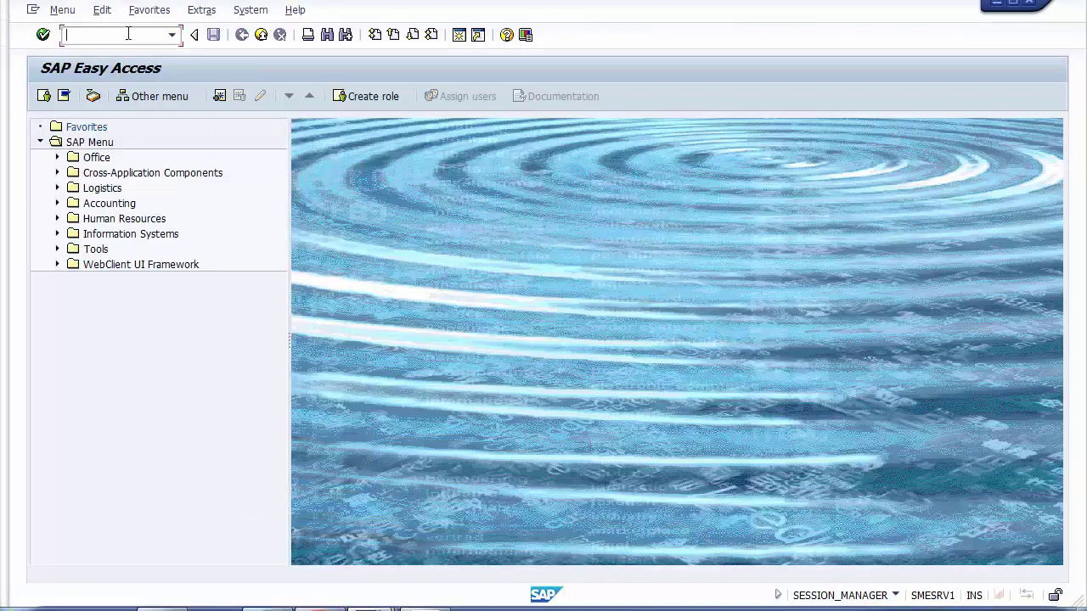
{"action": "type", "text": "oaaZ"}
{"action": "key", "text": "Return"}
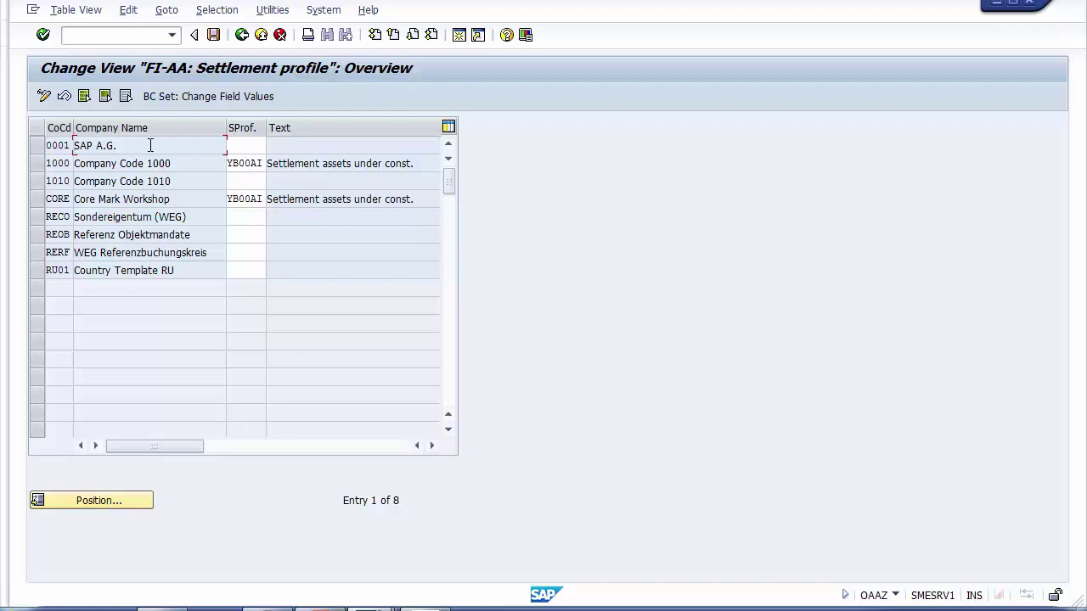
- Assign settlement profile AI to company code 1010 and save it in the FI - Asset Accounting Configuration customizing request
{"action": "left_click", "coordinate": [38, 183]}
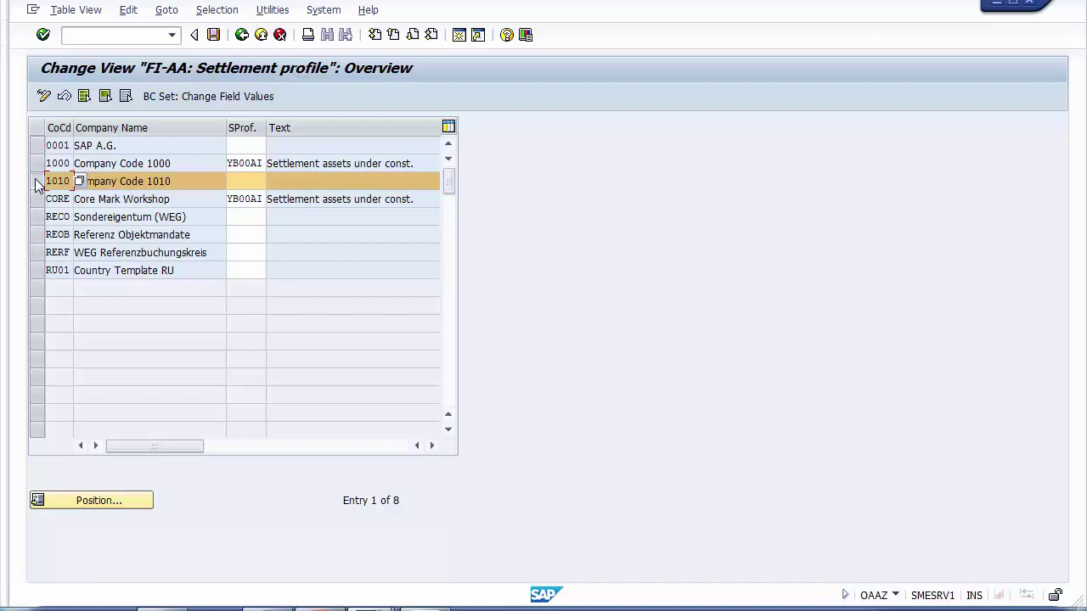
{"action": "left_click", "coordinate": [243, 181]}
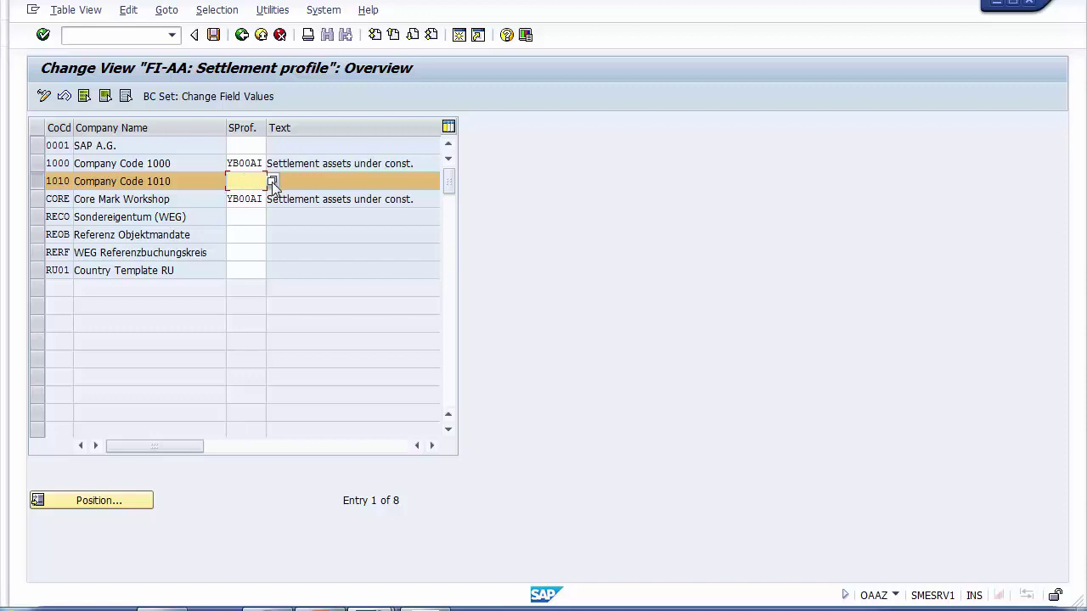
{"action": "left_click", "coordinate": [271, 181]}
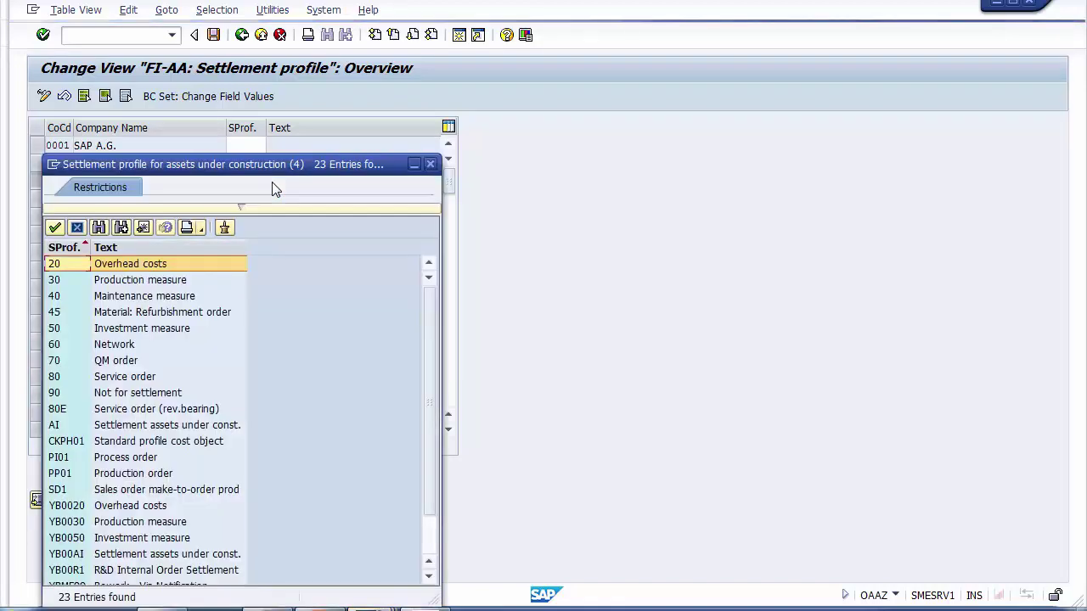
{"action": "left_click", "coordinate": [195, 430]}
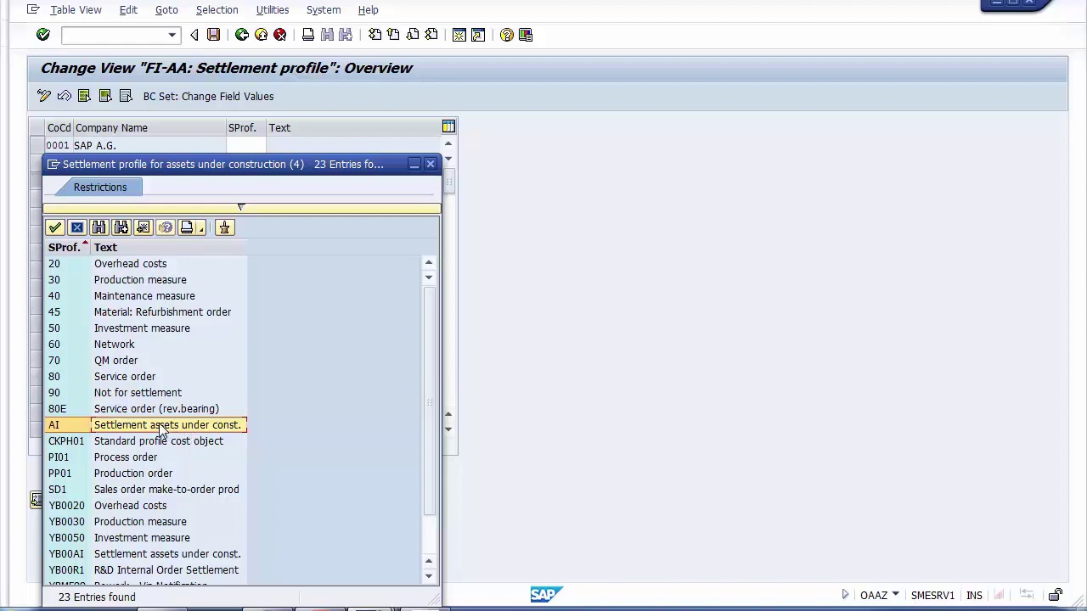
{"action": "double_click", "coordinate": [158, 425]}
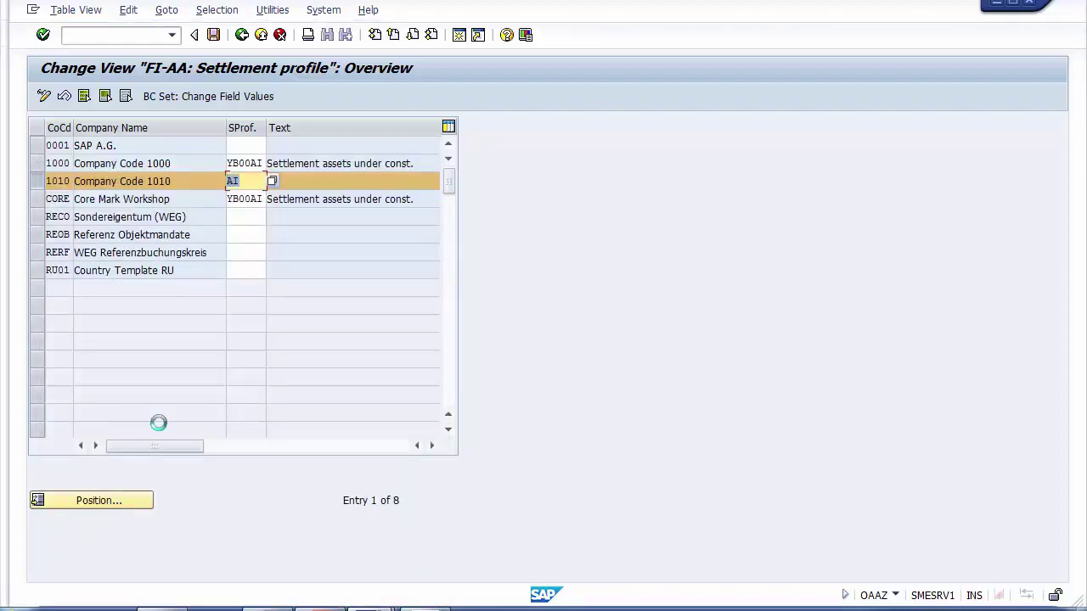
{"action": "left_click", "coordinate": [213, 35]}
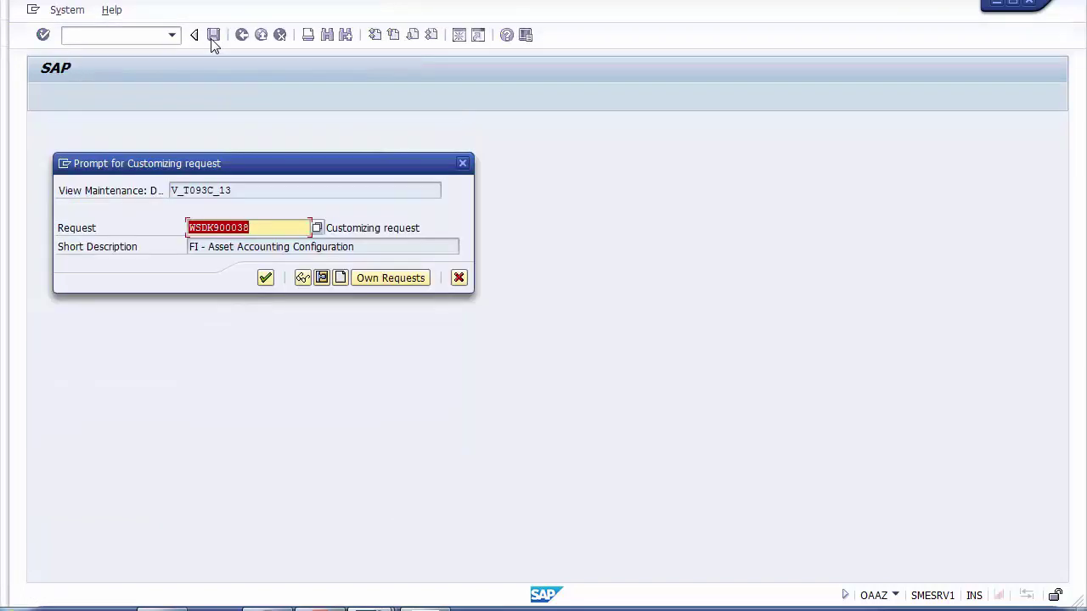
{"action": "left_click", "coordinate": [266, 277]}
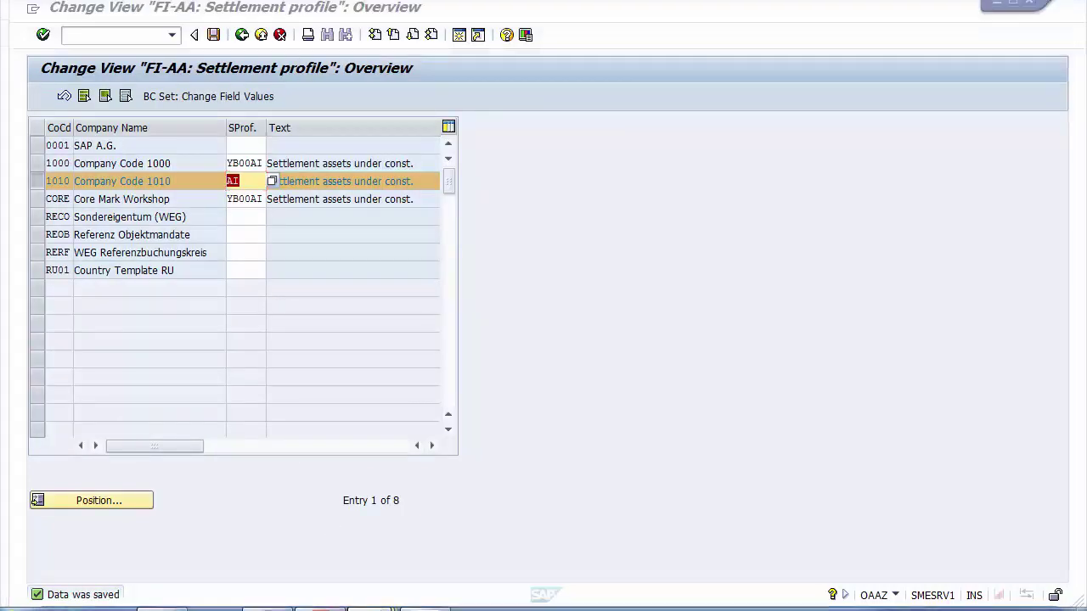
- Return to the AuC Settlement session and restart transaction AIBU
{"action": "mouse_move", "coordinate": [345, 592]}
{"action": "left_click", "coordinate": [206, 535]}
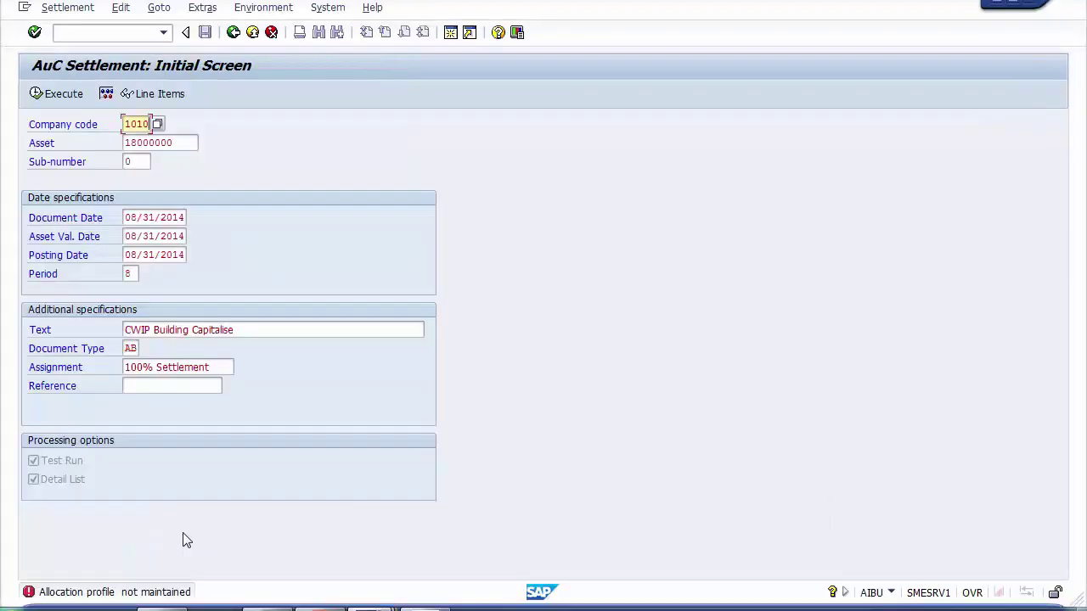
{"action": "left_click", "coordinate": [106, 94]}
{"action": "left_click", "coordinate": [101, 35]}
{"action": "type", "text": "/N"}
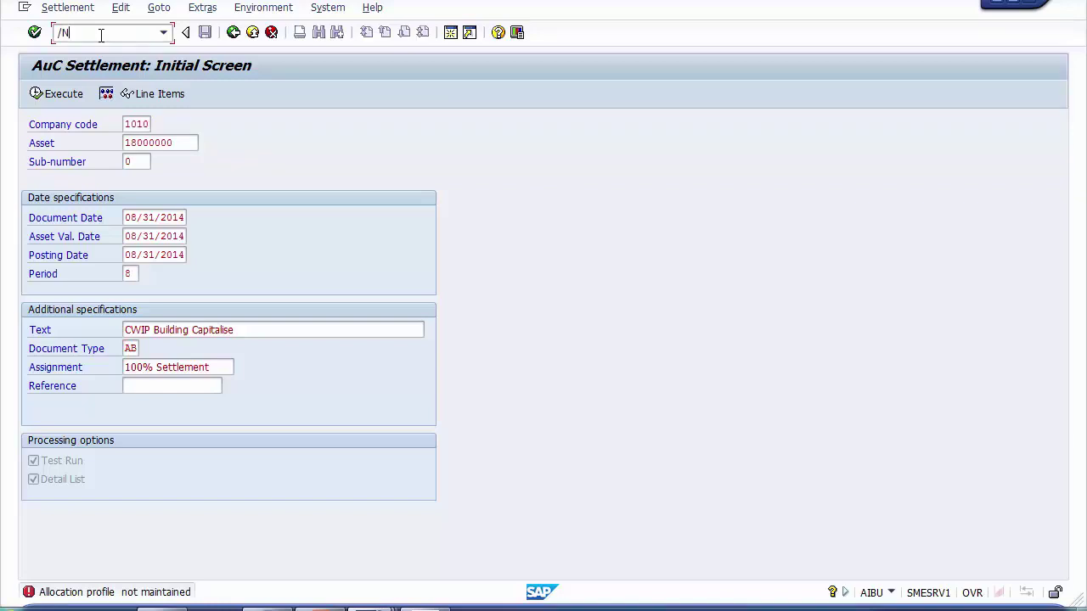
{"action": "type", "text": "aibu"}
{"action": "key", "text": "Return"}
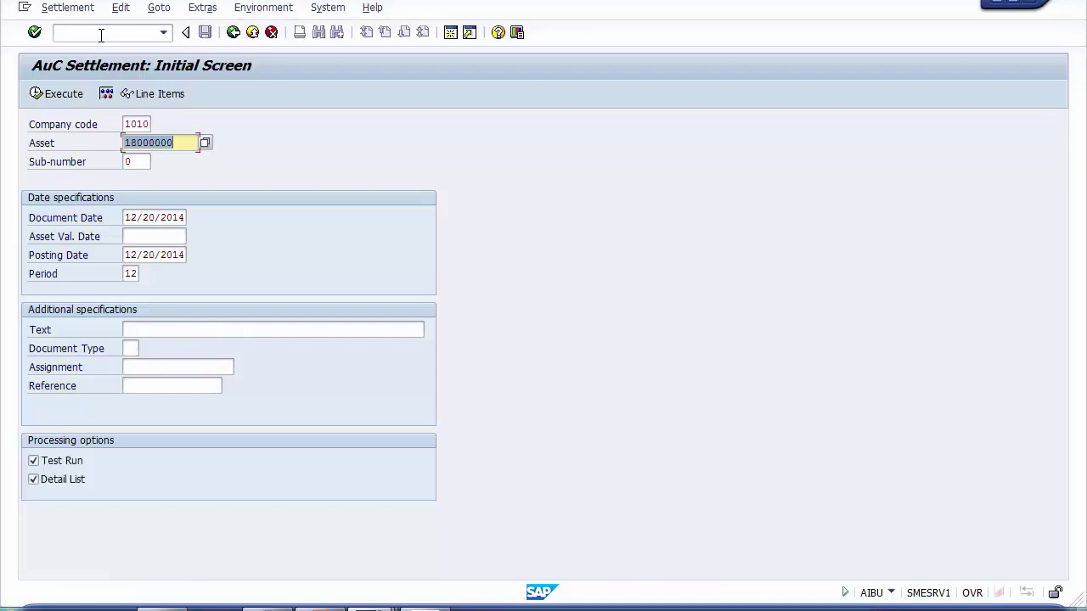
- Keep company code 1010 and the CWIP Building asset, and set the document date to 08/31/2014
{"action": "key", "text": "shift+Tab"}
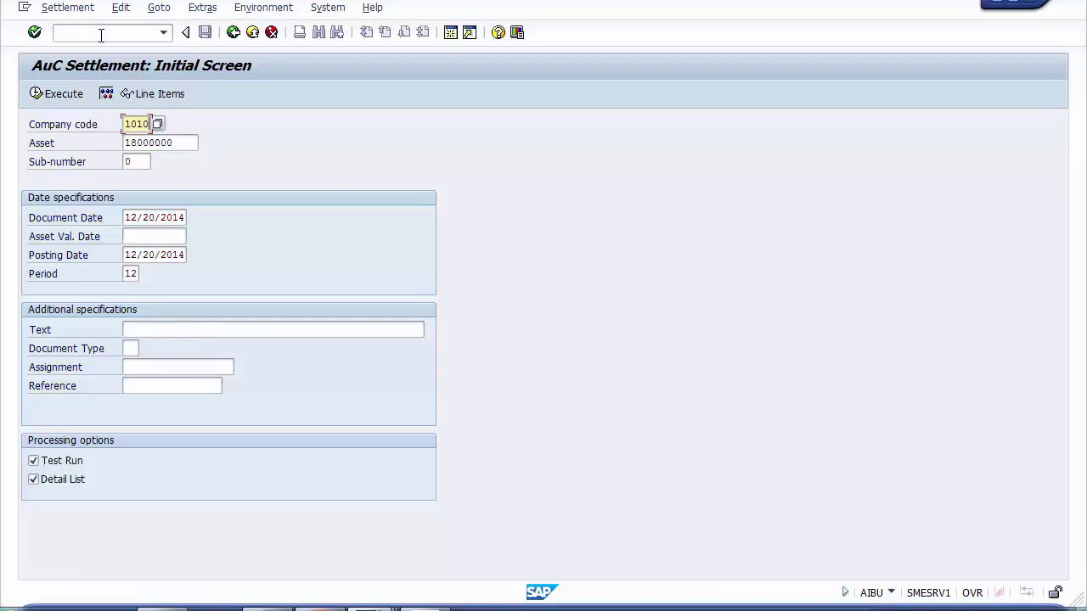
{"action": "key", "text": "Tab"}
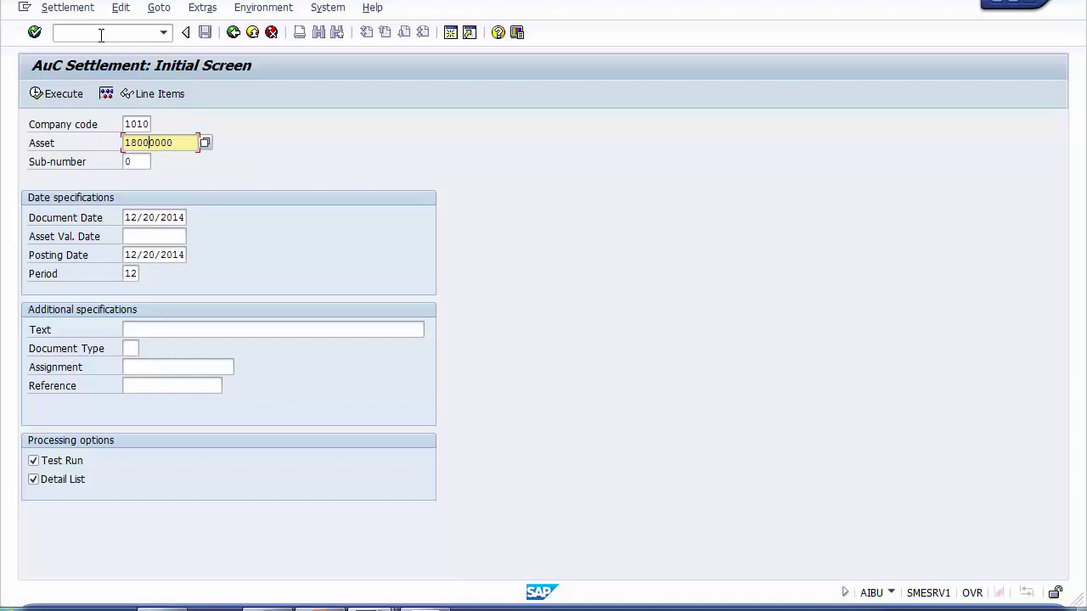
{"action": "key", "text": "Tab"}
{"action": "key", "text": "Tab"}
{"action": "key", "text": "shift+Home"}
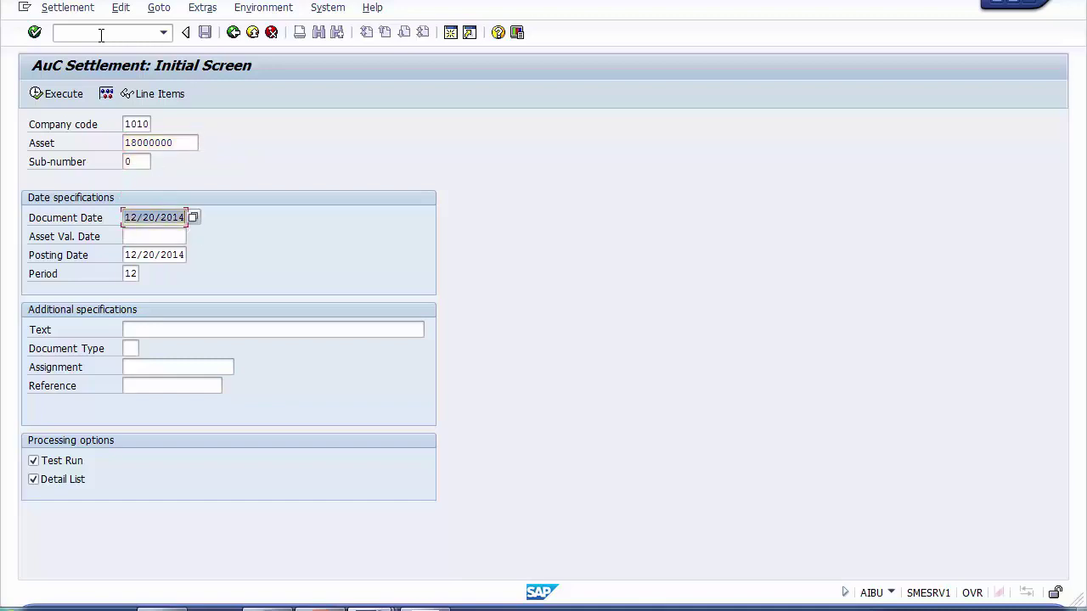
{"action": "type", "text": "0"}
{"action": "key", "text": "Down"}
{"action": "key", "text": "Return"}
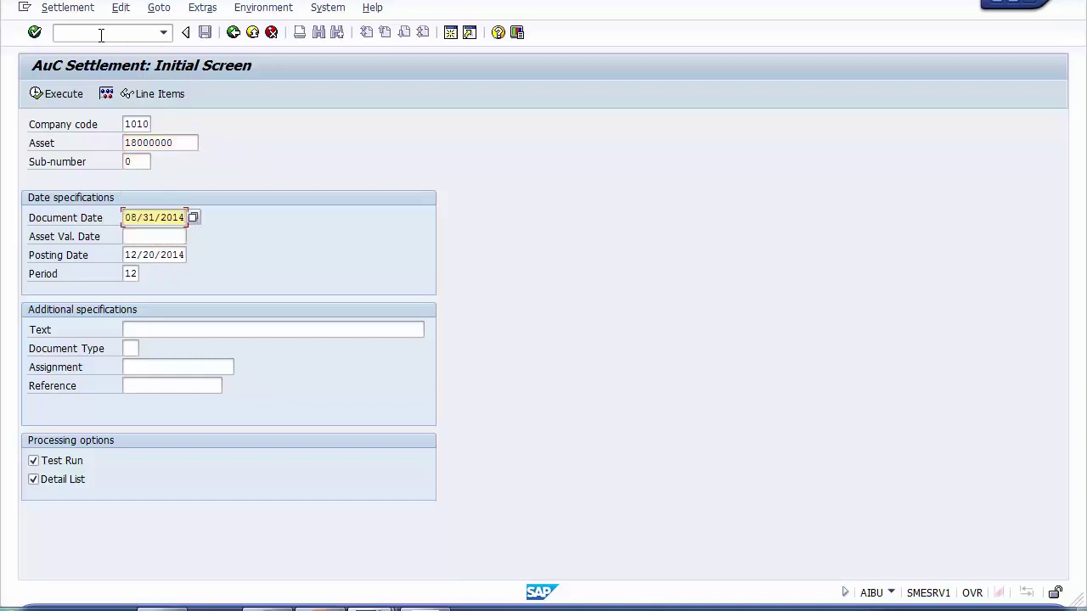
- Set the asset value date and the posting date of the settlement to 08/31/2014
{"action": "key", "text": "Tab"}
{"action": "type", "text": "0"}
{"action": "key", "text": "Down"}
{"action": "key", "text": "Return"}
{"action": "key", "text": "Tab"}
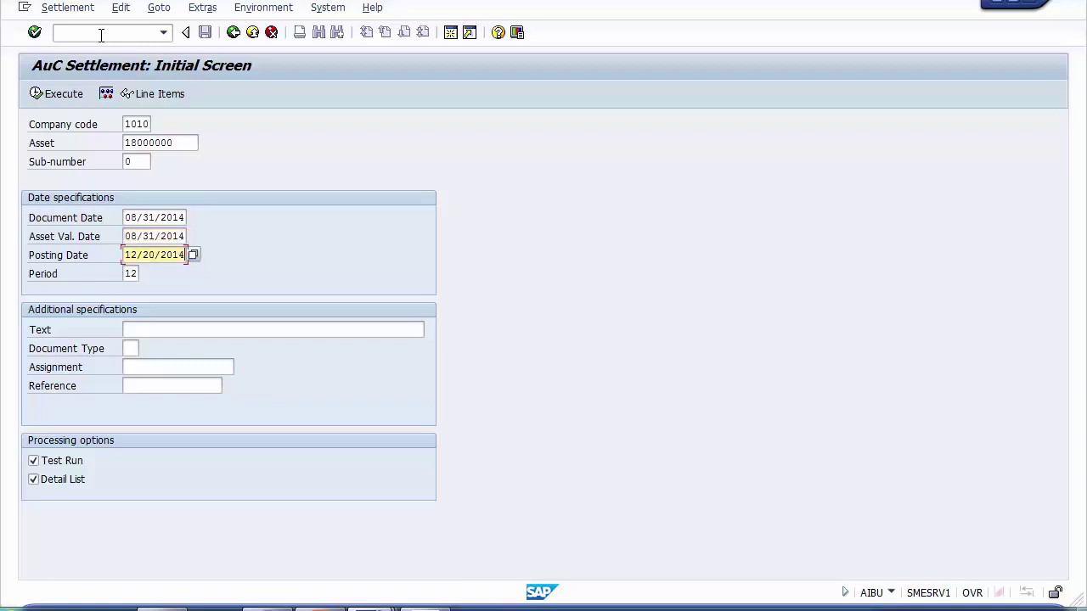
{"action": "key", "text": "shift+Home"}
{"action": "type", "text": "0"}
{"action": "key", "text": "Down"}
{"action": "key", "text": "Return"}
- Enter the settlement text "CWIP Building Capitalise" and choose document type AA
{"action": "key", "text": "Tab"}
{"action": "key", "text": "Tab"}
{"action": "key", "text": "Down"}
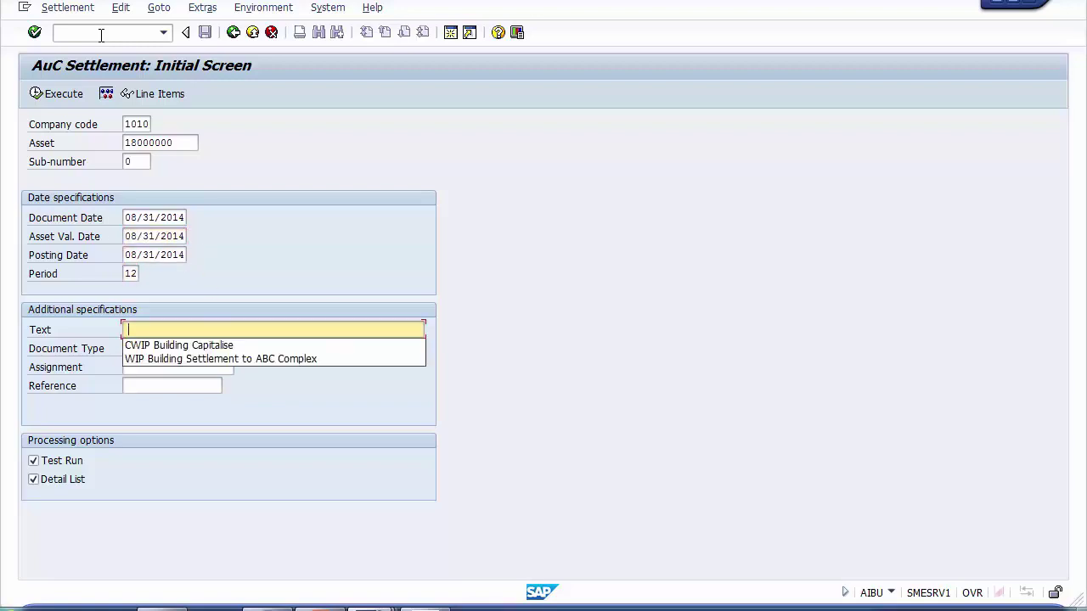
{"action": "key", "text": "Down"}
{"action": "key", "text": "Return"}
{"action": "key", "text": "Tab"}
{"action": "key", "text": "Down"}
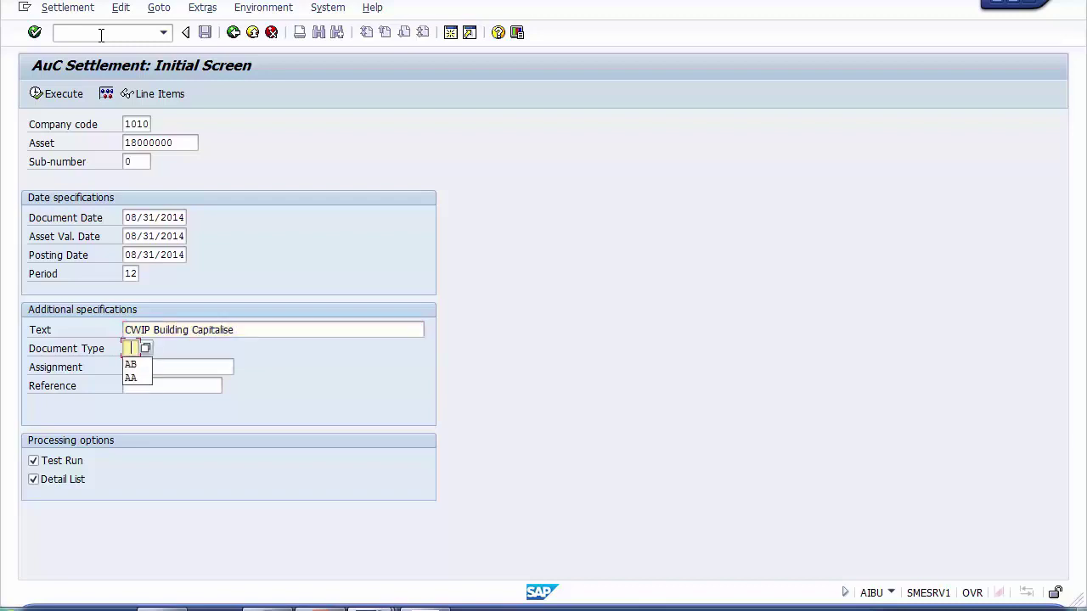
{"action": "key", "text": "Down"}
{"action": "key", "text": "Down"}
{"action": "key", "text": "Return"}
- Enter the assignment "100% Settlement" and simulate the settlement to display its posting document
{"action": "key", "text": "Tab"}
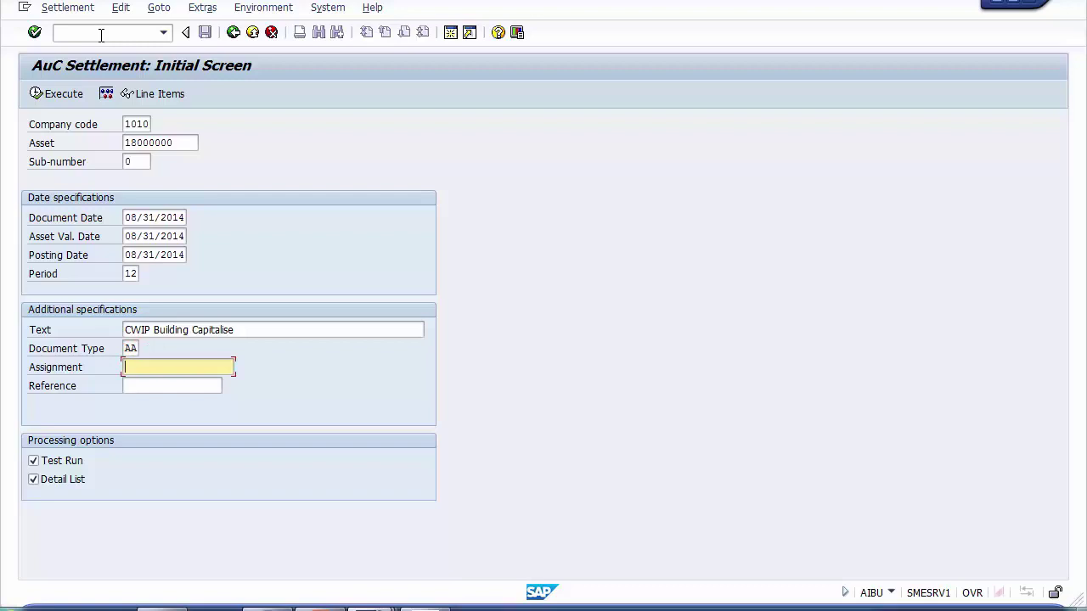
{"action": "key", "text": "Down"}
{"action": "key", "text": "Down"}
{"action": "key", "text": "Return"}
{"action": "left_click", "coordinate": [105, 95]}
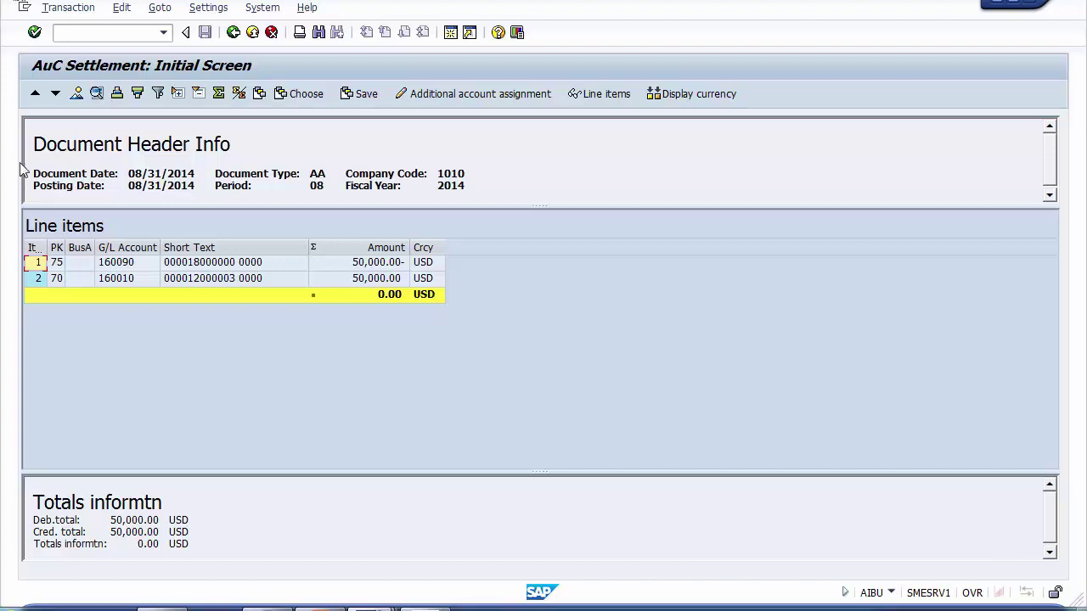
- Examine the simulated document's two line items, comparing their posting keys, asset numbers and amounts
{"action": "left_click", "coordinate": [209, 269]}
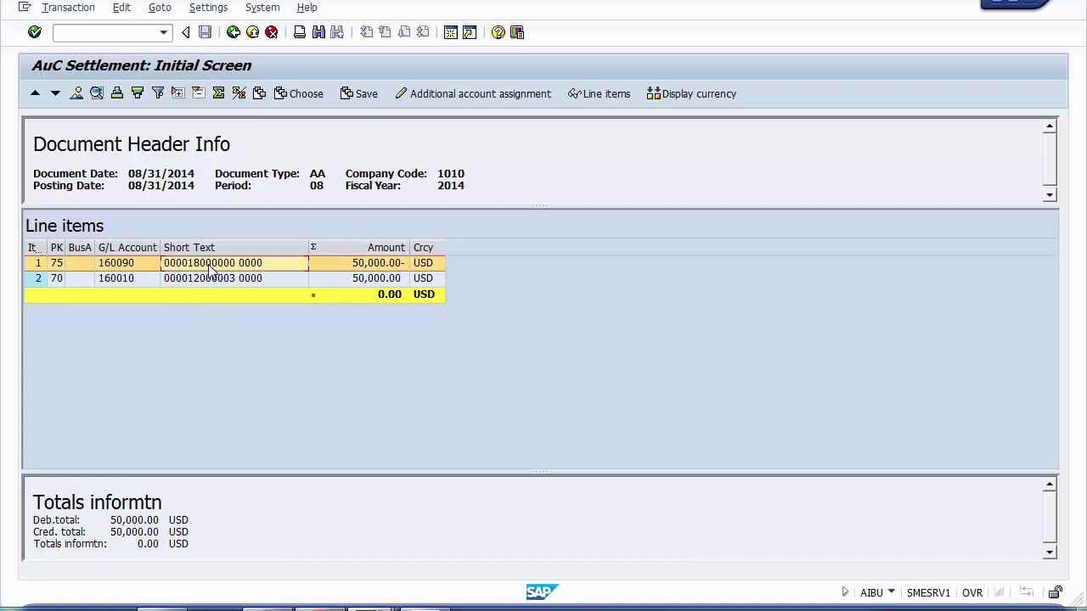
{"action": "left_click", "coordinate": [403, 267]}
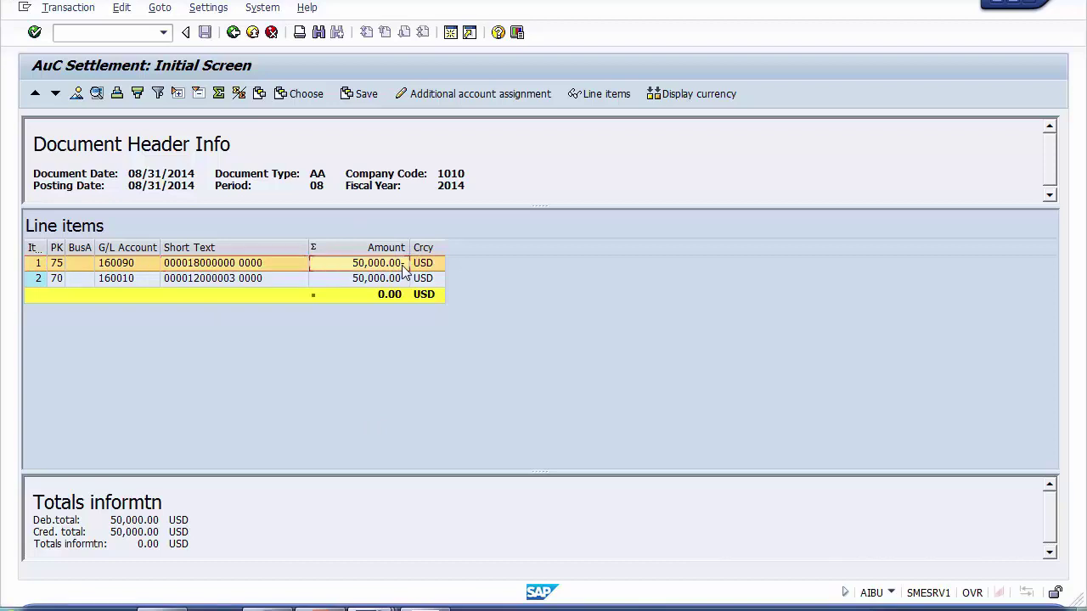
{"action": "left_click", "coordinate": [58, 268]}
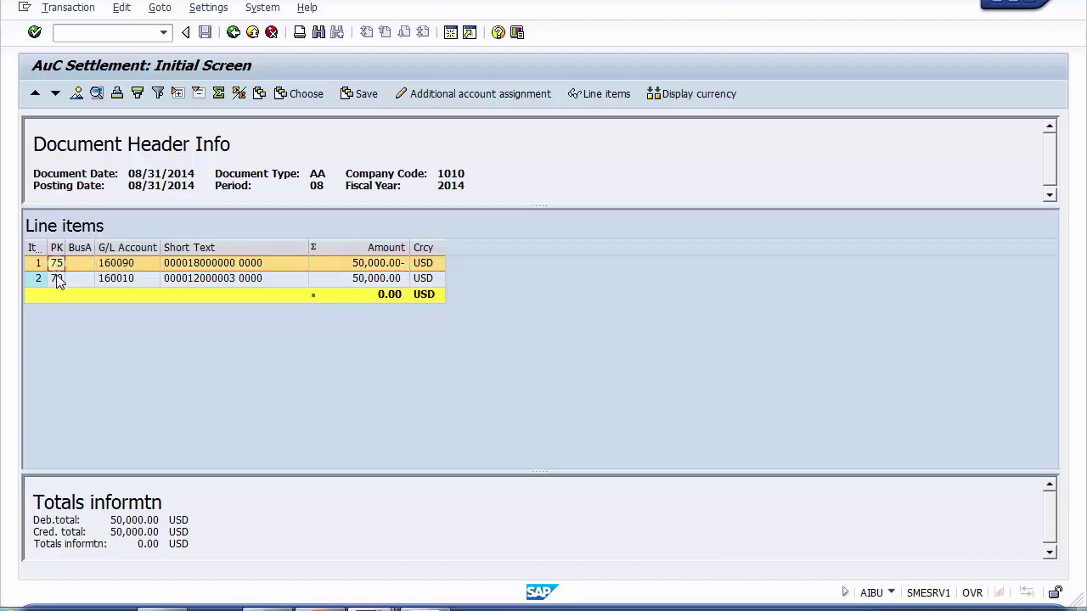
{"action": "left_click", "coordinate": [57, 281]}
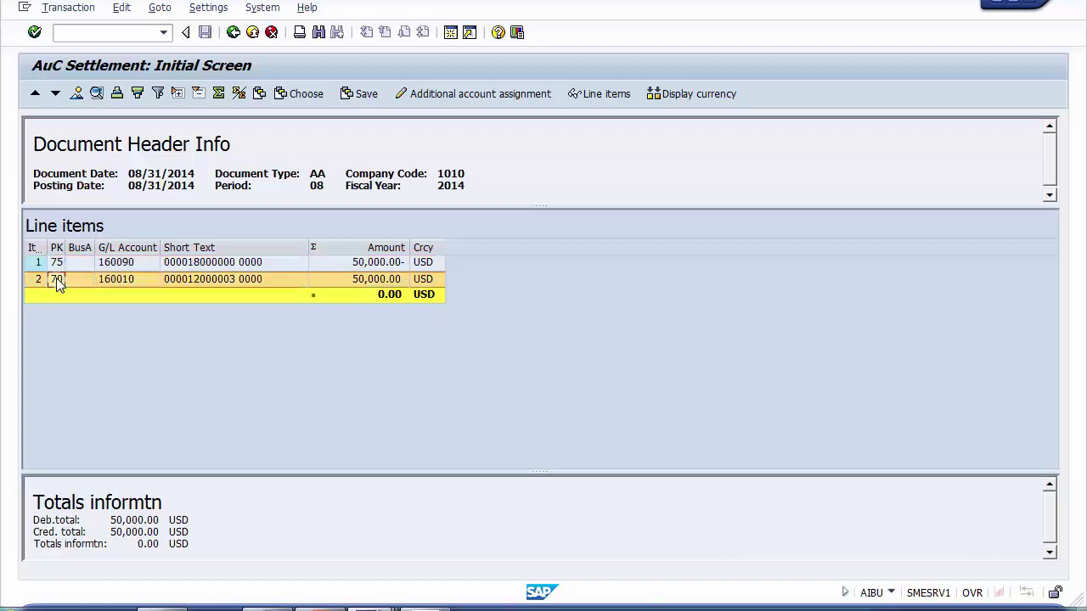
{"action": "left_click", "coordinate": [217, 287]}
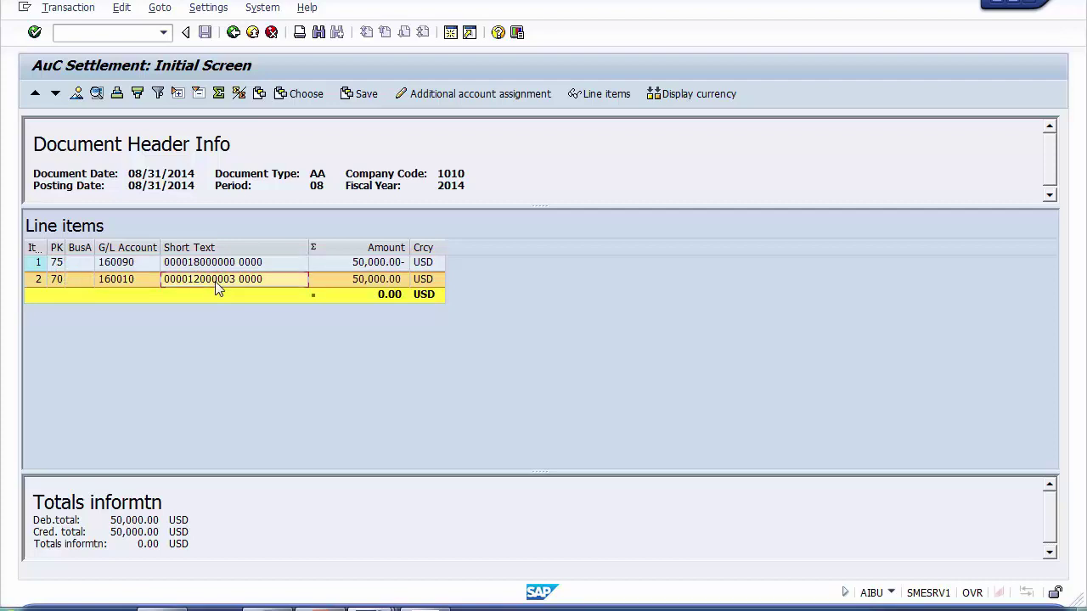
{"action": "left_click", "coordinate": [264, 265]}
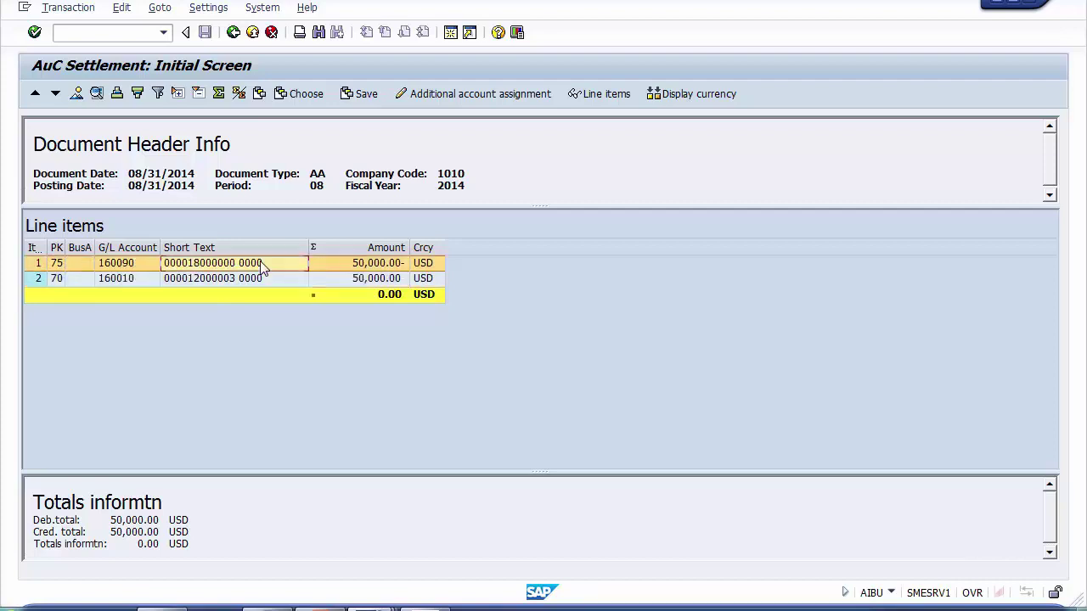
{"action": "left_click", "coordinate": [377, 281]}
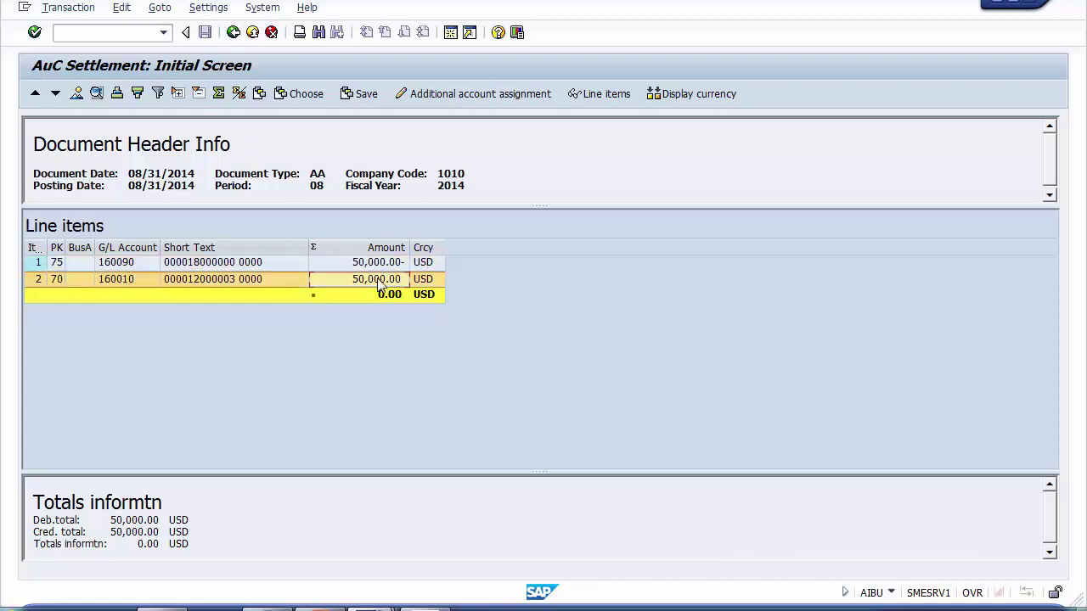
- Leave the simulated document, turn off Test Run and execute the actual settlement of CWIP Building
{"action": "left_click", "coordinate": [233, 38]}
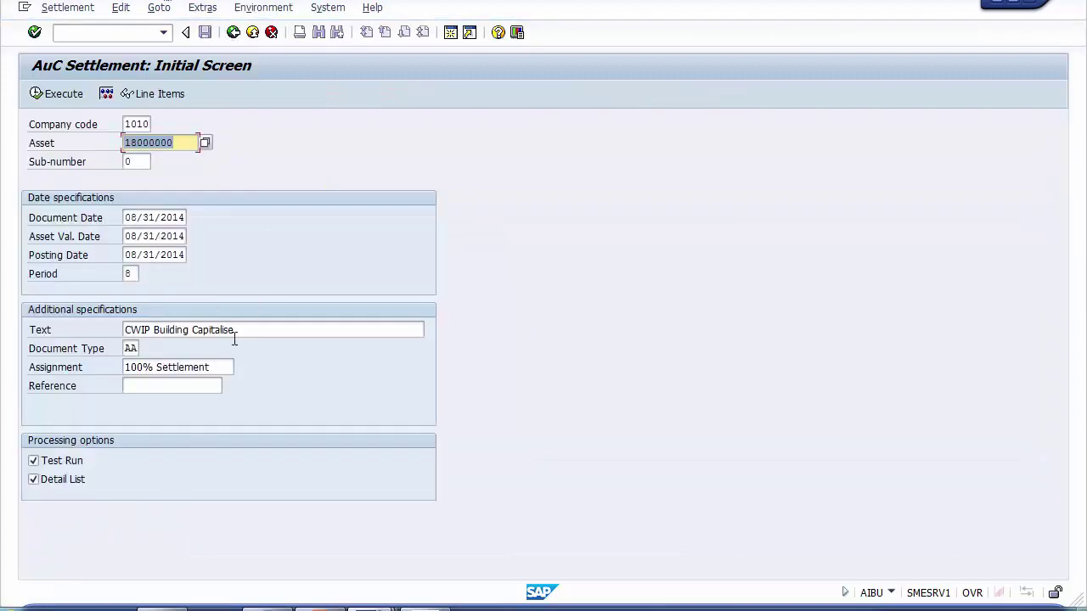
{"action": "left_click", "coordinate": [34, 461]}
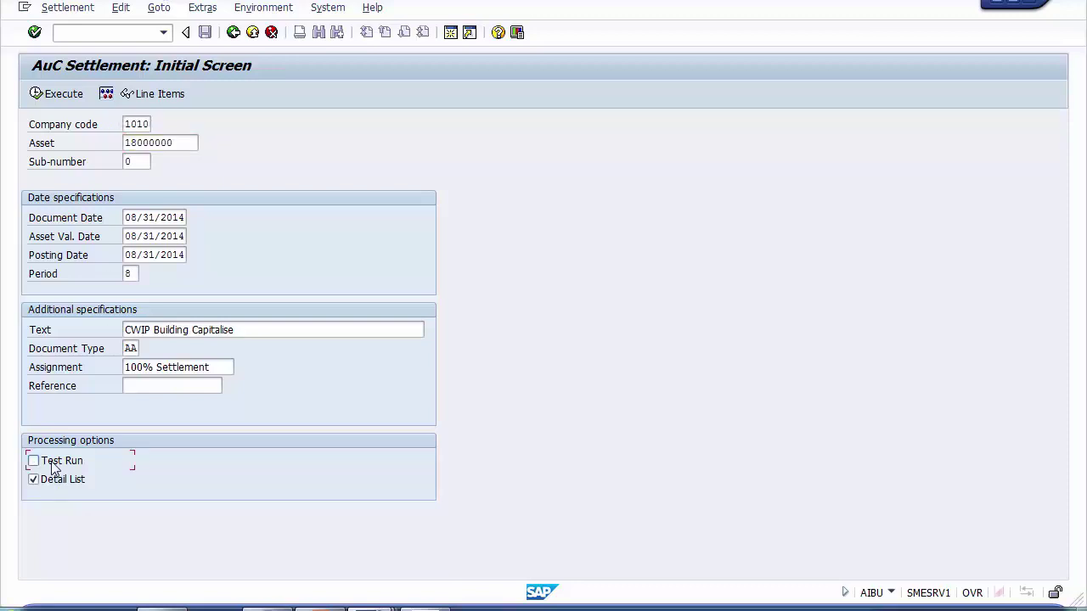
{"action": "left_click", "coordinate": [51, 95]}
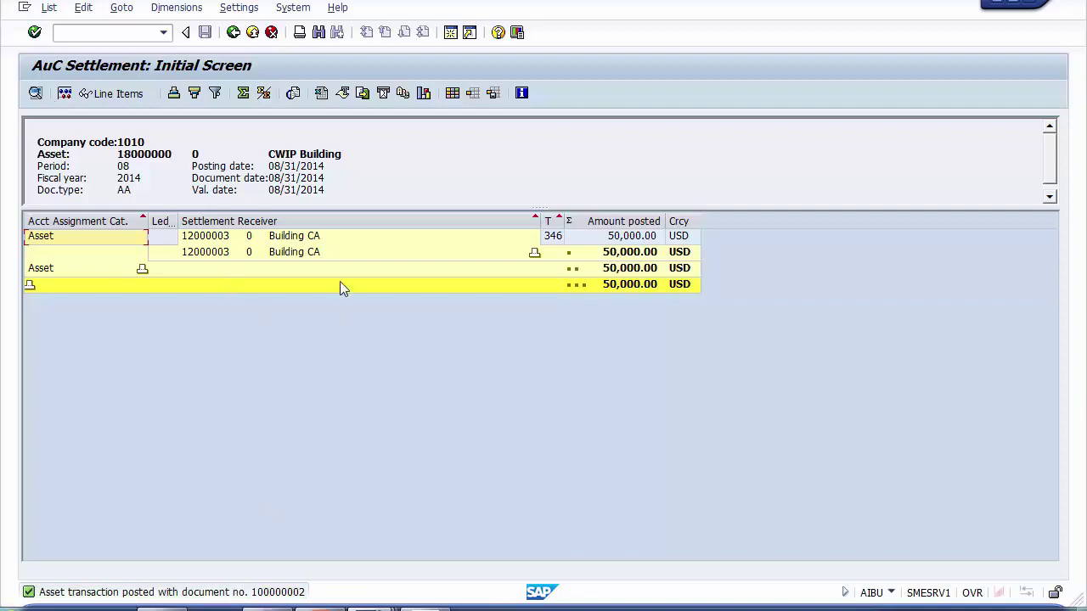
- Examine the posted settlement's receiver and CWIP Building header details, and narrow the Settlement Receiver column
{"action": "left_click", "coordinate": [303, 240]}
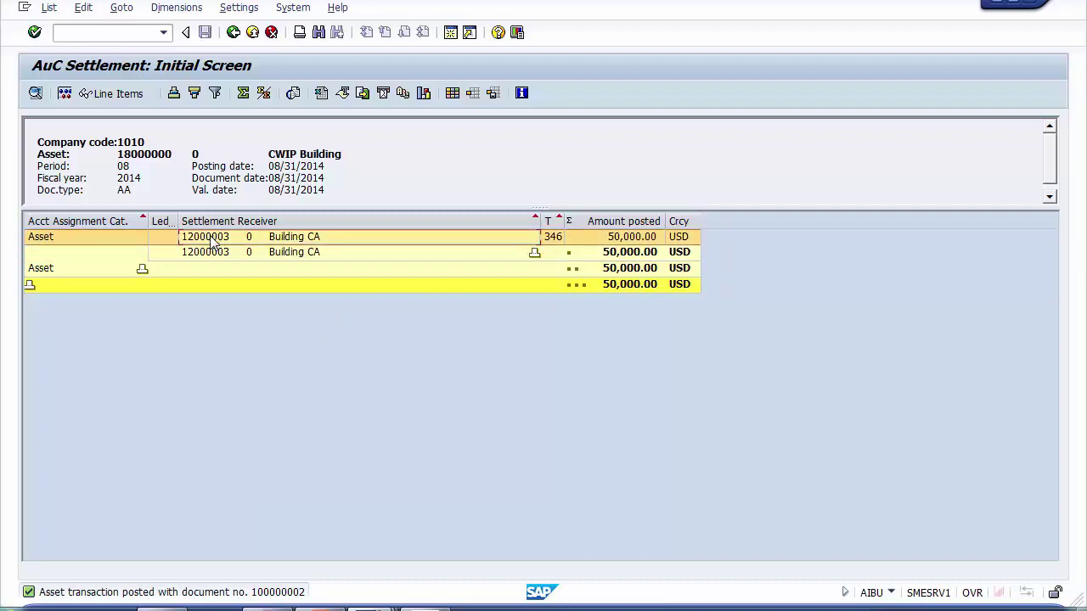
{"action": "left_click_drag", "start_coordinate": [117, 154], "coordinate": [400, 157]}
{"action": "left_click", "coordinate": [273, 170]}
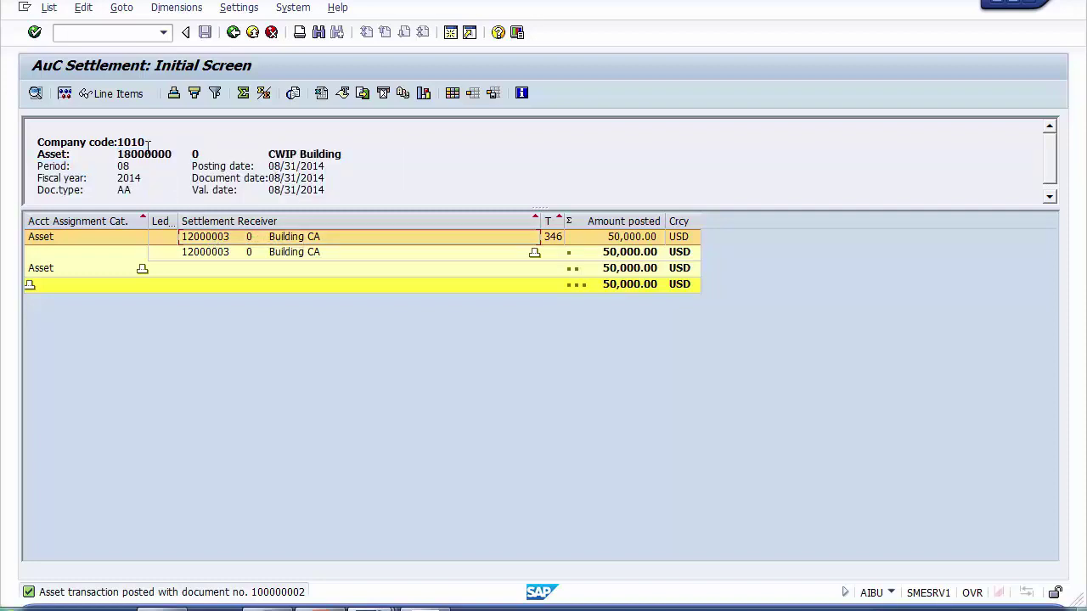
{"action": "left_click_drag", "start_coordinate": [38, 141], "coordinate": [381, 189]}
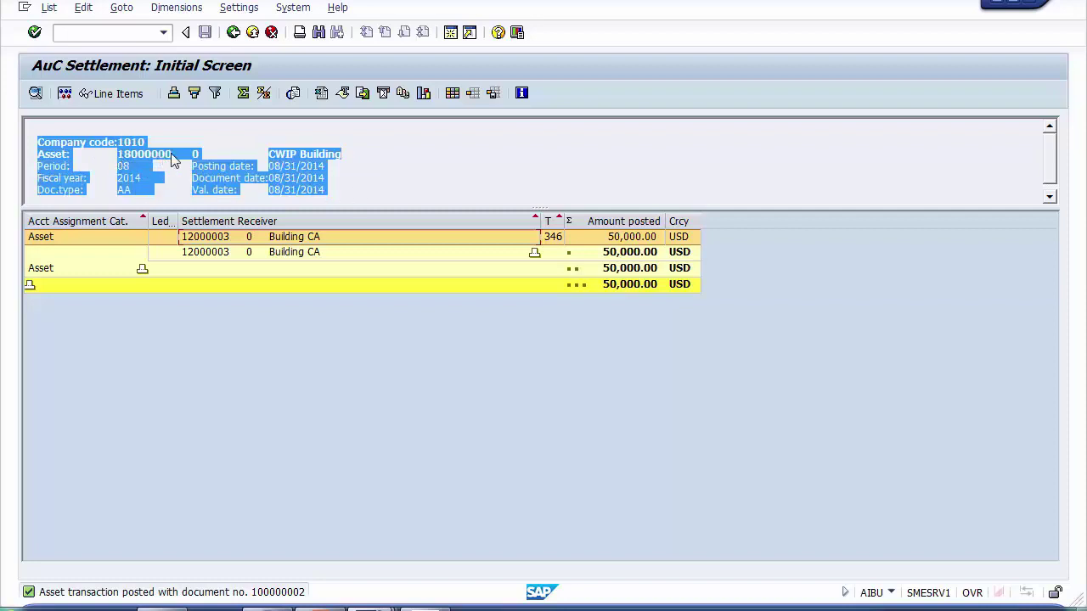
{"action": "left_click", "coordinate": [272, 162]}
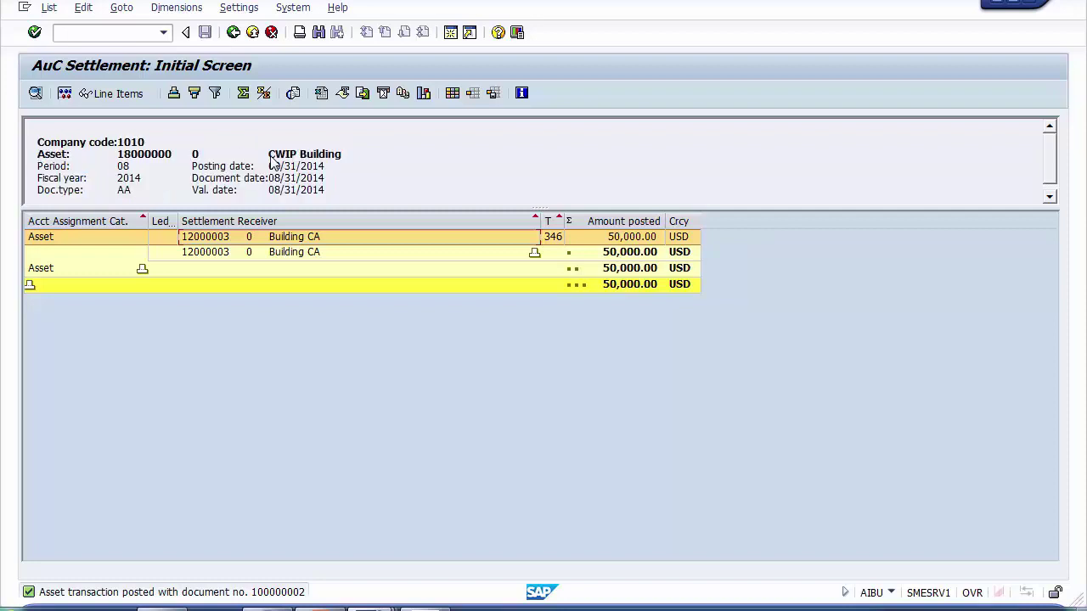
{"action": "left_click_drag", "start_coordinate": [271, 155], "coordinate": [341, 153]}
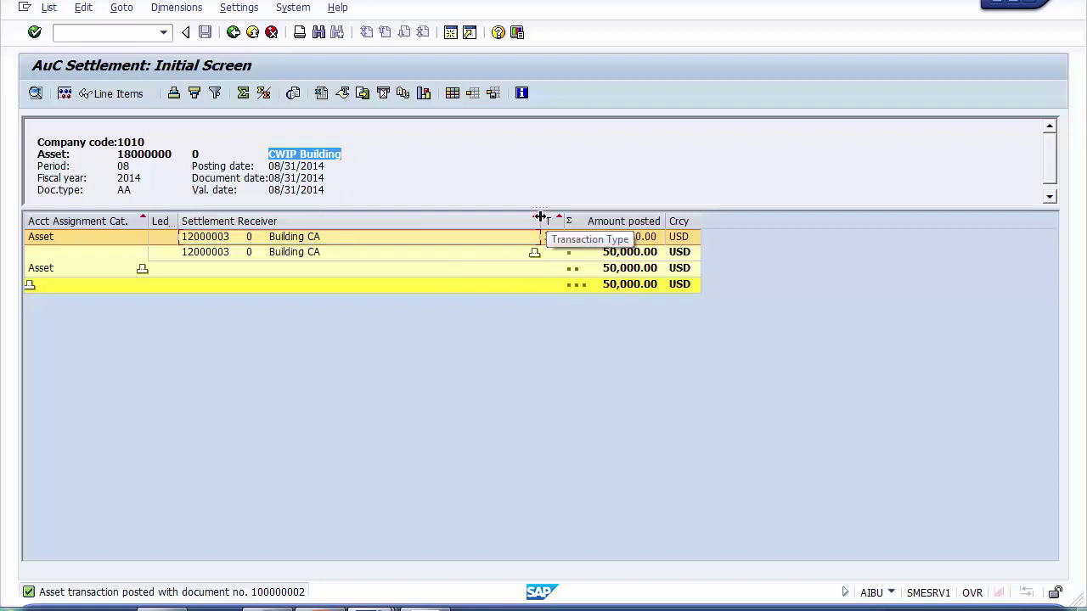
{"action": "left_click_drag", "start_coordinate": [540, 218], "coordinate": [457, 219]}
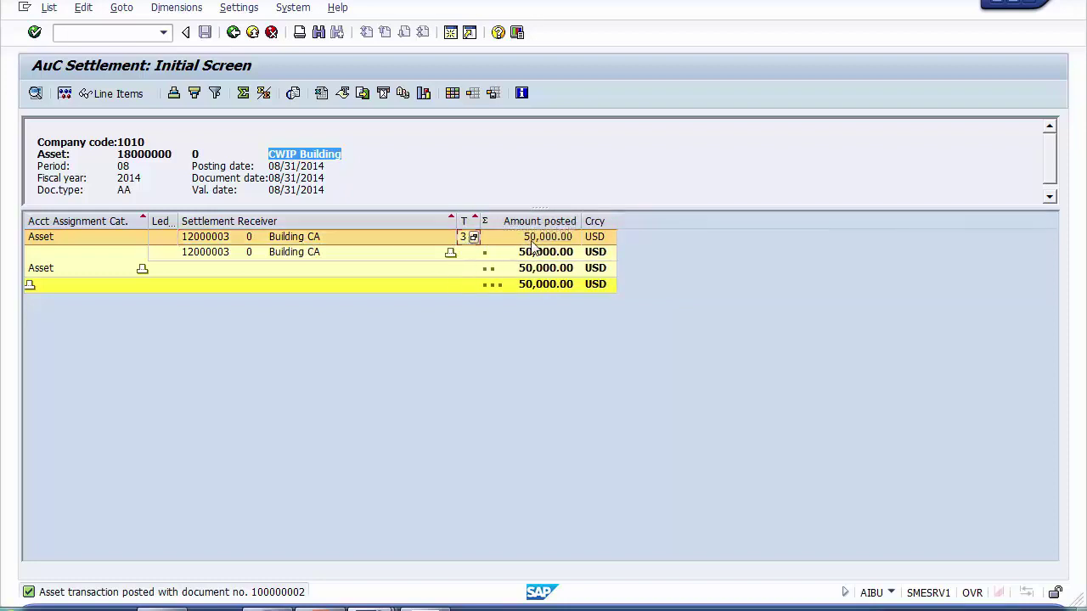
- Check the settlement's posted amount and CWIP Building's asset number, and switch to the Asset Explorer session
{"action": "left_click", "coordinate": [533, 241]}
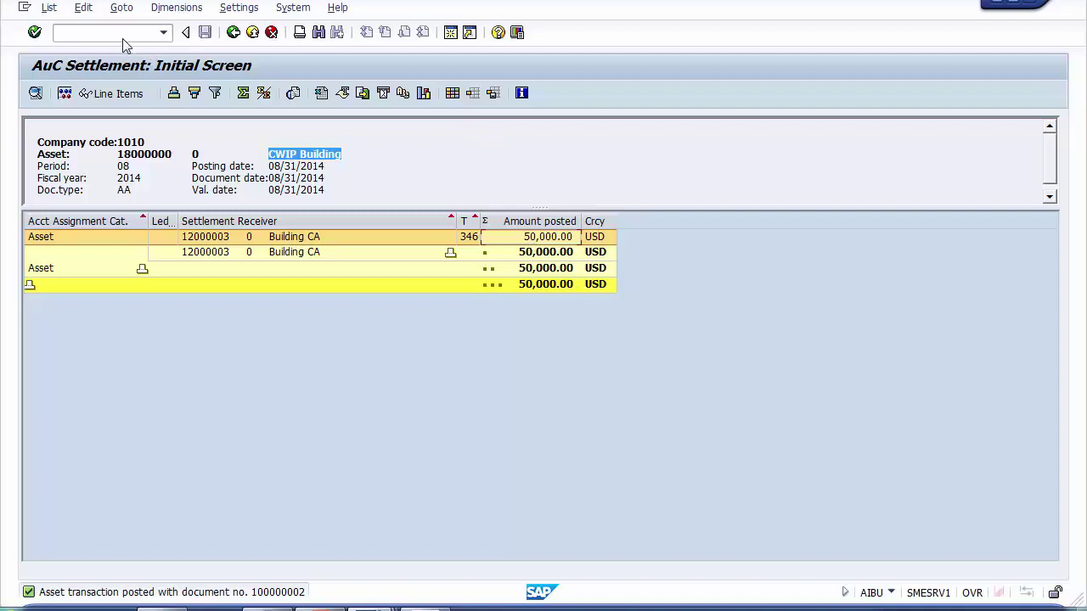
{"action": "left_click_drag", "start_coordinate": [119, 156], "coordinate": [176, 158]}
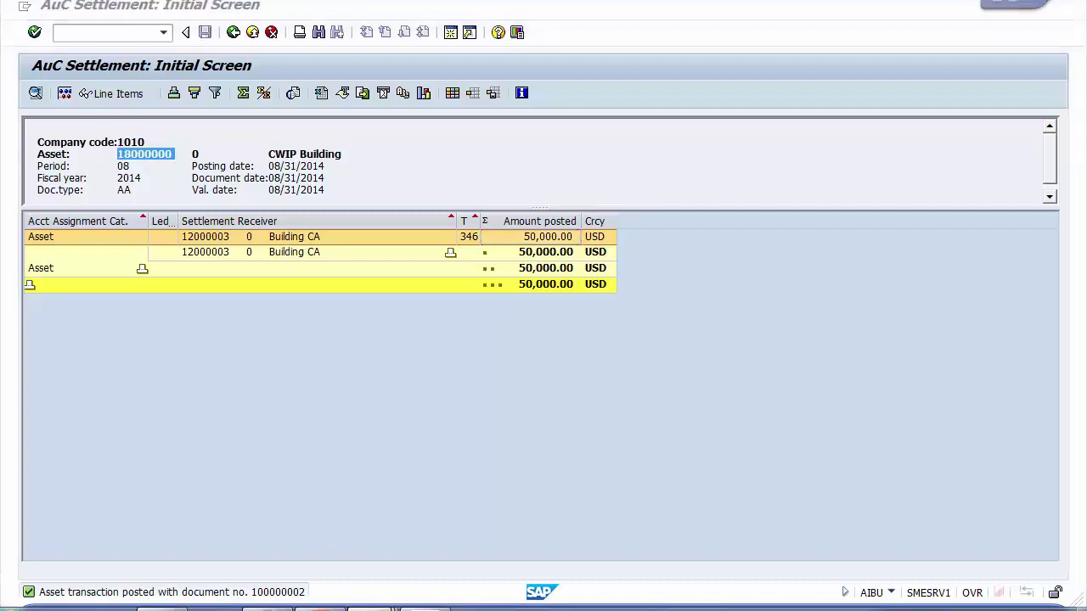
{"action": "mouse_move", "coordinate": [374, 605]}
{"action": "left_click", "coordinate": [375, 561]}
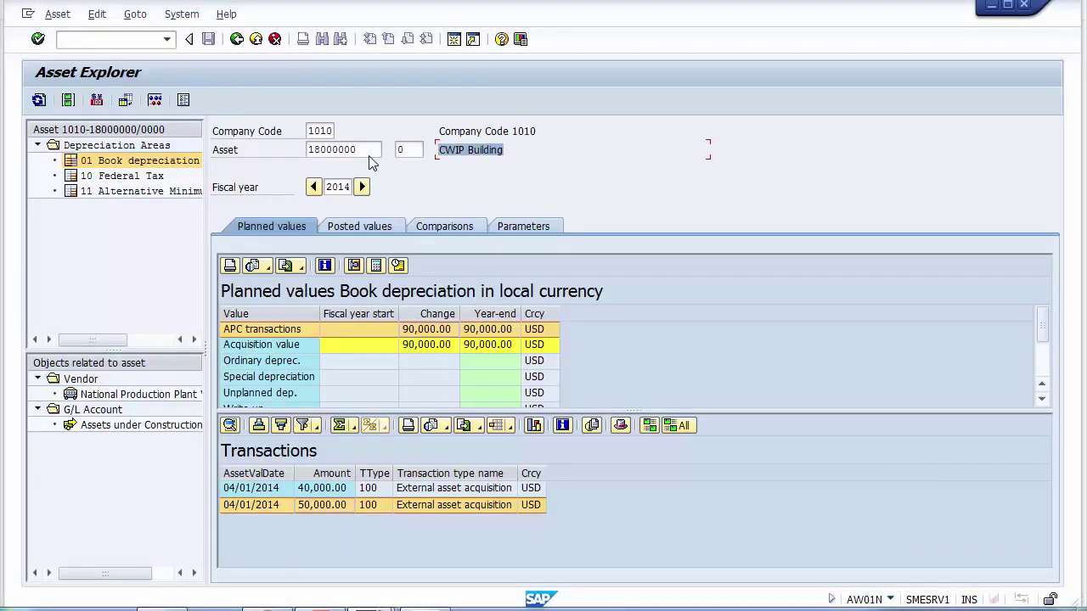
- Review CWIP Building's planned acquisition value and compare its two external asset acquisition transactions
{"action": "left_click", "coordinate": [370, 155]}
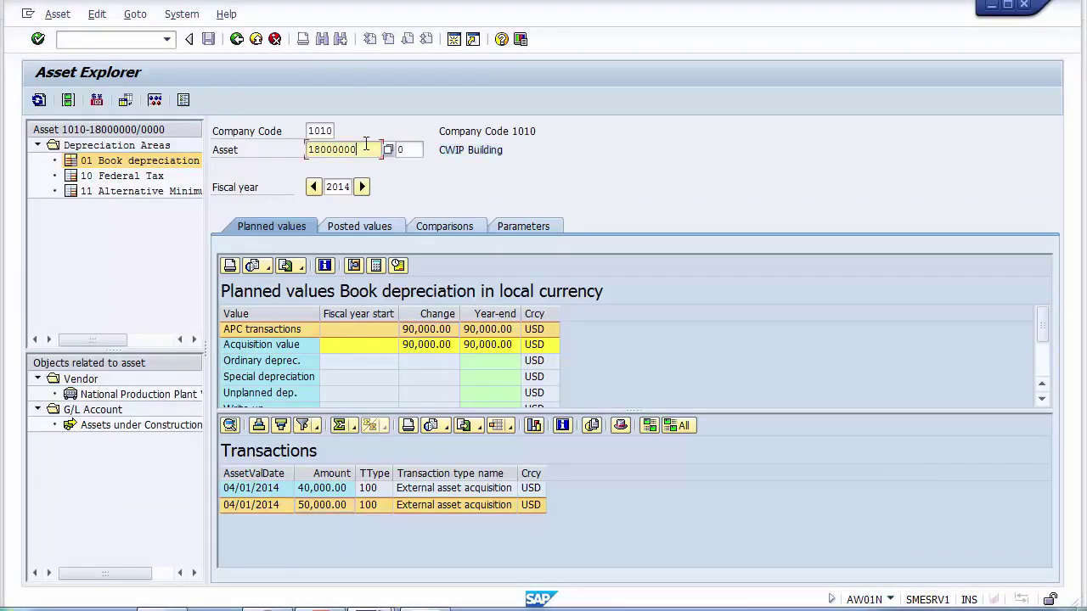
{"action": "left_click", "coordinate": [39, 100]}
{"action": "left_click", "coordinate": [427, 347]}
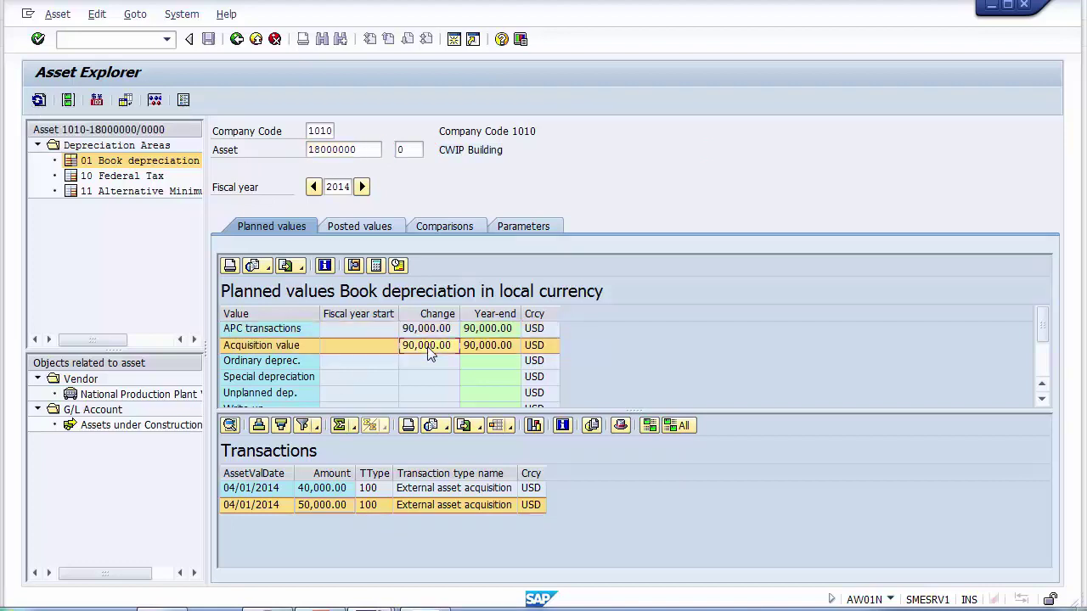
{"action": "left_click", "coordinate": [333, 492]}
{"action": "left_click", "coordinate": [333, 501]}
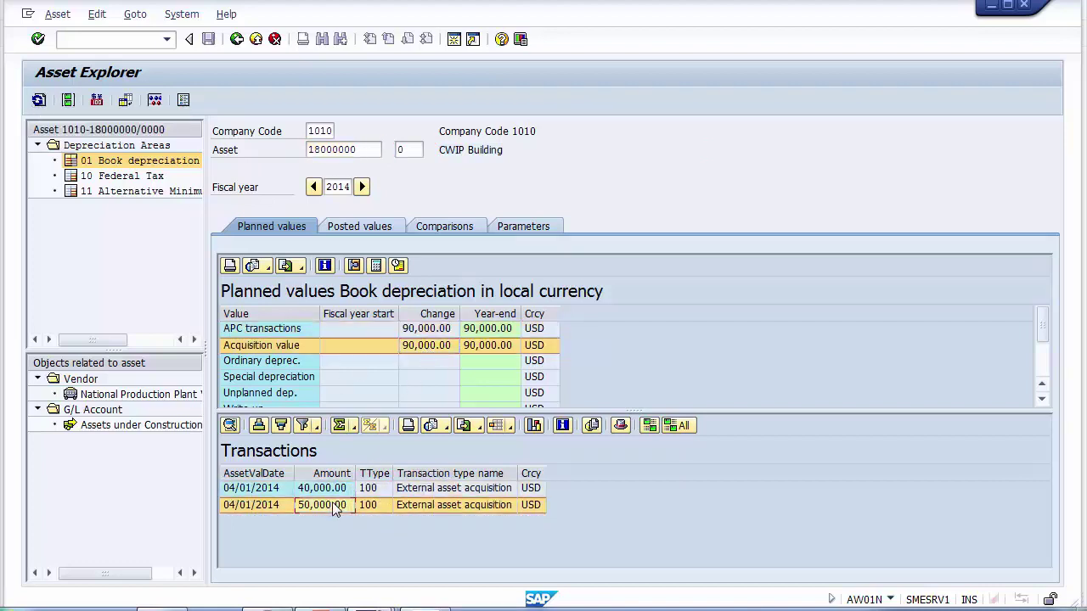
{"action": "left_click", "coordinate": [333, 493]}
{"action": "left_click", "coordinate": [333, 503]}
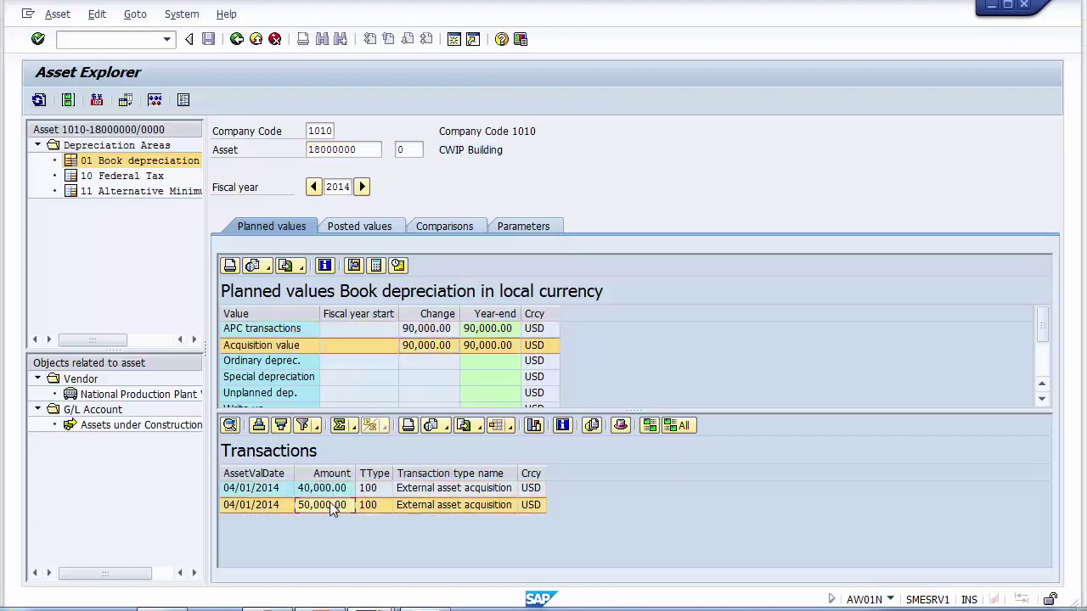
- Refresh CWIP Building's values and examine its APC transactions, acquisition value and the AuC retirement transfer line
{"action": "left_click", "coordinate": [38, 101]}
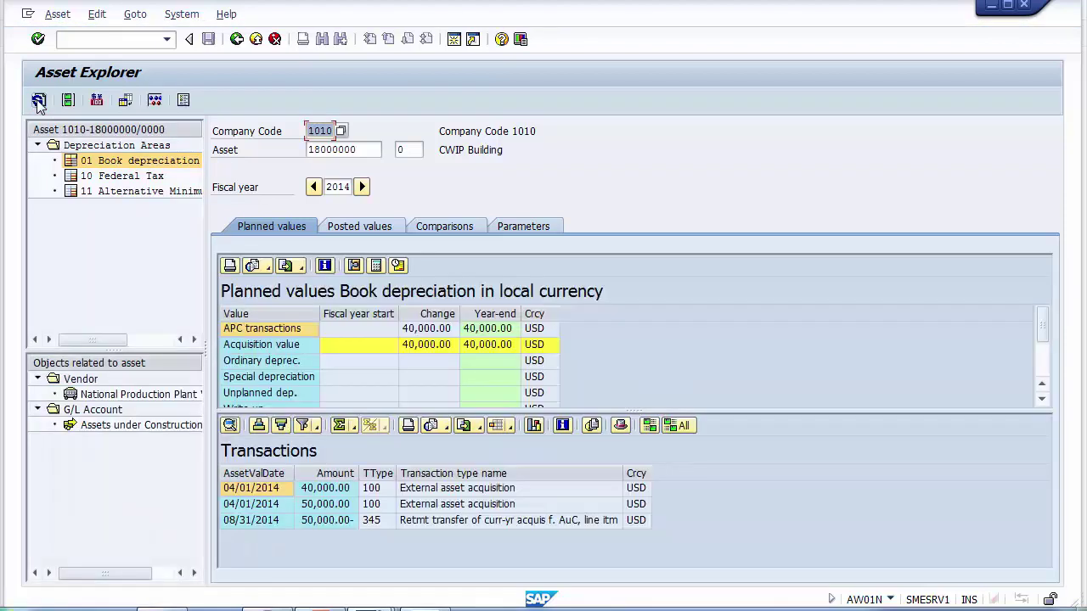
{"action": "left_click", "coordinate": [427, 331]}
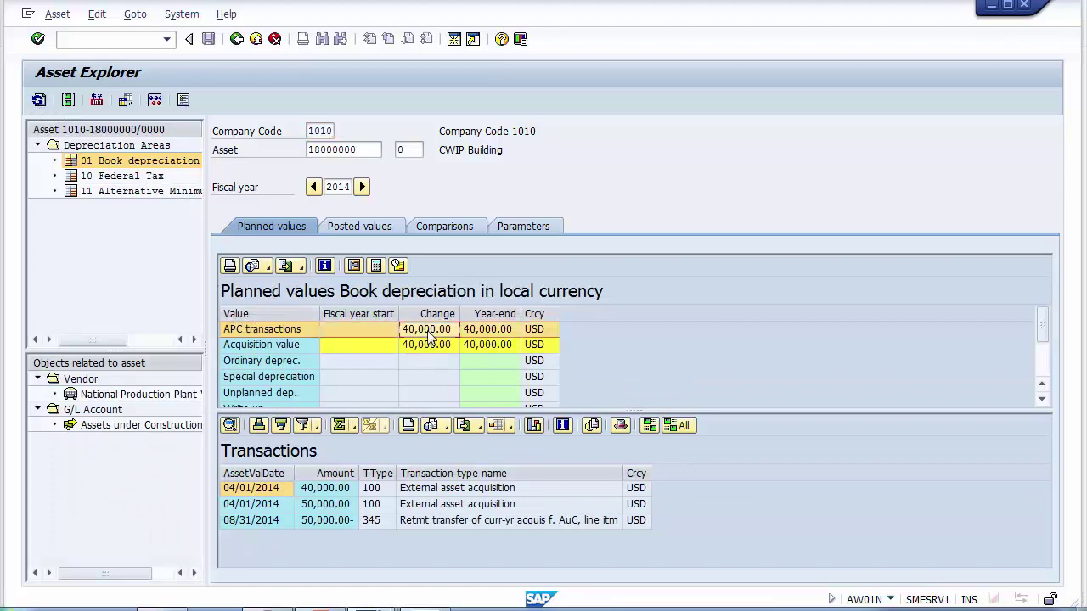
{"action": "left_click", "coordinate": [428, 345]}
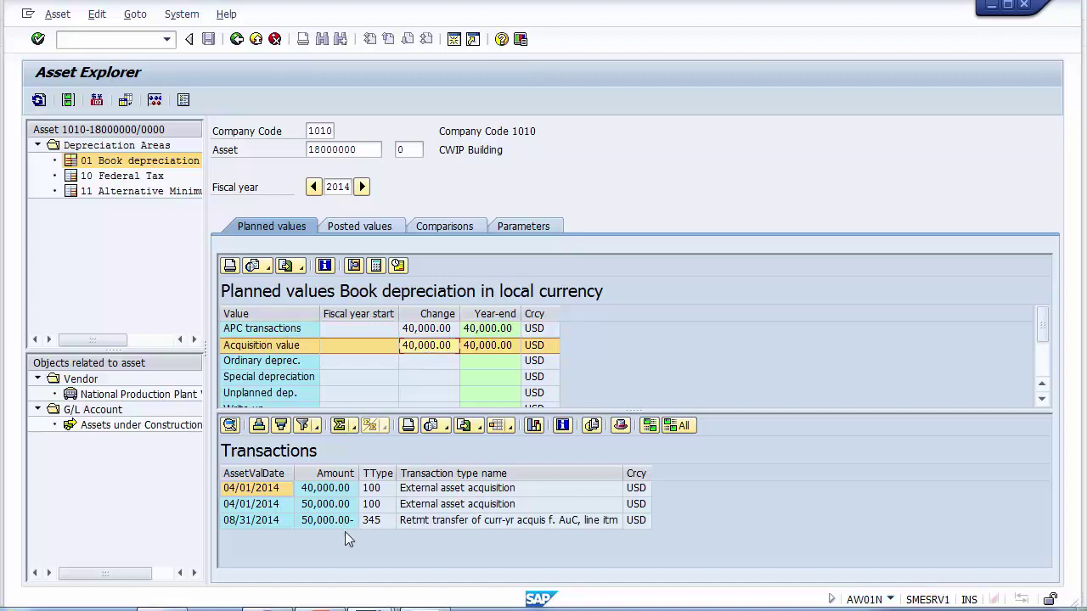
{"action": "left_click", "coordinate": [319, 522]}
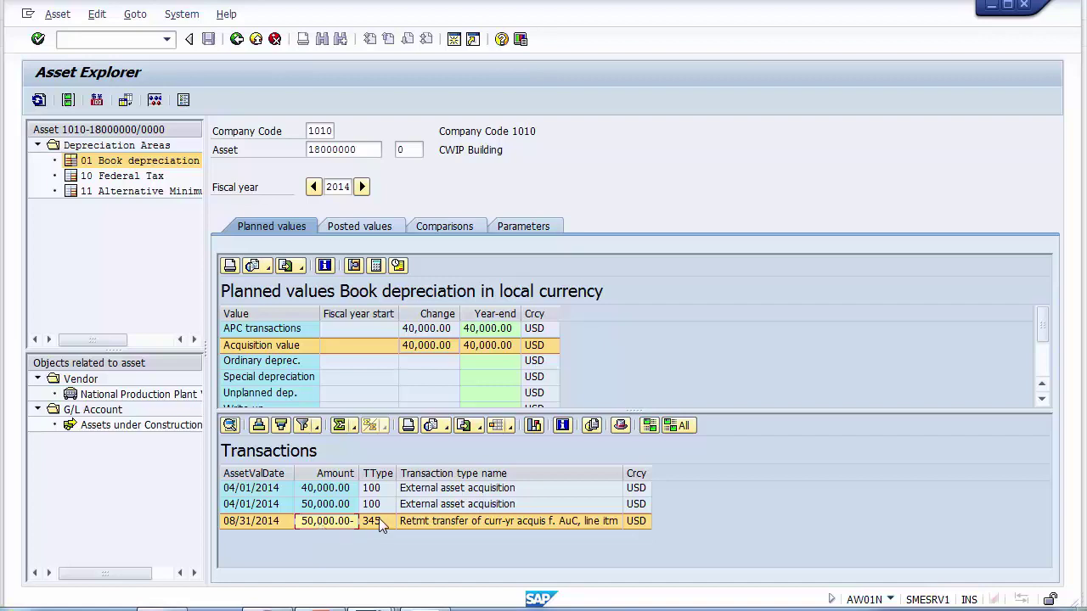
{"action": "left_click", "coordinate": [441, 525]}
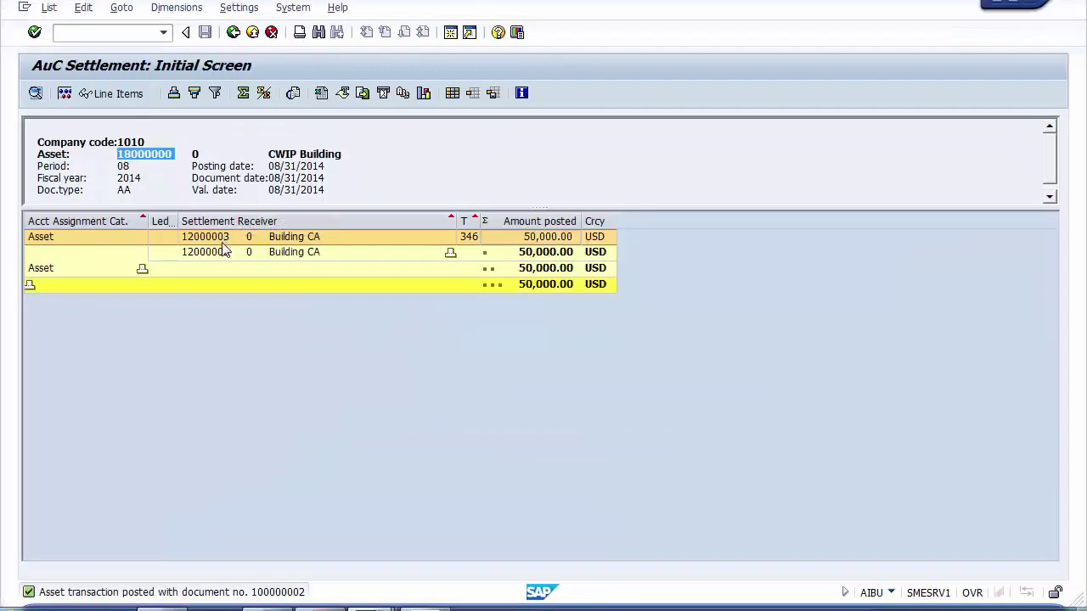
- Return to the AuC settlement result and check the asset number of the Building CA receiver
{"action": "left_click", "coordinate": [222, 252]}
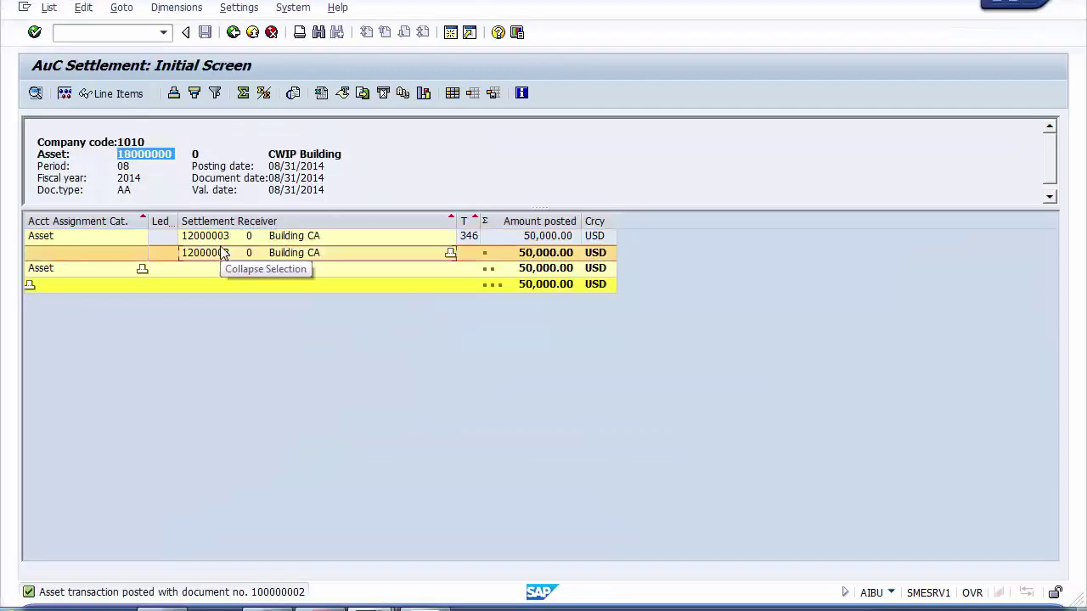
{"action": "left_click", "coordinate": [213, 241]}
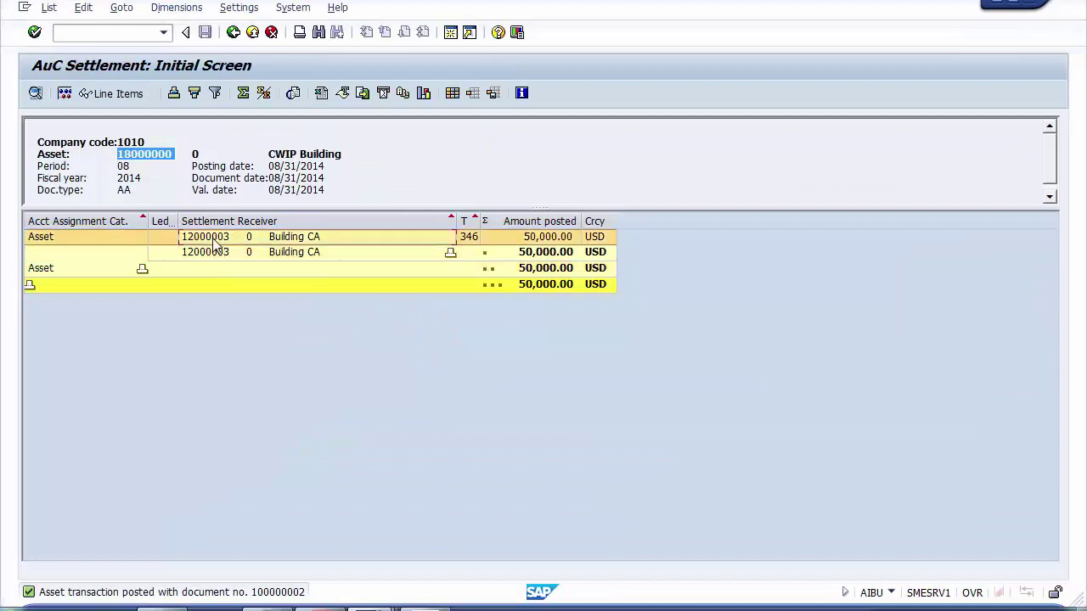
{"action": "left_click", "coordinate": [216, 241]}
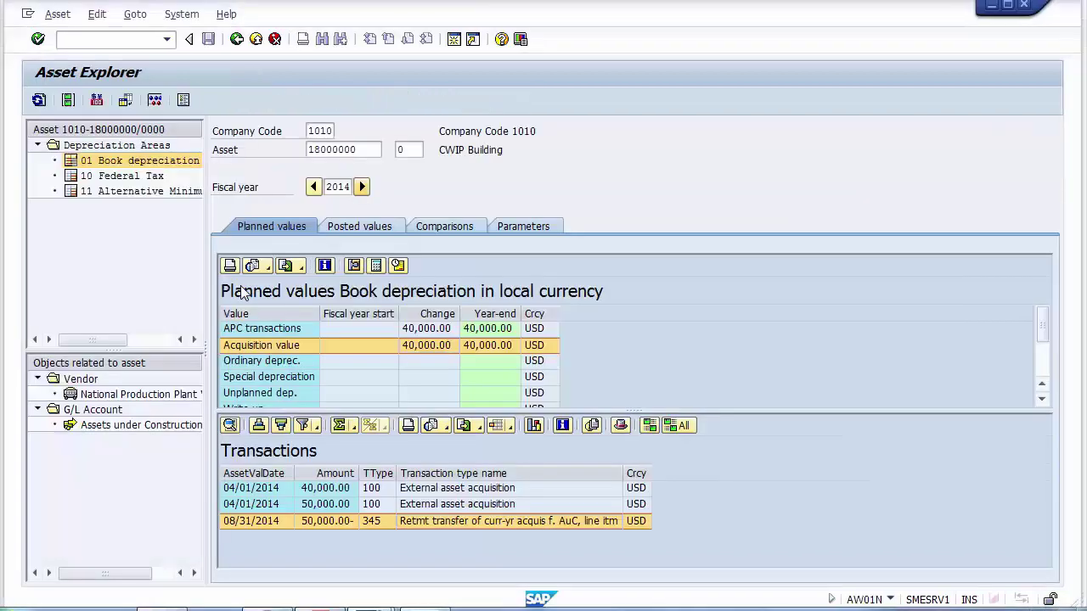
- Display asset 12000003 in Asset Explorer in place of CWIP Building
{"action": "left_click", "coordinate": [358, 150]}
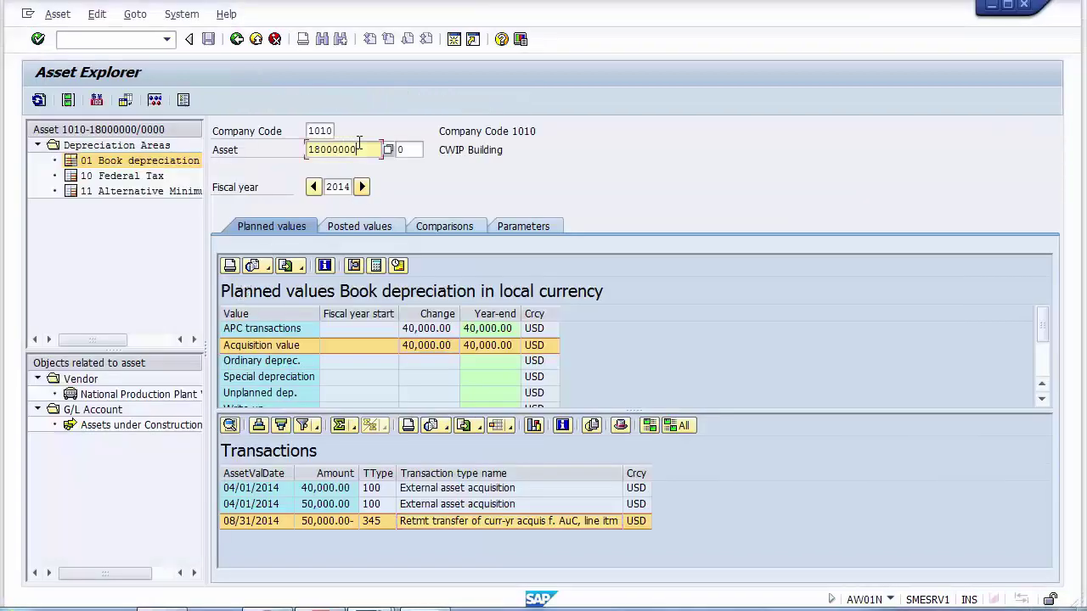
{"action": "key", "text": "BackSpace"}
{"action": "key", "text": "BackSpace"}
{"action": "key", "text": "BackSpace"}
{"action": "key", "text": "BackSpace"}
{"action": "key", "text": "BackSpace"}
{"action": "key", "text": "BackSpace"}
{"action": "key", "text": "BackSpace"}
{"action": "key", "text": "BackSpace"}
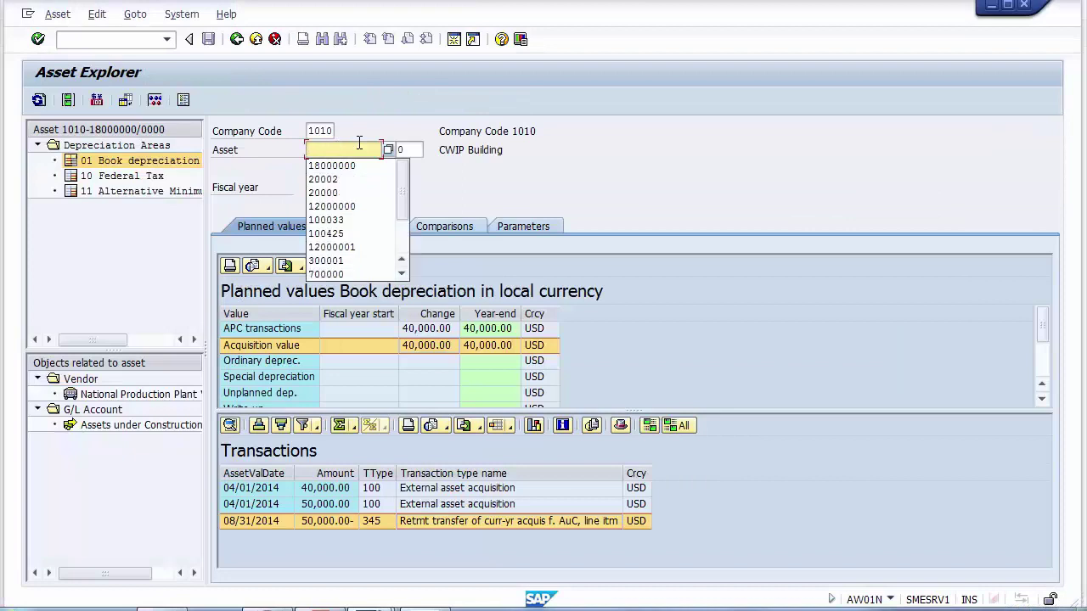
{"action": "type", "text": "1200000"}
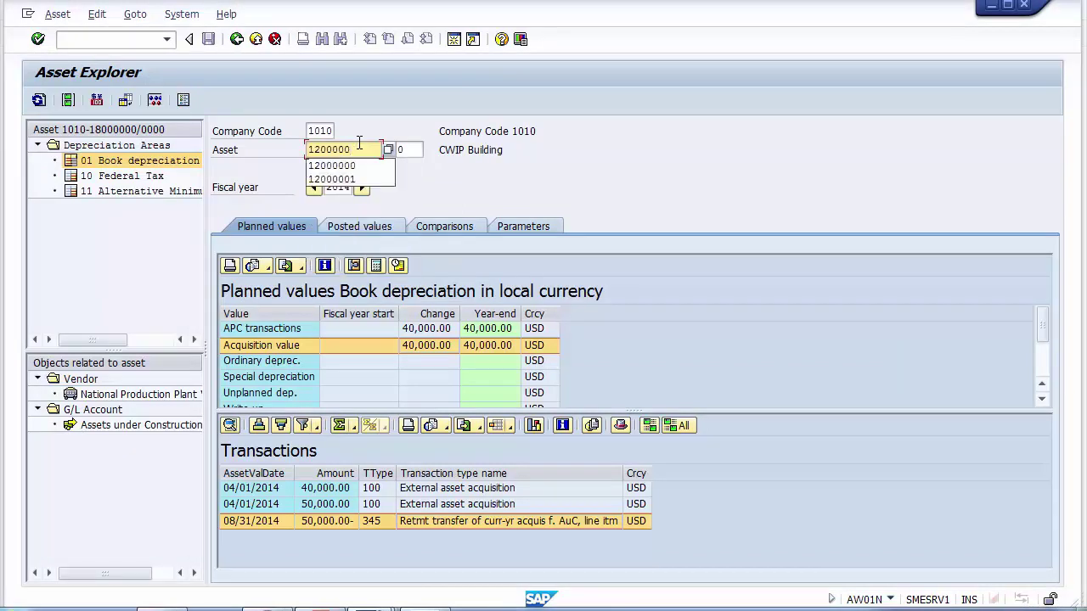
{"action": "type", "text": "3"}
{"action": "key", "text": "Return"}
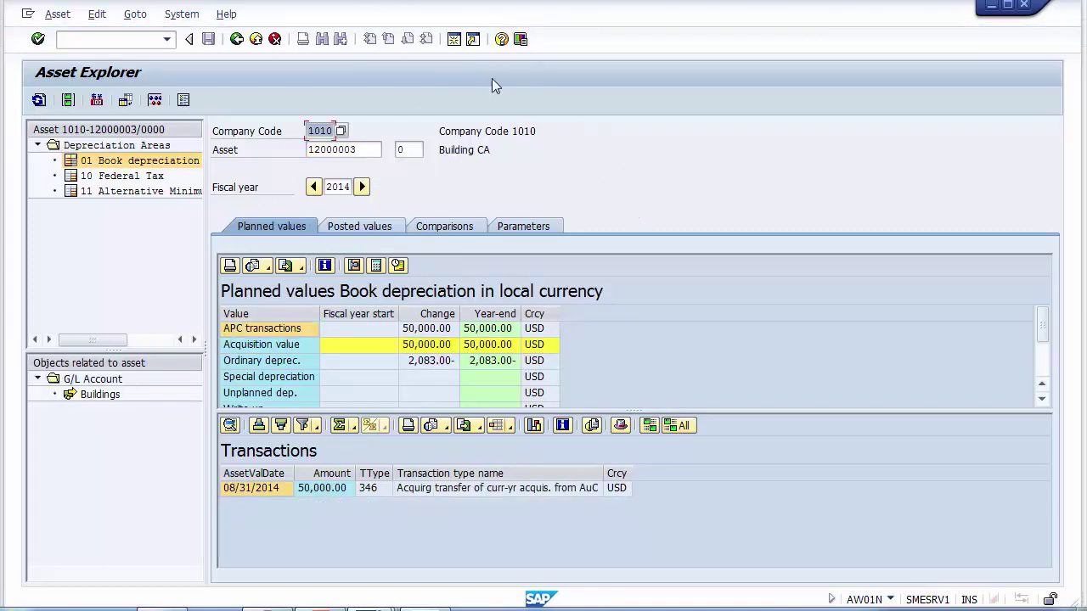
- Examine Building CA's transfer transaction and planned acquisition values, and switch to the AUC Process slide in PowerPoint
{"action": "left_click", "coordinate": [321, 491]}
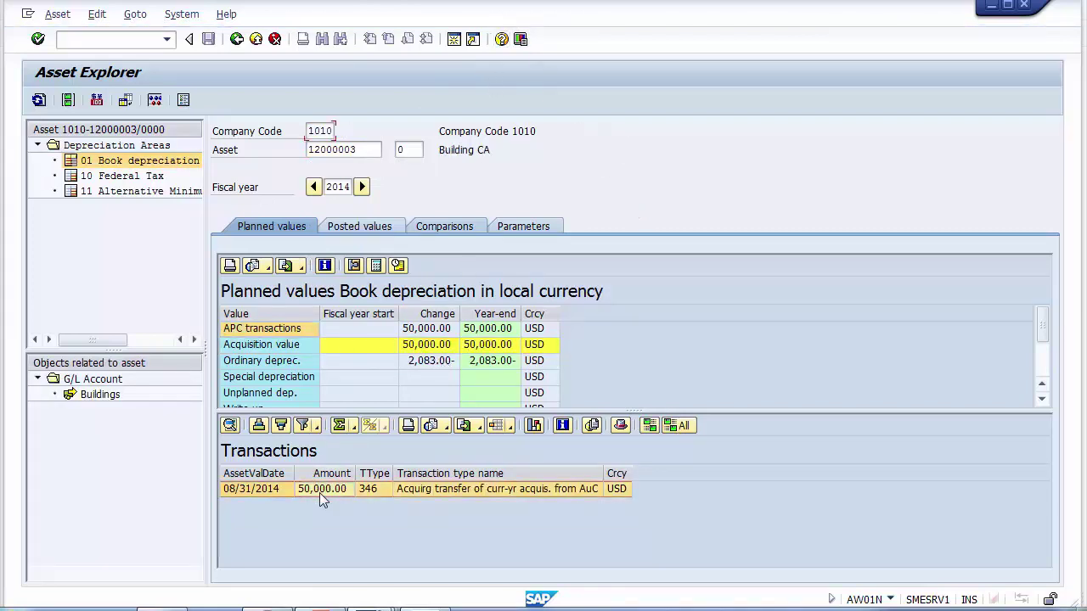
{"action": "left_click", "coordinate": [251, 494]}
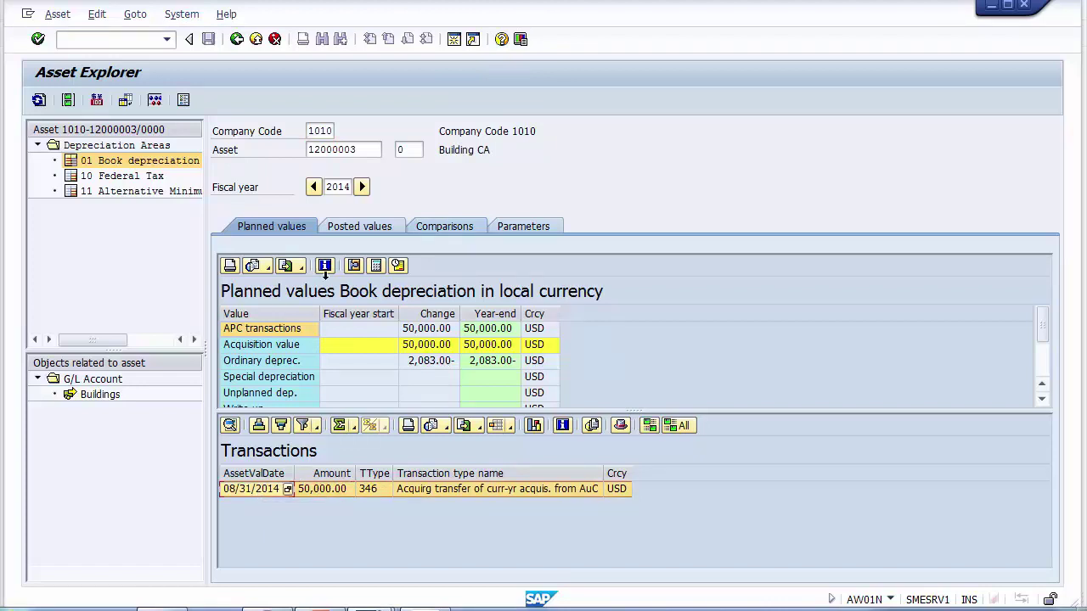
{"action": "left_click", "coordinate": [479, 349]}
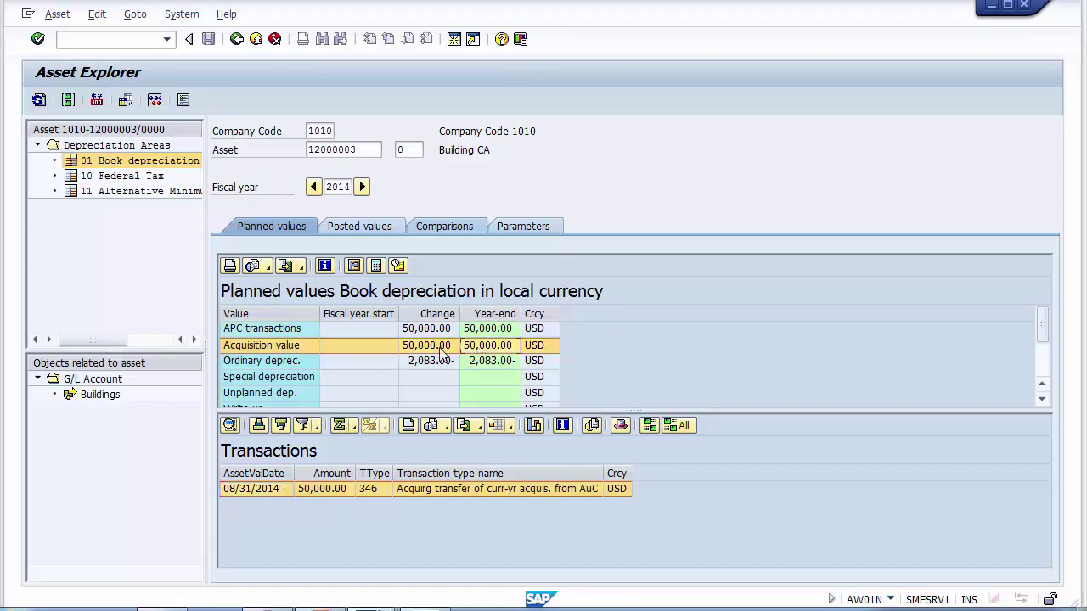
{"action": "left_click", "coordinate": [435, 333]}
{"action": "left_click", "coordinate": [472, 349]}
{"action": "left_click", "coordinate": [440, 348]}
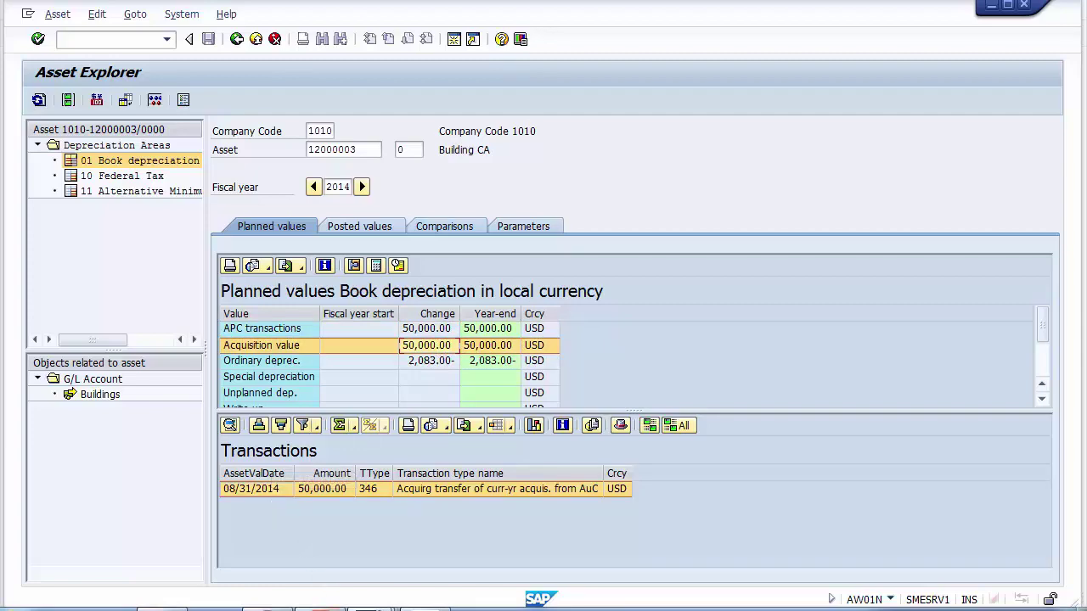
{"action": "mouse_move", "coordinate": [321, 606]}
{"action": "left_click", "coordinate": [374, 544]}
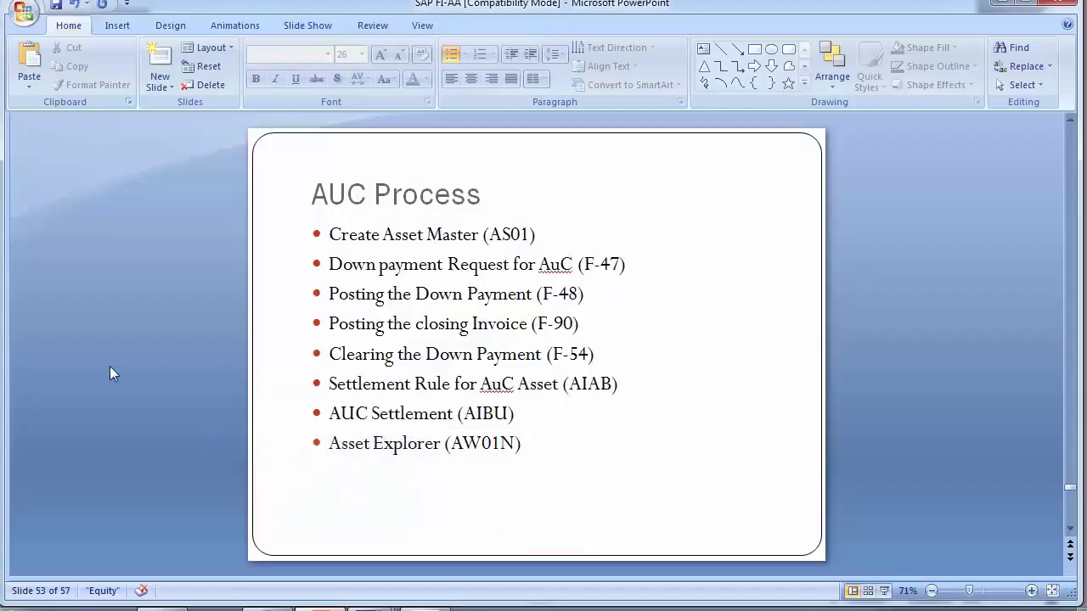